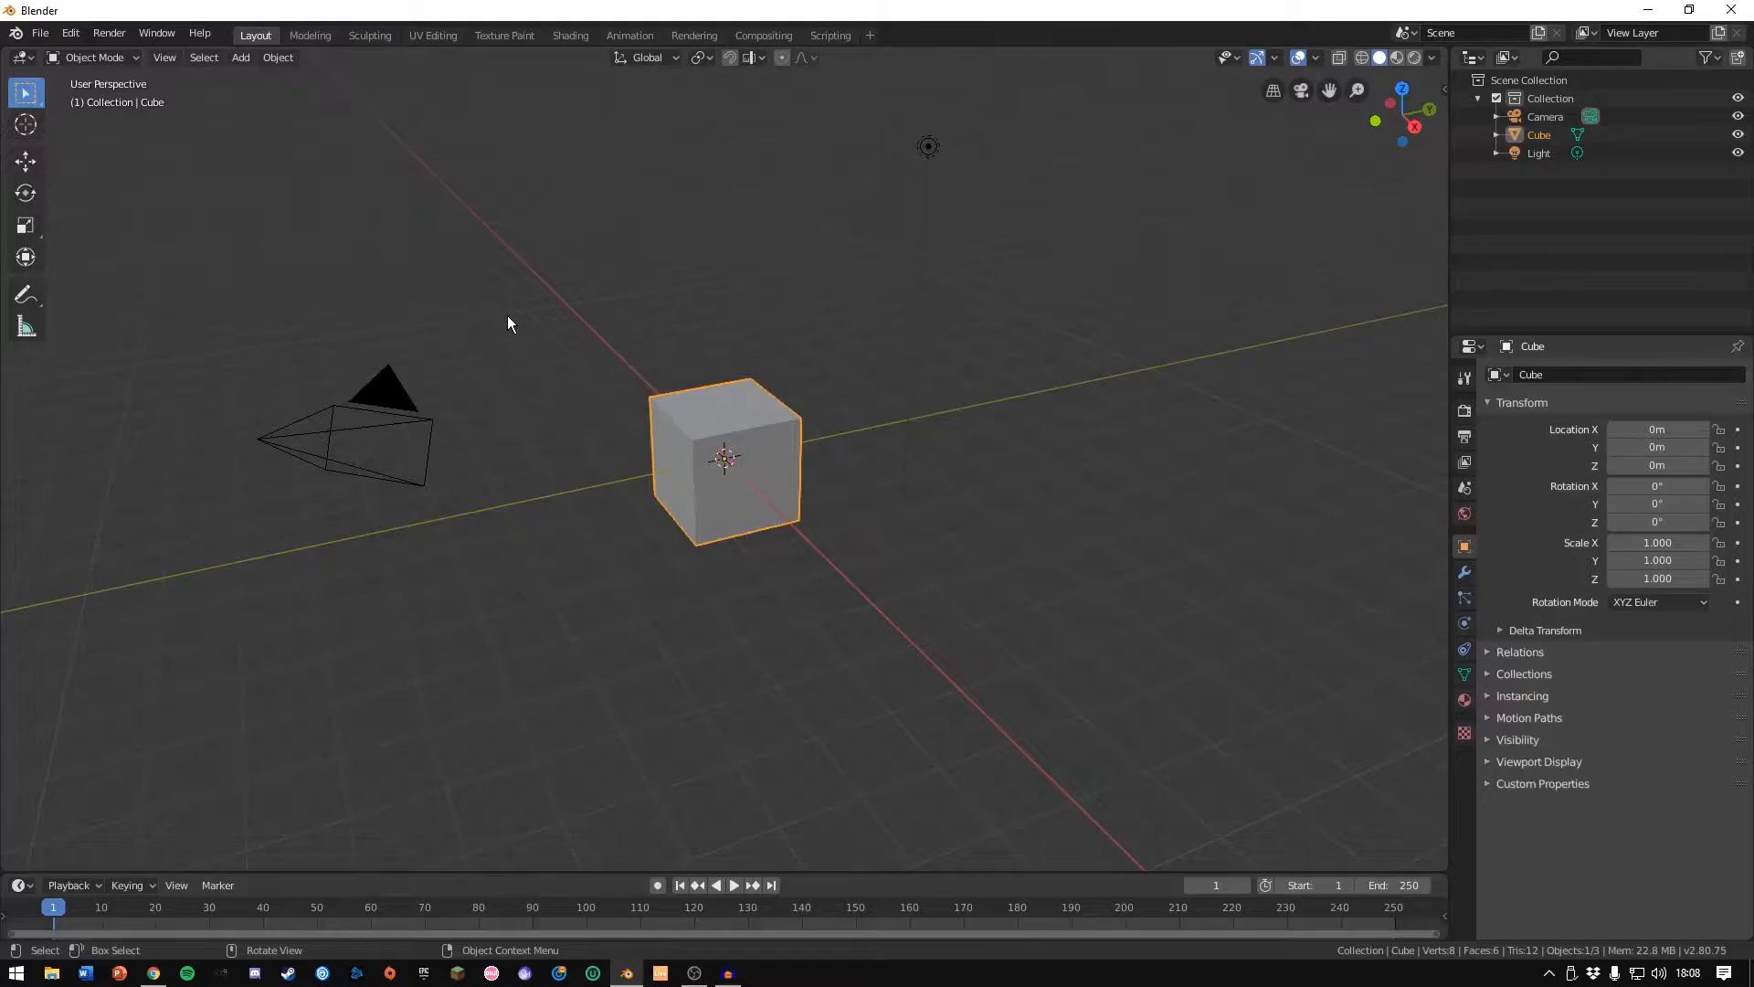
Delete the default cube and align the viewport to the back orthographic view.
key(Delete)
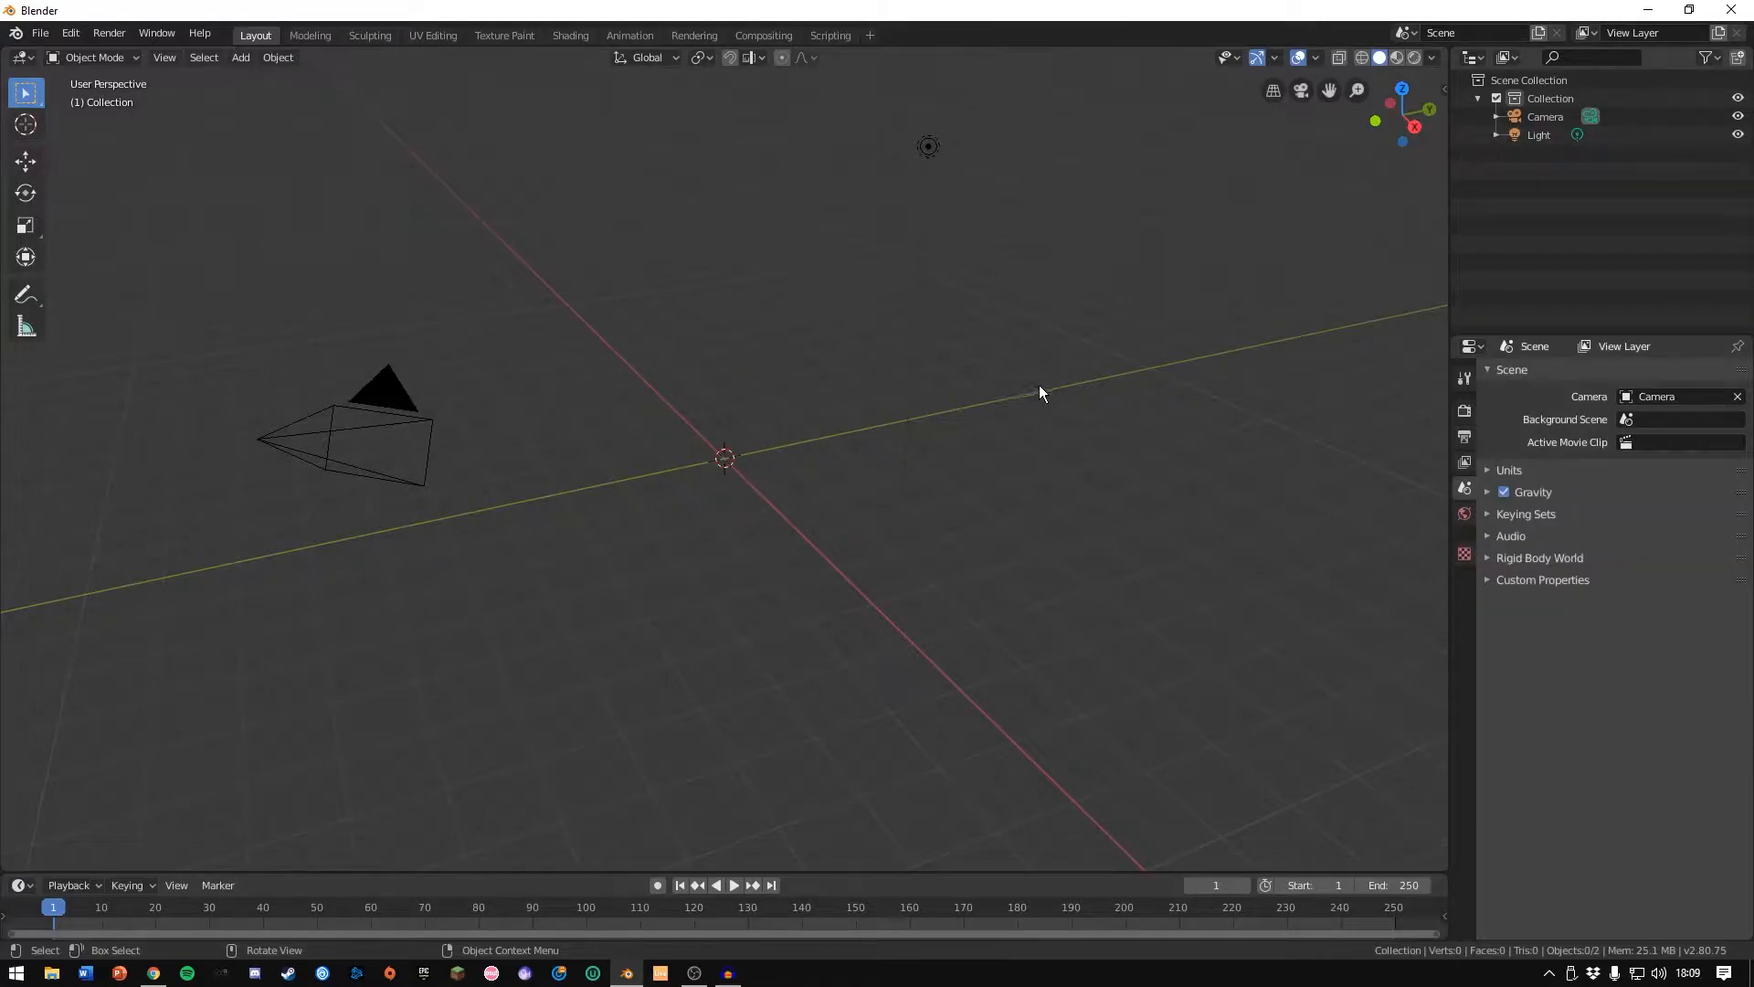
drag(1430, 108, 1413, 114)
click(1402, 145)
click(1403, 114)
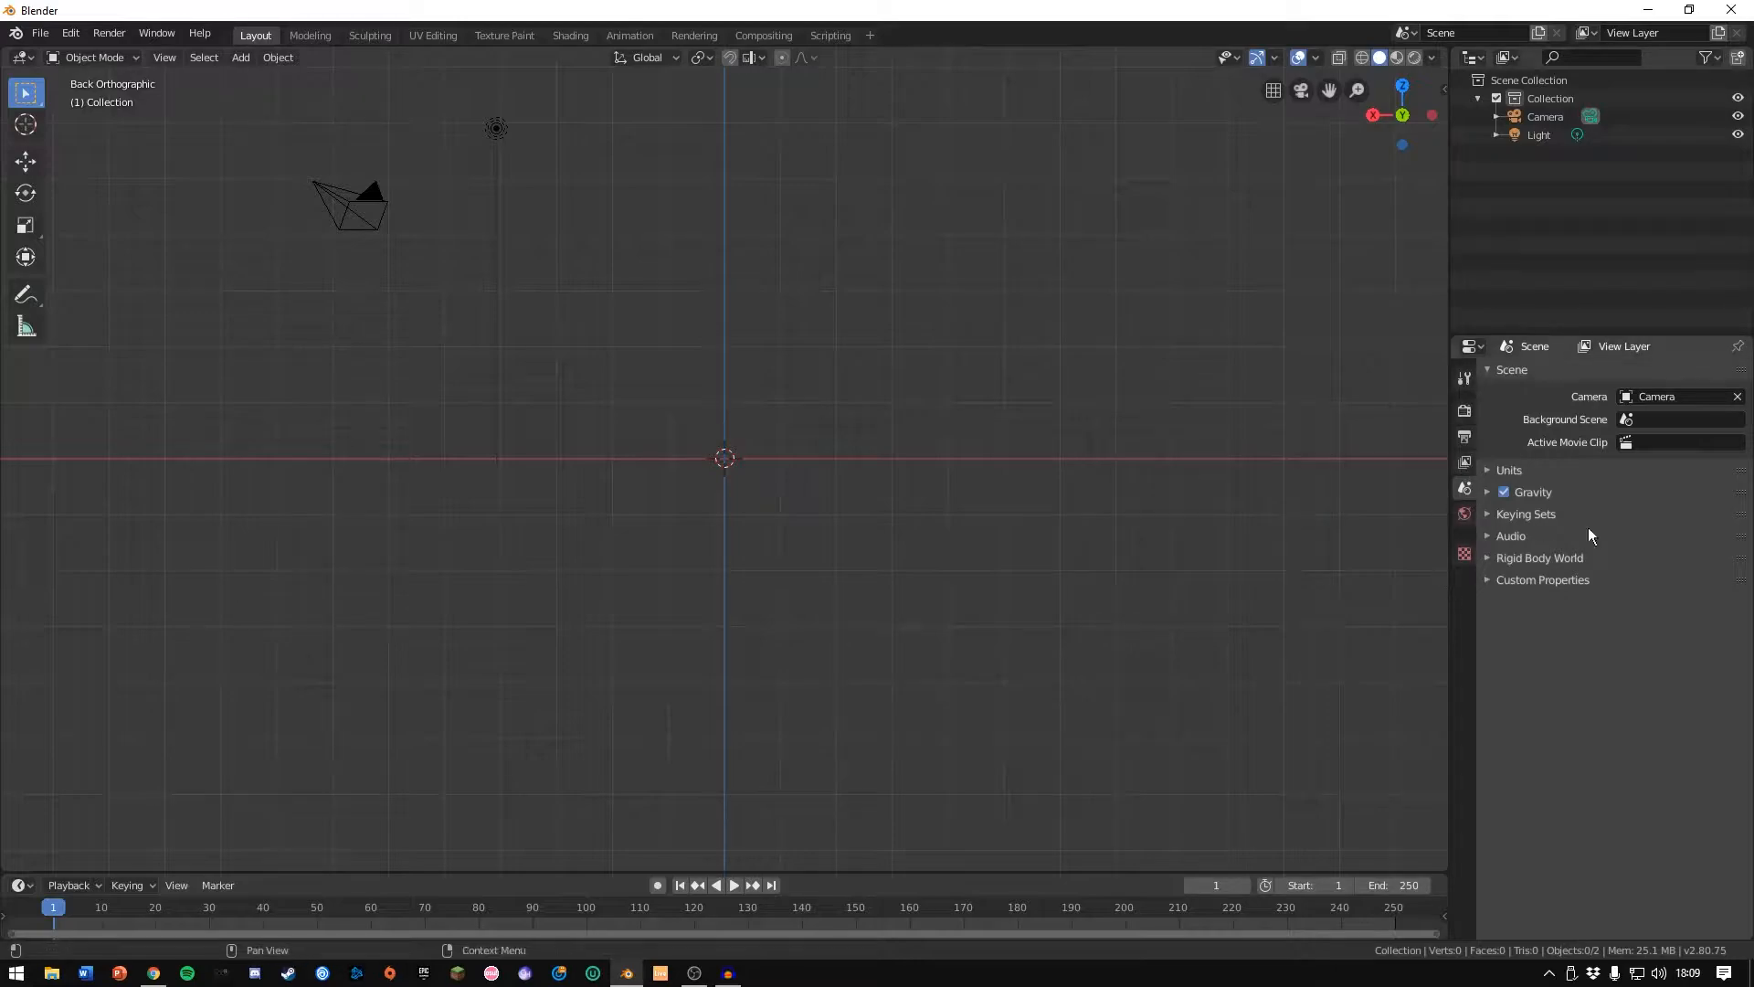
Set the scene's length unit to millimeters and the unit scale to 0.001.
click(1529, 476)
click(1666, 582)
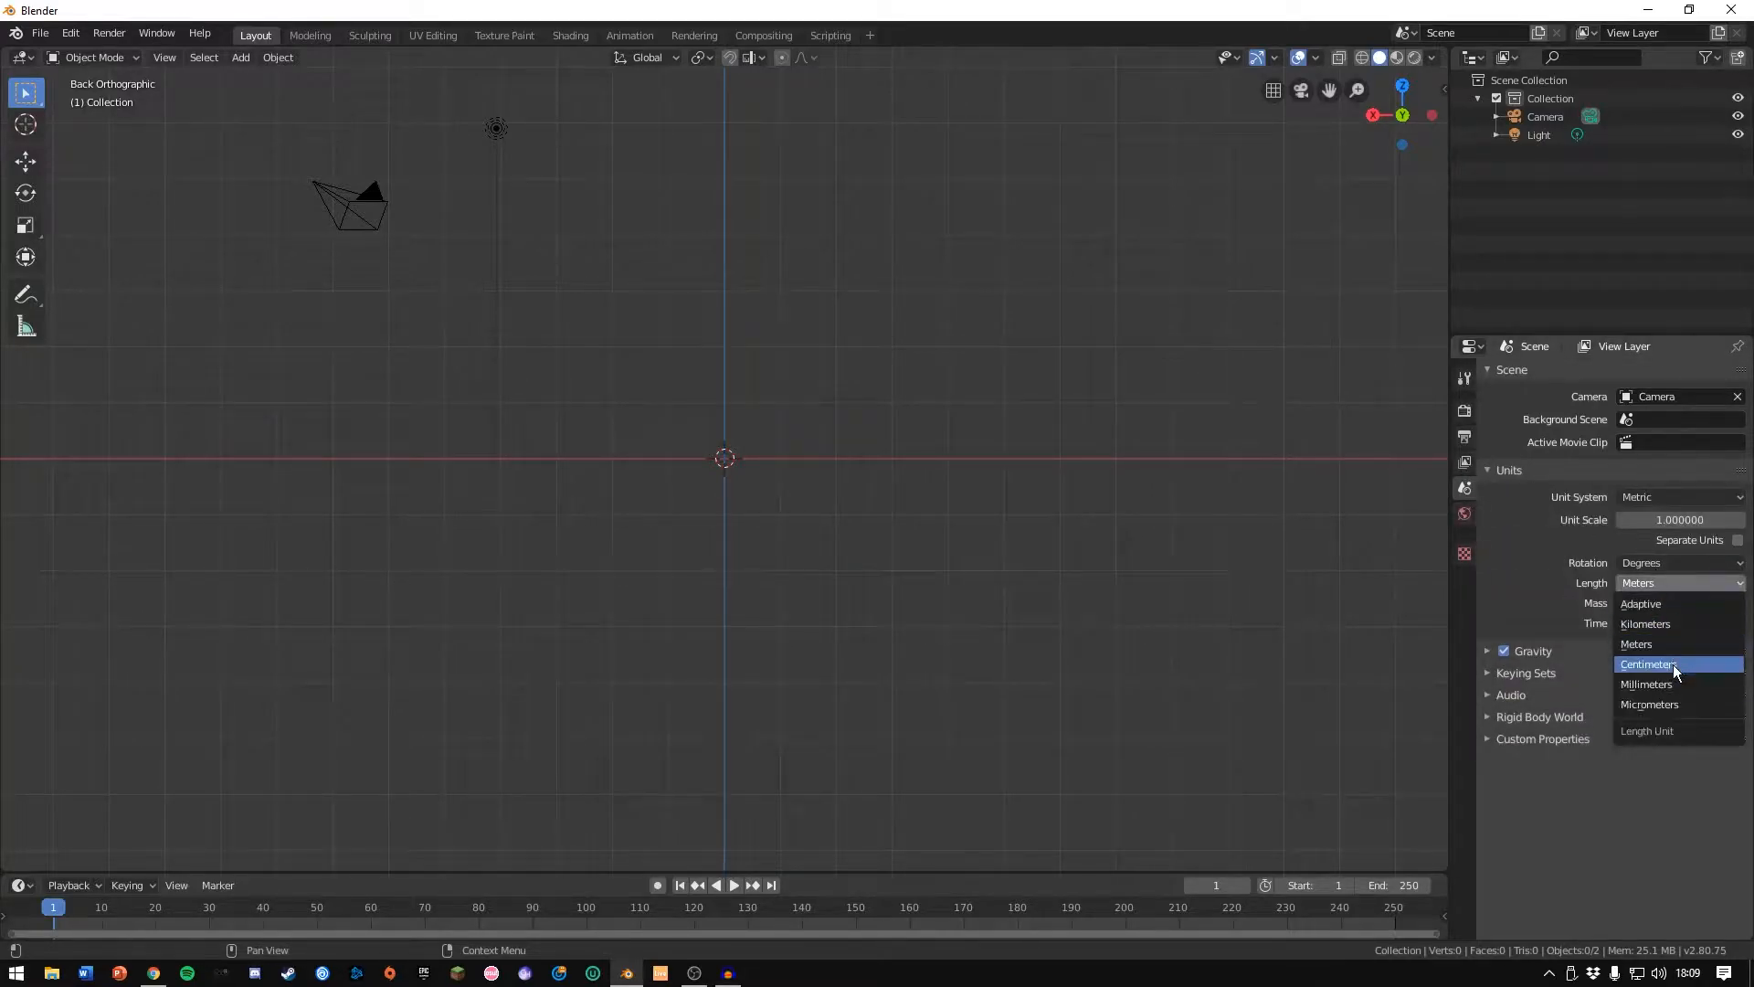
click(1666, 683)
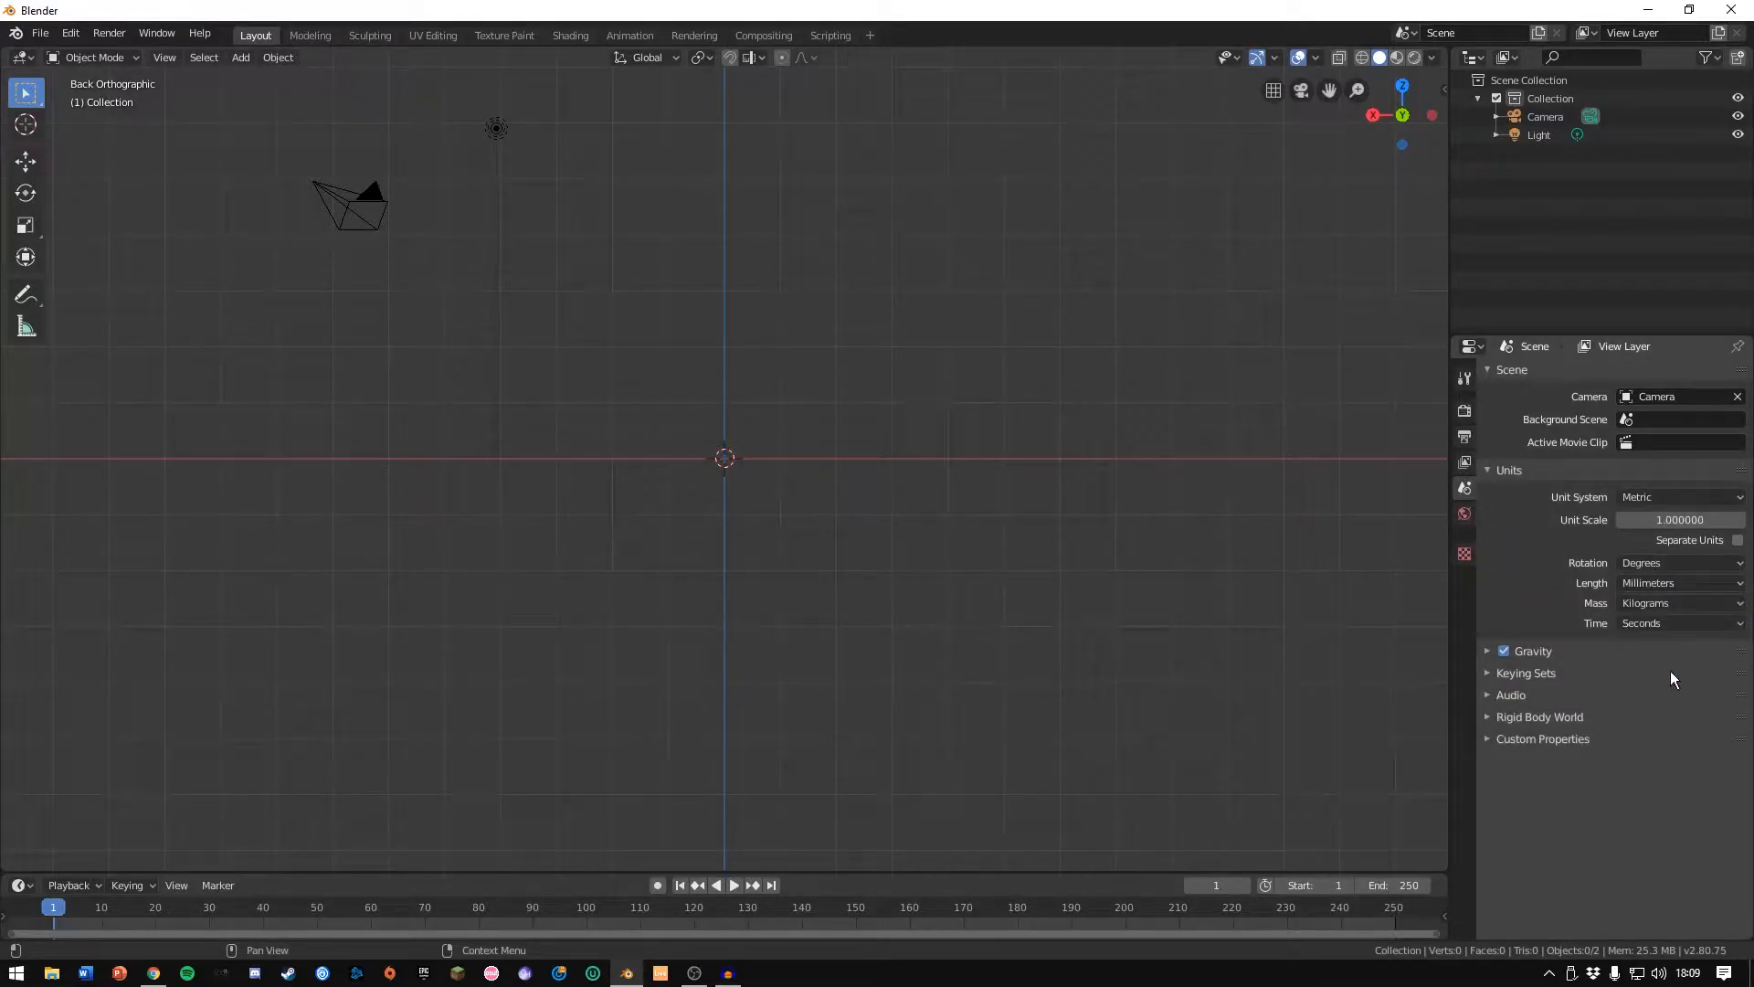
click(1692, 518)
text(0.001)
key(Return)
Set the viewport grid scale to 0.001.
click(1317, 58)
click(1255, 166)
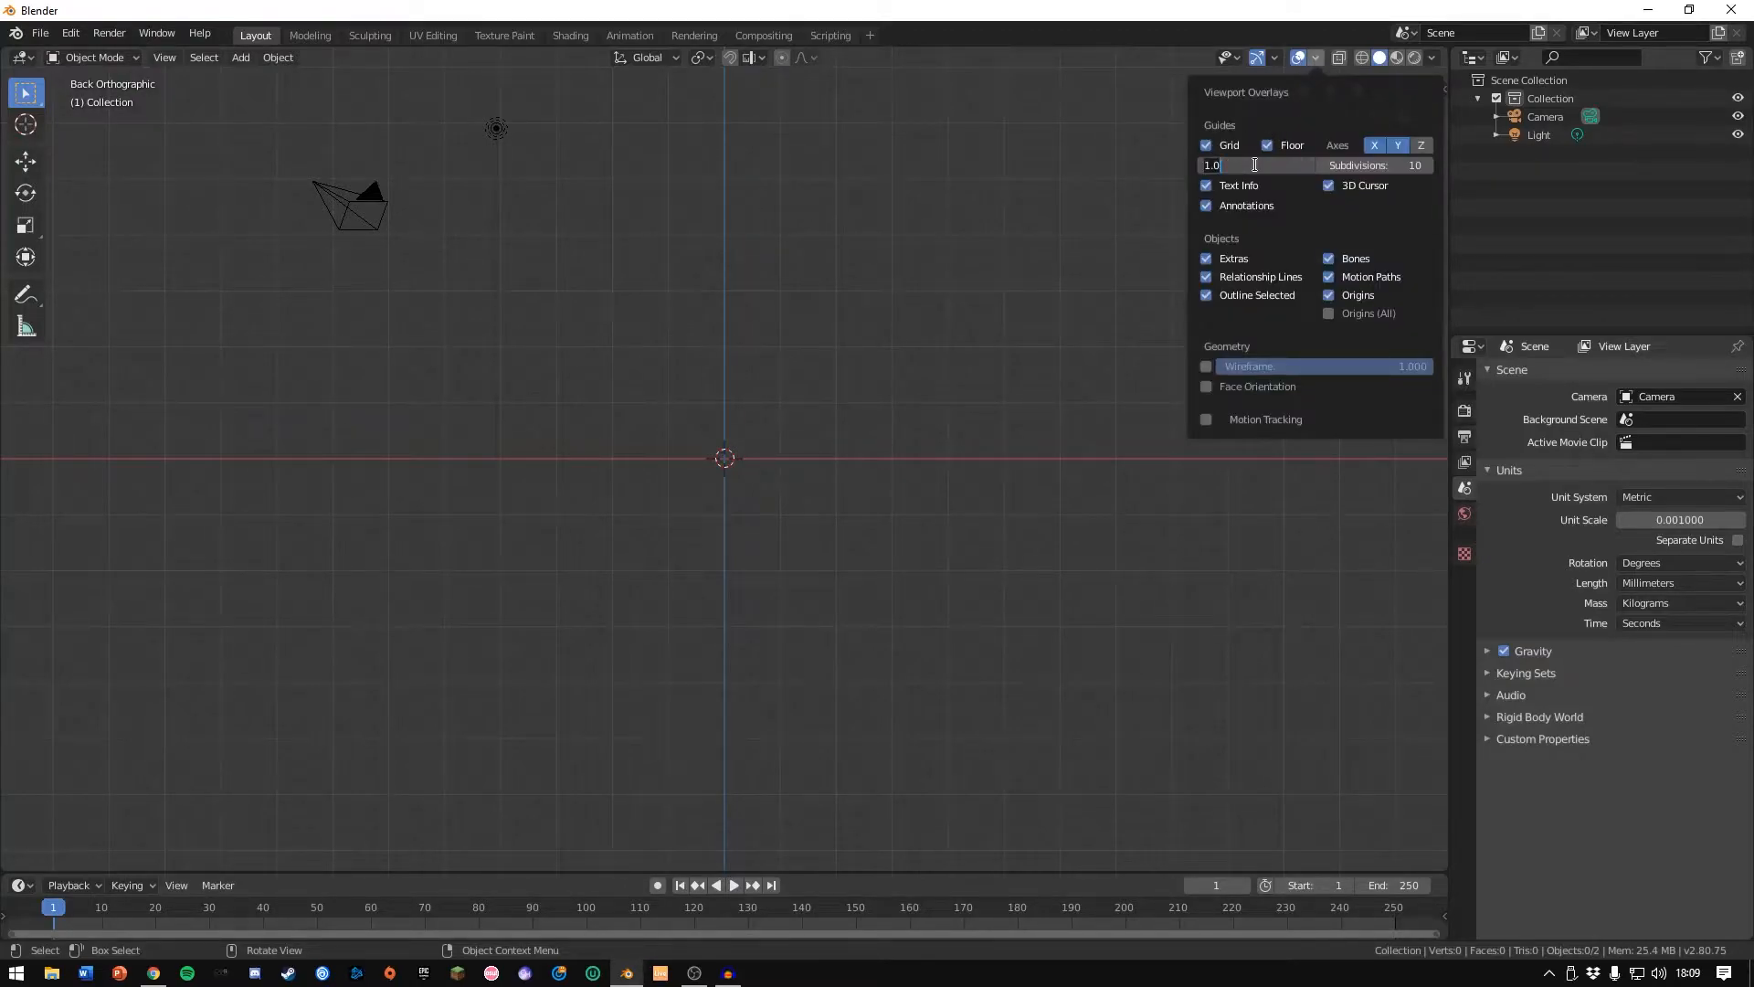
text(0.001)
key(Return)
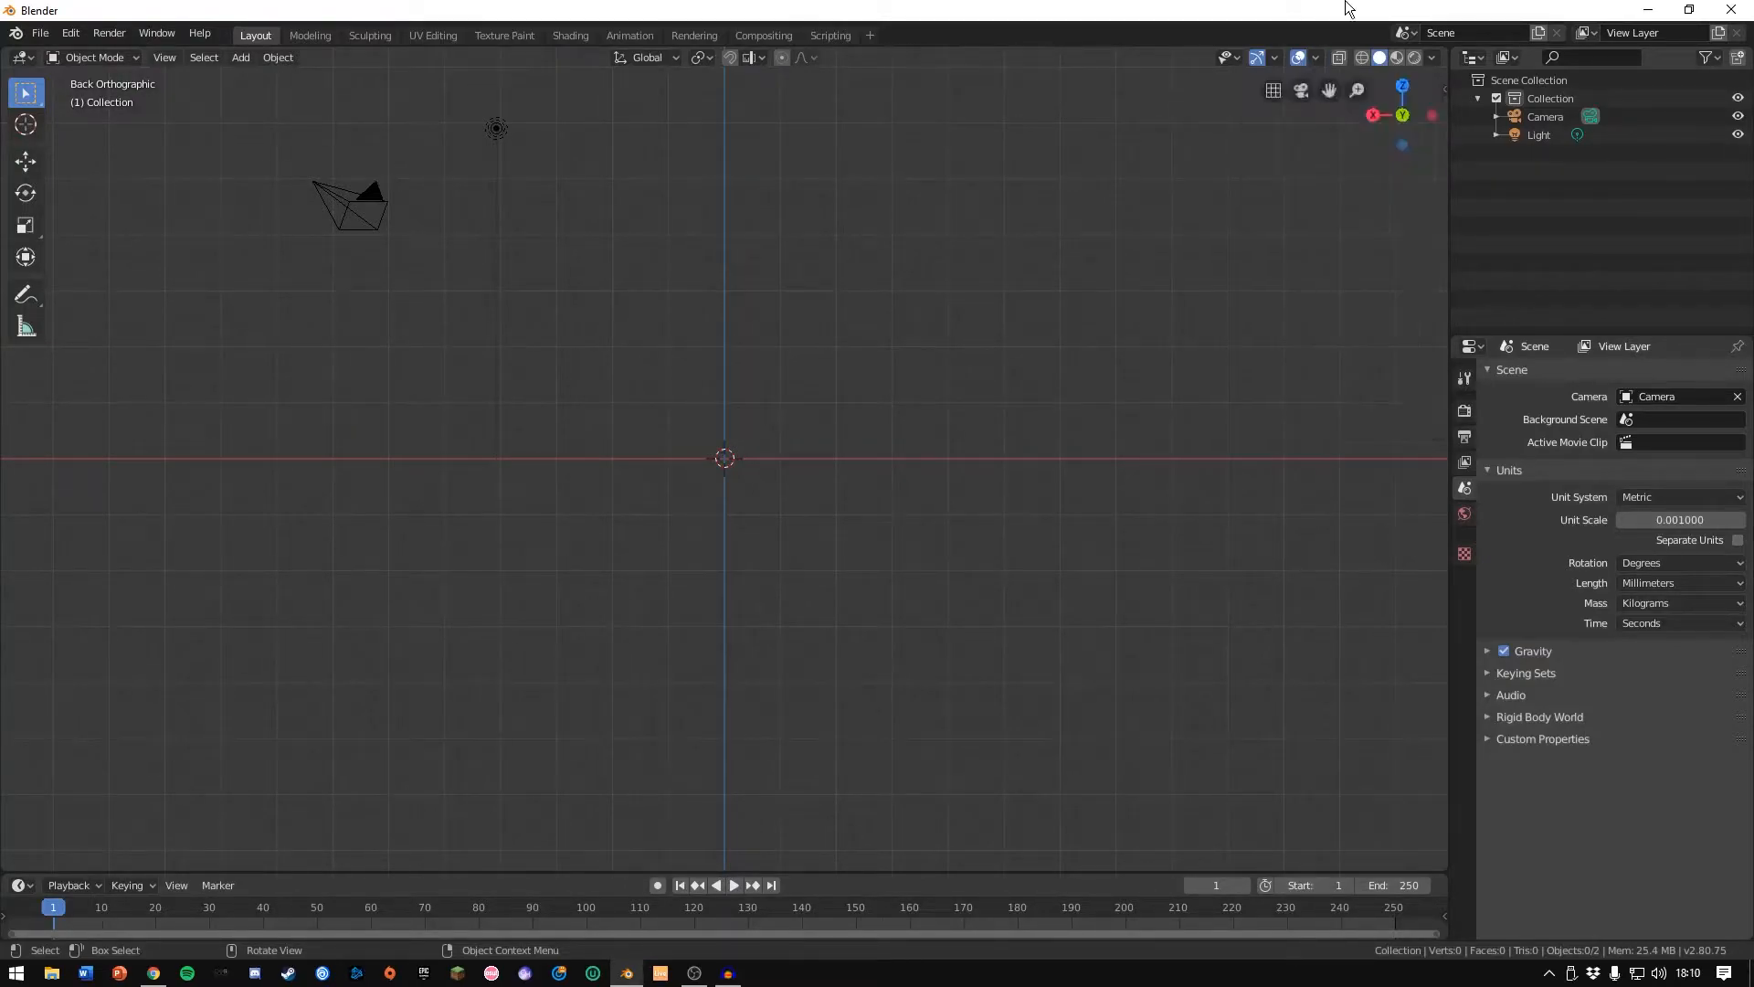
click(1317, 58)
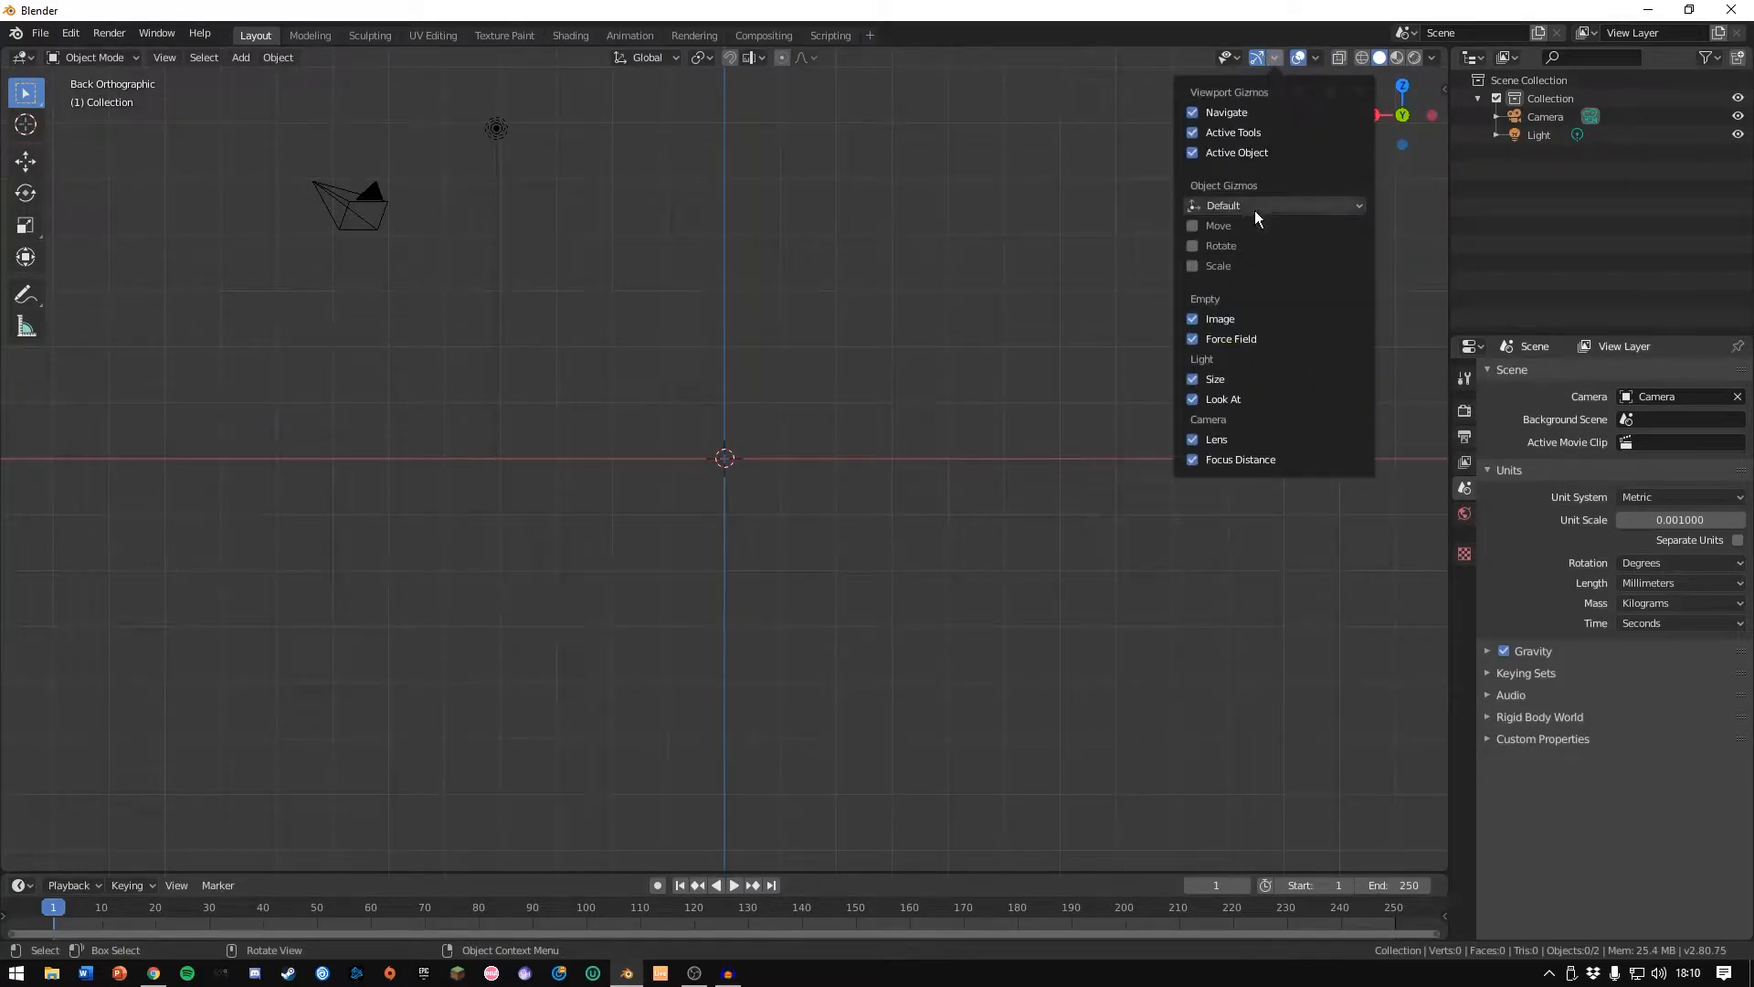
Set the view clipping range to start at 0.01 mm and end at 10000 mm.
key(n)
double_click(1386, 128)
text(0.00)
text(1)
key(Return)
double_click(1386, 149)
click(1367, 144)
text(0000mm)
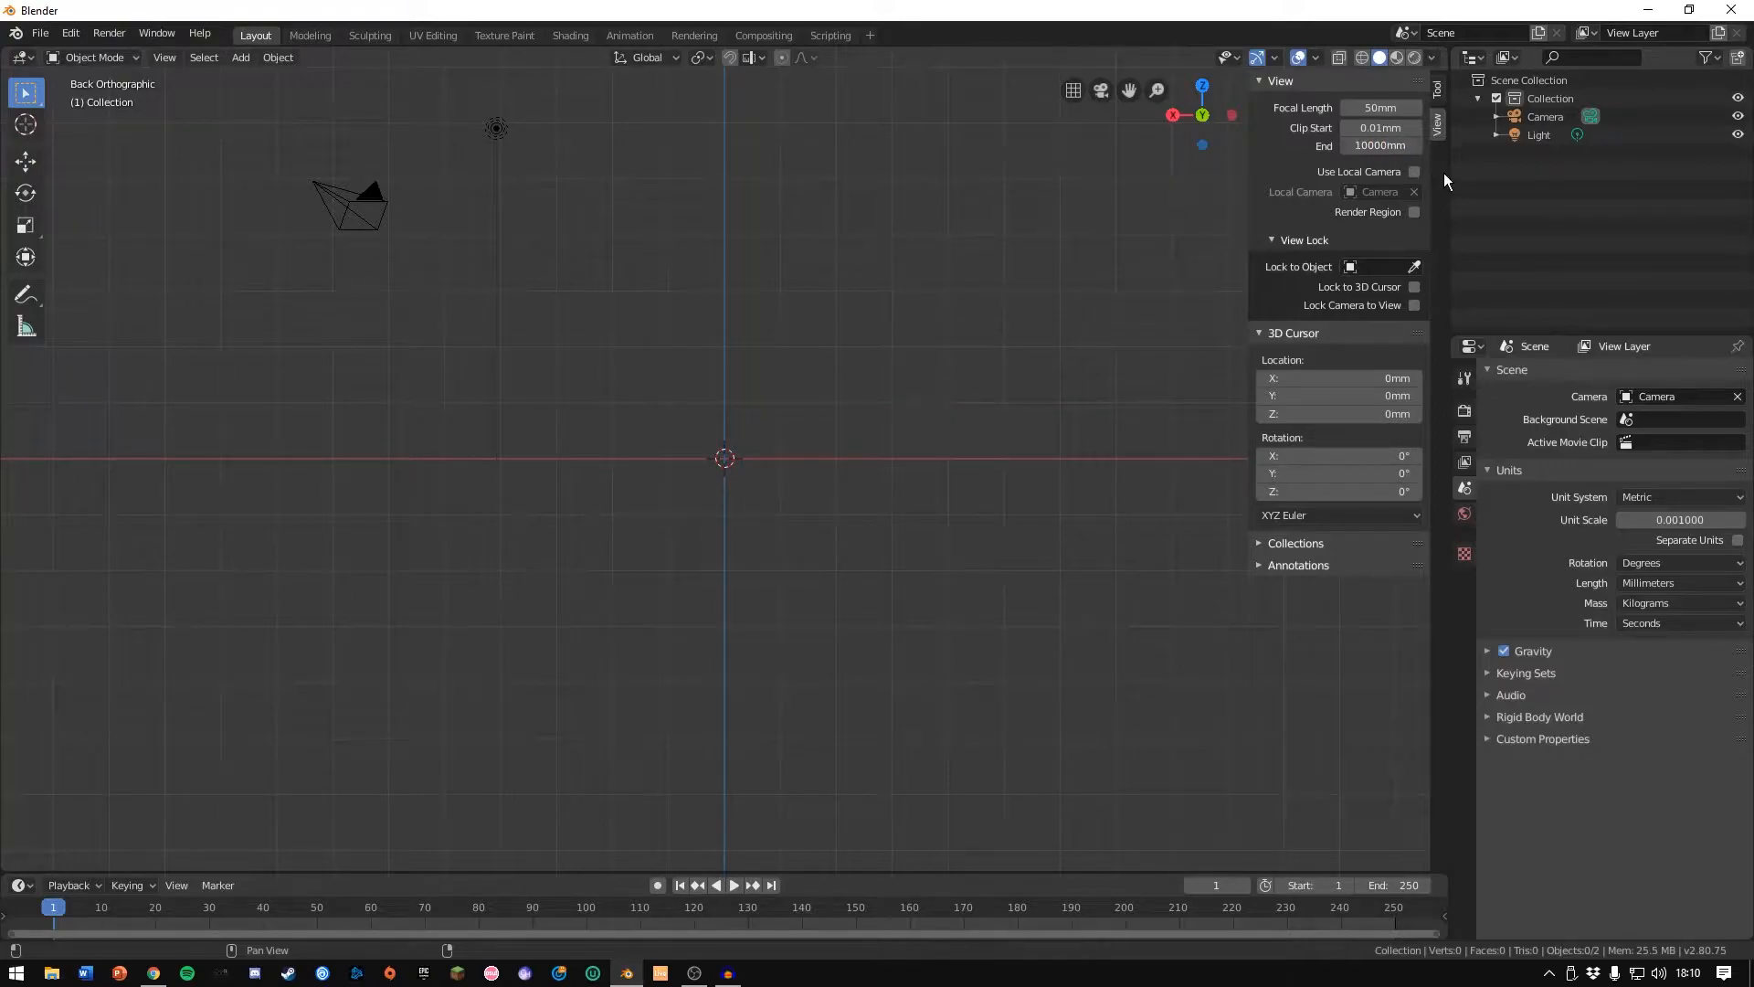
key(Return)
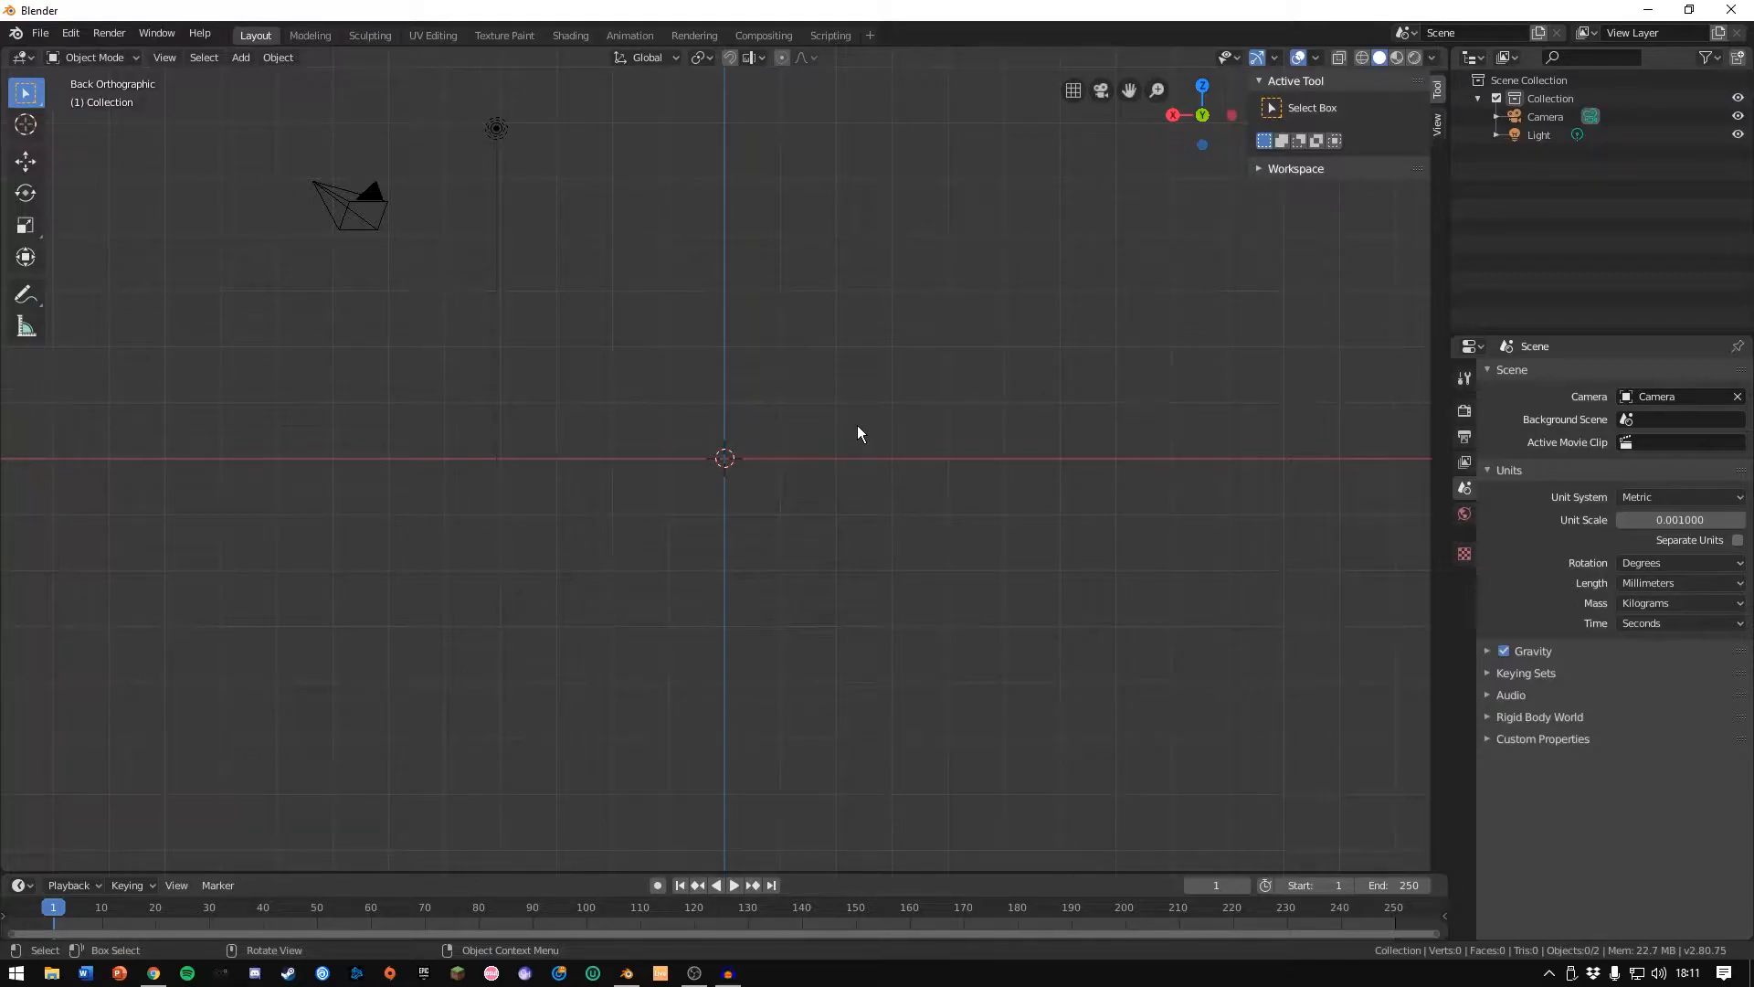
Add a UV sphere at the origin and deselect it.
key(shift+a)
mouse_move(863, 431)
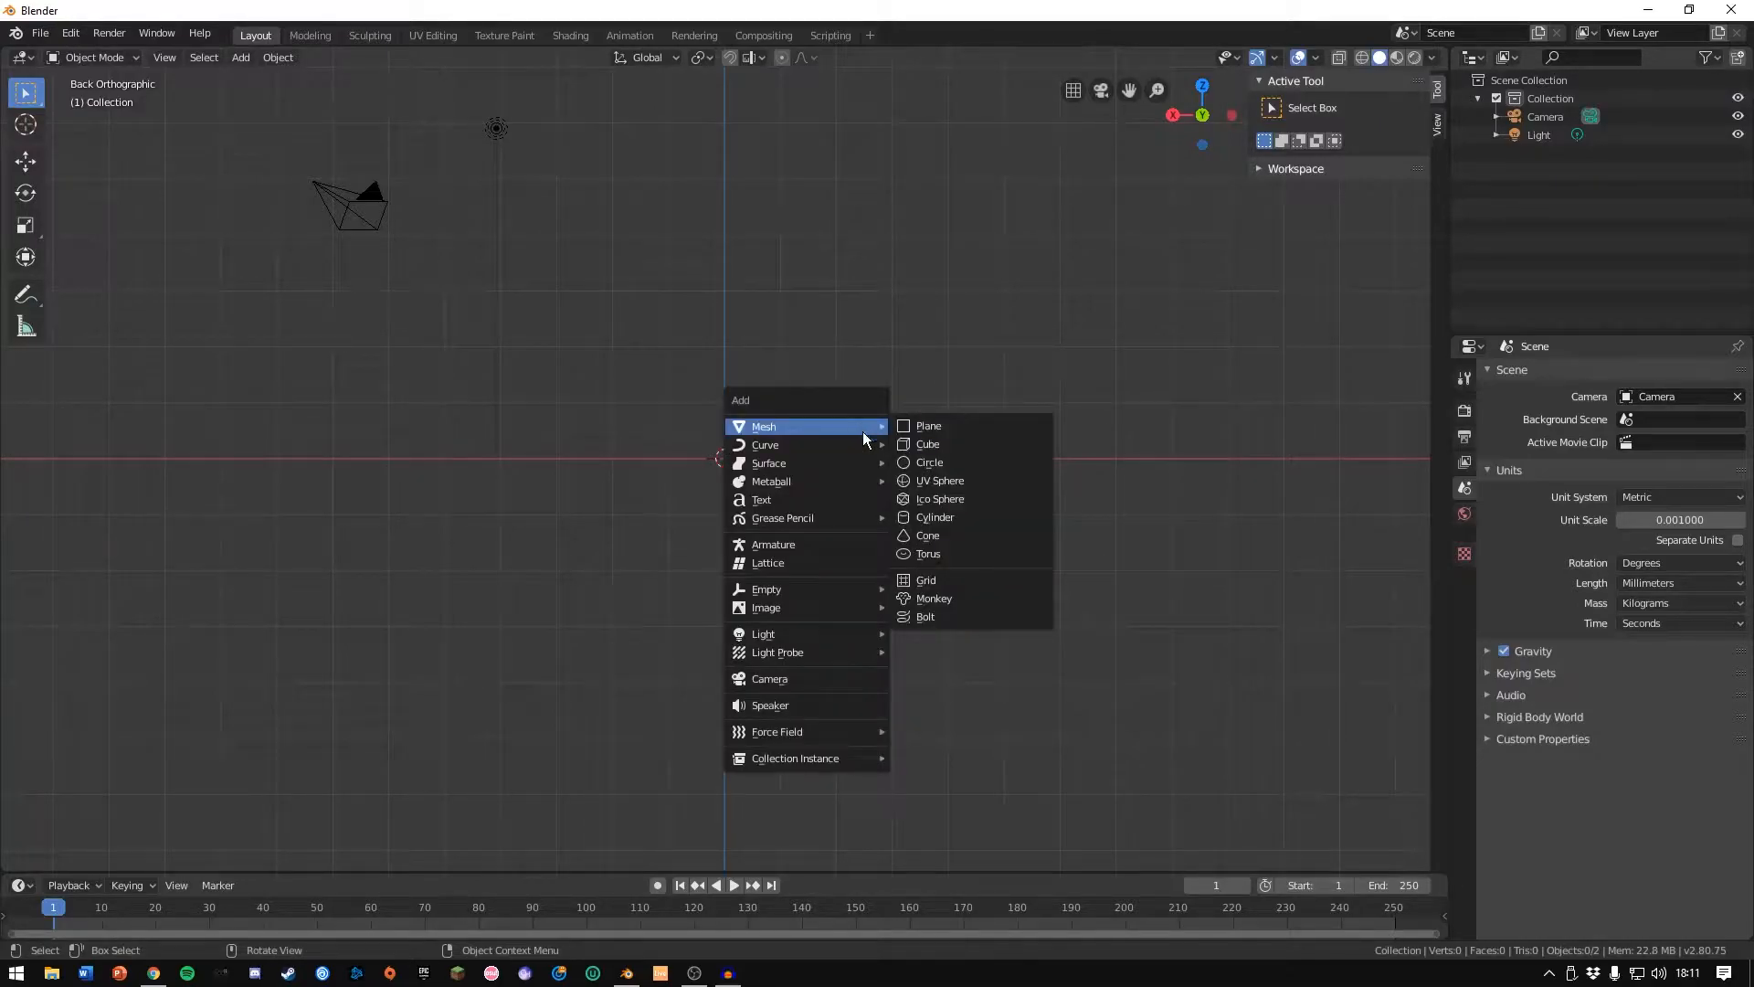
click(917, 481)
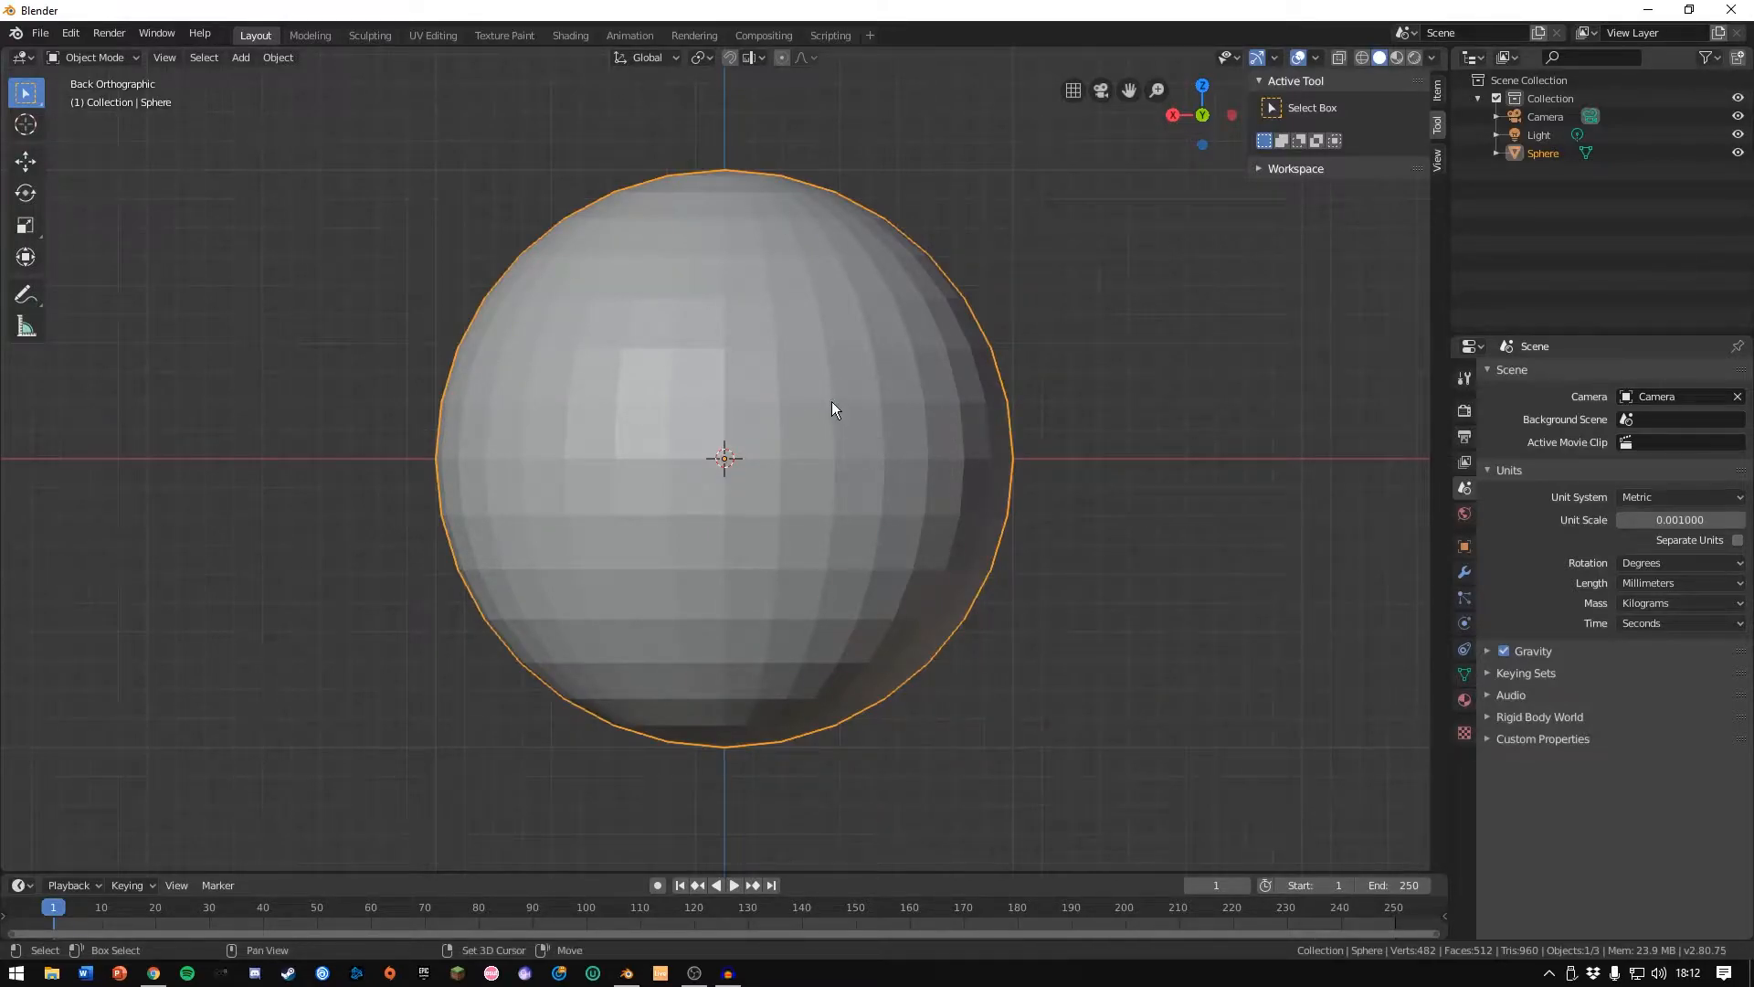
drag(813, 394, 1040, 404)
Apply smooth shading to the sphere.
scroll(881, 427, up, 2)
scroll(863, 425, down, 5)
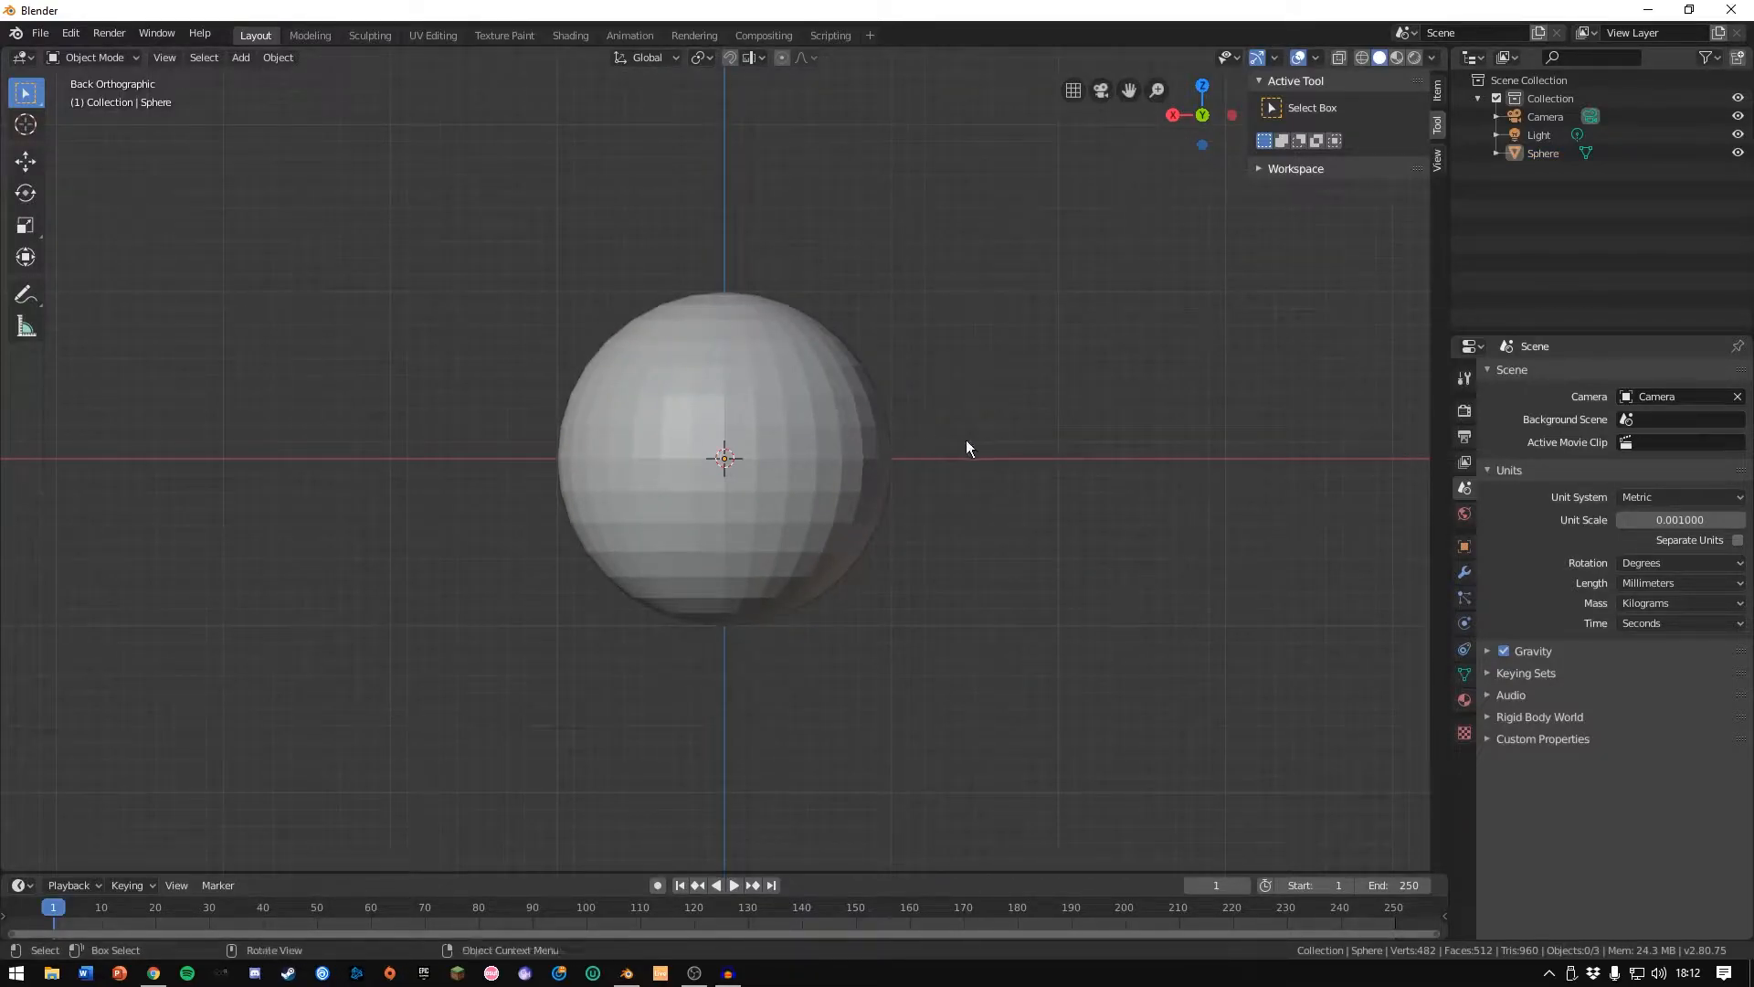
click(809, 381)
right_click(810, 381)
click(809, 382)
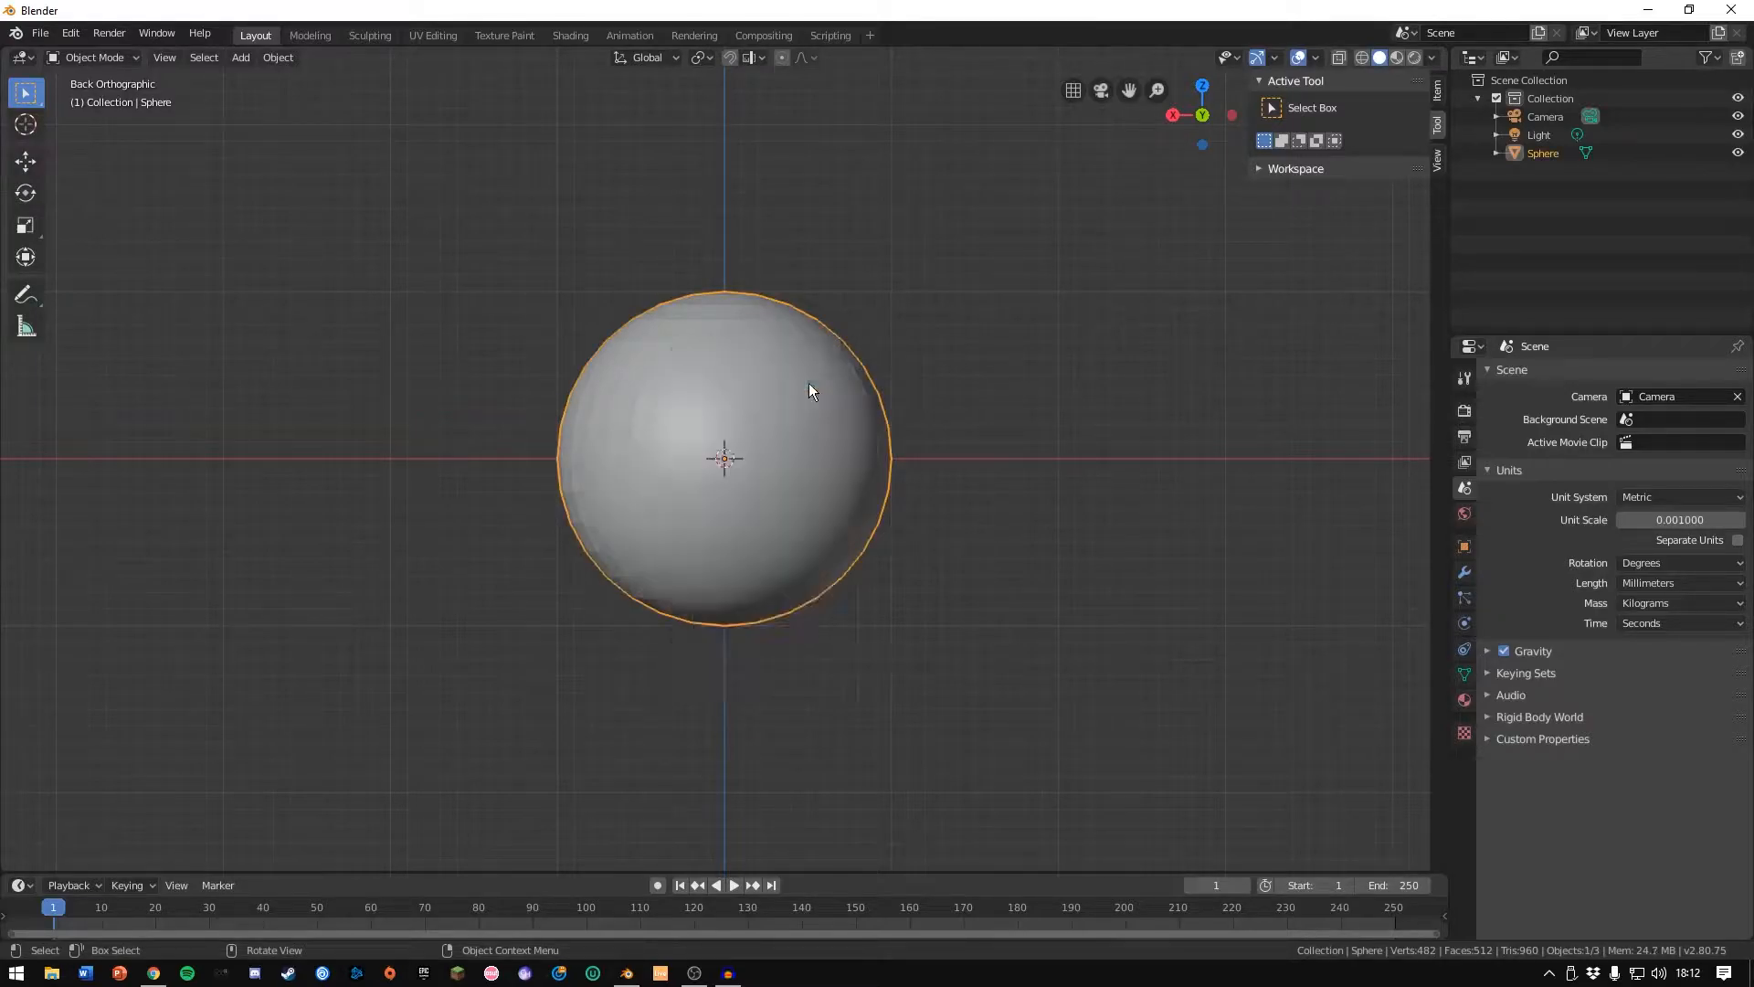
scroll(797, 382, down, 2)
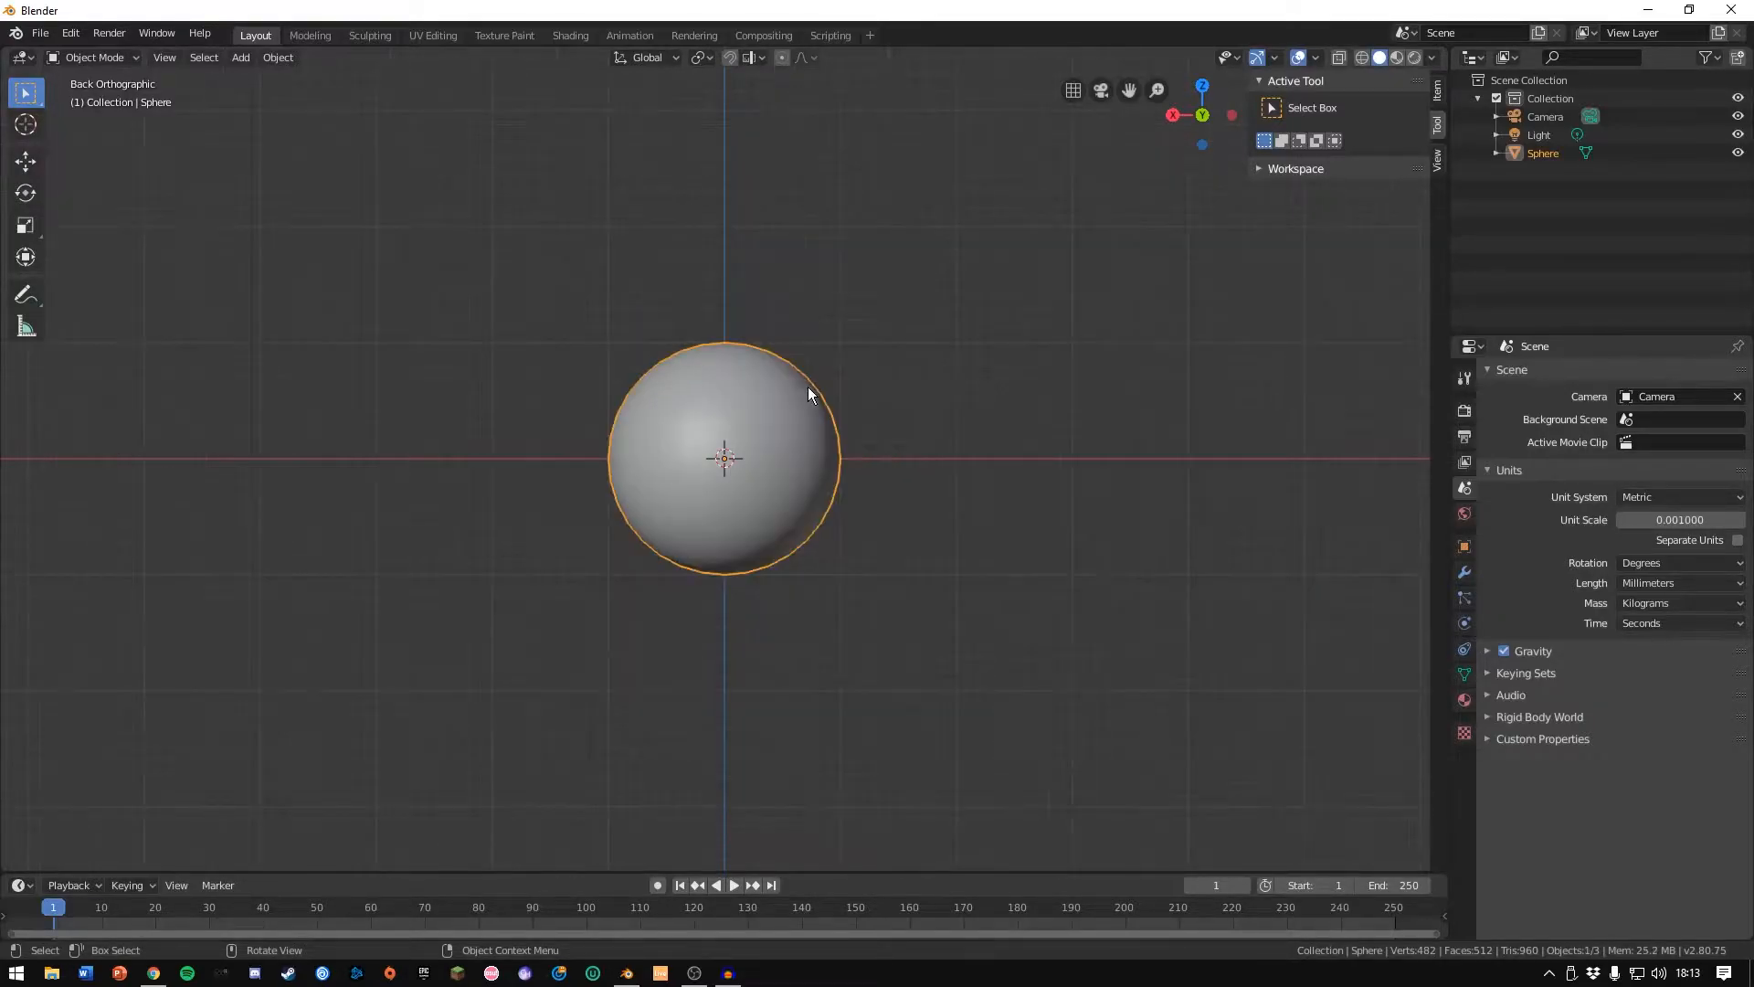
Duplicate the sphere twice and space the three spheres vertically along the Z axis.
key(ctrl+c)
key(ctrl+v)
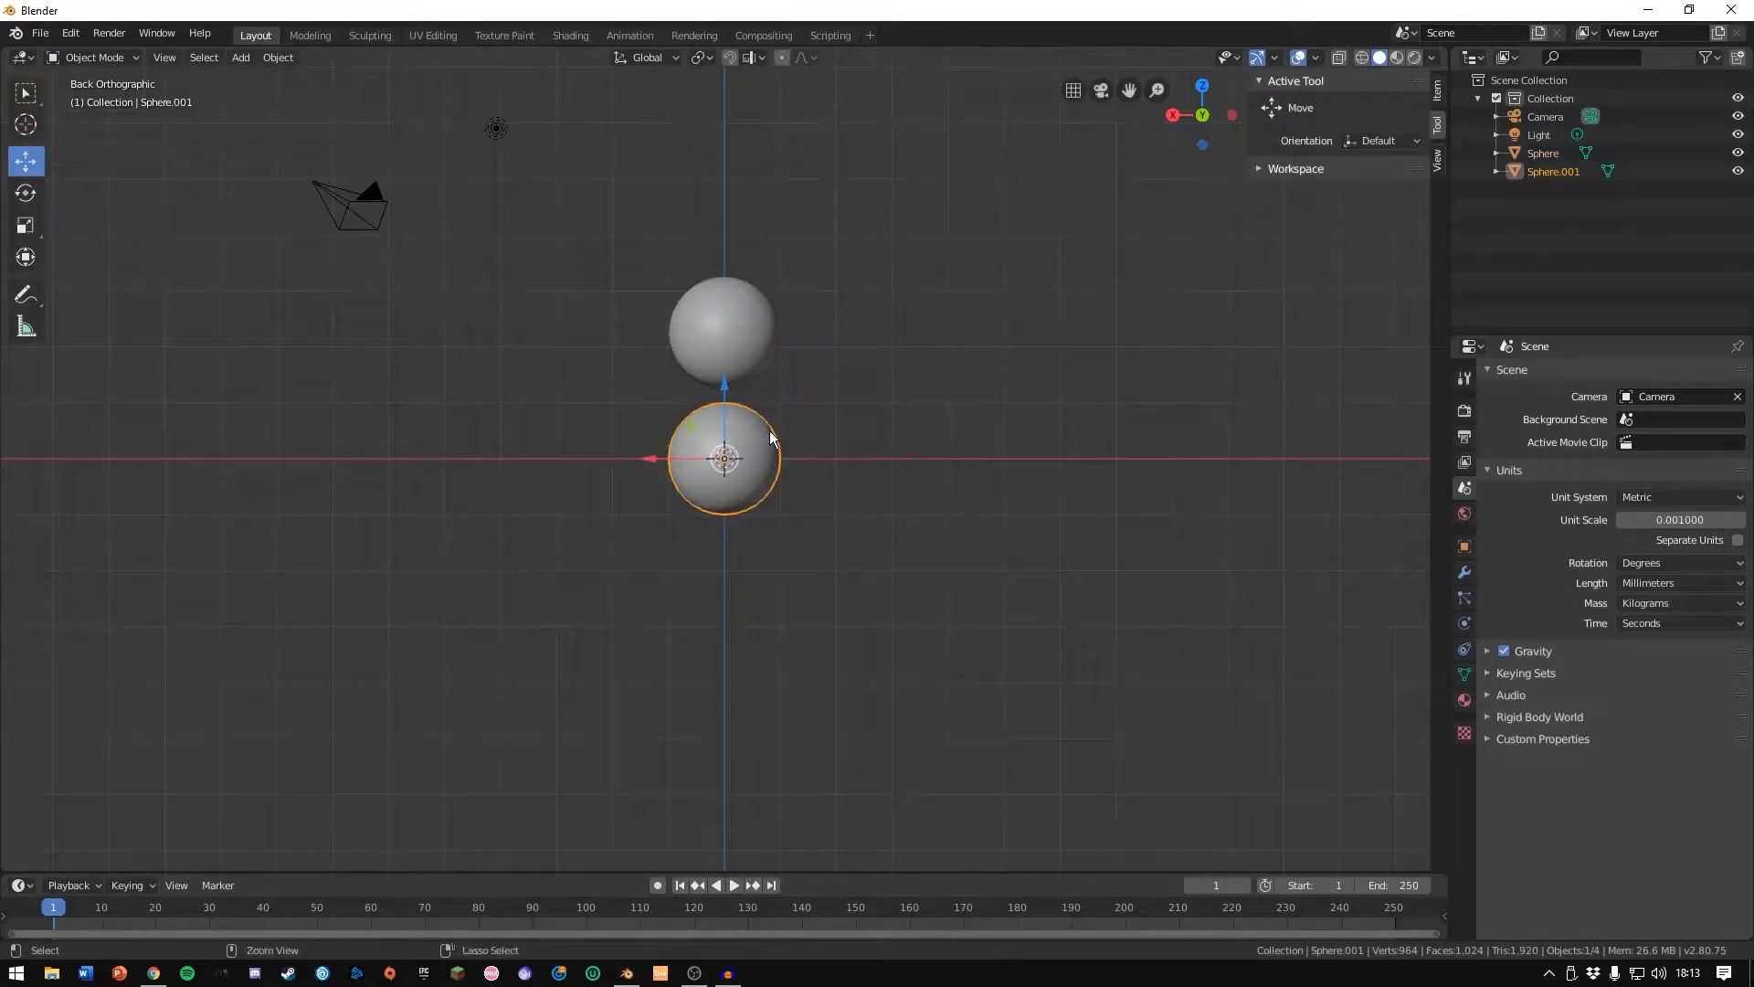
key(ctrl+v)
drag(733, 365, 700, 135)
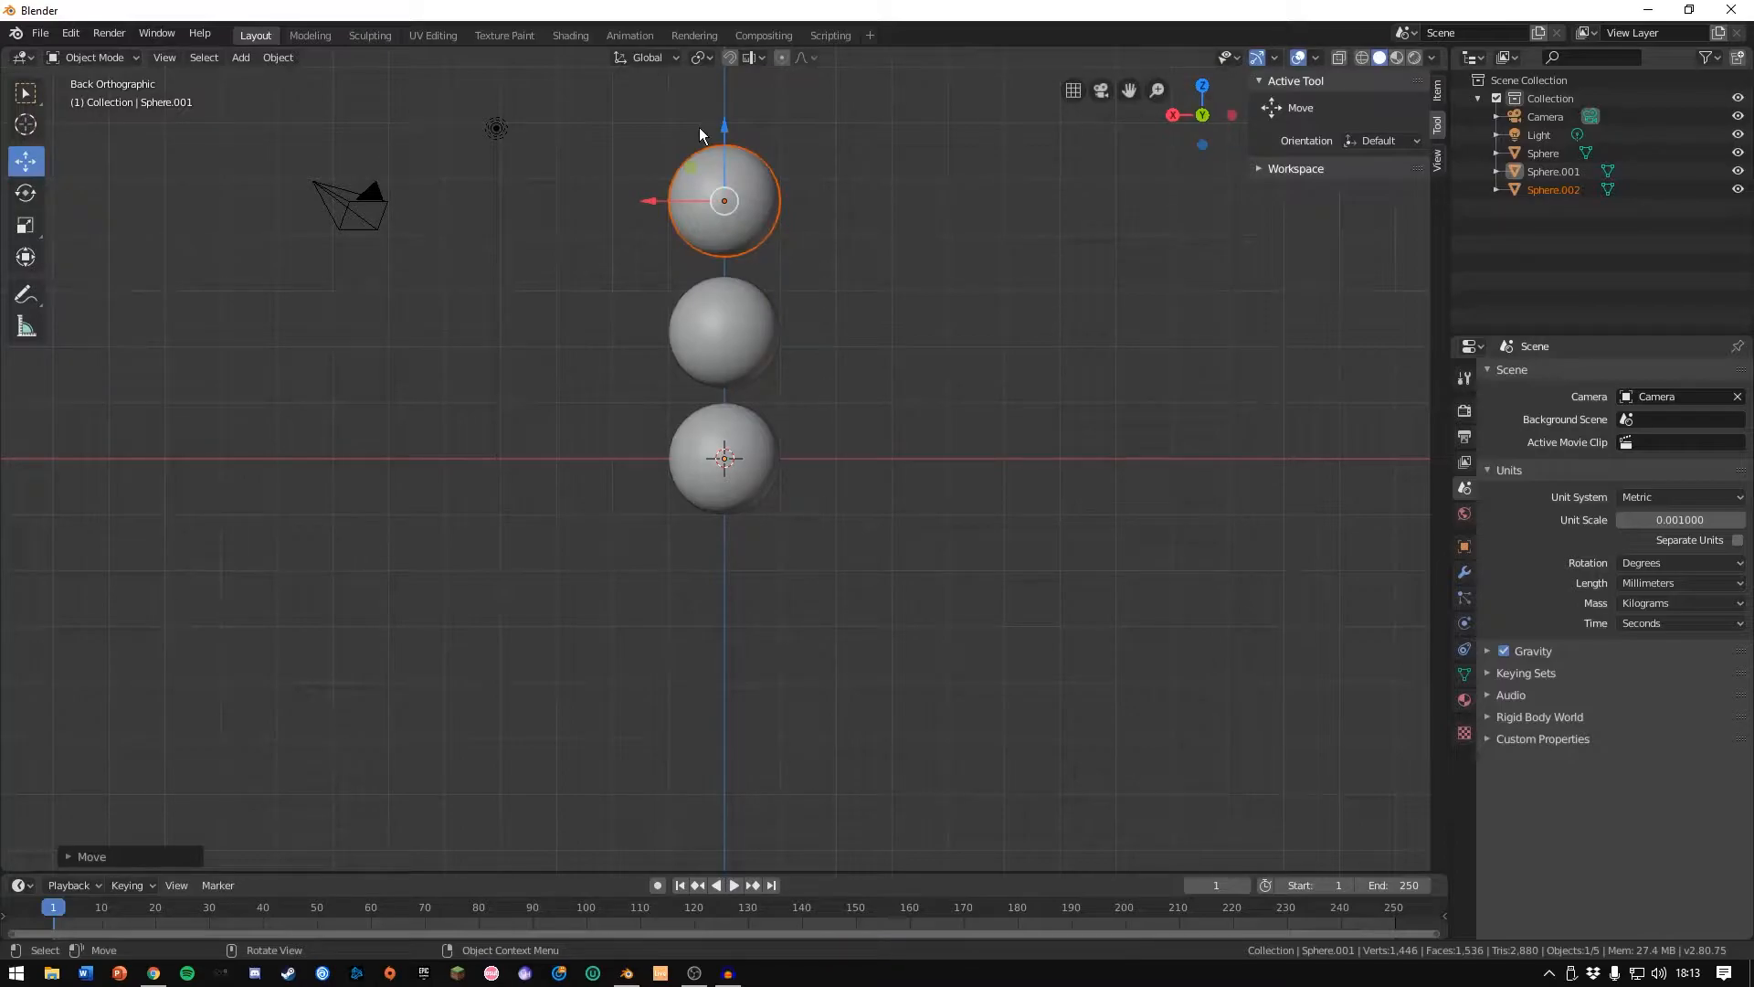
Paste another sphere, move it along X beside the column and scale it down to a small ball.
key(ctrl+v)
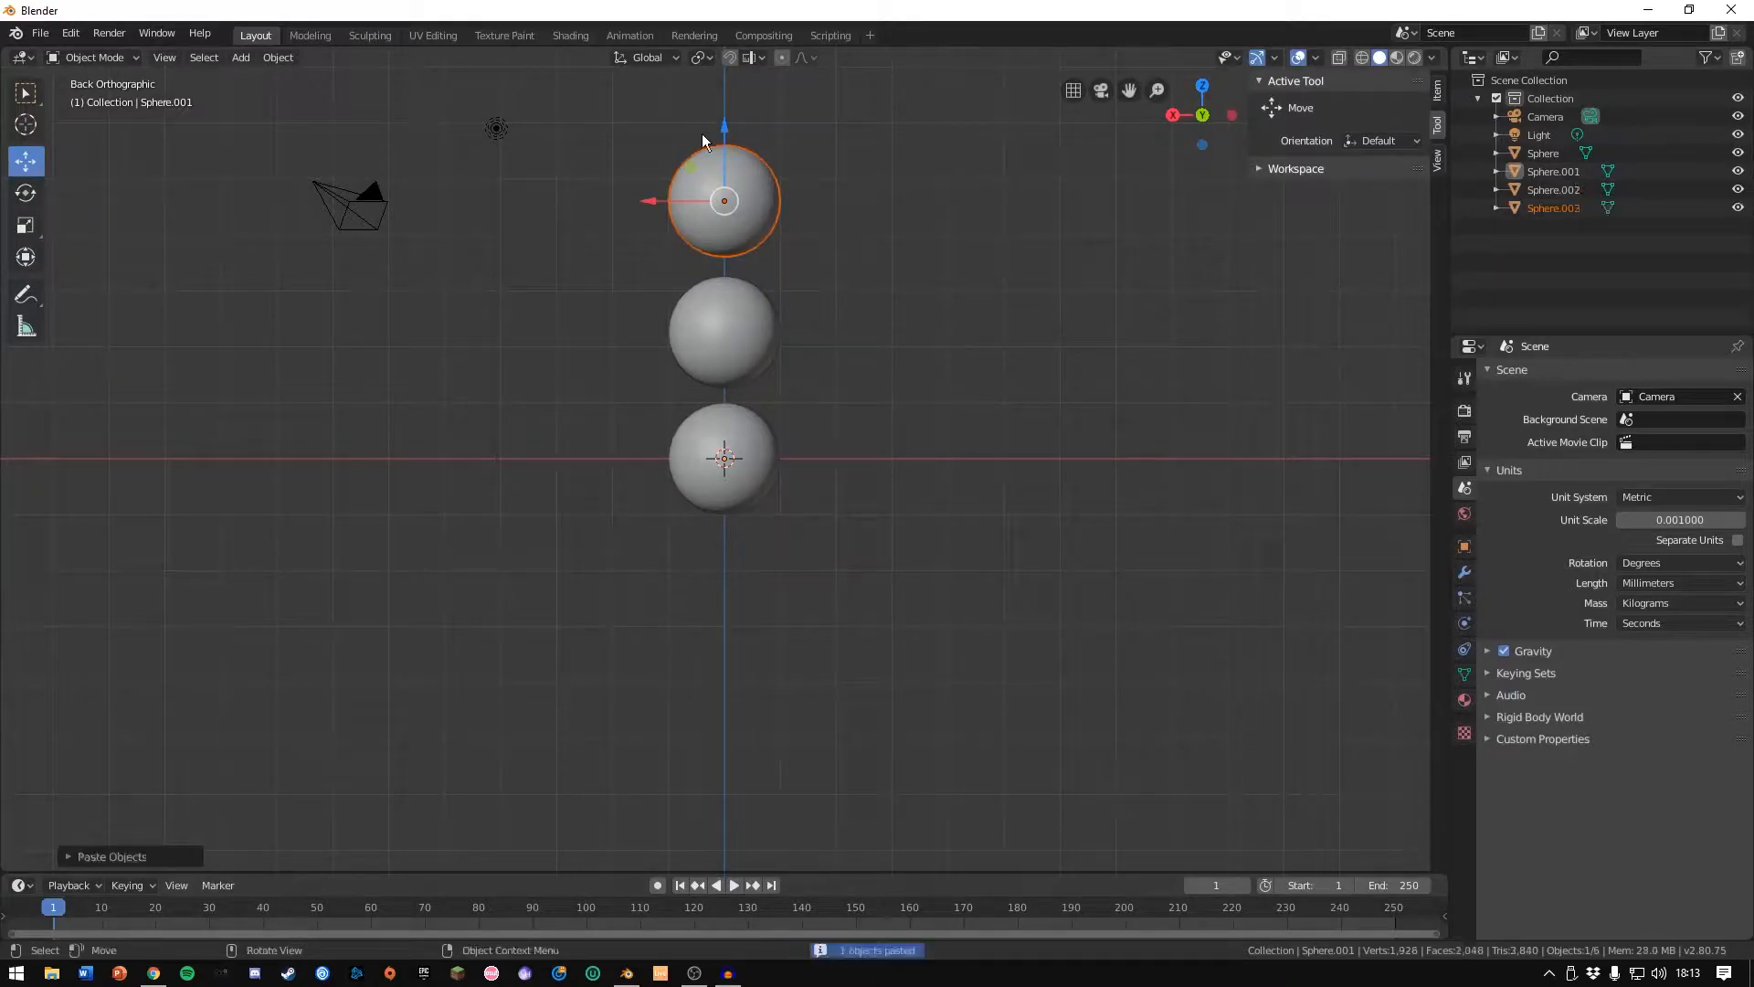
drag(656, 205, 889, 202)
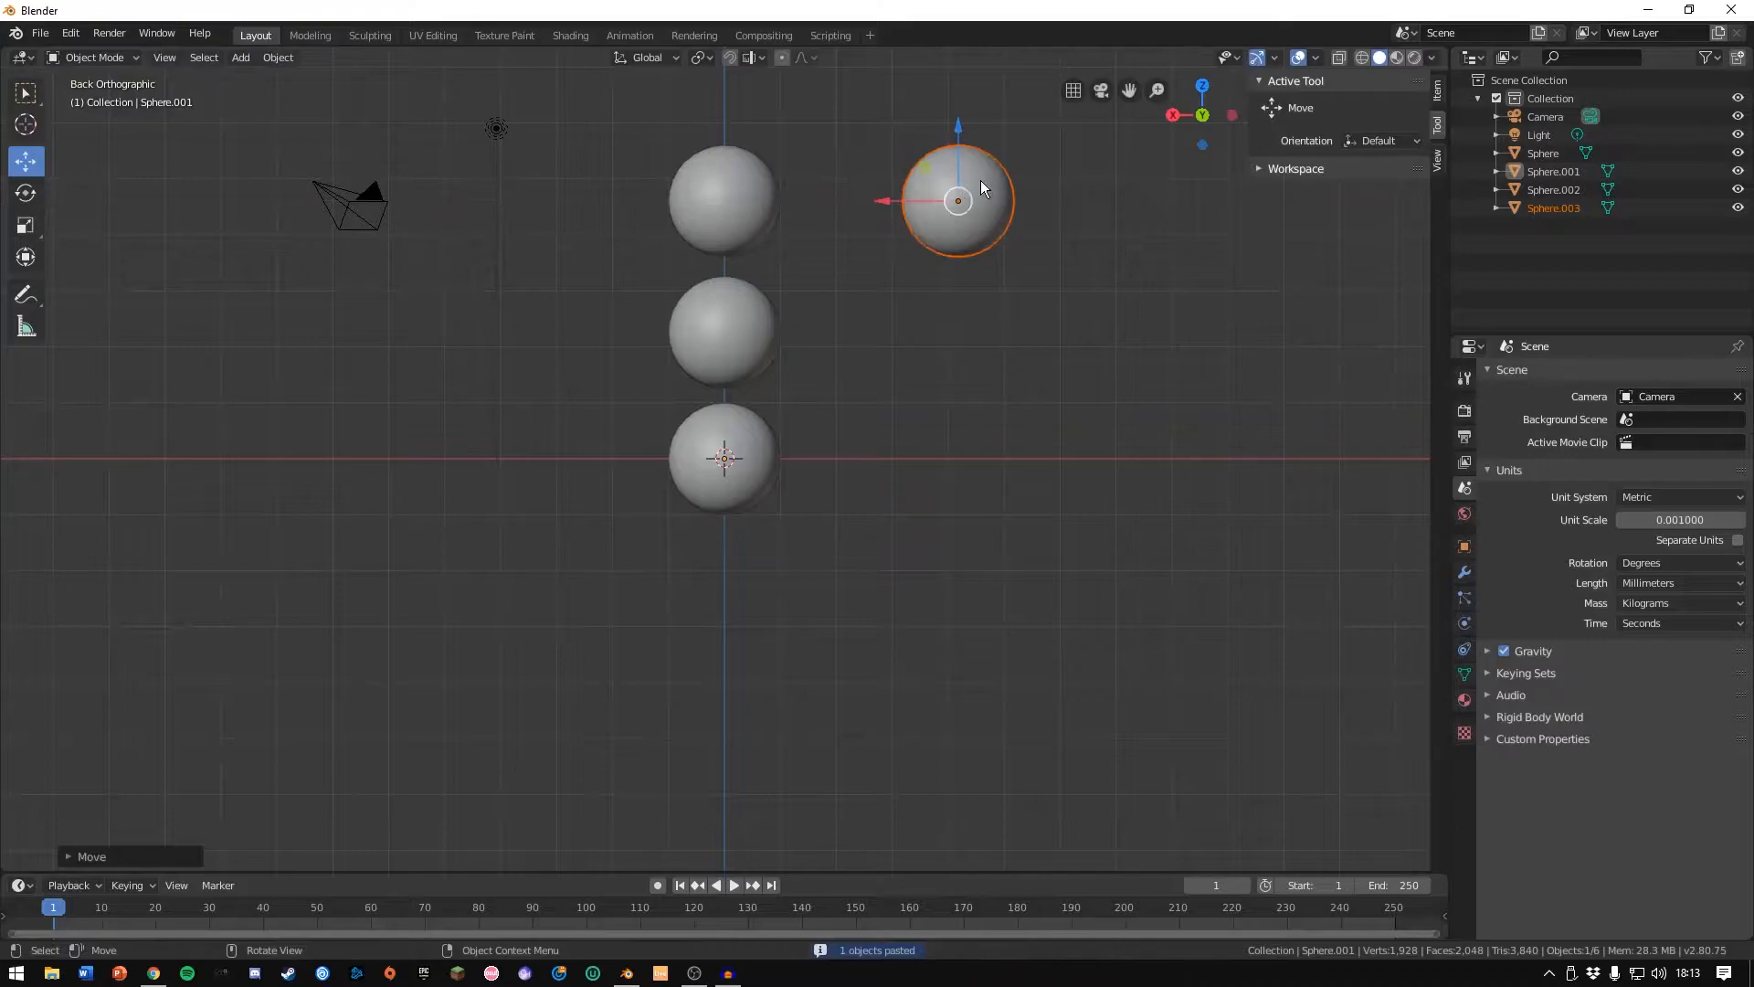
click(25, 225)
drag(1014, 141, 964, 192)
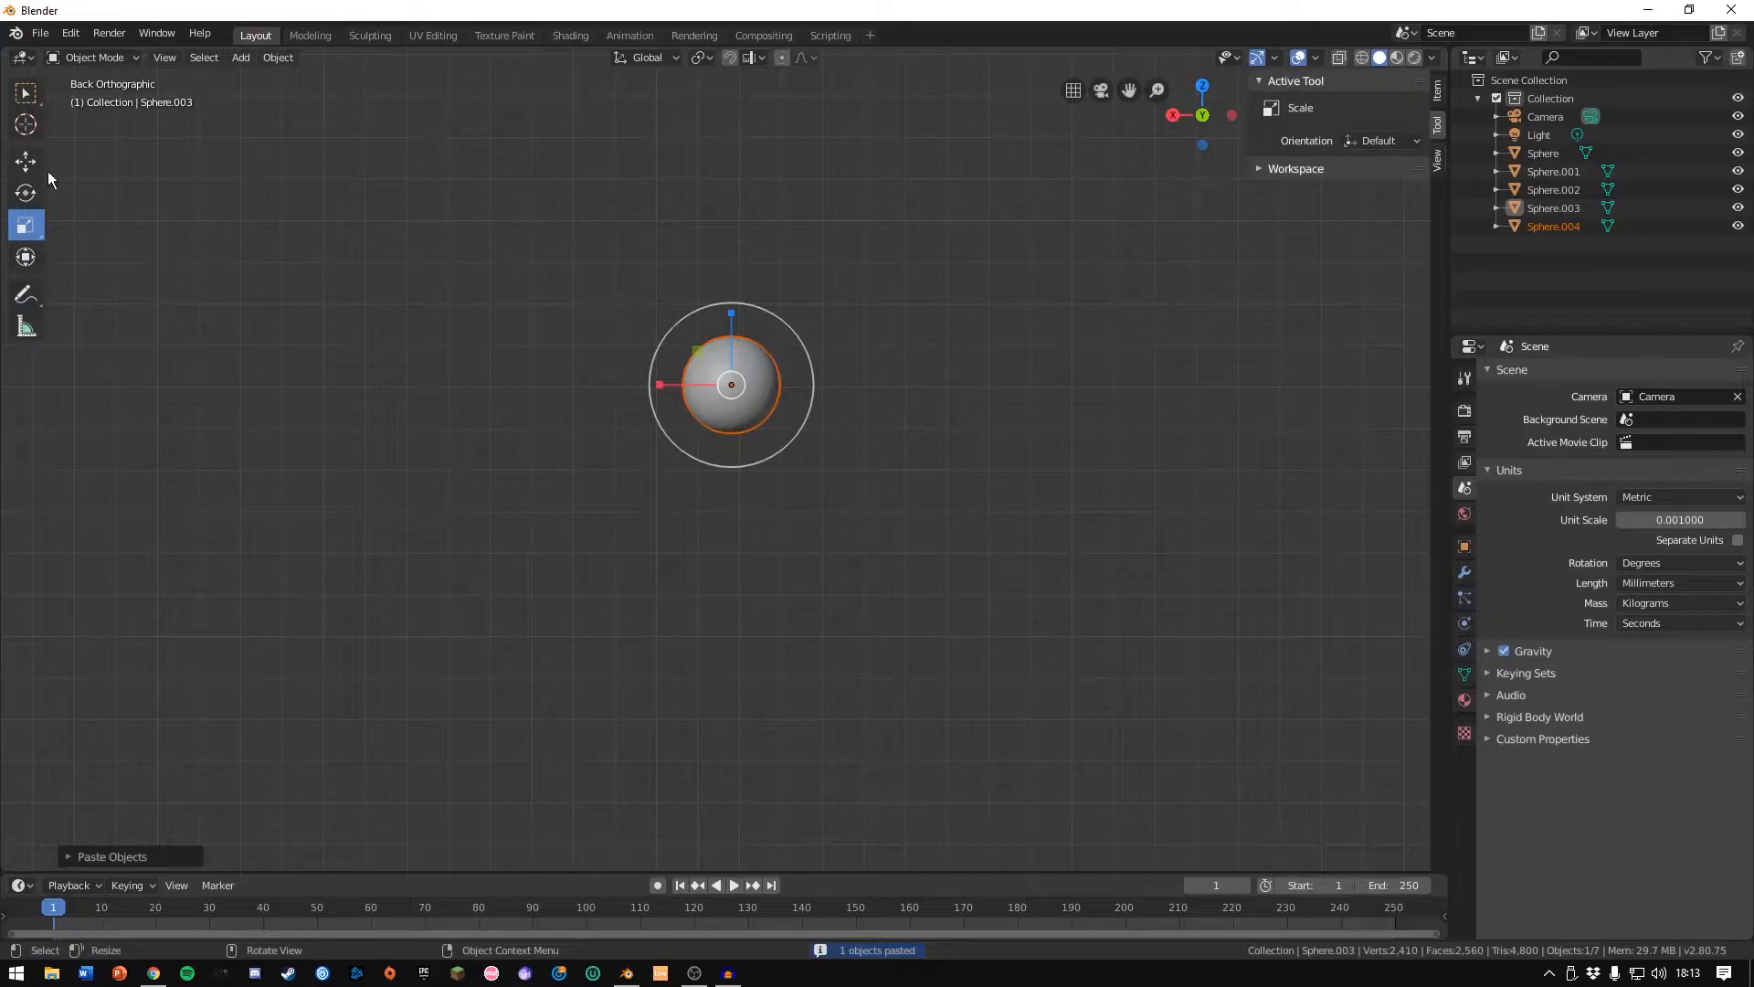
Move the pasted copy of the small ball along X, clear of the original.
click(25, 162)
drag(659, 385, 461, 387)
click(709, 464)
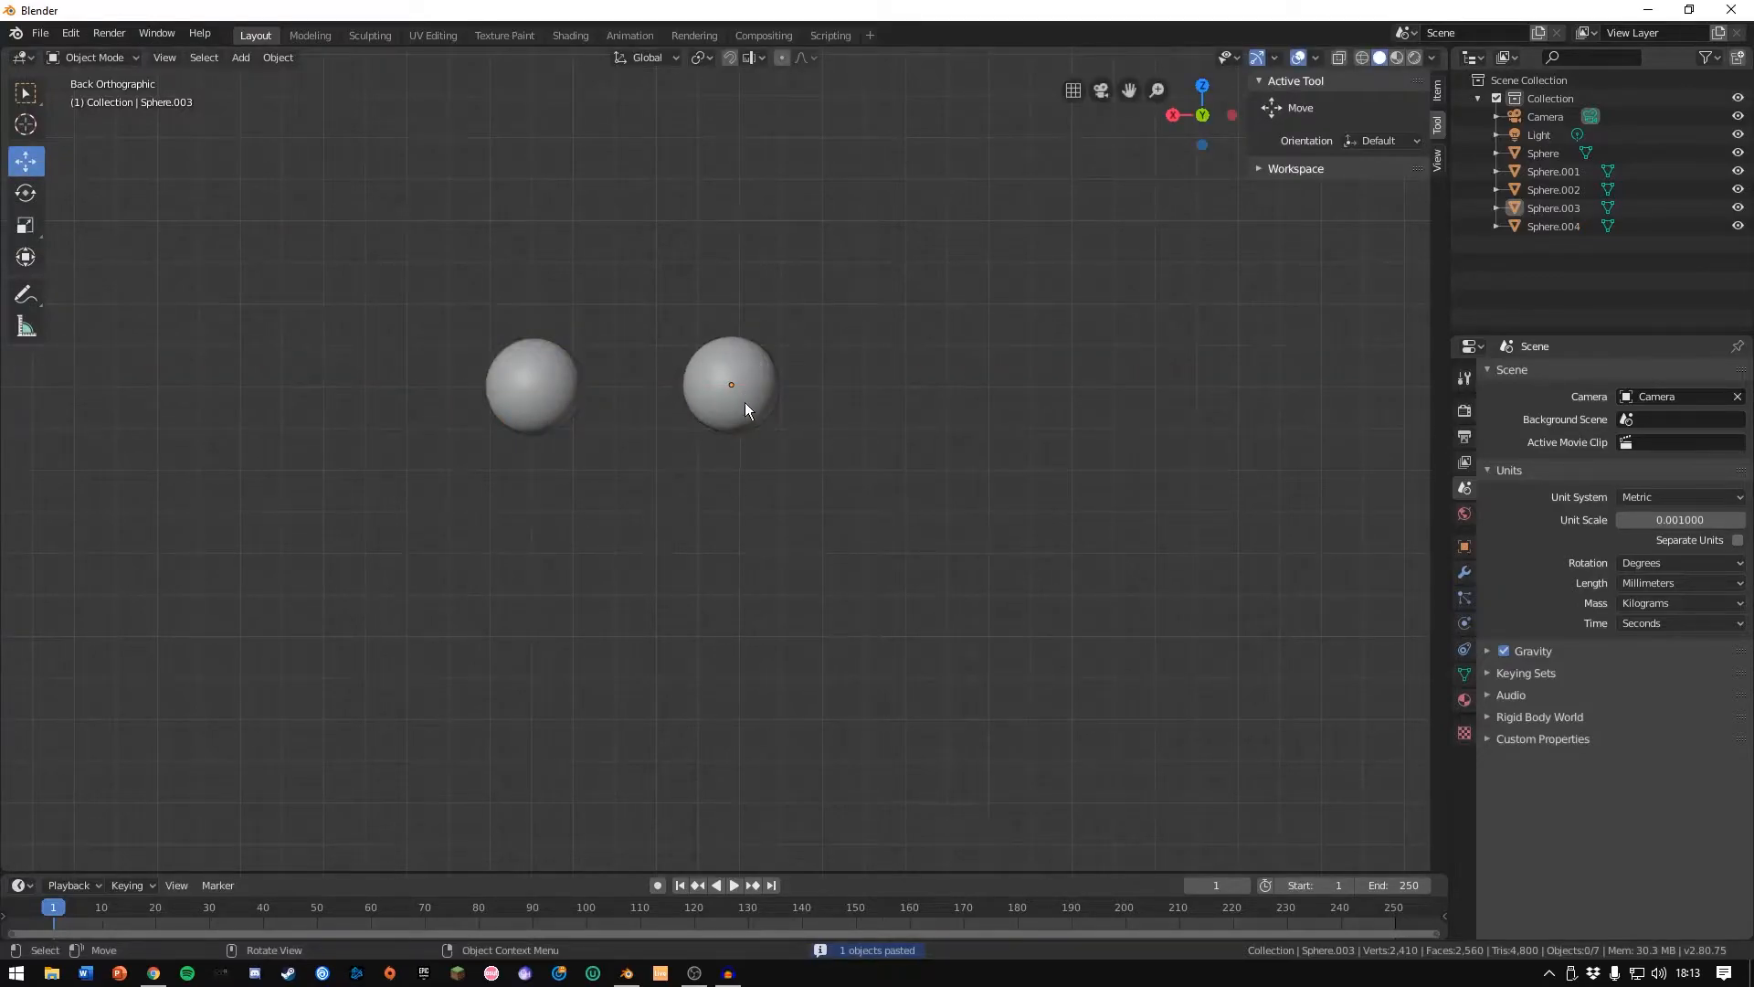
click(561, 393)
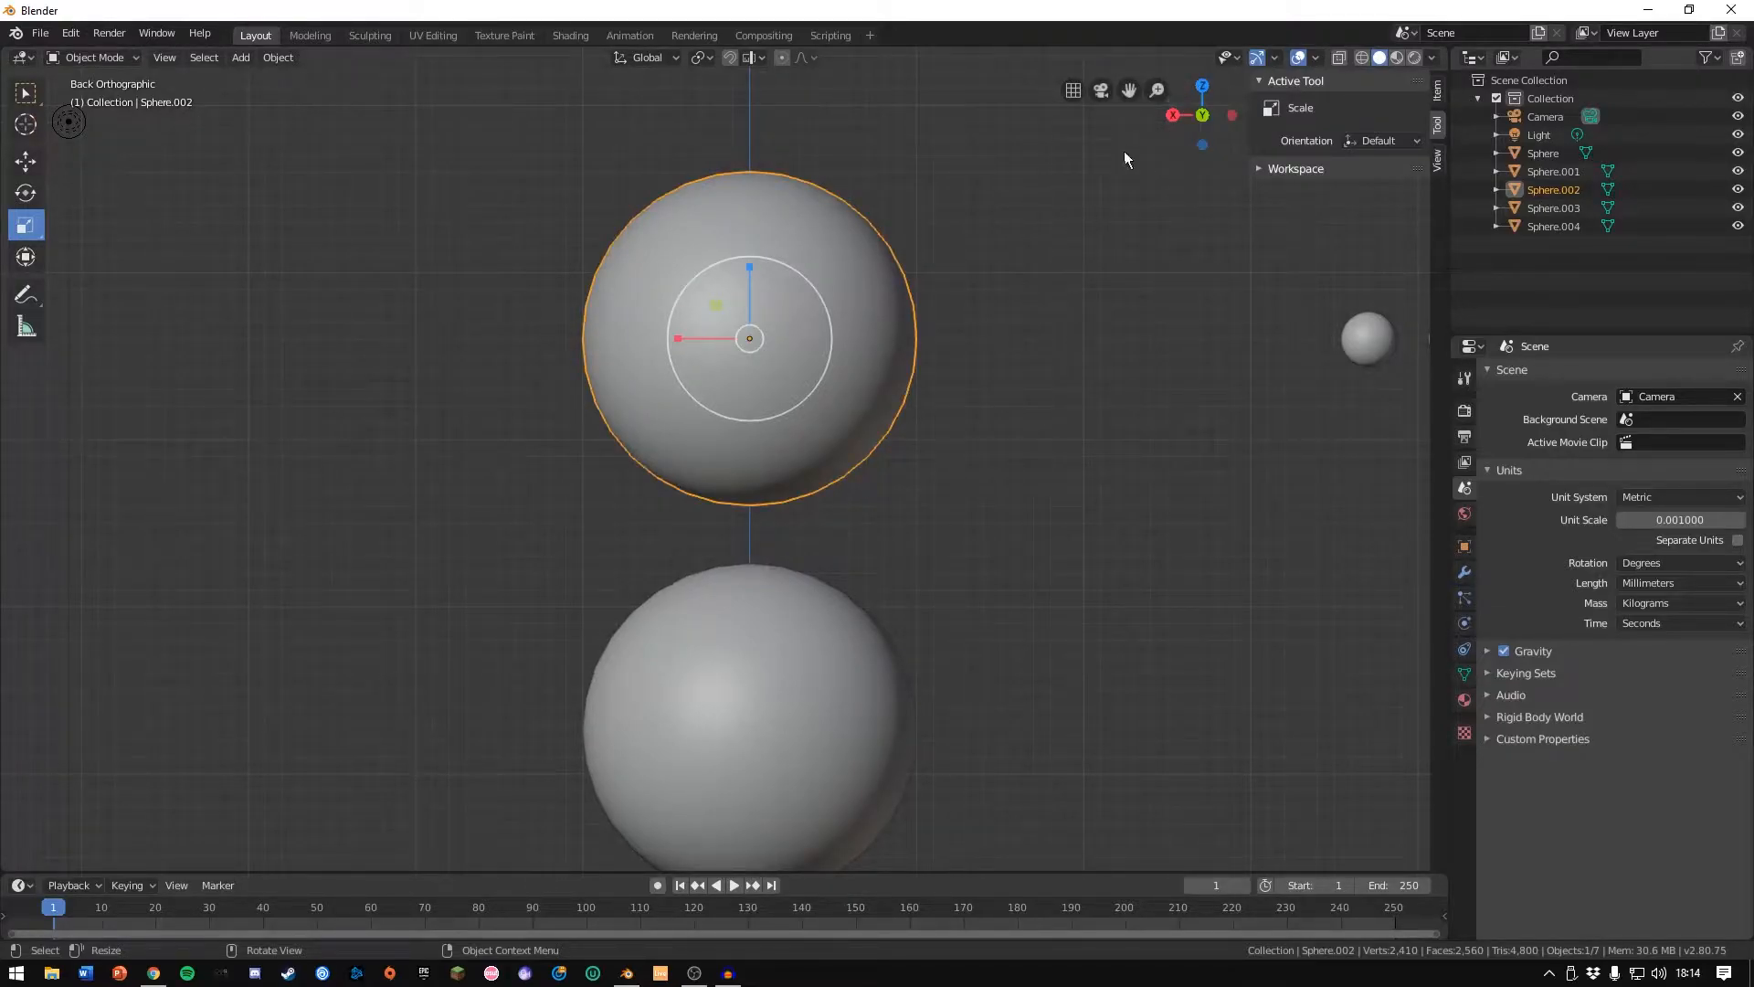
Scale the middle sphere of the column down so it is slightly smaller than the bottom one.
drag(1129, 90, 1059, 5)
drag(1000, 317, 1051, 496)
click(806, 379)
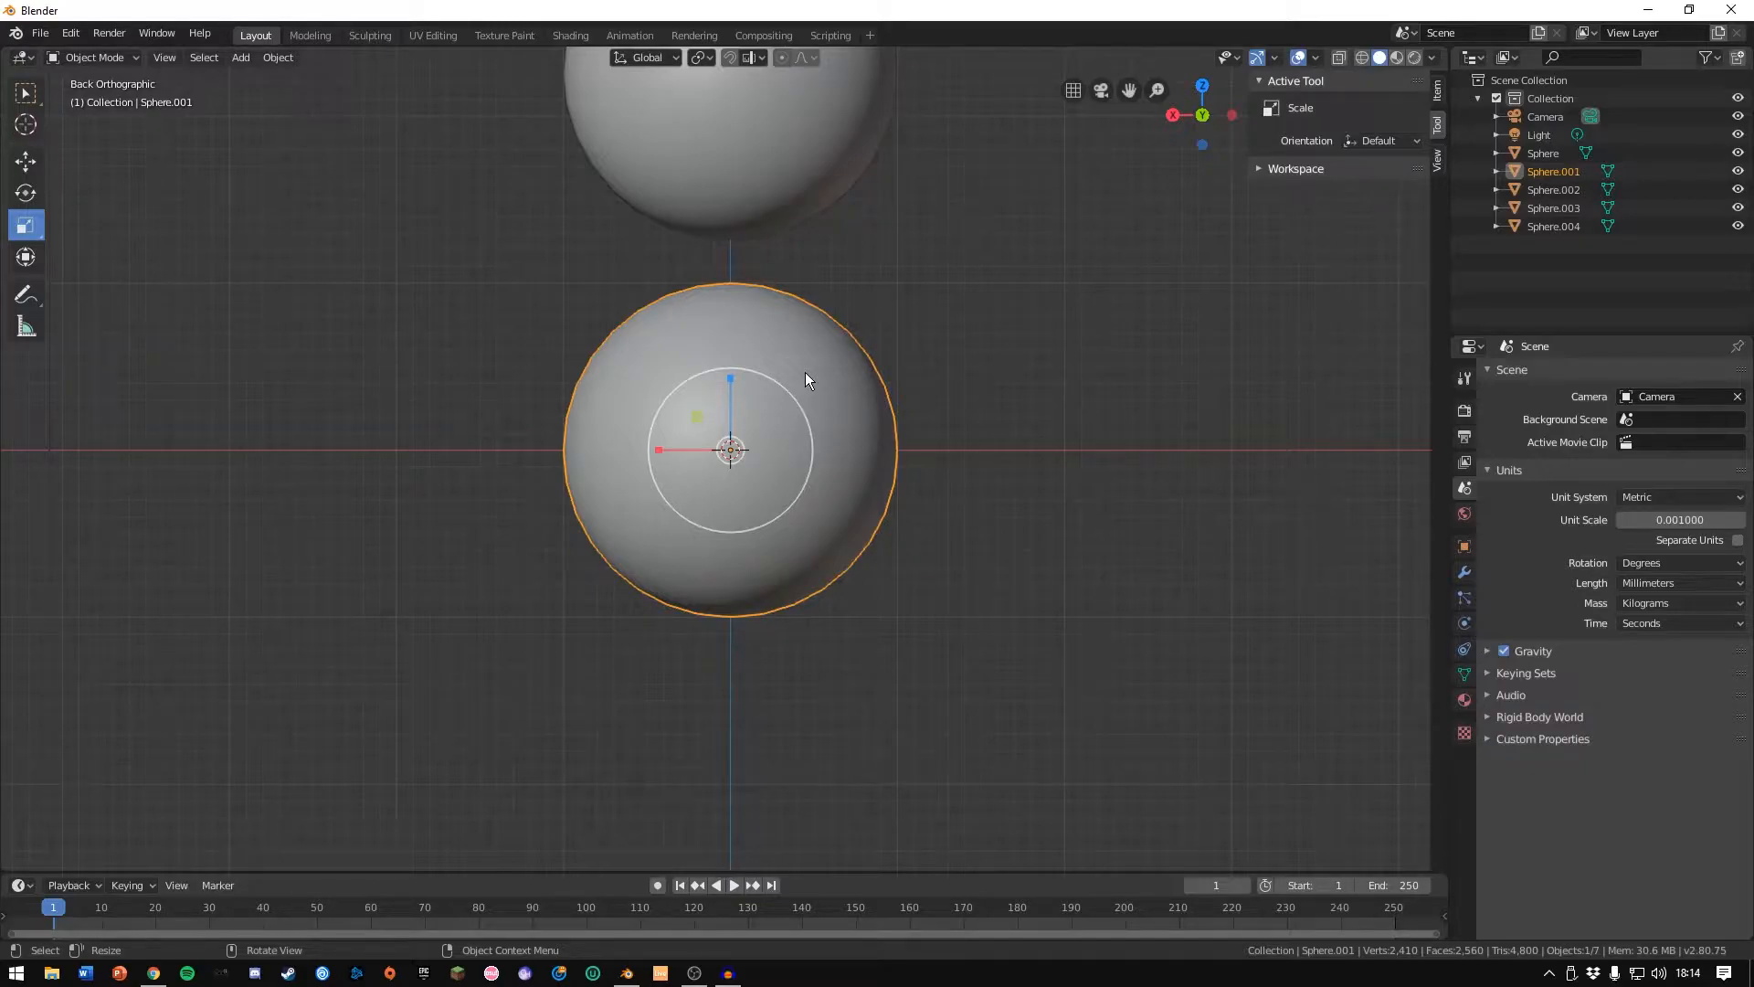
scroll(879, 354, up, 2)
scroll(877, 351, down, 5)
click(808, 284)
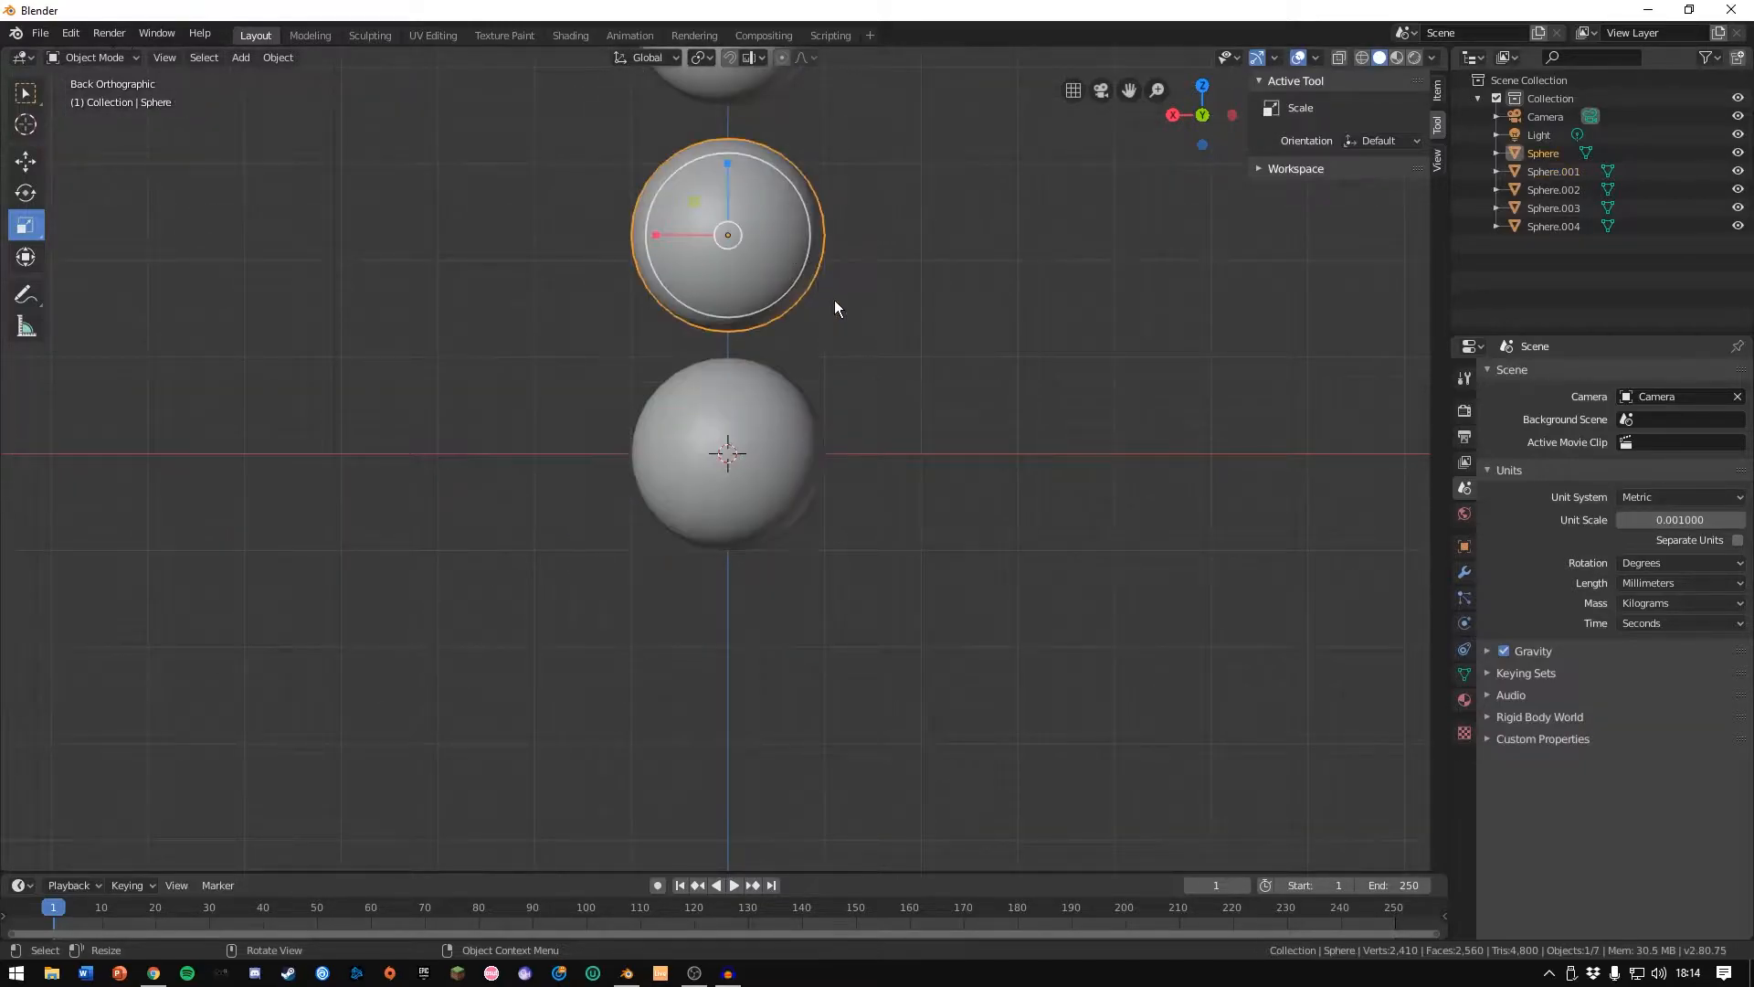
mouse_move(788, 165)
mouse_down()
mouse_move(764, 165)
mouse_move(760, 195)
mouse_move(773, 181)
mouse_up()
Lower the middle sphere until it overlaps the bottom sphere and shift it slightly along X.
click(26, 93)
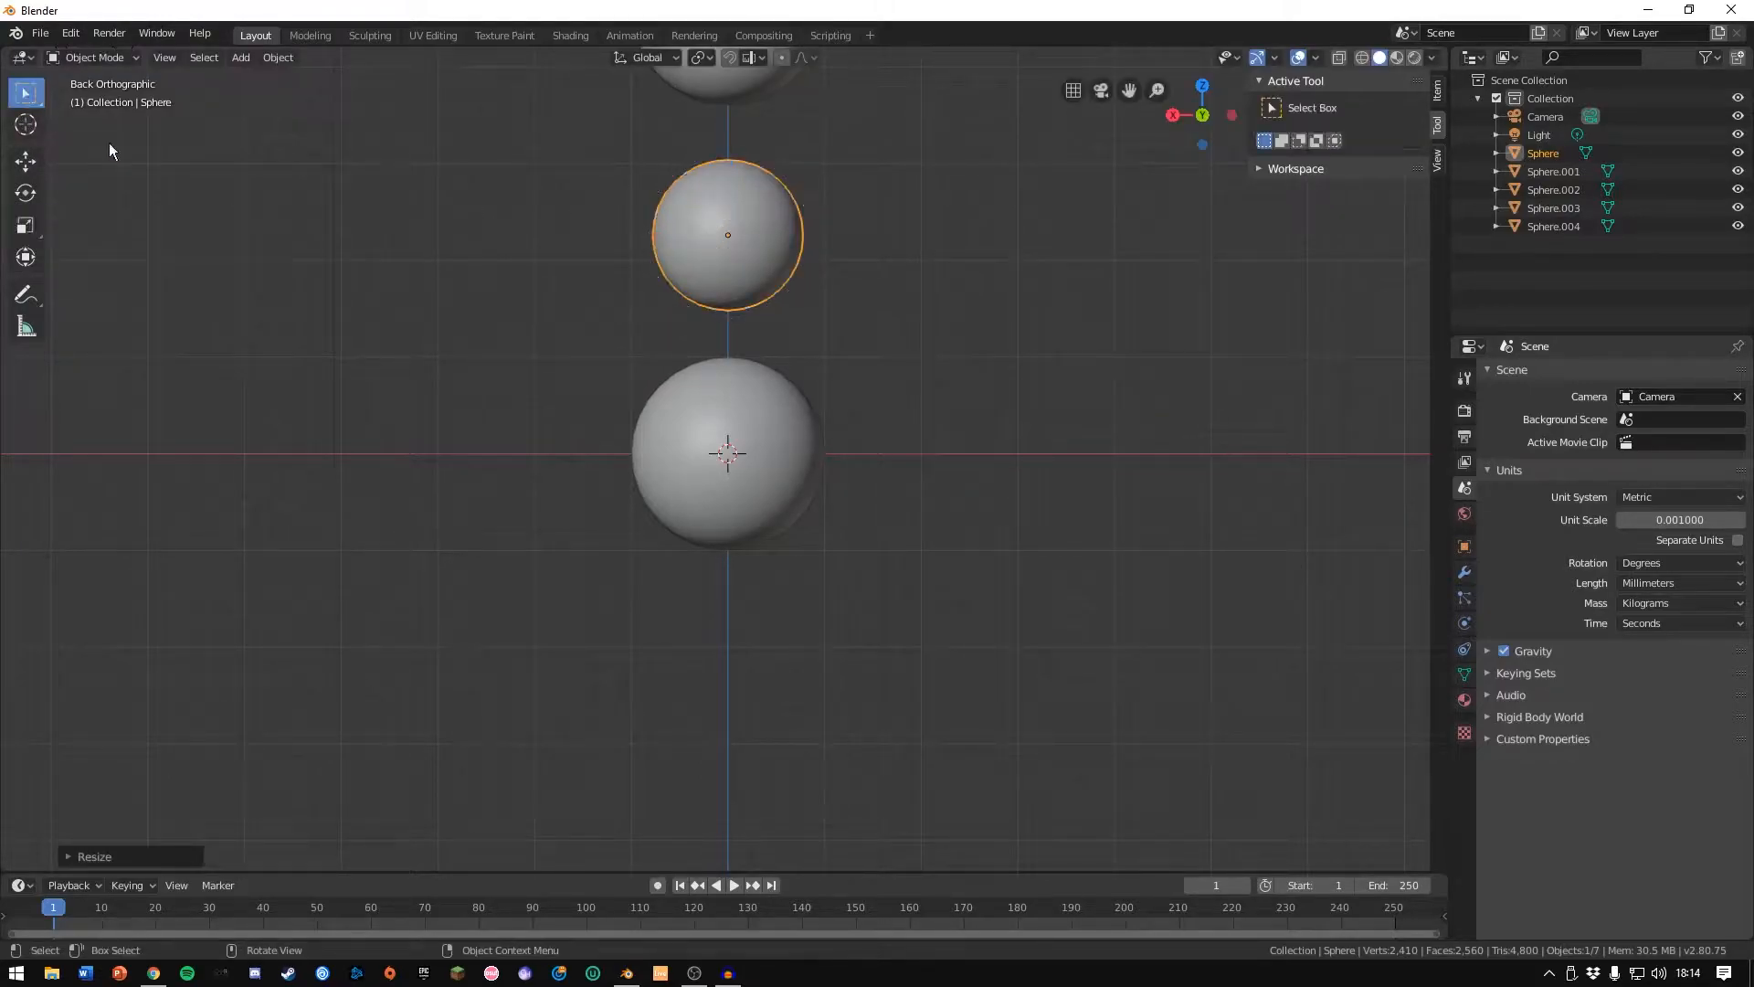
click(25, 161)
drag(732, 162, 733, 249)
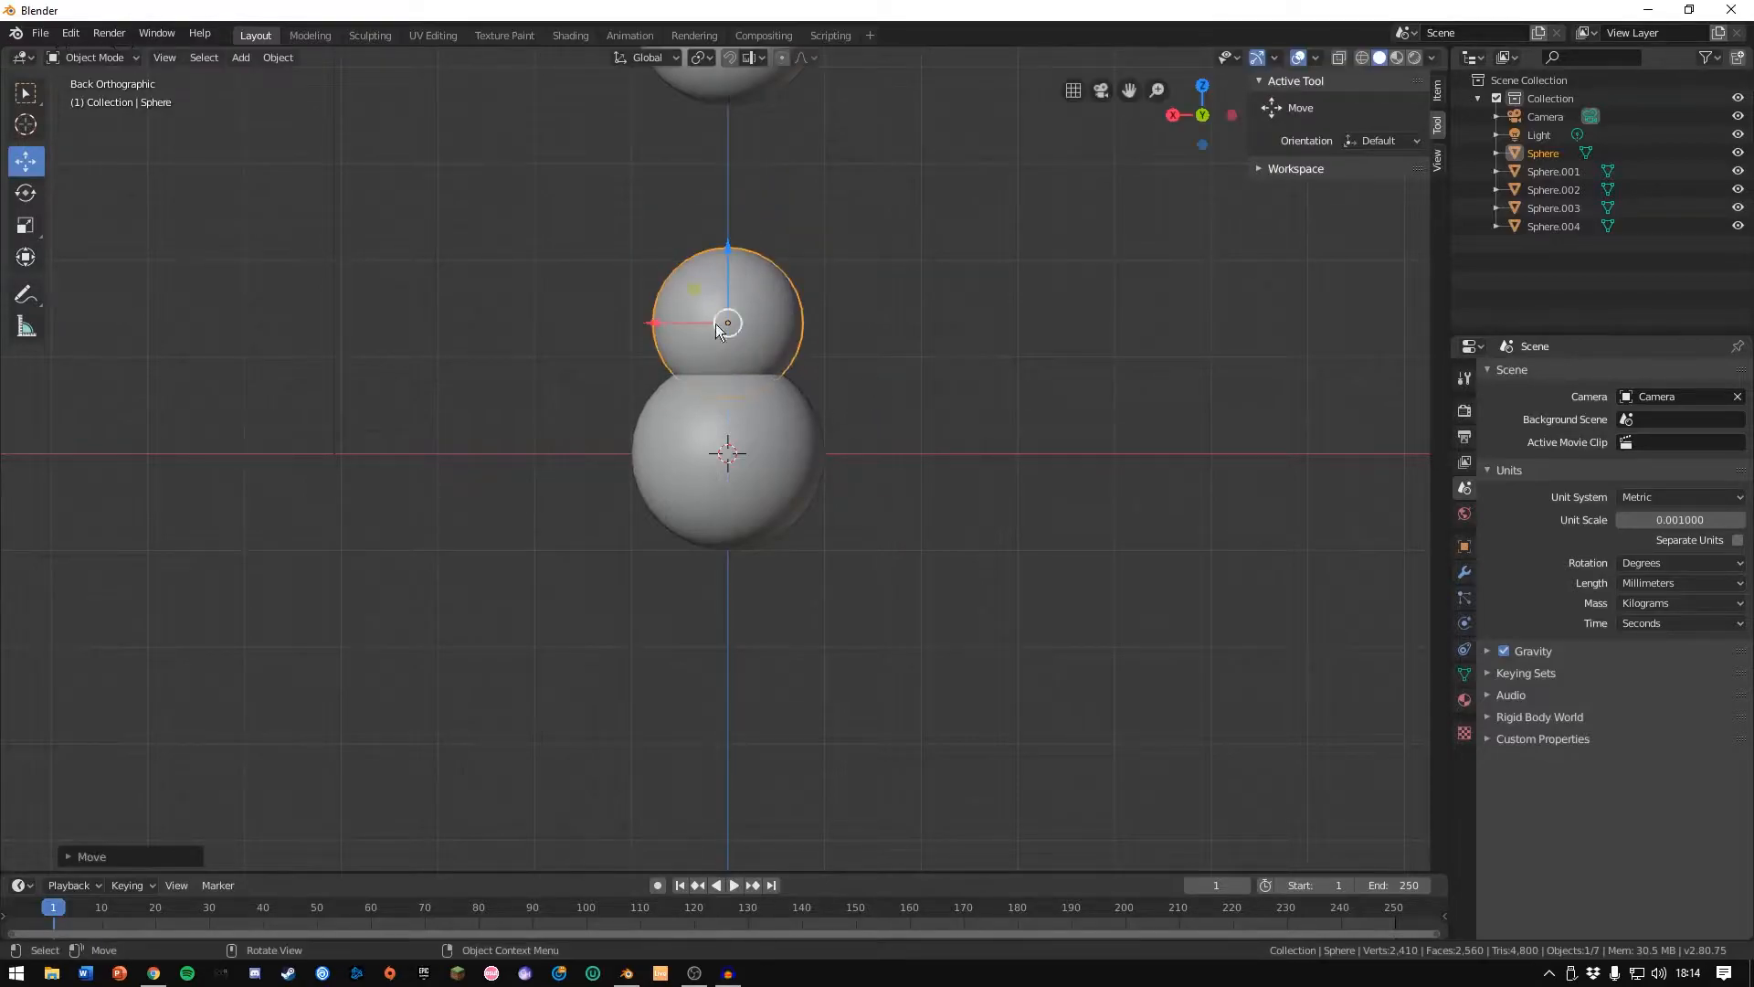
drag(674, 325, 688, 326)
Delete the top sphere of the column.
scroll(724, 174, down, 2)
click(726, 161)
click(727, 164)
key(Delete)
Paste a copy of the middle sphere and raise it along Z to form the snowman's smaller head.
click(738, 365)
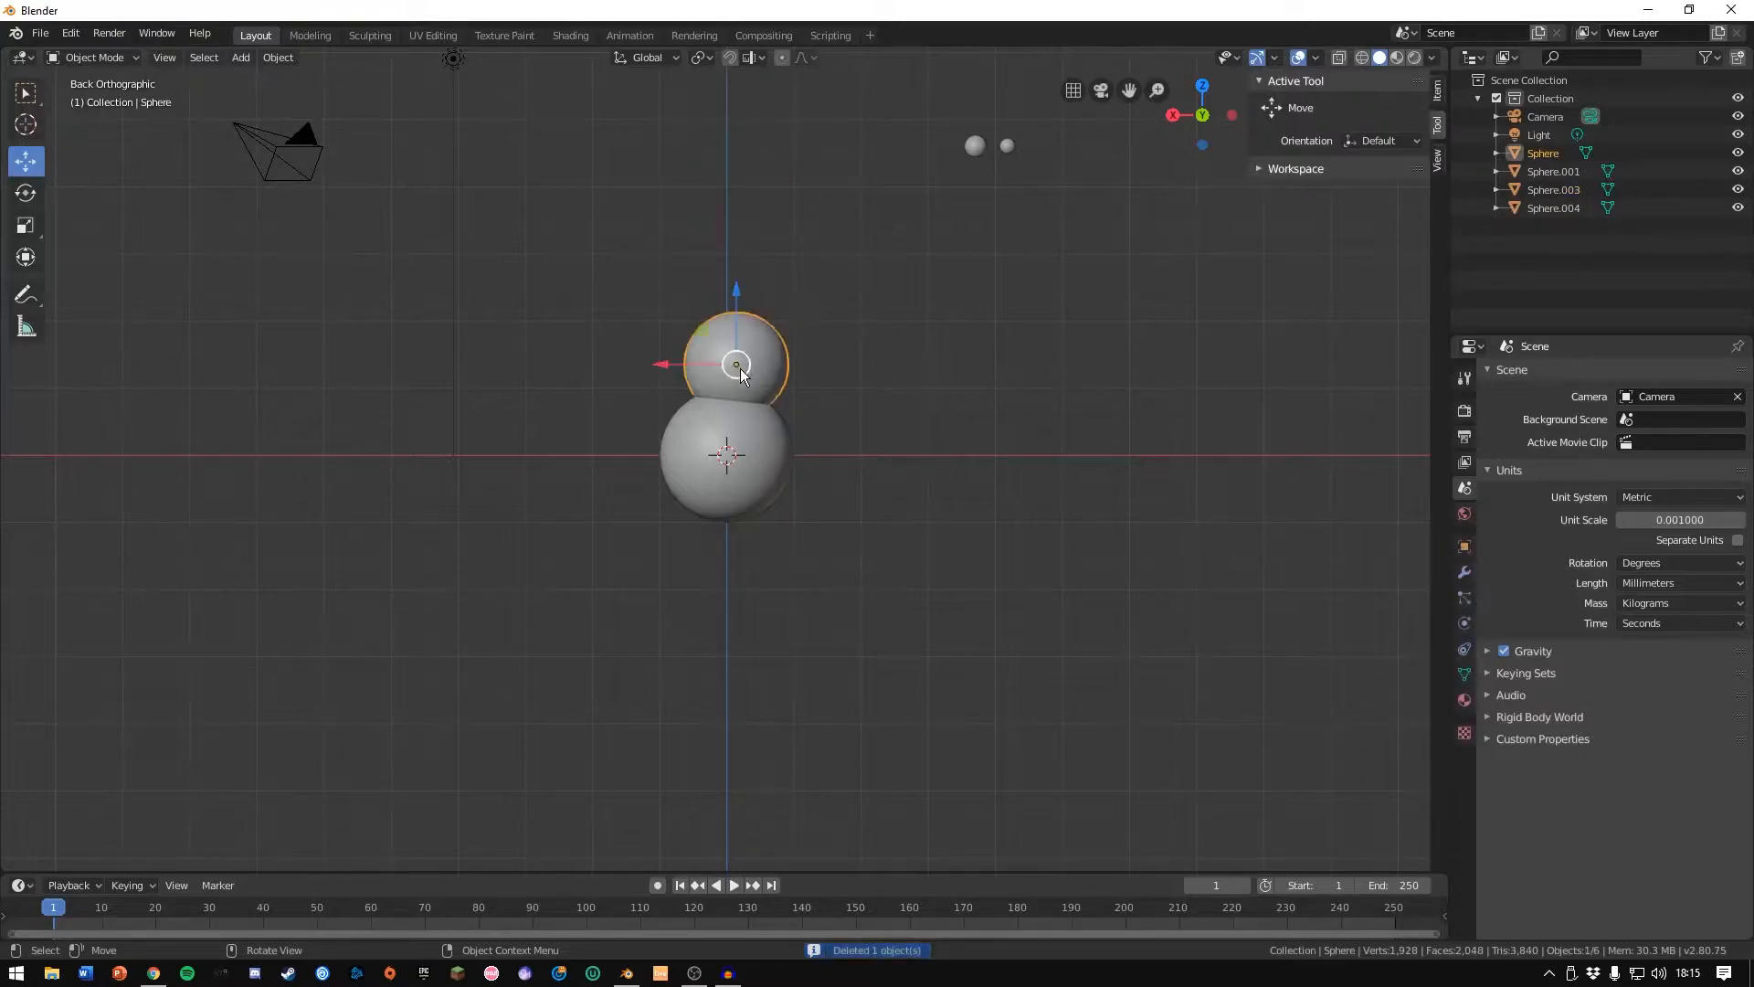
key(ctrl+v)
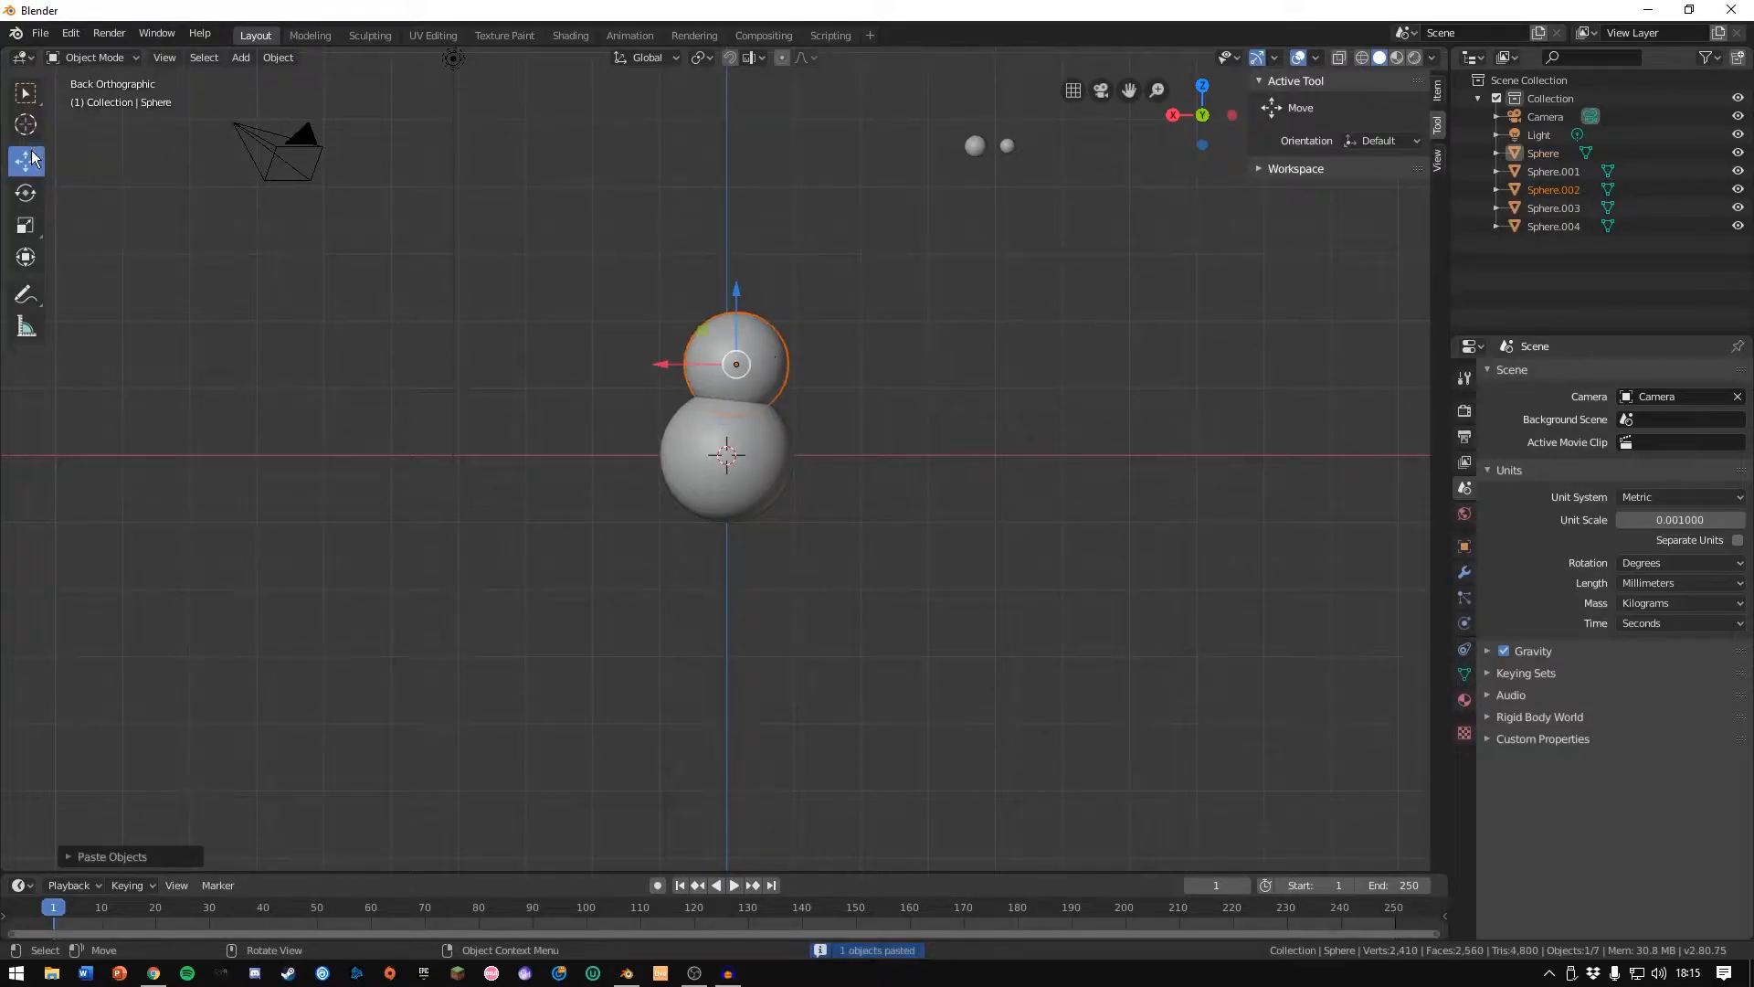
drag(737, 297, 741, 190)
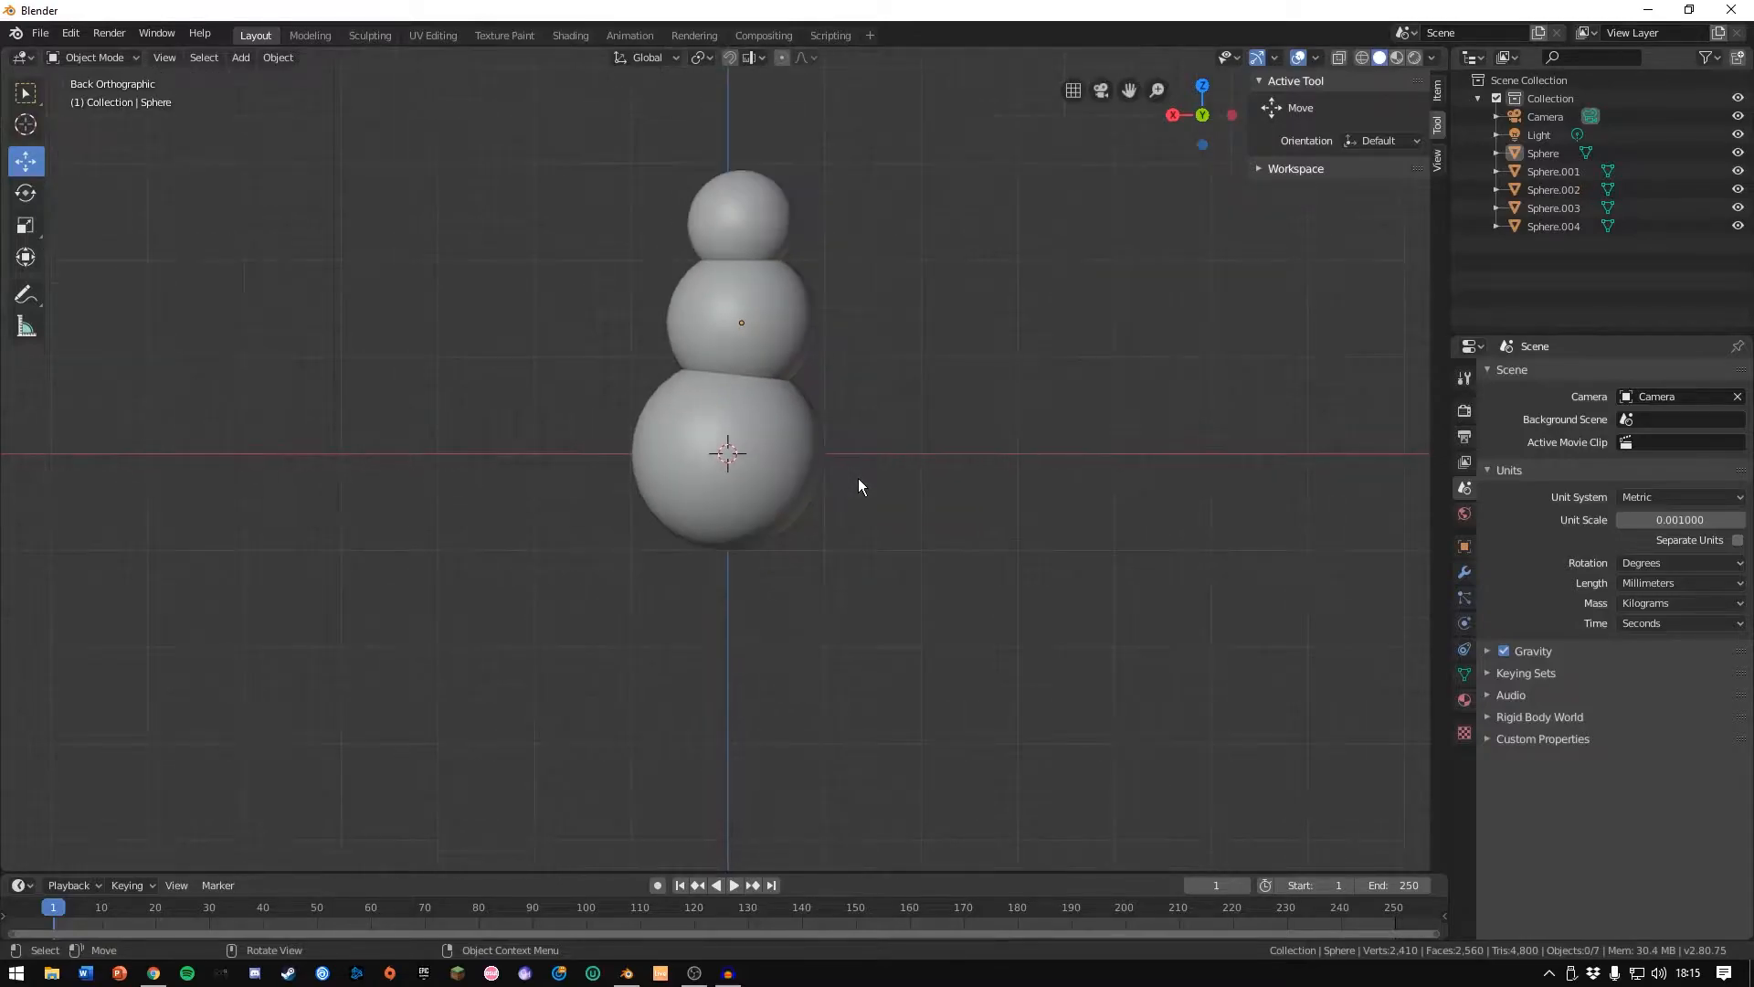
Duplicate the smallest ball and place the copy on the surface of the snowman's head as an eye.
scroll(859, 476, up, 2)
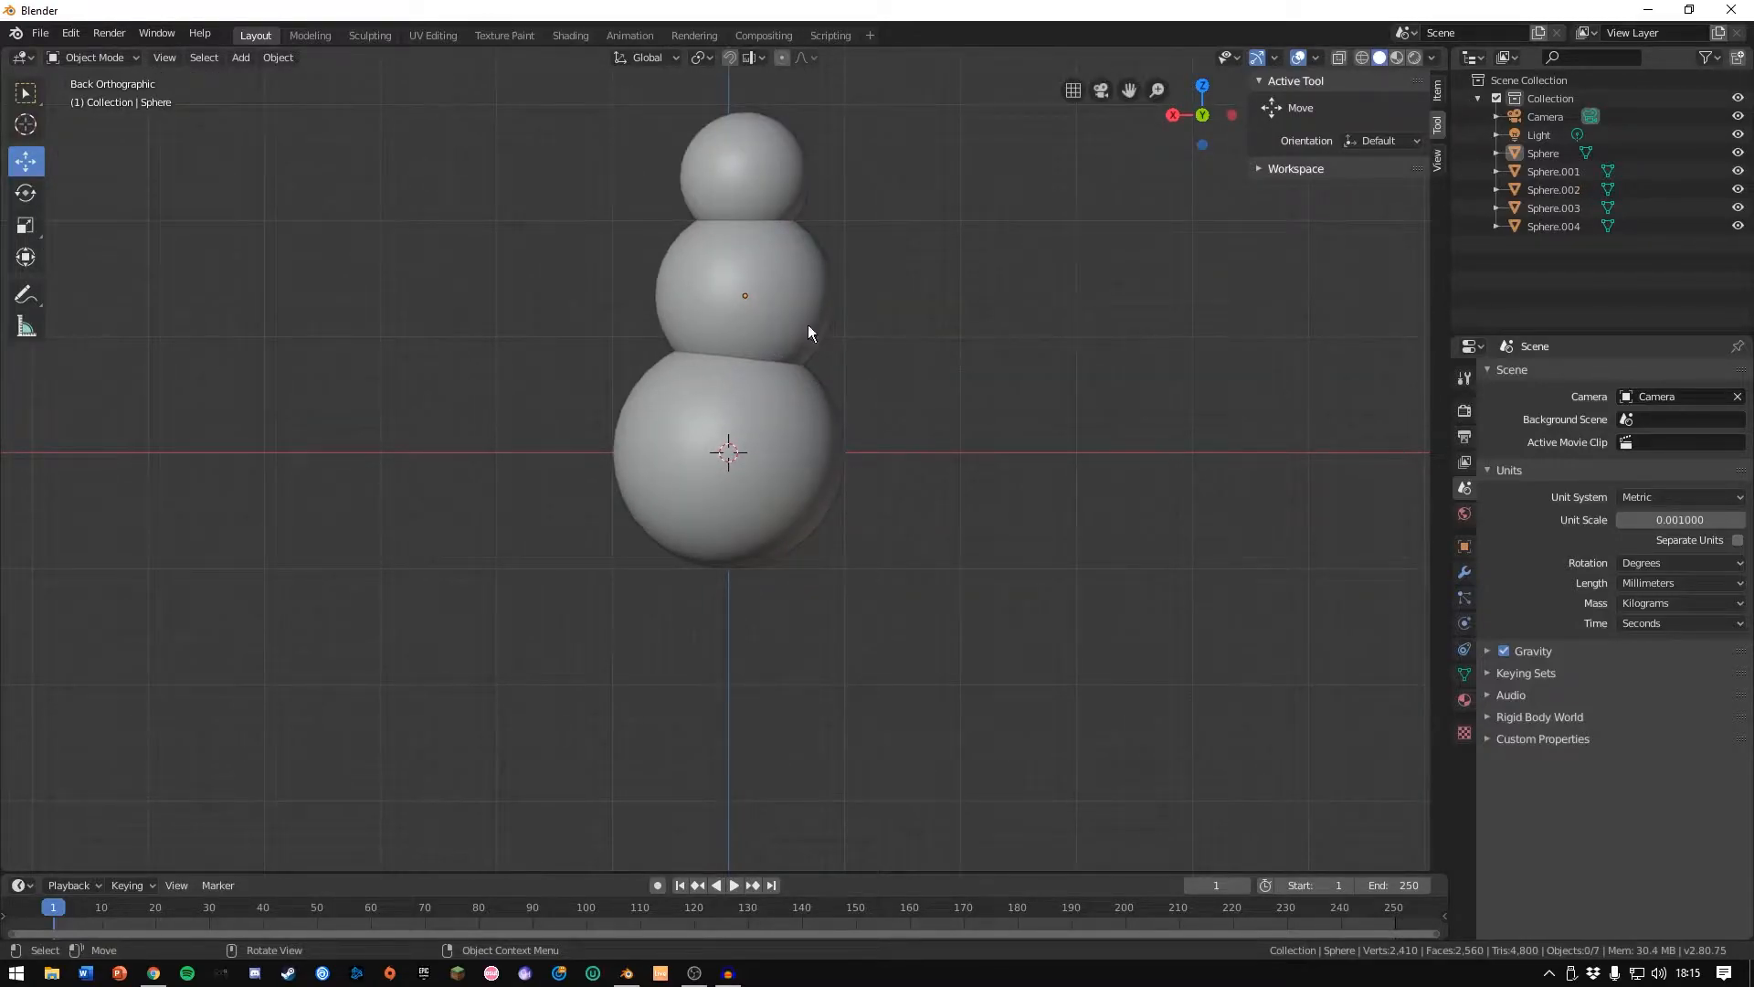
scroll(785, 333, down, 3)
scroll(923, 283, up, 1)
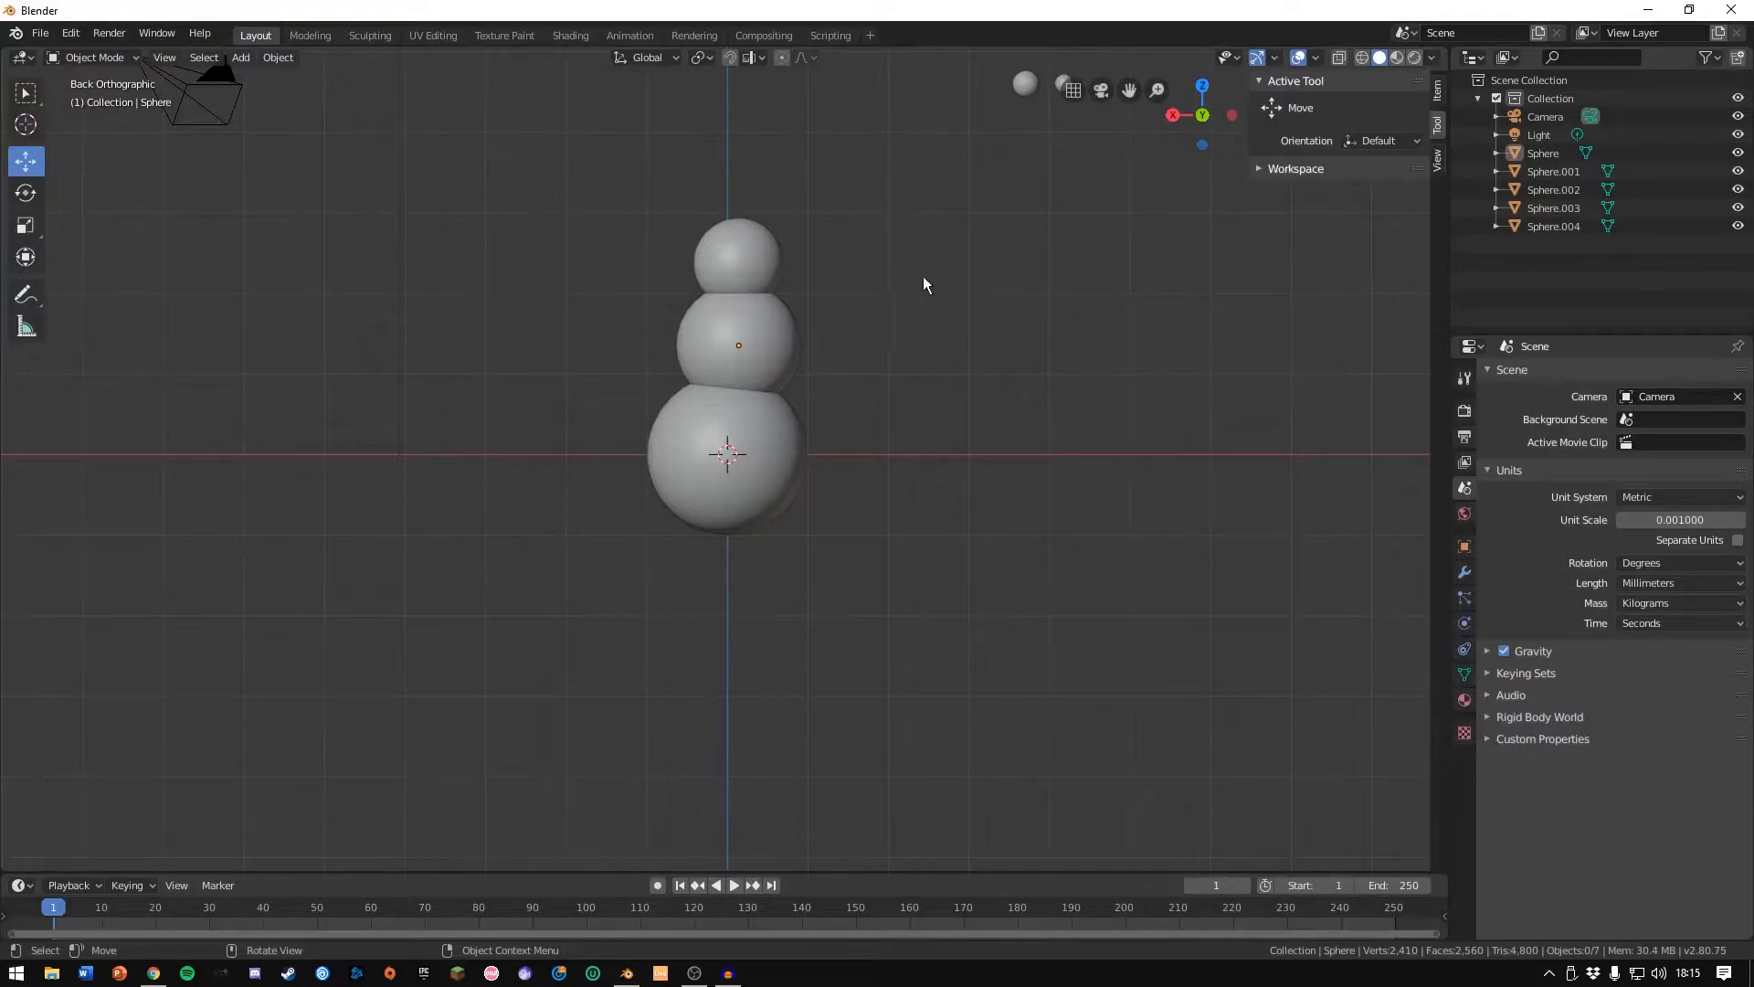
shift+middle_drag(1069, 78, 1021, 294)
click(1021, 295)
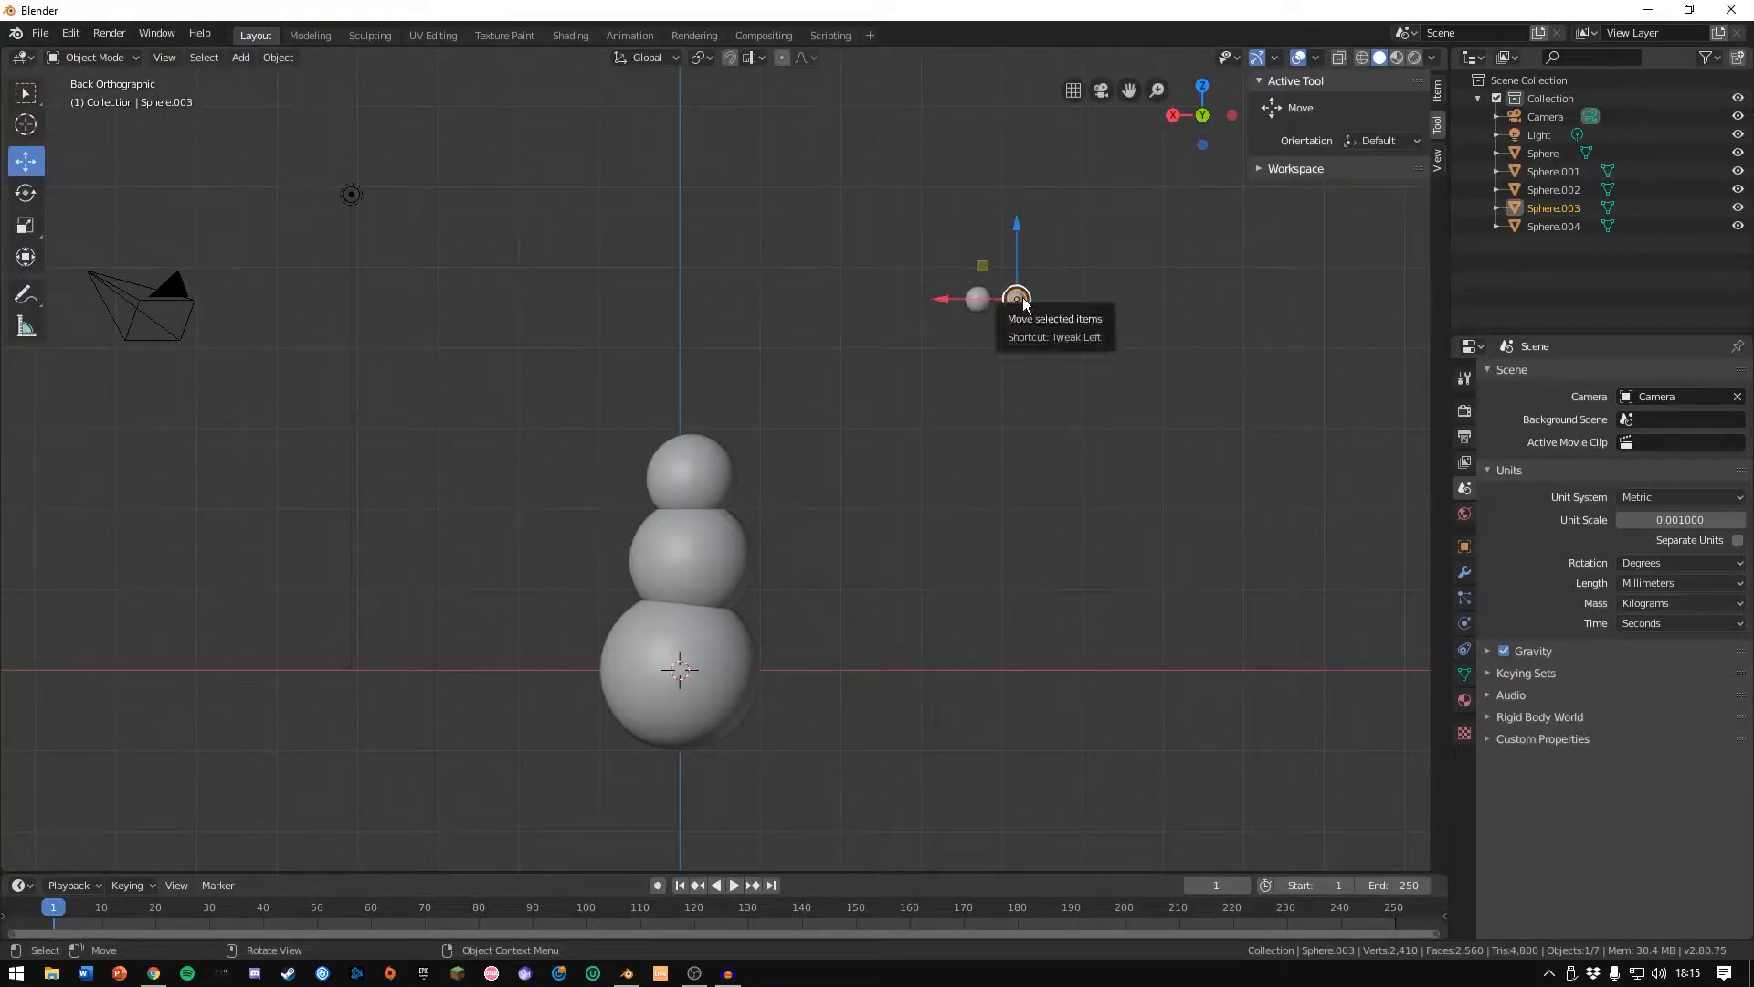
key(ctrl+c)
key(ctrl+v)
drag(945, 300, 672, 302)
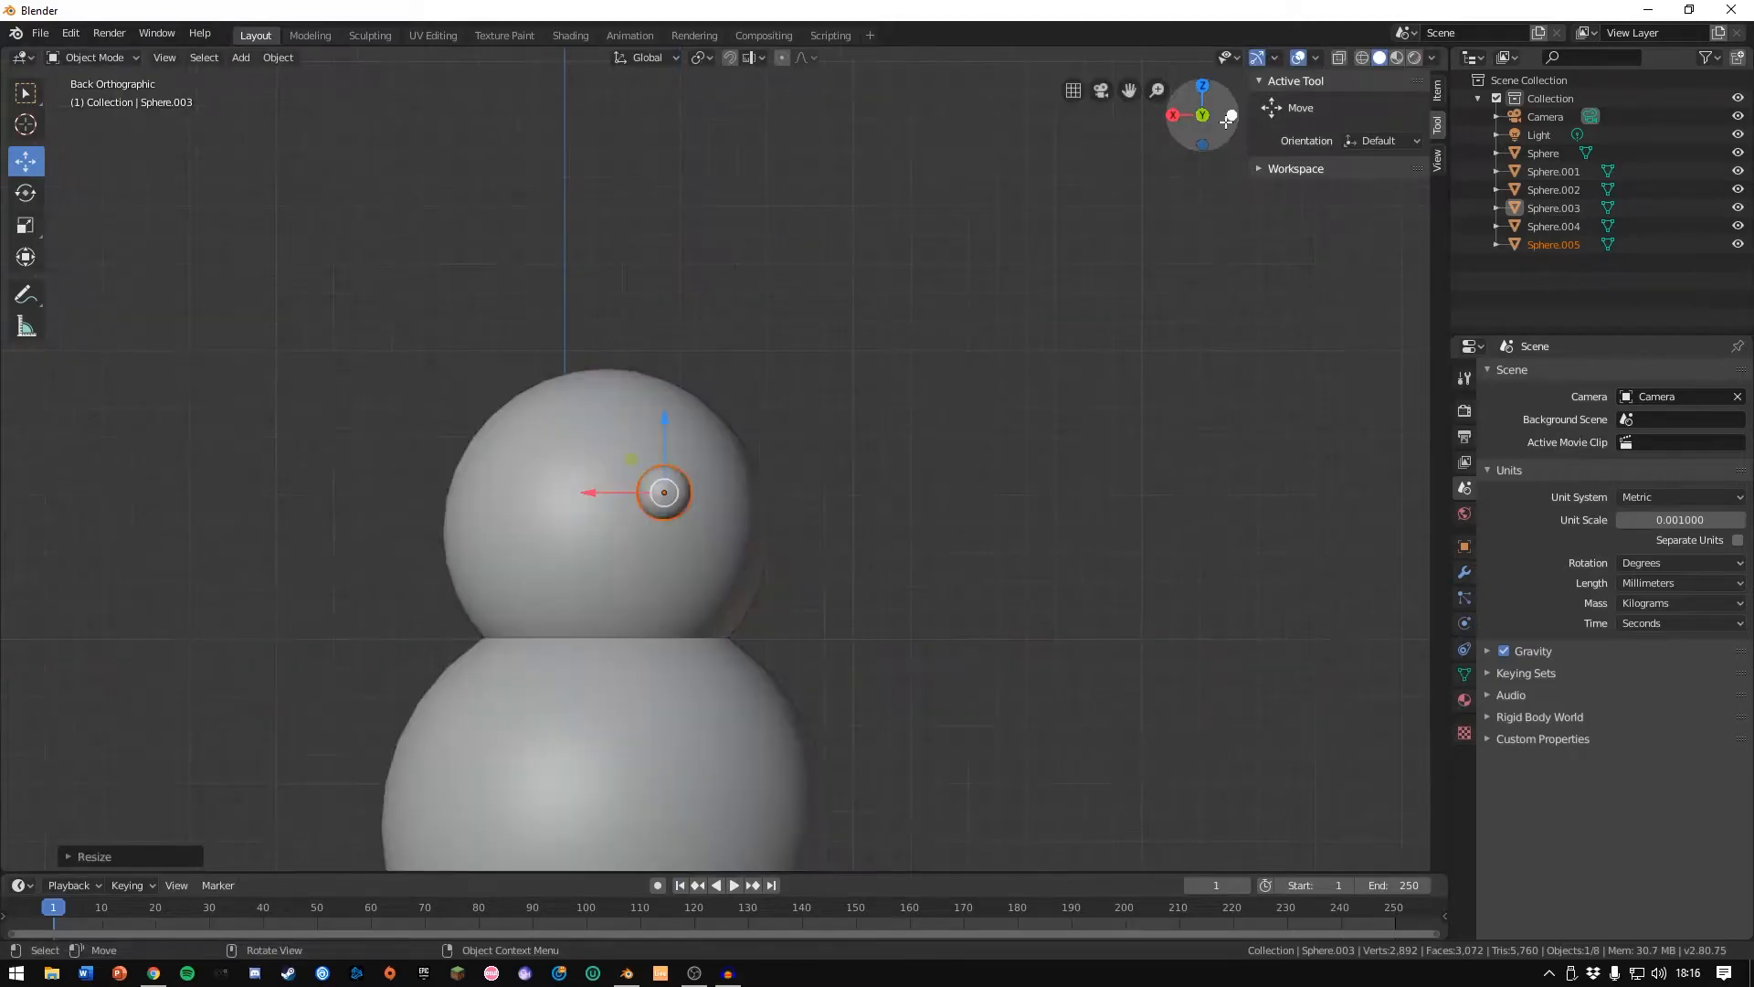
click(1232, 115)
drag(342, 493, 503, 499)
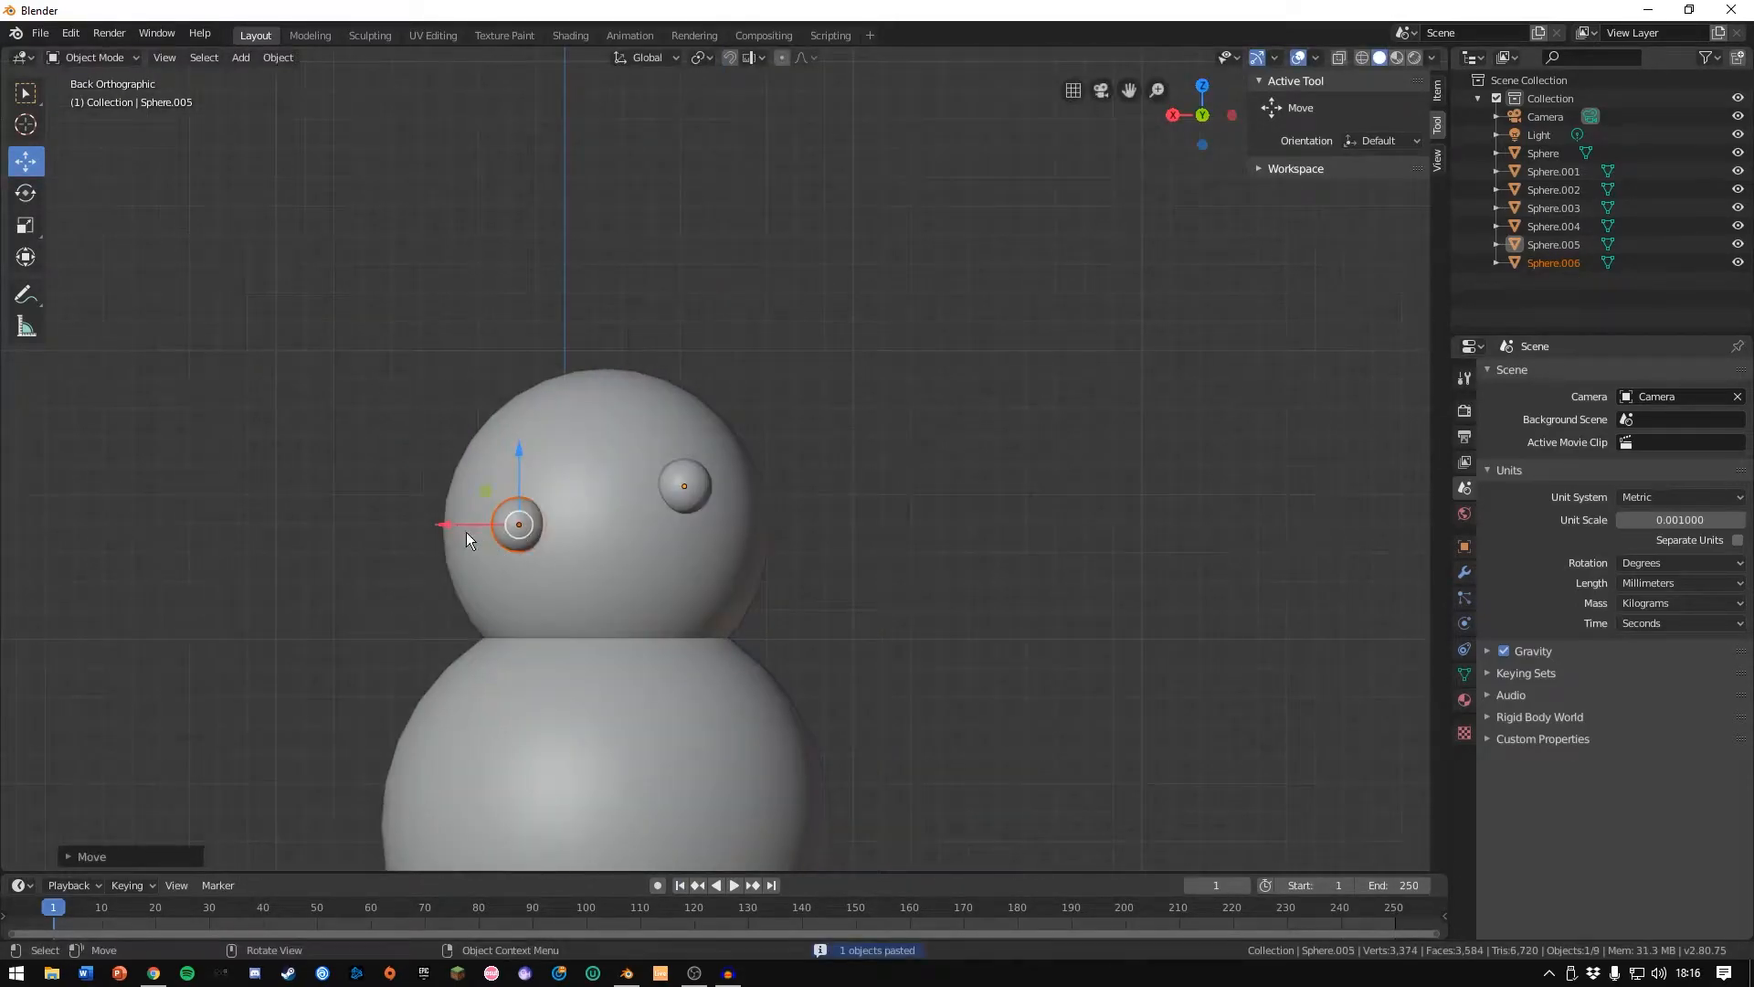
Adjust the second eye's position on the head along X and Z, level with the first eye.
drag(460, 528, 475, 525)
drag(531, 455, 532, 444)
click(979, 501)
Move the button spheres in along Y against the front of the snowman's body.
scroll(912, 524, down, 6)
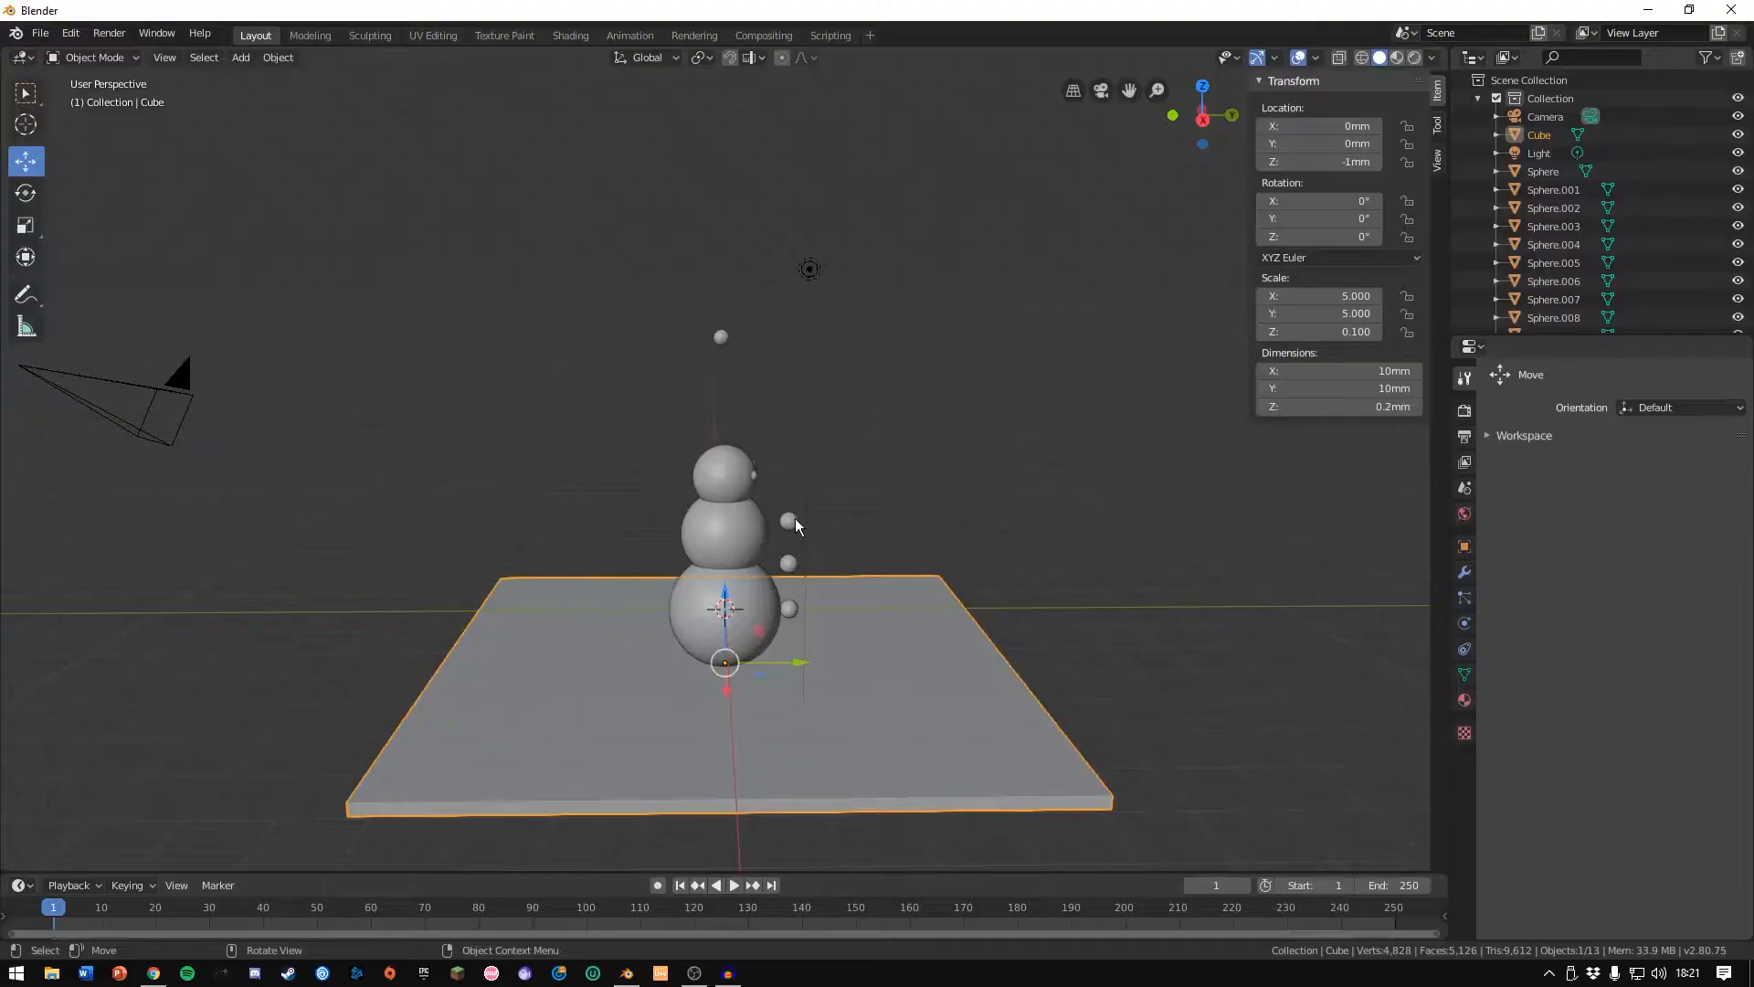
click(785, 522)
drag(844, 520, 857, 608)
click(791, 564)
click(788, 609)
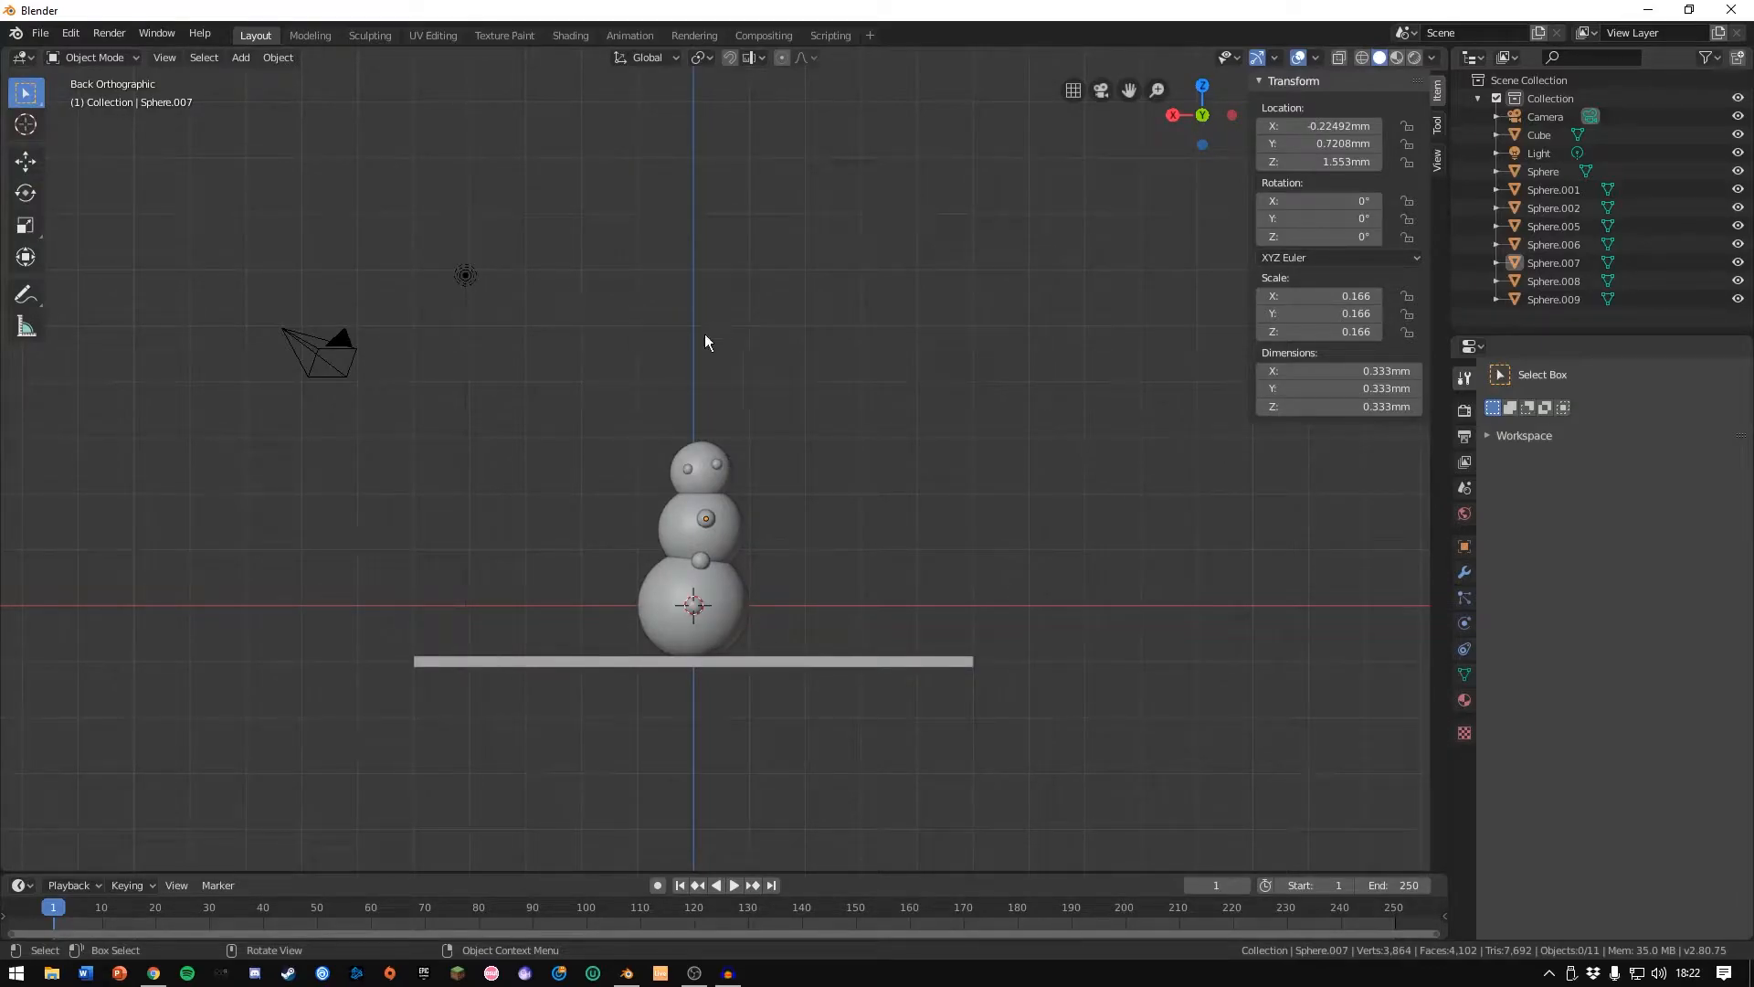
Move one of the two small spare balls beside the snowman away from the other.
click(716, 466)
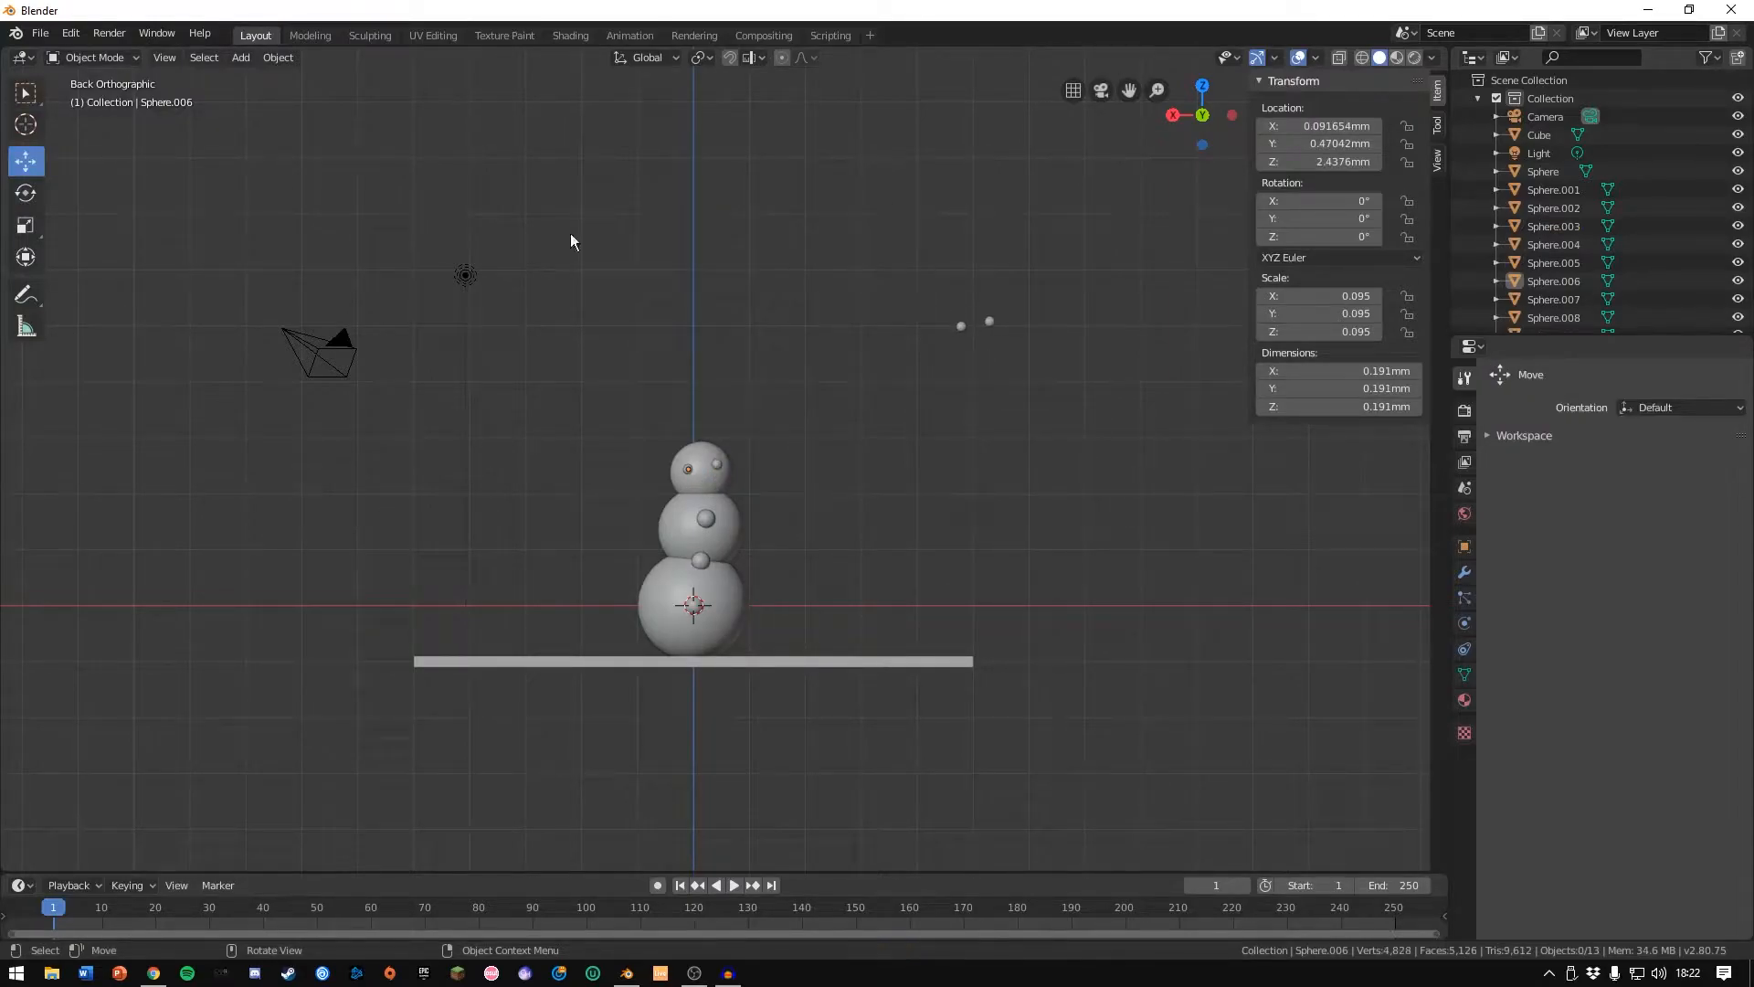
key(w)
drag(866, 241, 838, 185)
click(895, 285)
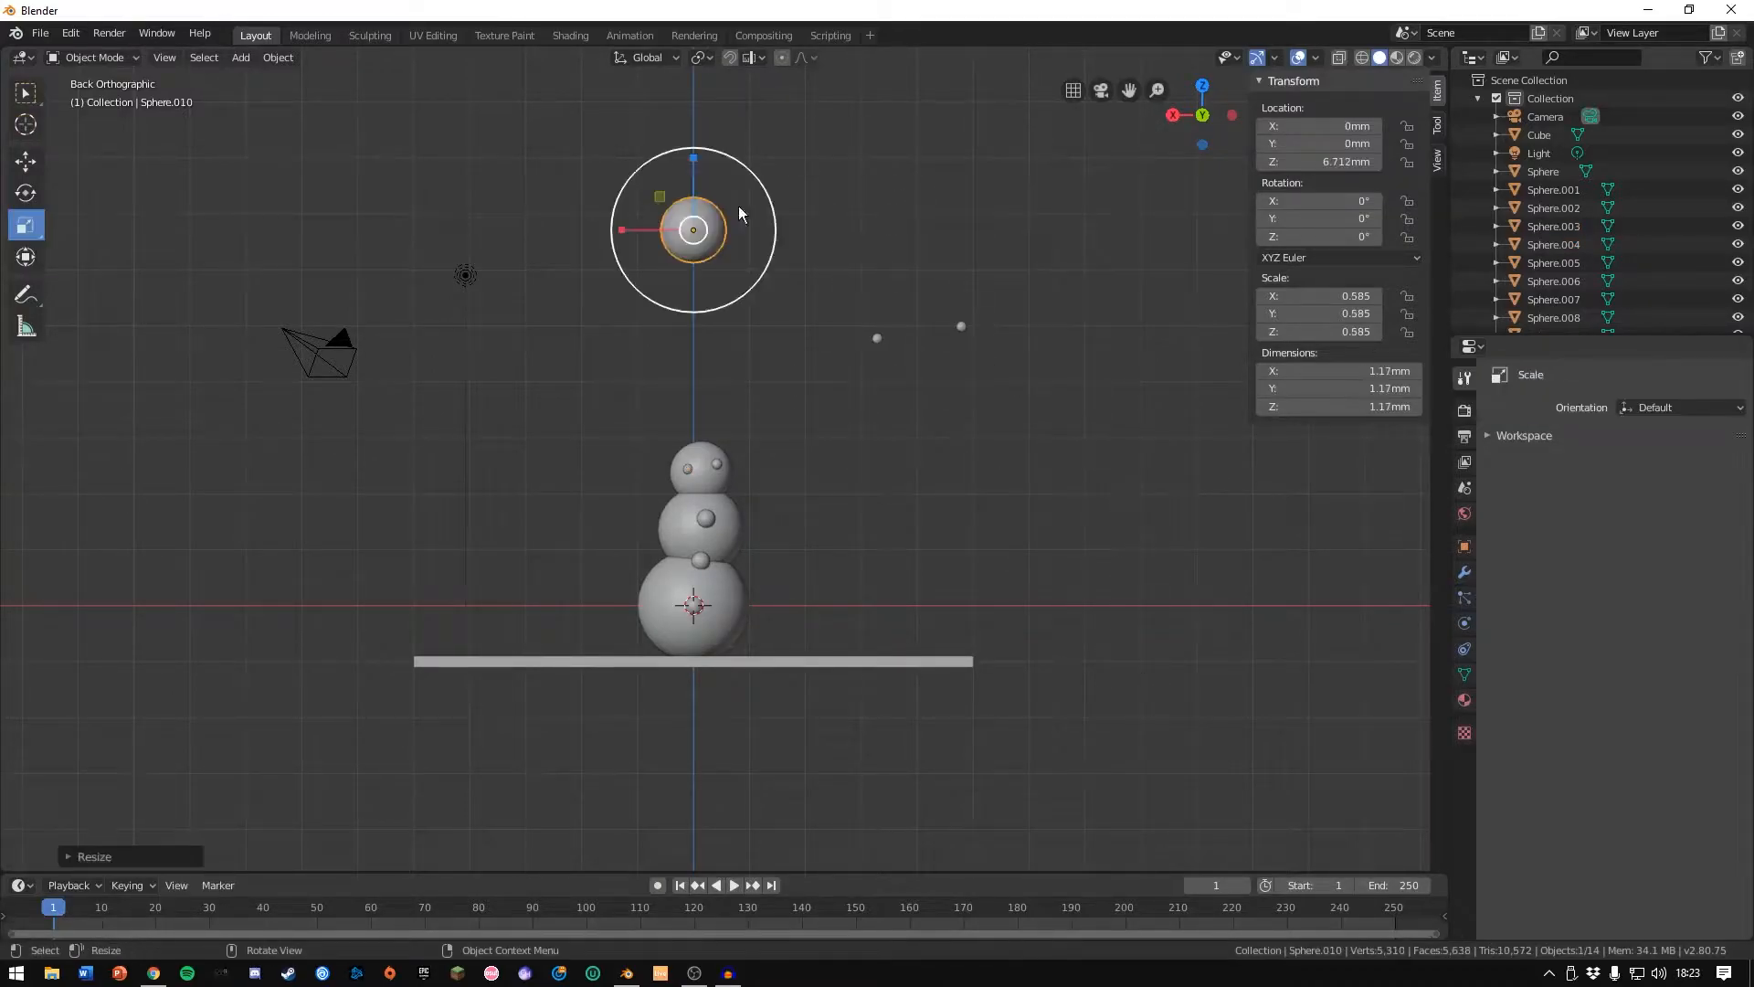
Add a sphere and flatten it into a hat brim about 1.42 mm wide and 0.18 mm thick on top of the snowman's head.
click(789, 357)
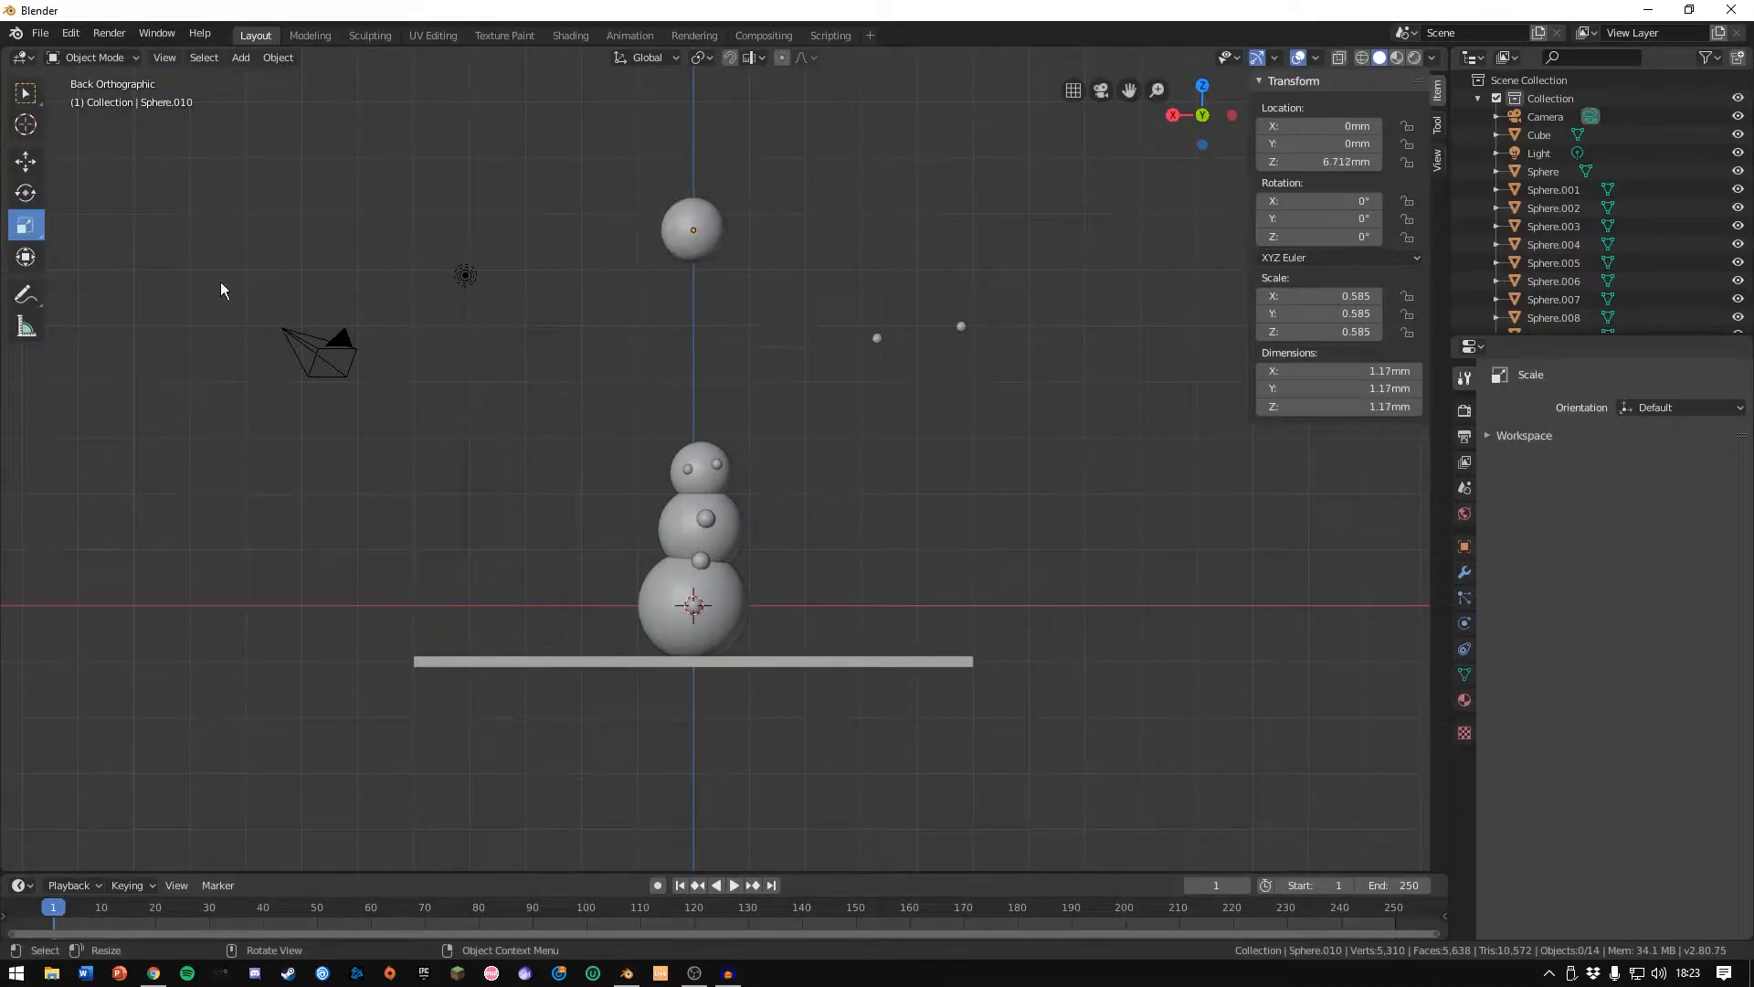
click(690, 249)
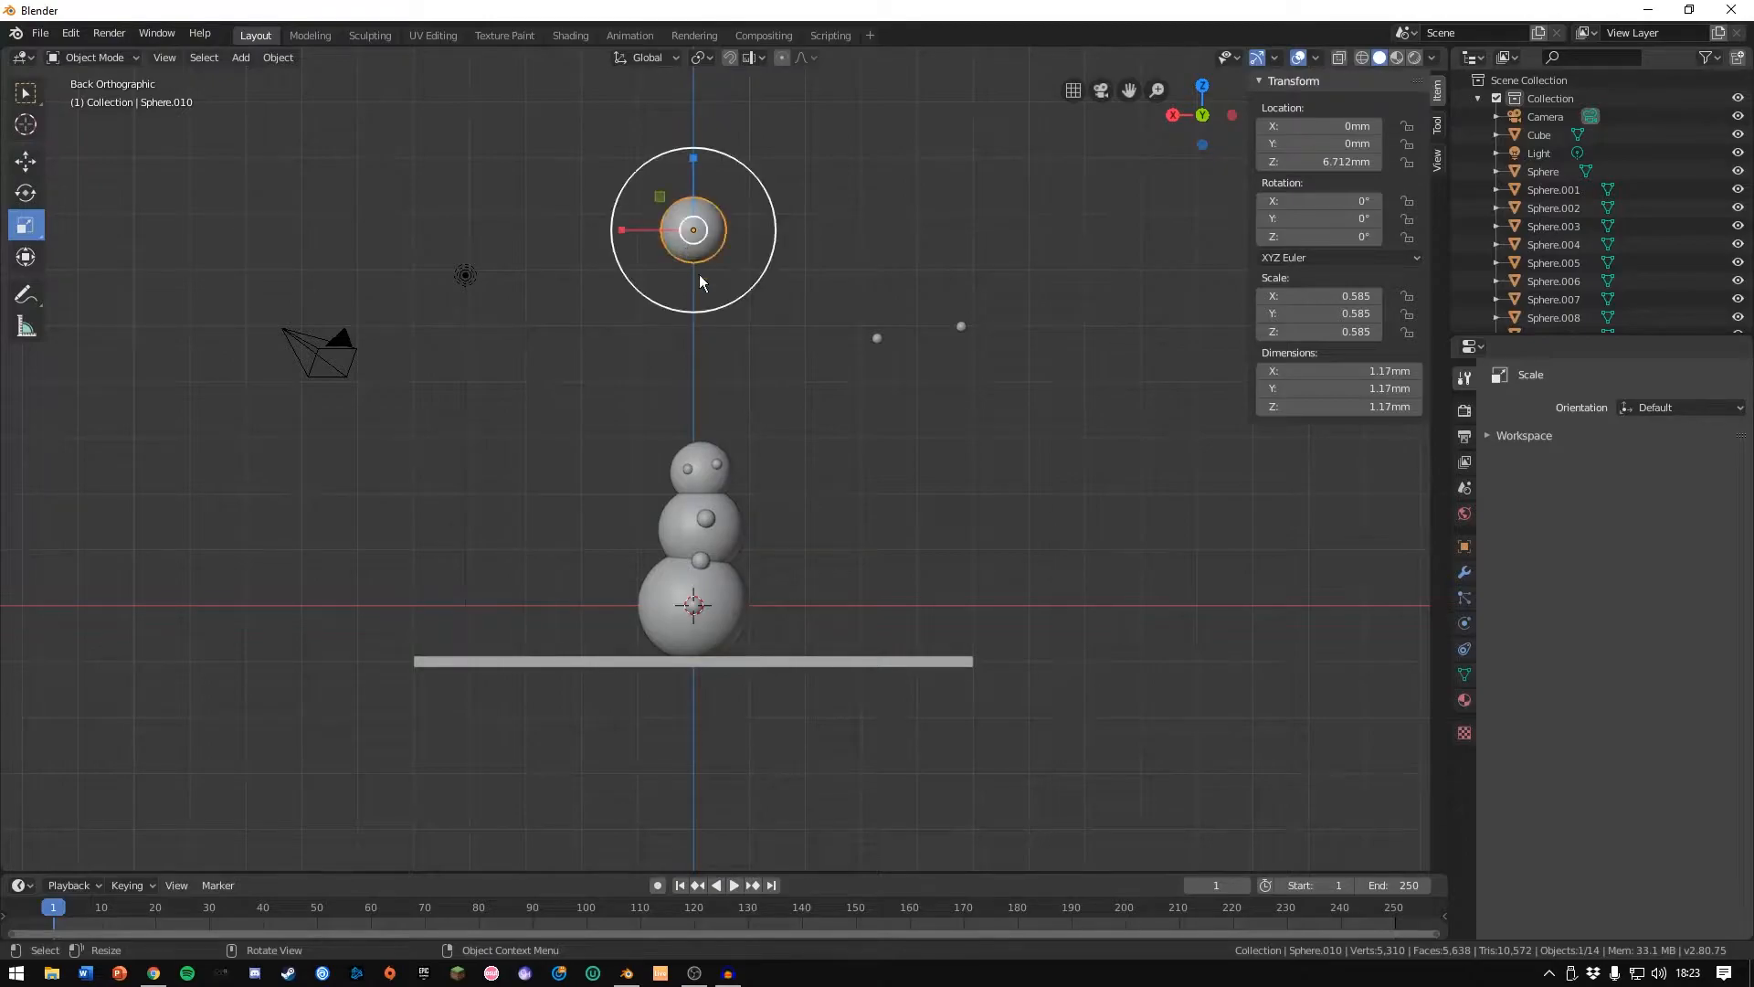
click(1202, 83)
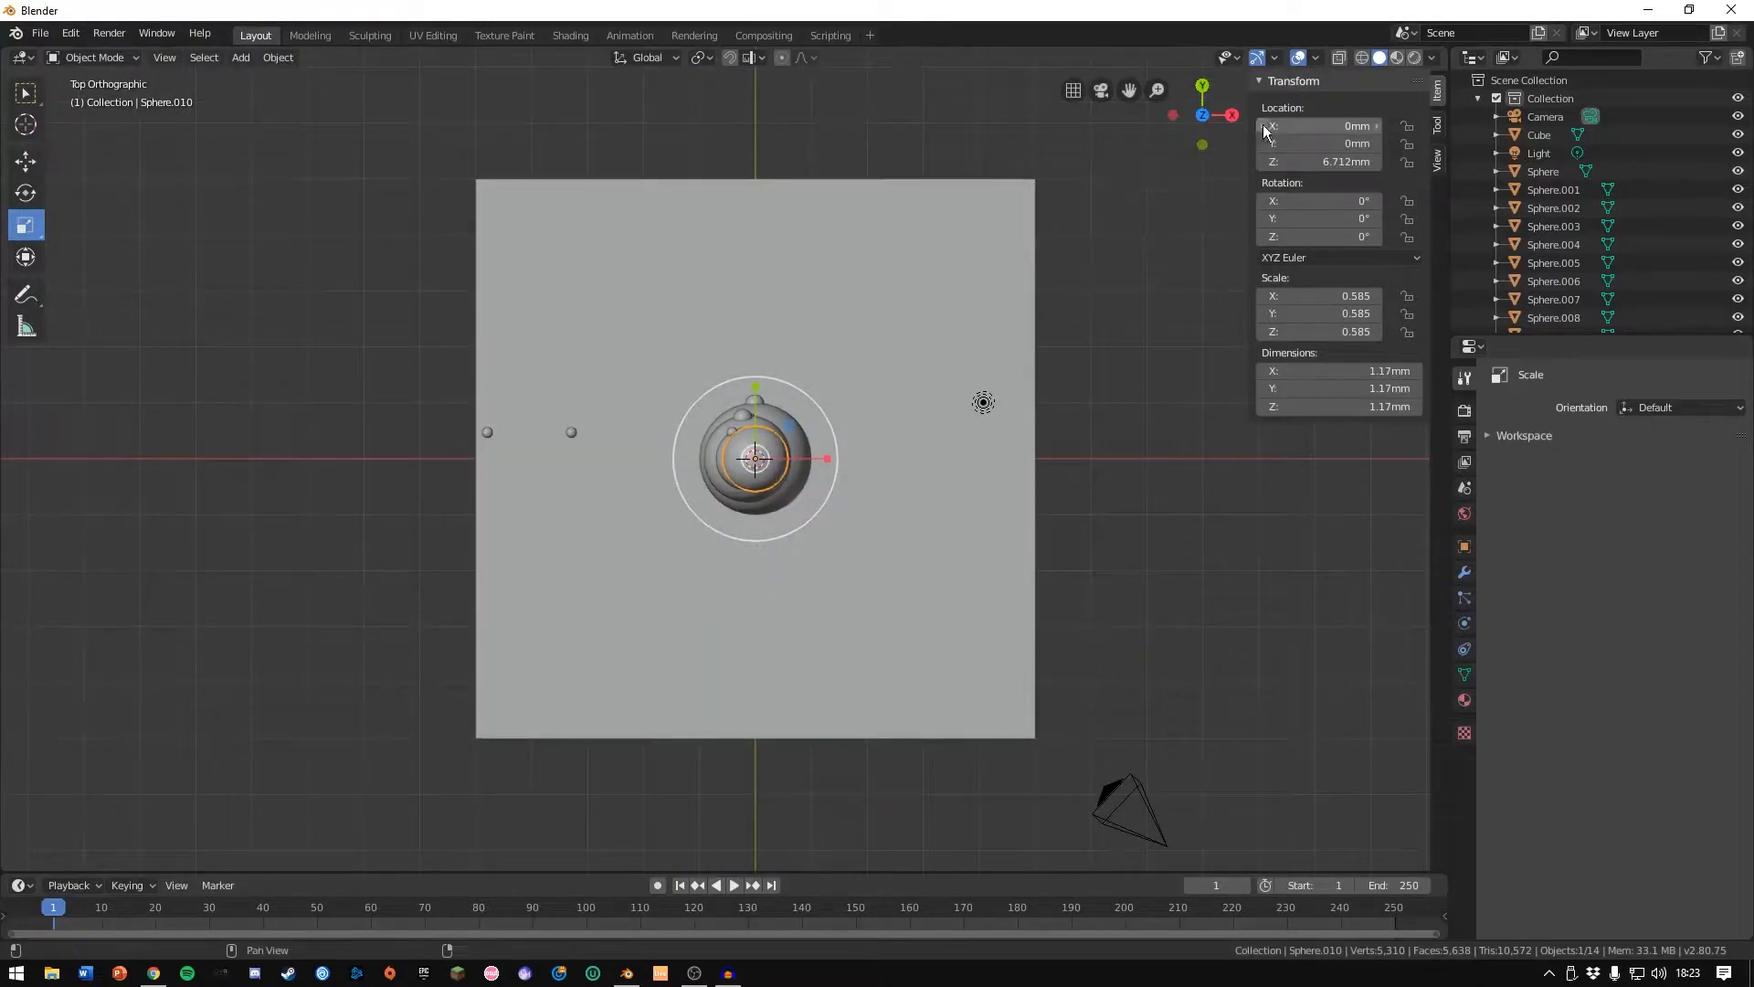
click(1231, 115)
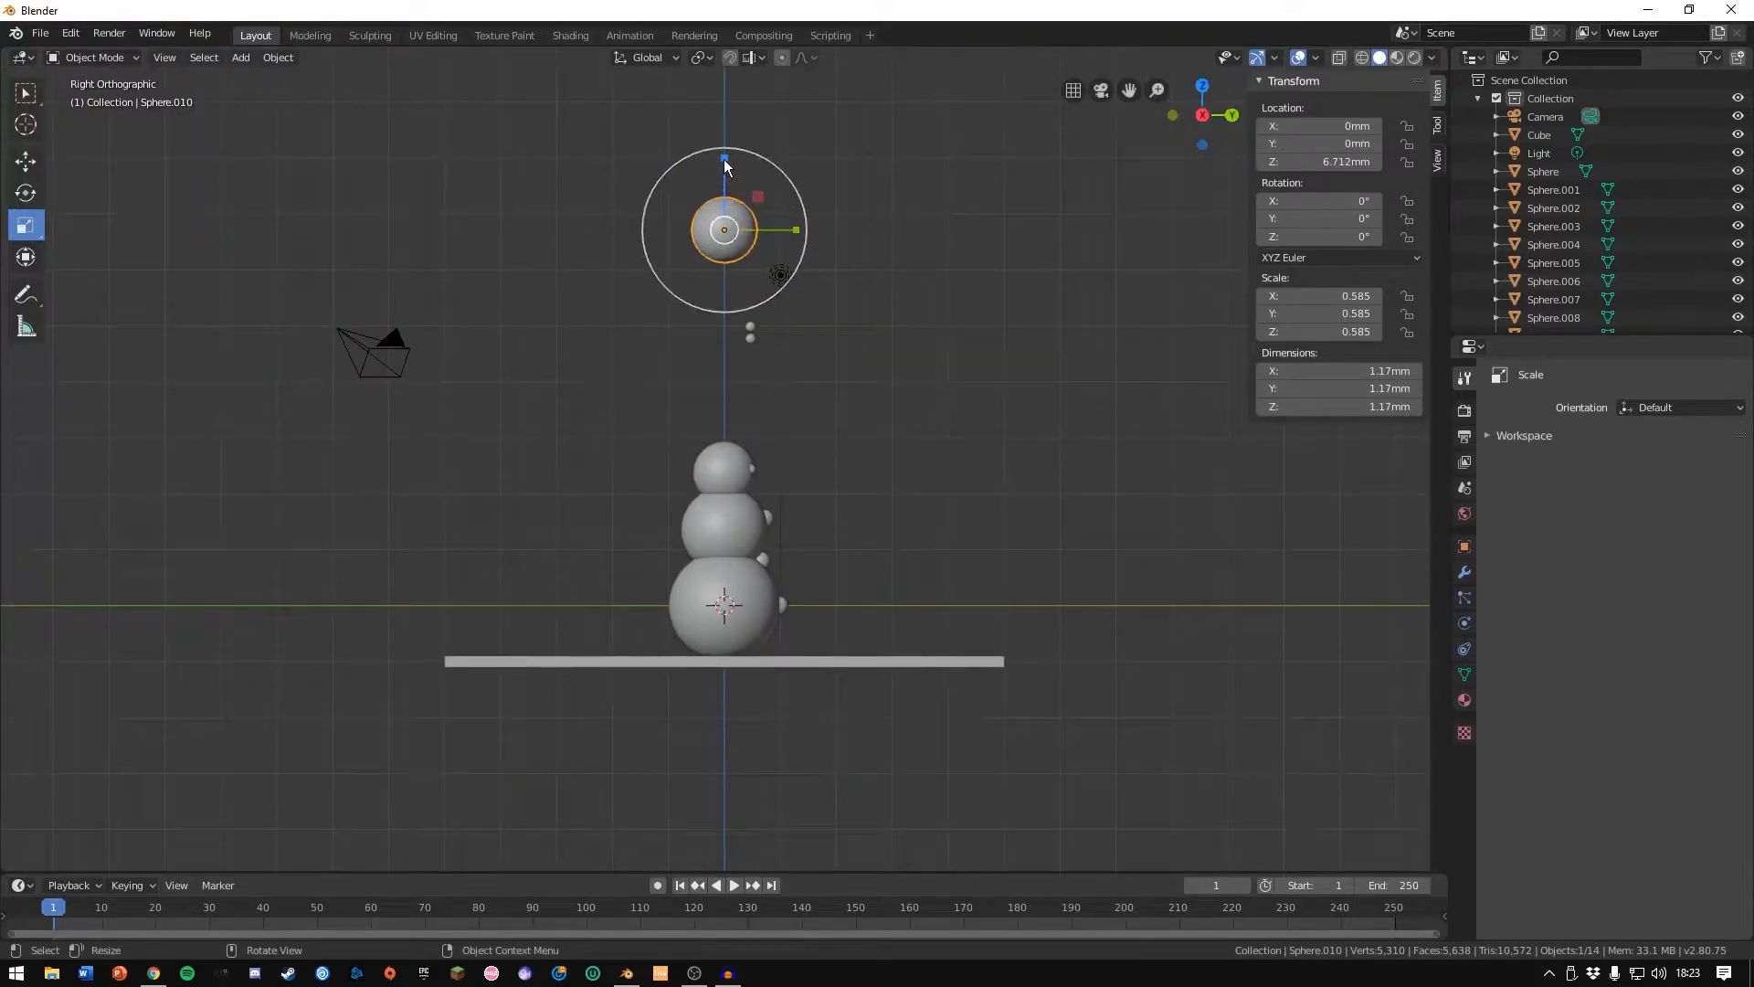
drag(724, 159, 710, 211)
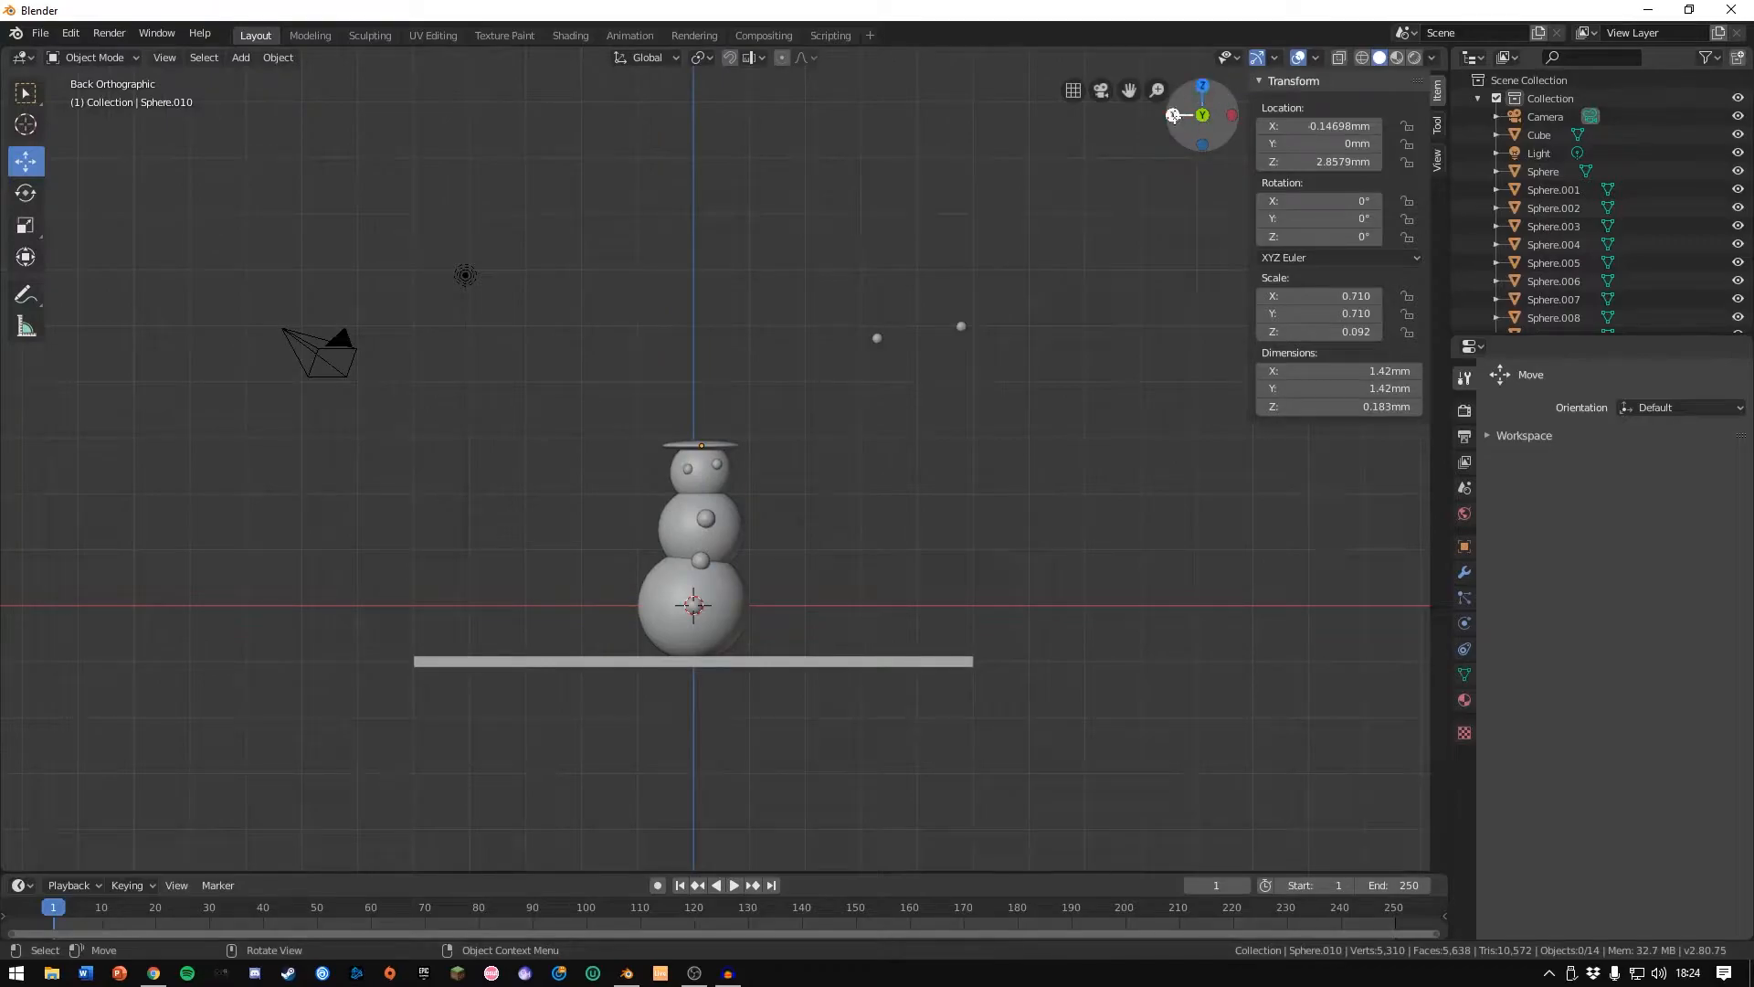
click(1174, 115)
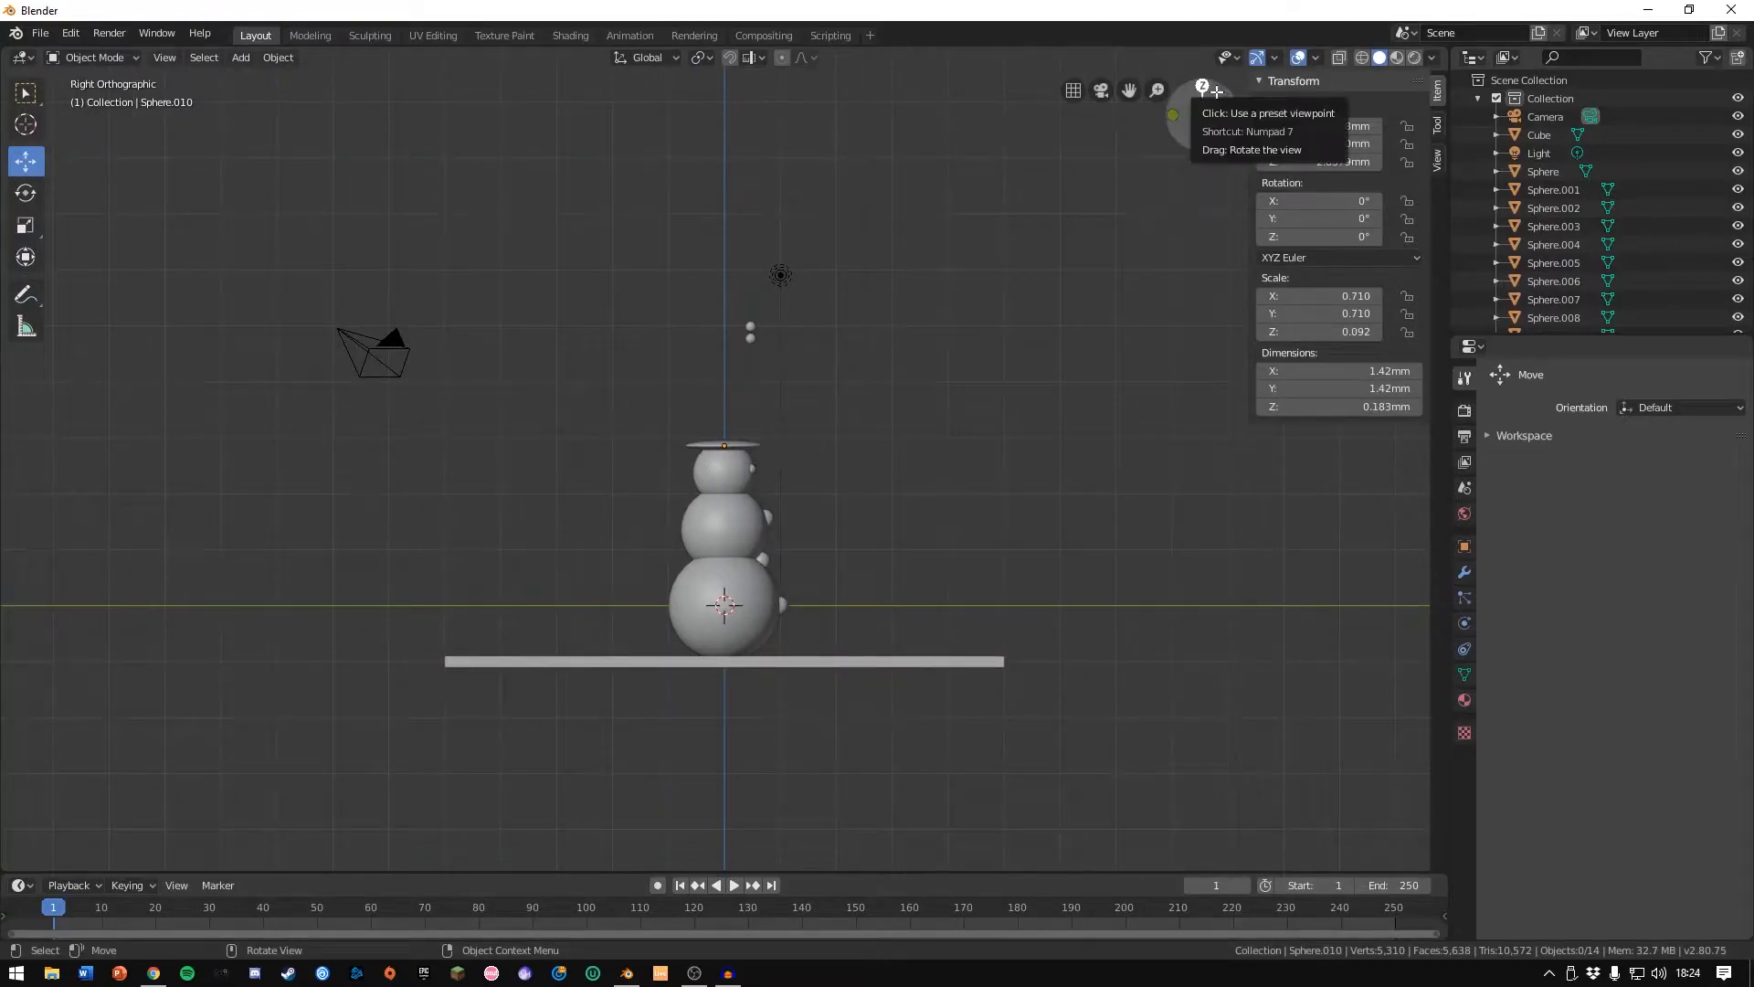
click(1202, 86)
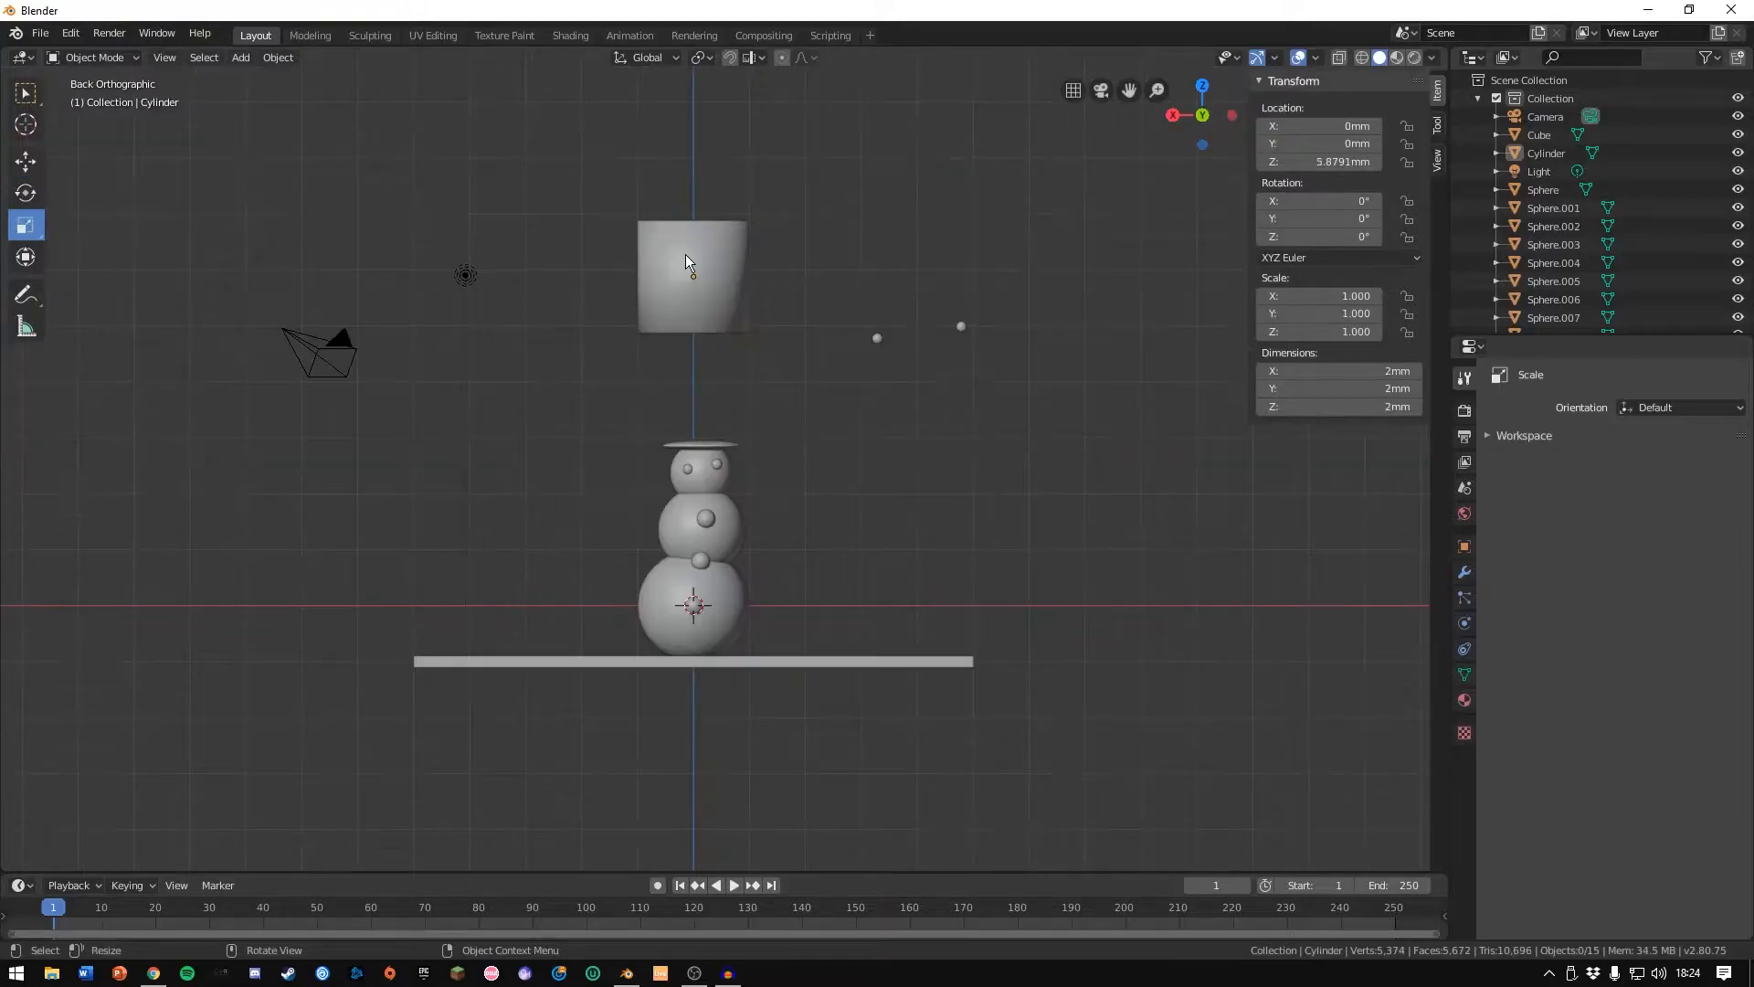
Add a cylinder, scale it to about 0.95 mm and seat it on the brim as the crown of the hat.
click(686, 254)
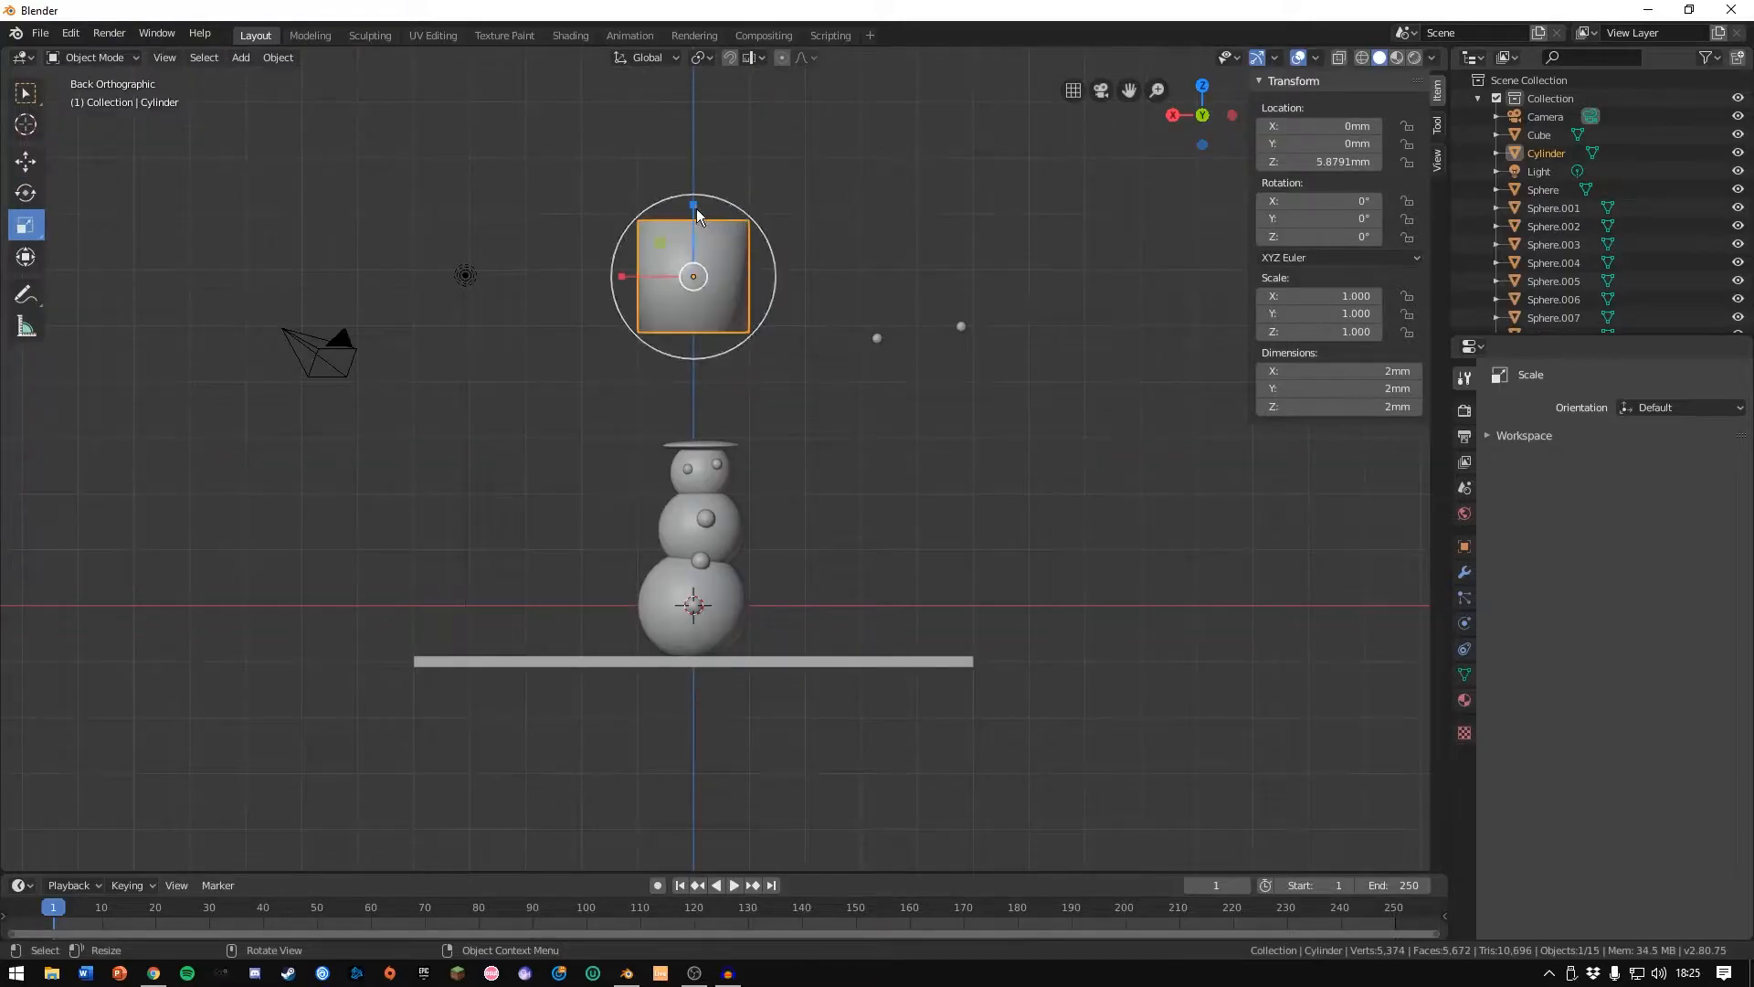
key(s)
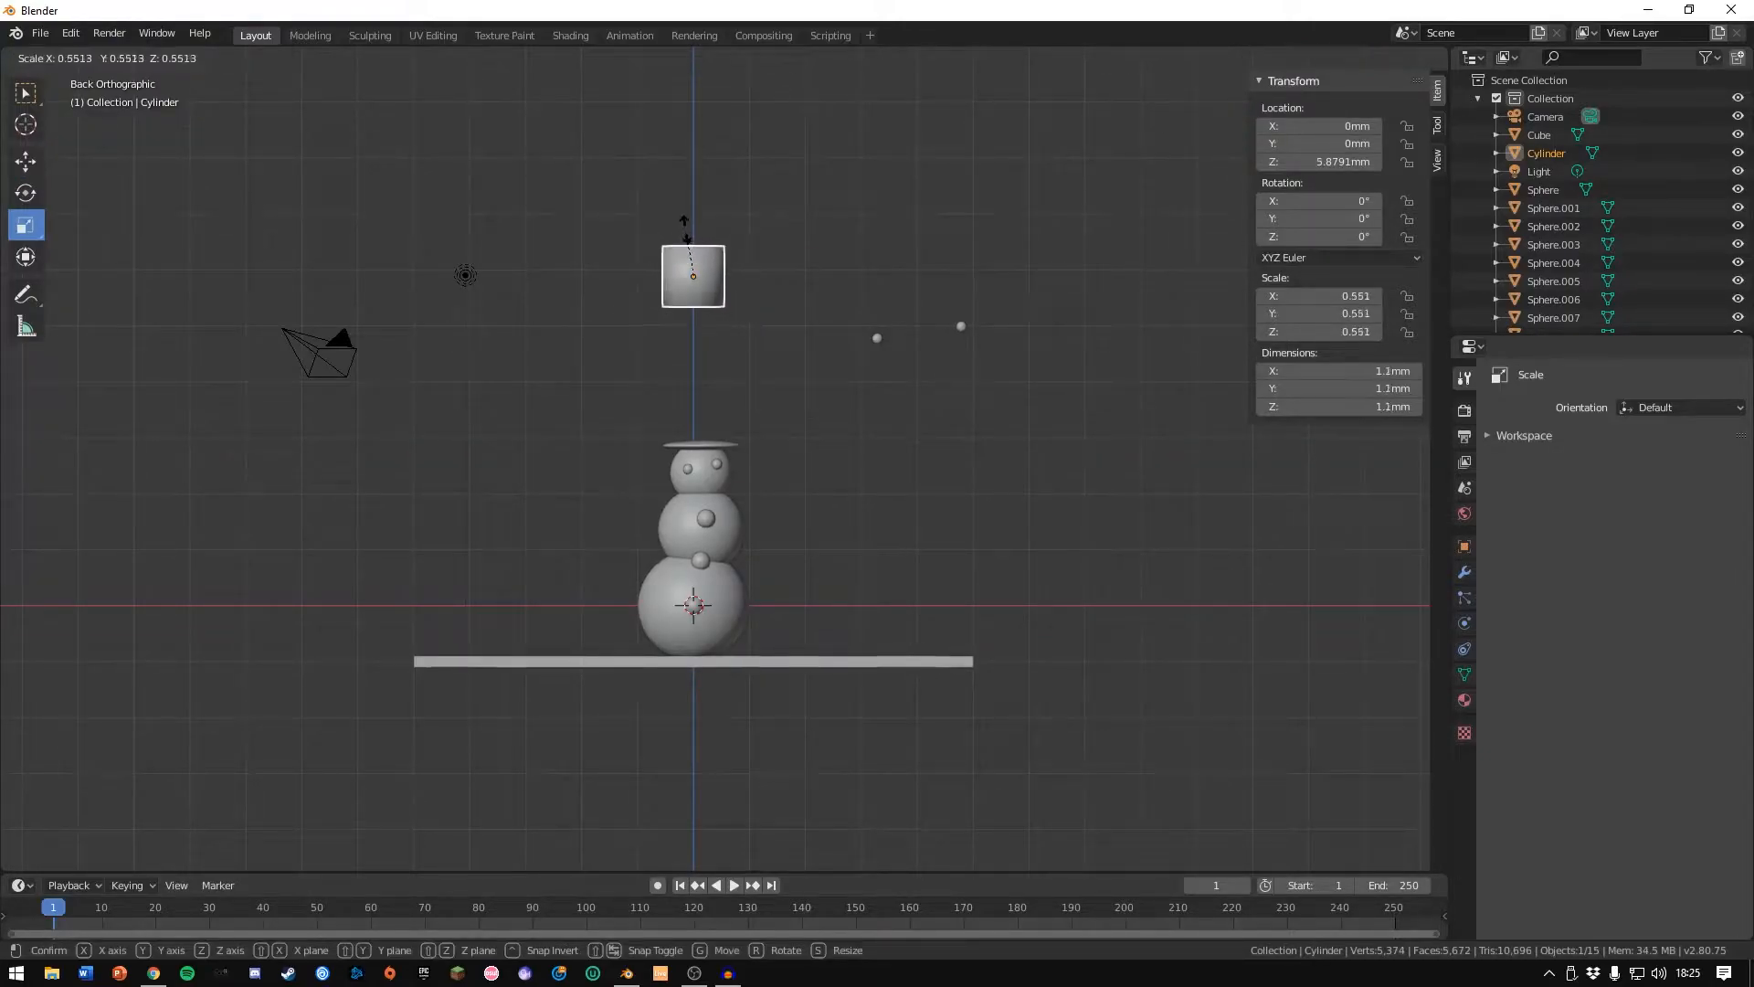
click(685, 229)
click(26, 161)
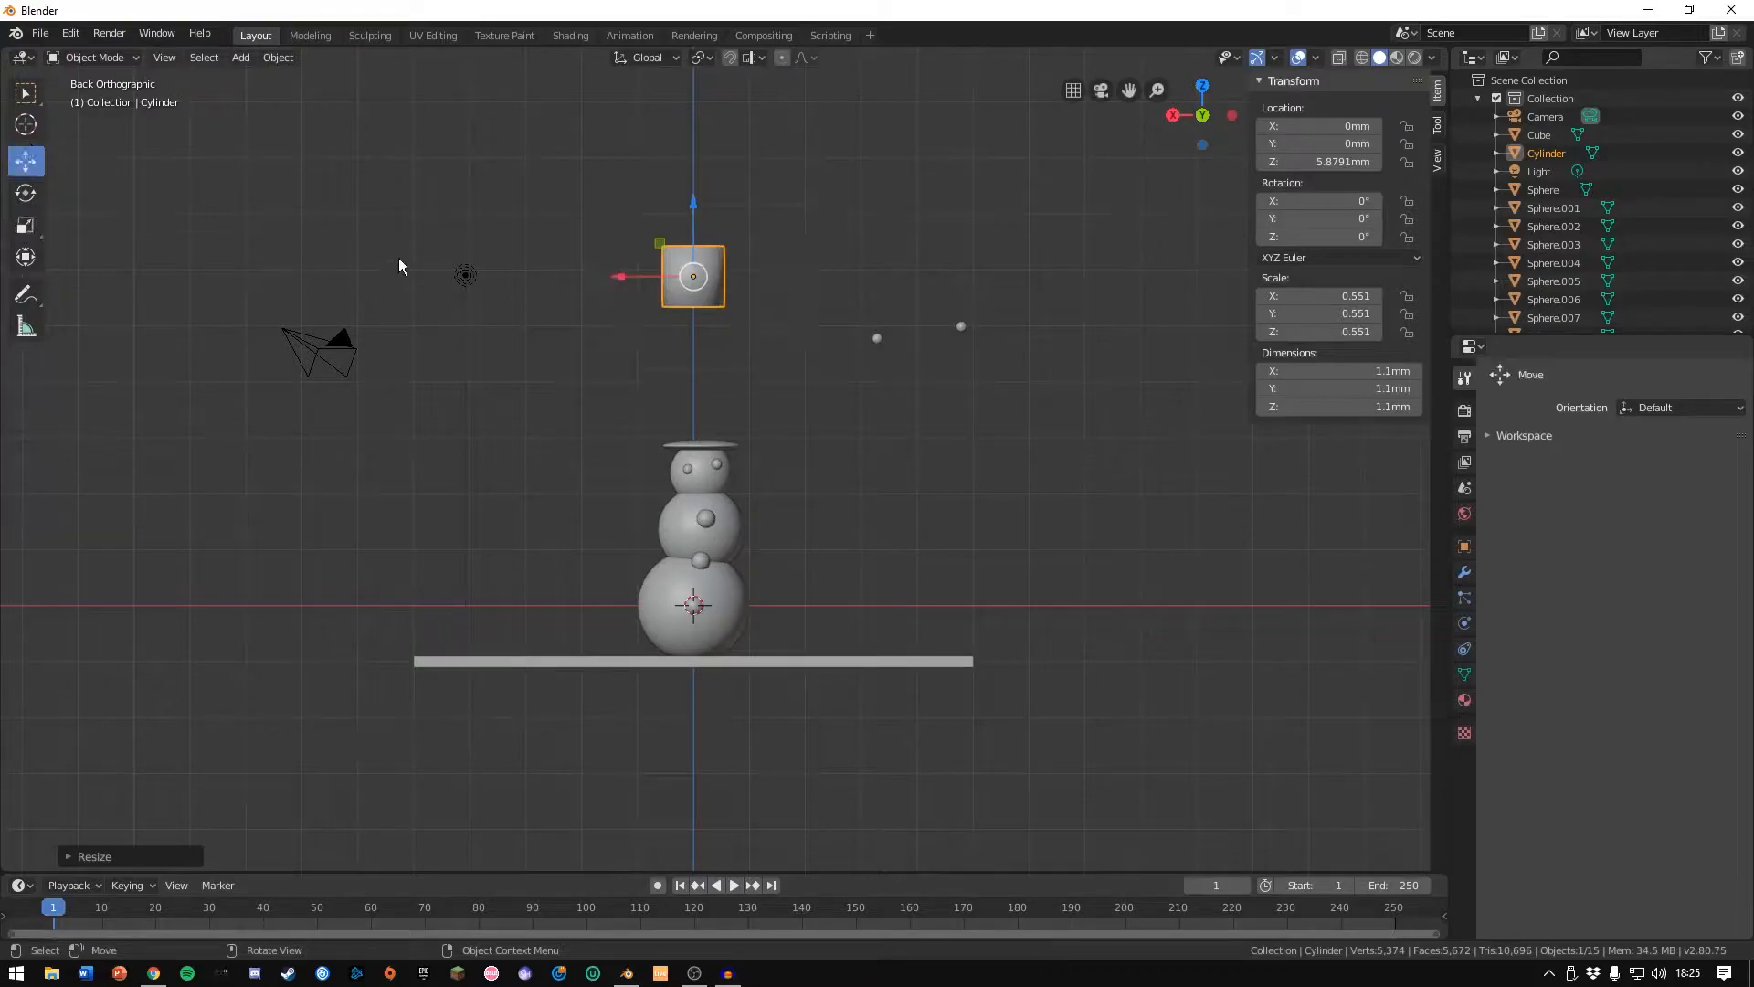
drag(691, 205, 705, 335)
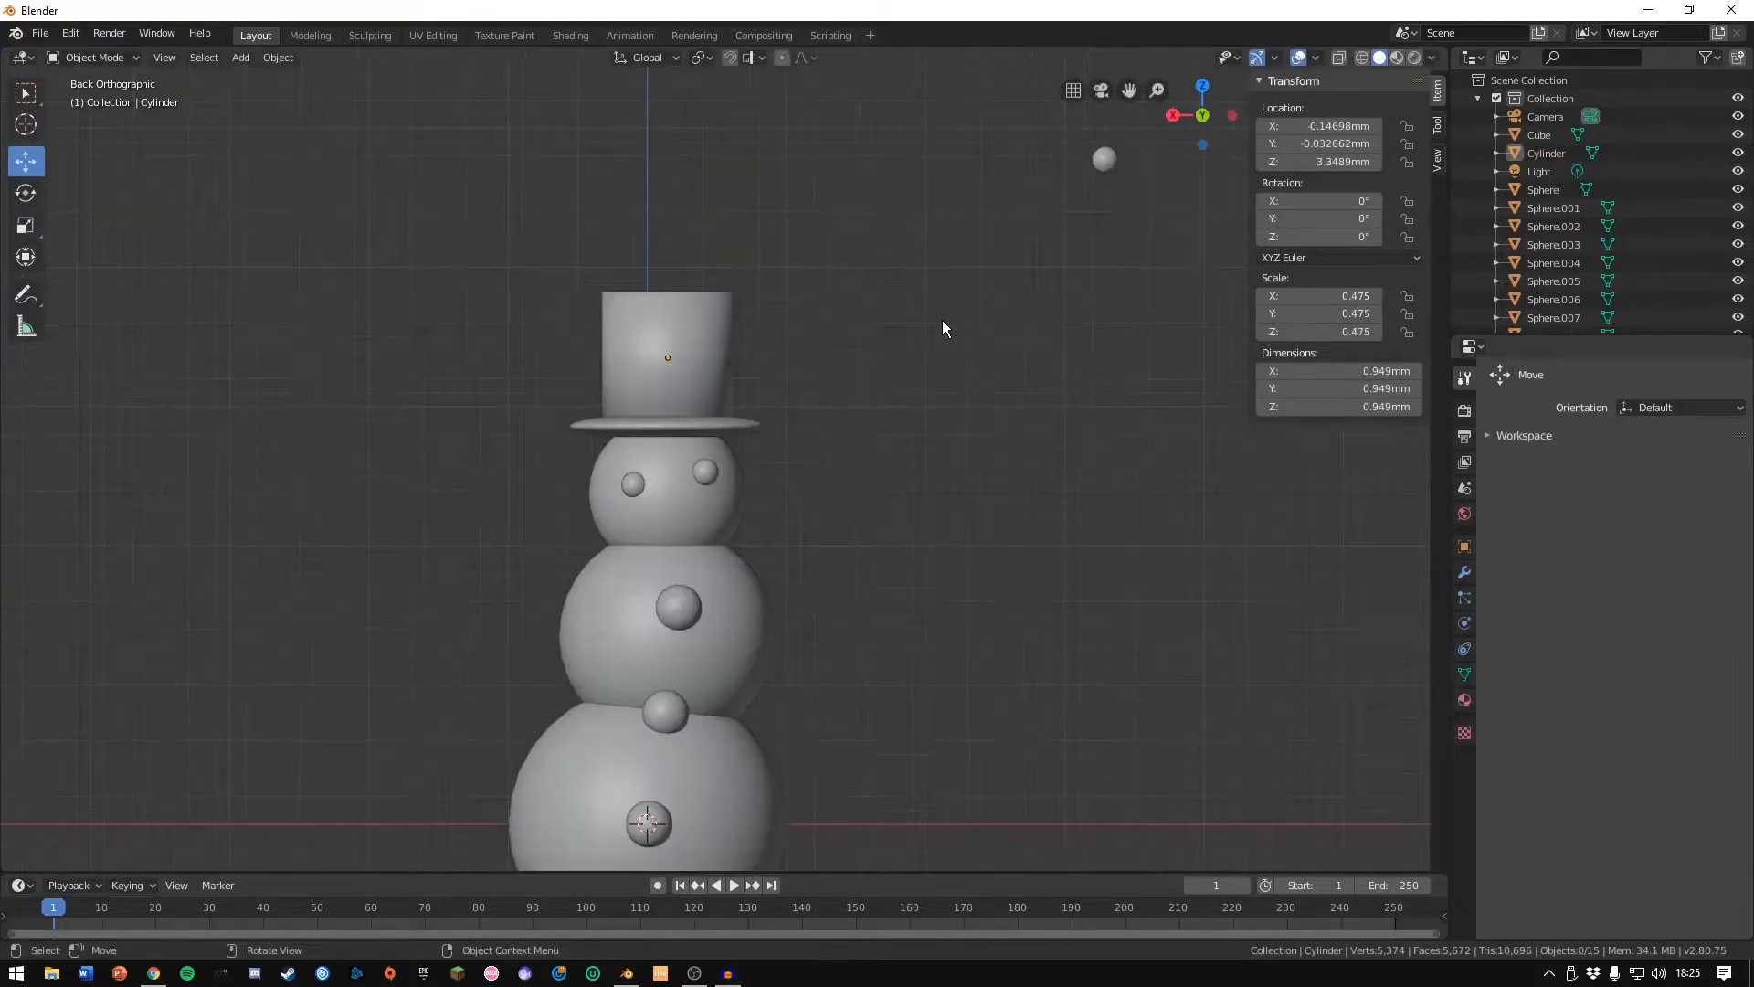
Shrink one of the spare balls and place it on the face below the eyes as the nose.
scroll(902, 322, down, 2)
key(w)
drag(1195, 318, 969, 154)
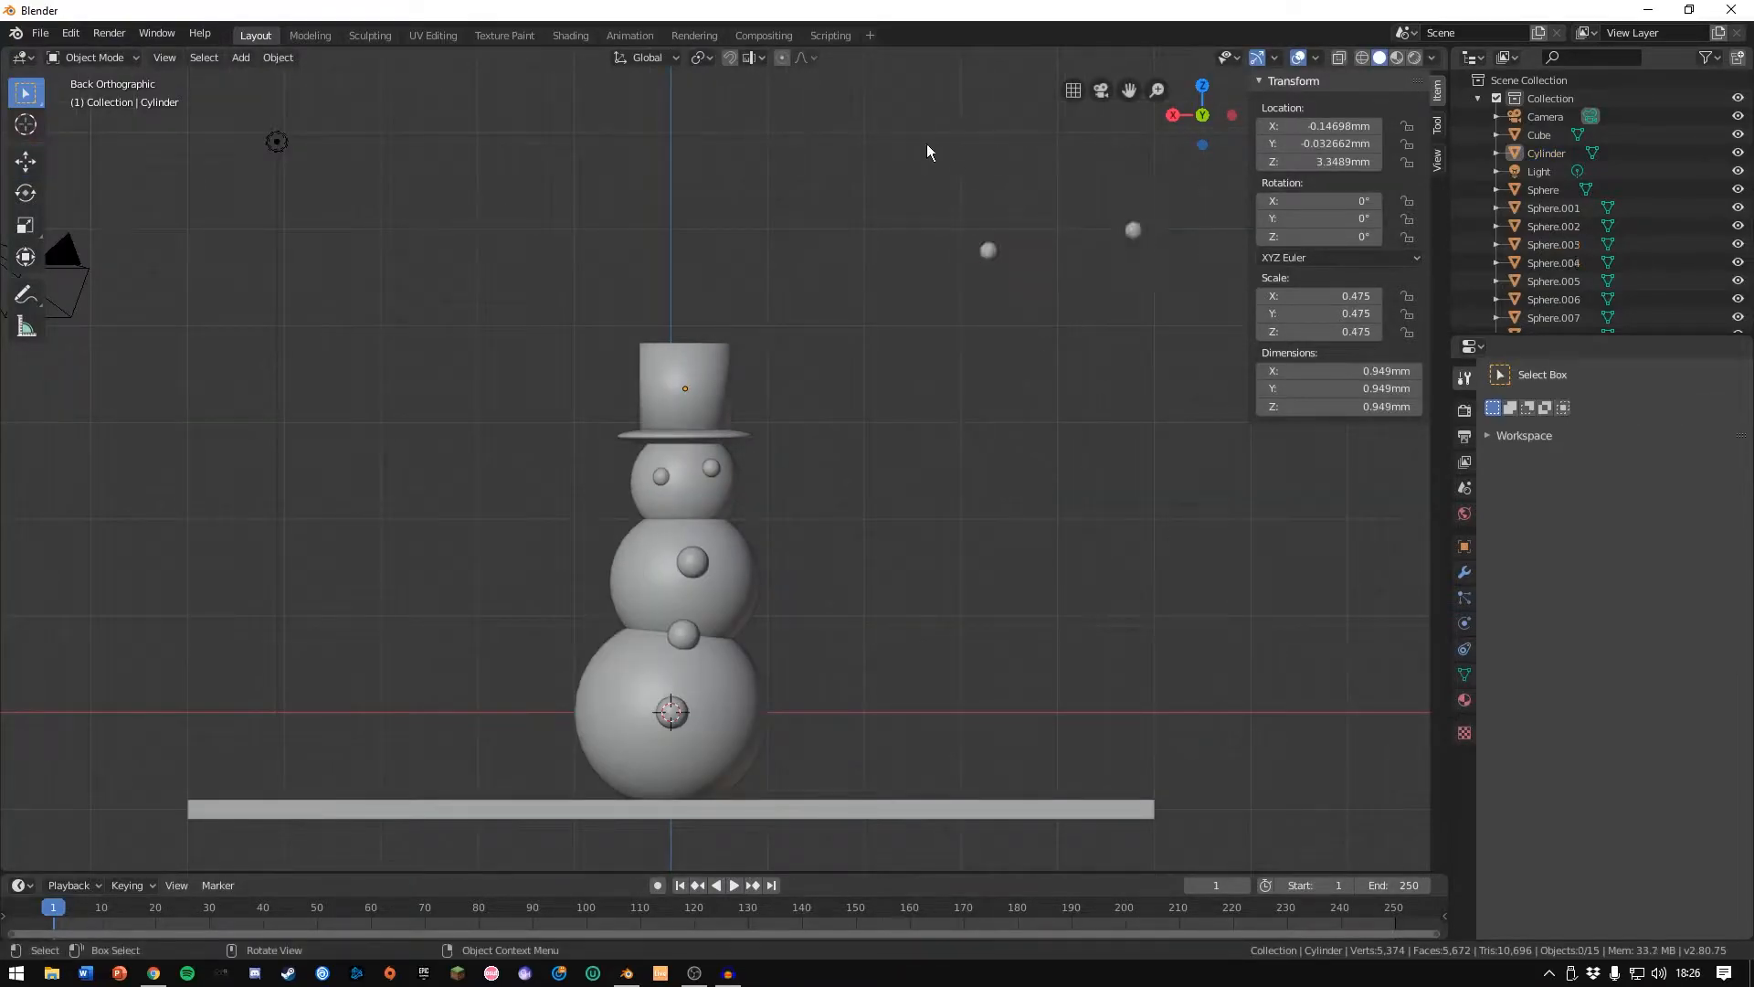
click(989, 250)
click(25, 161)
drag(931, 249, 927, 249)
drag(928, 250, 912, 250)
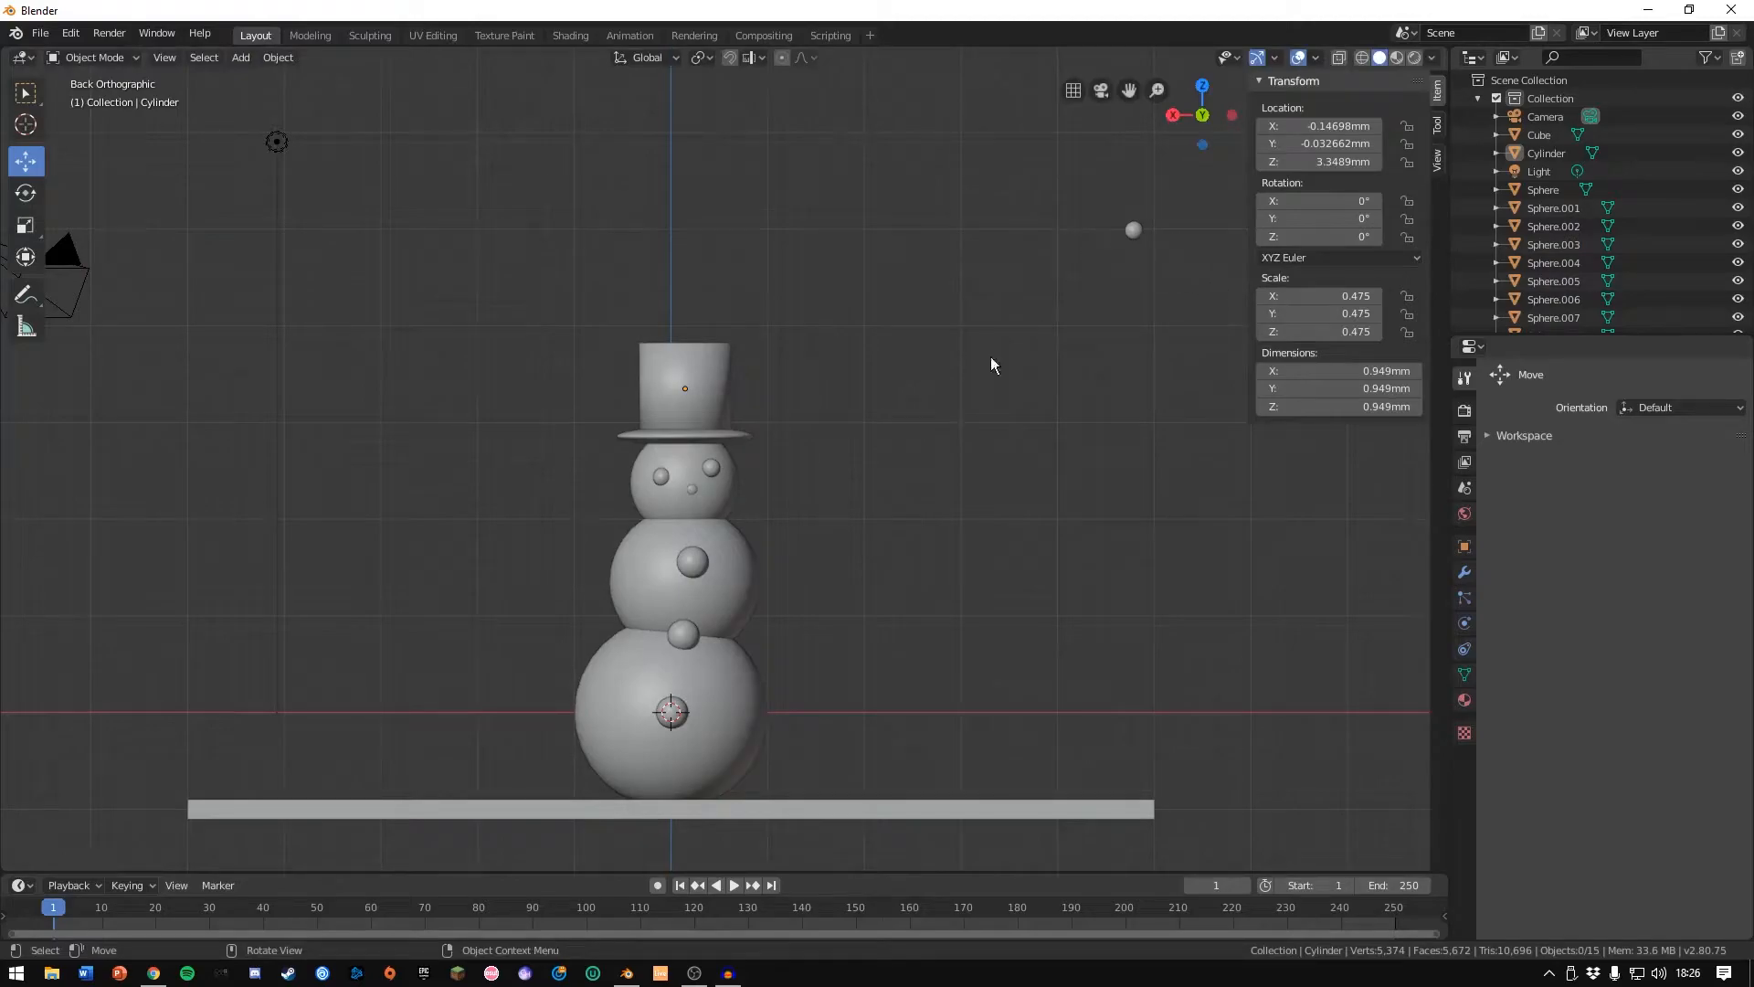
click(692, 487)
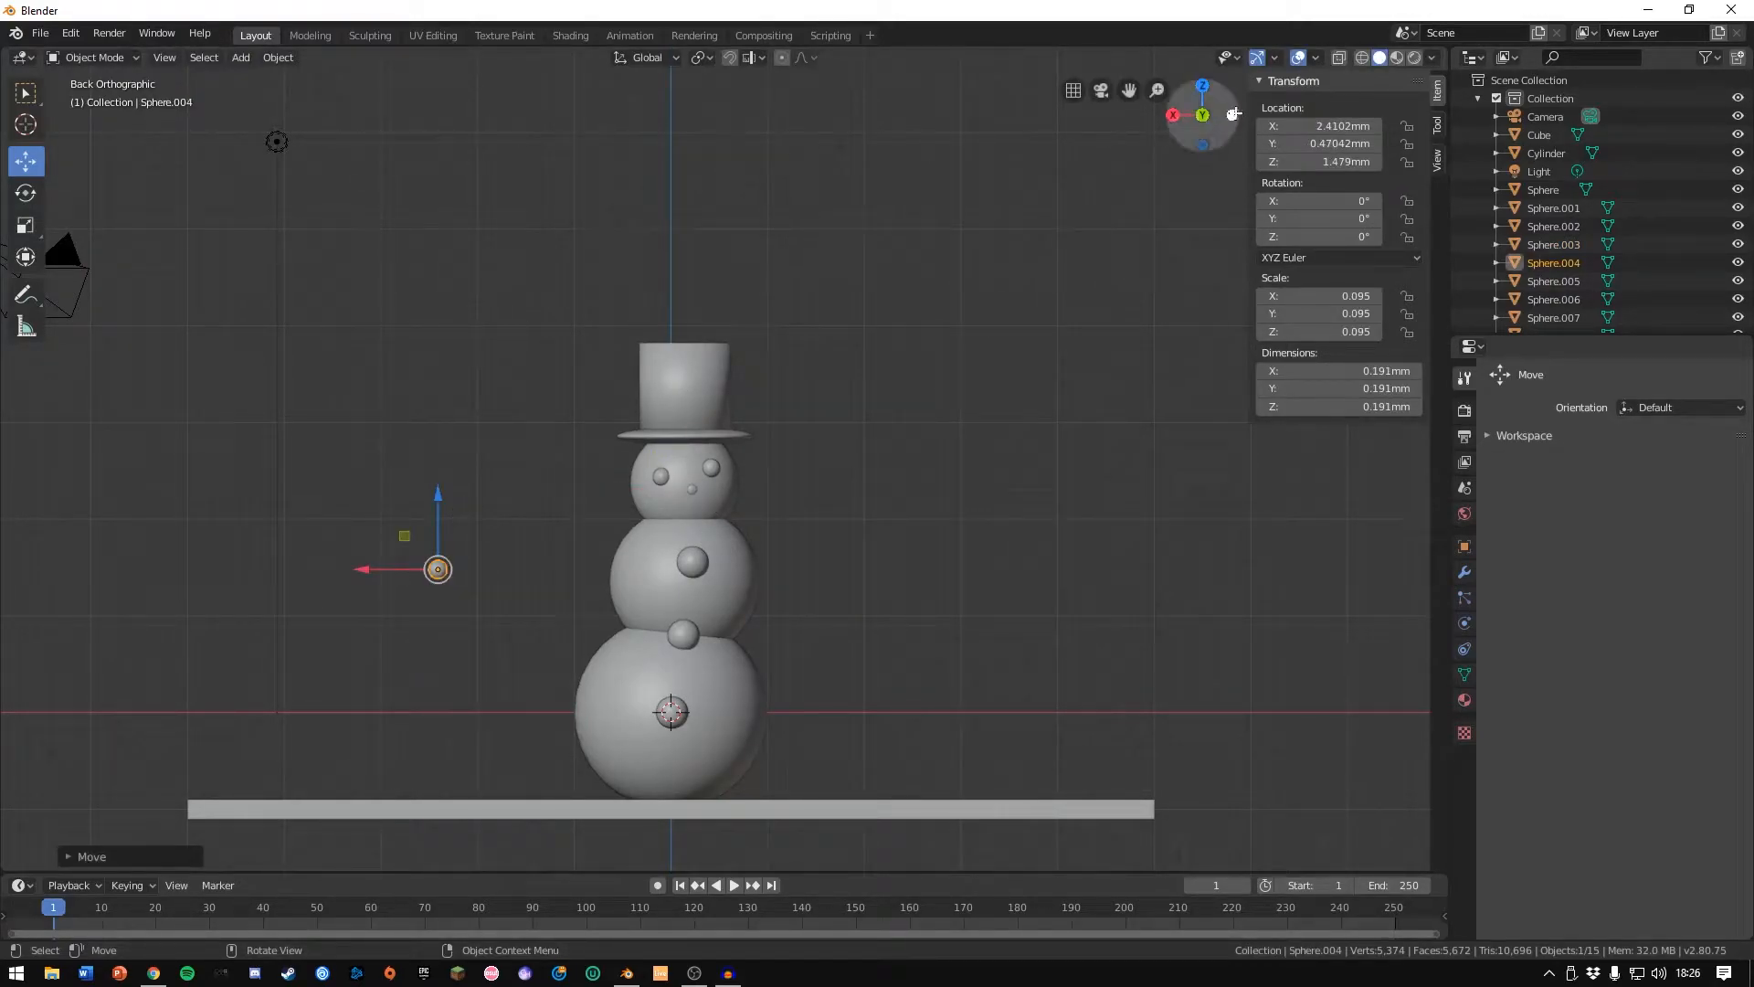
Place the remaining spare ball against the side of the middle sphere and switch it to Sculpt Mode in the Sculpting workspace.
click(1172, 115)
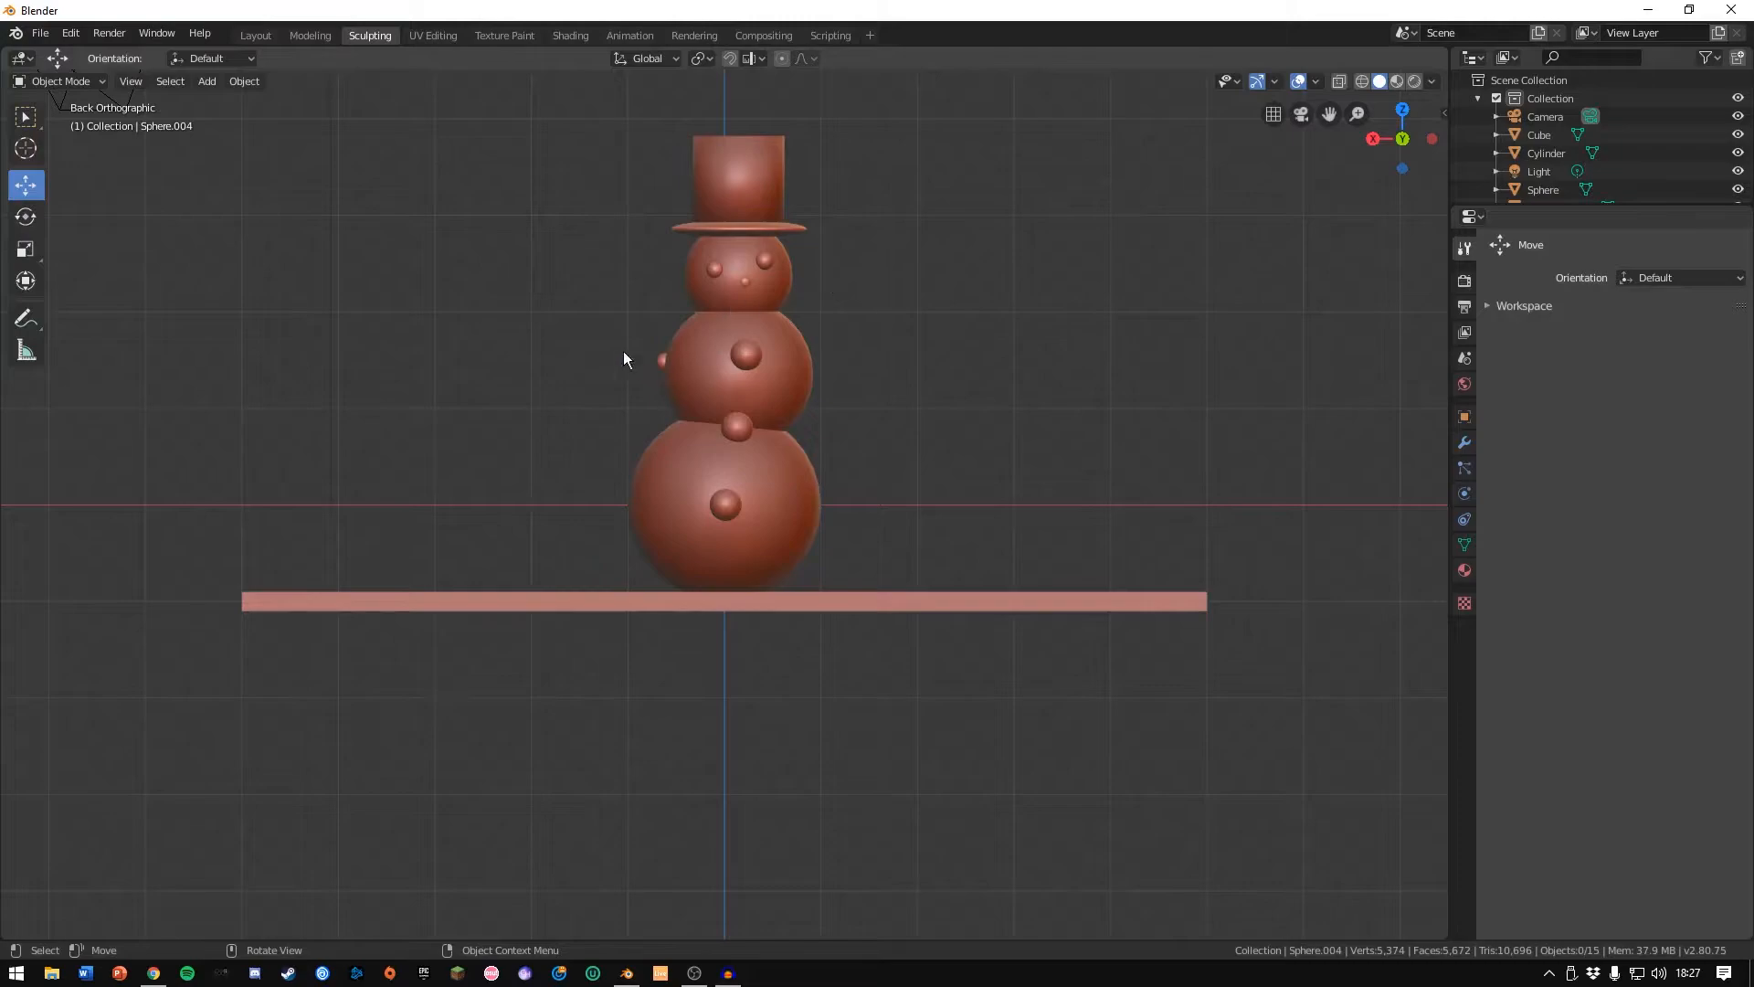
click(663, 364)
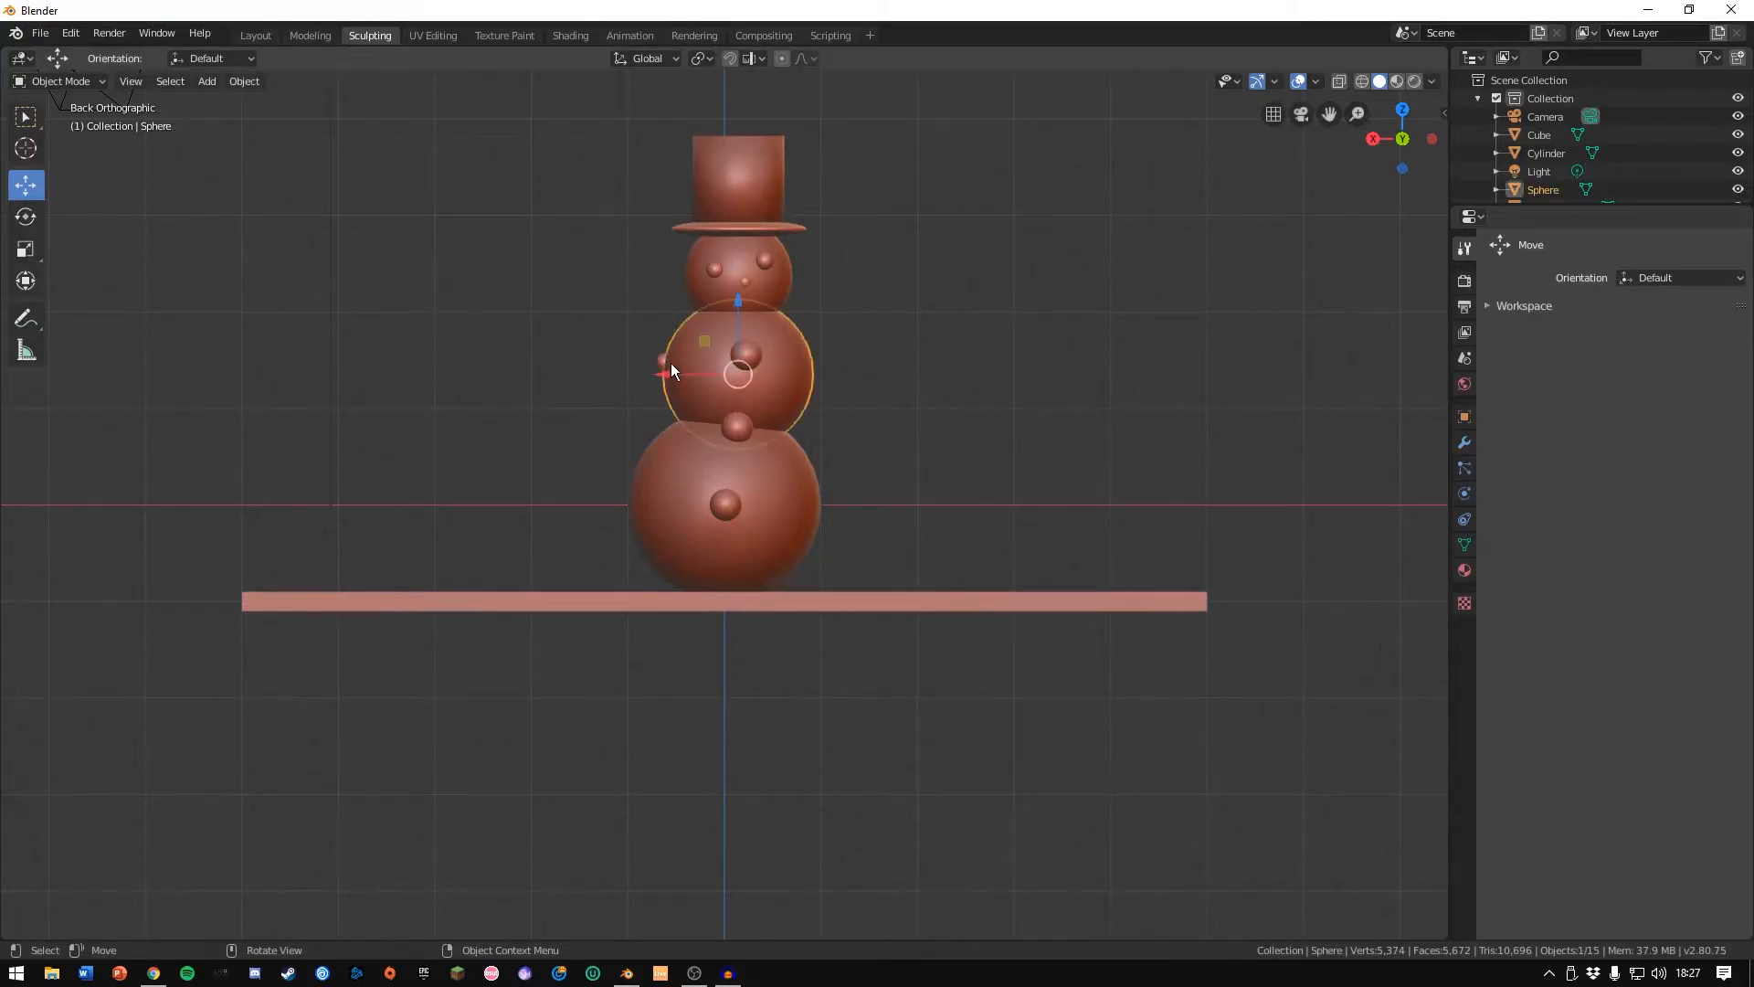
click(660, 361)
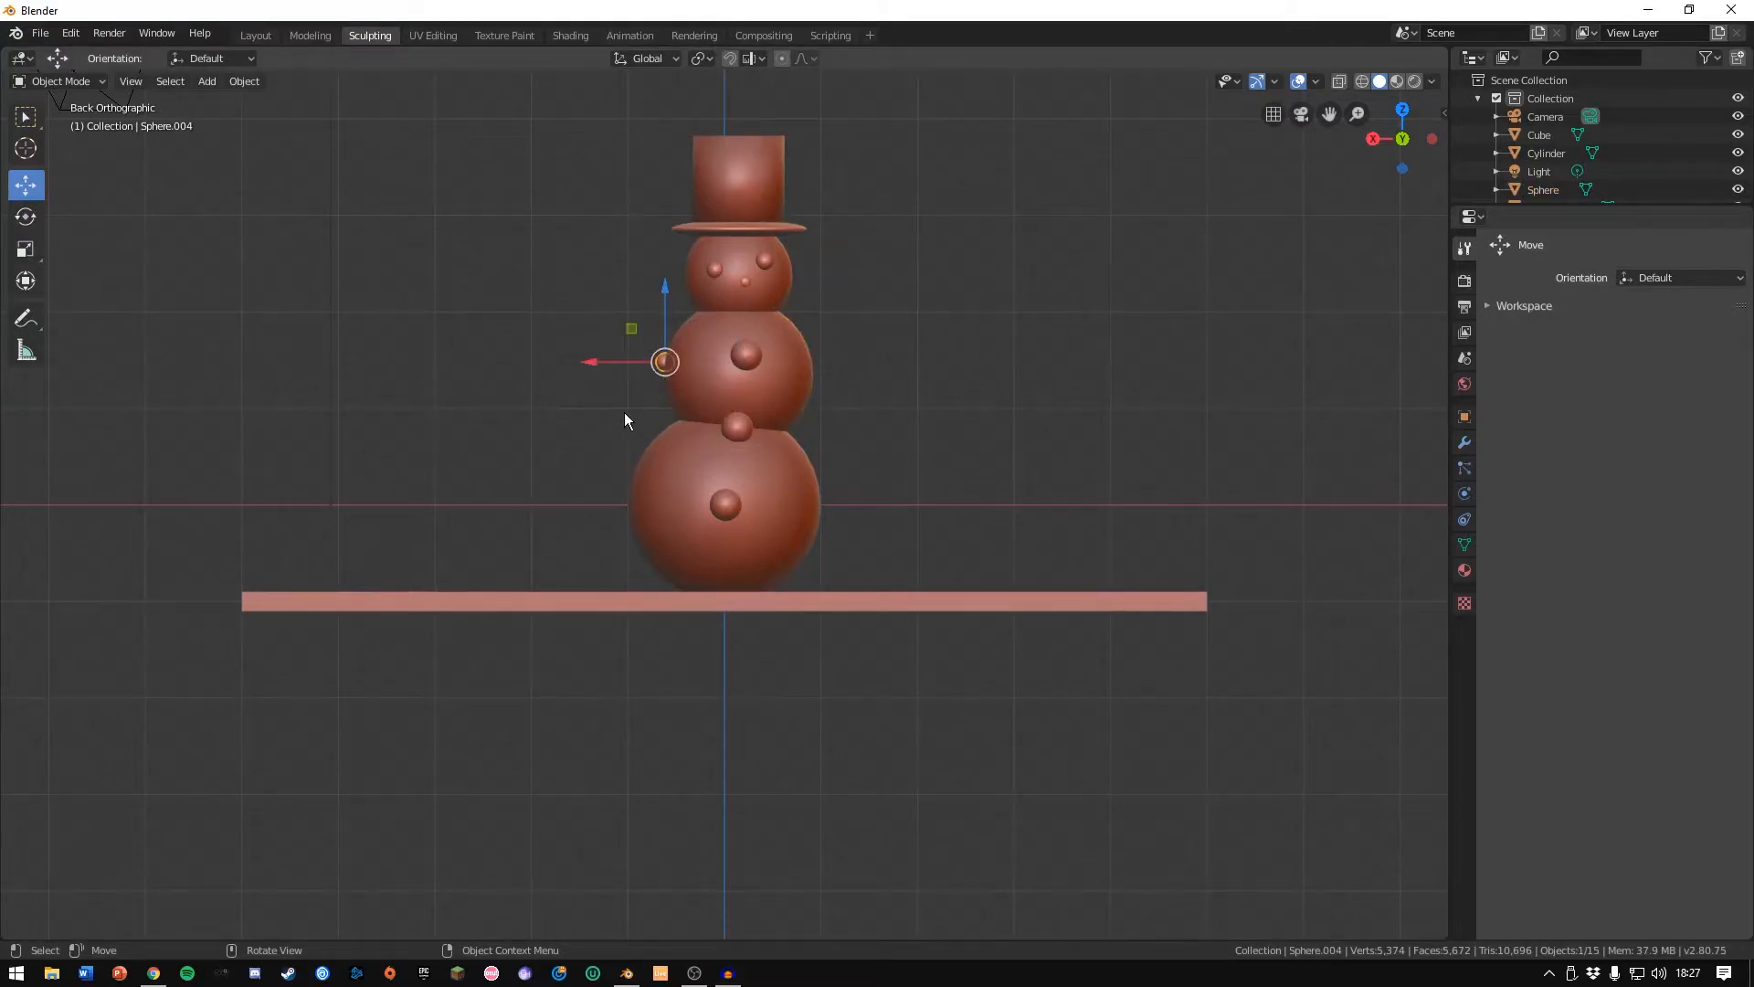
click(69, 81)
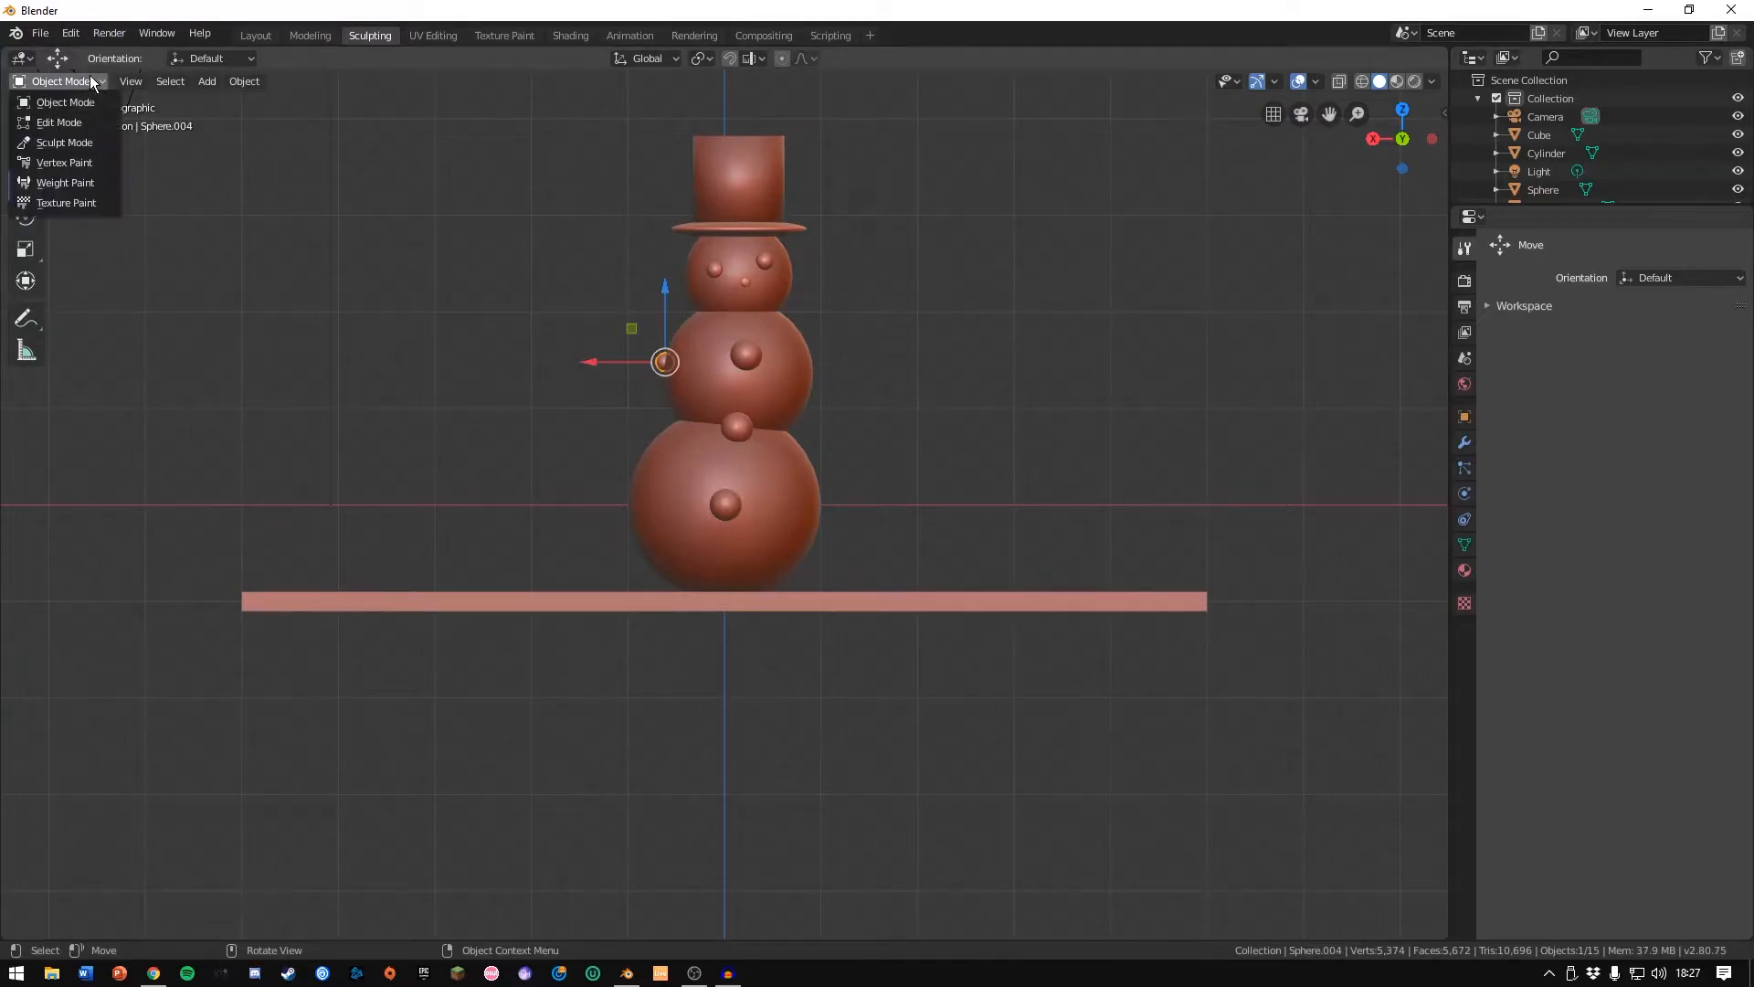
click(65, 143)
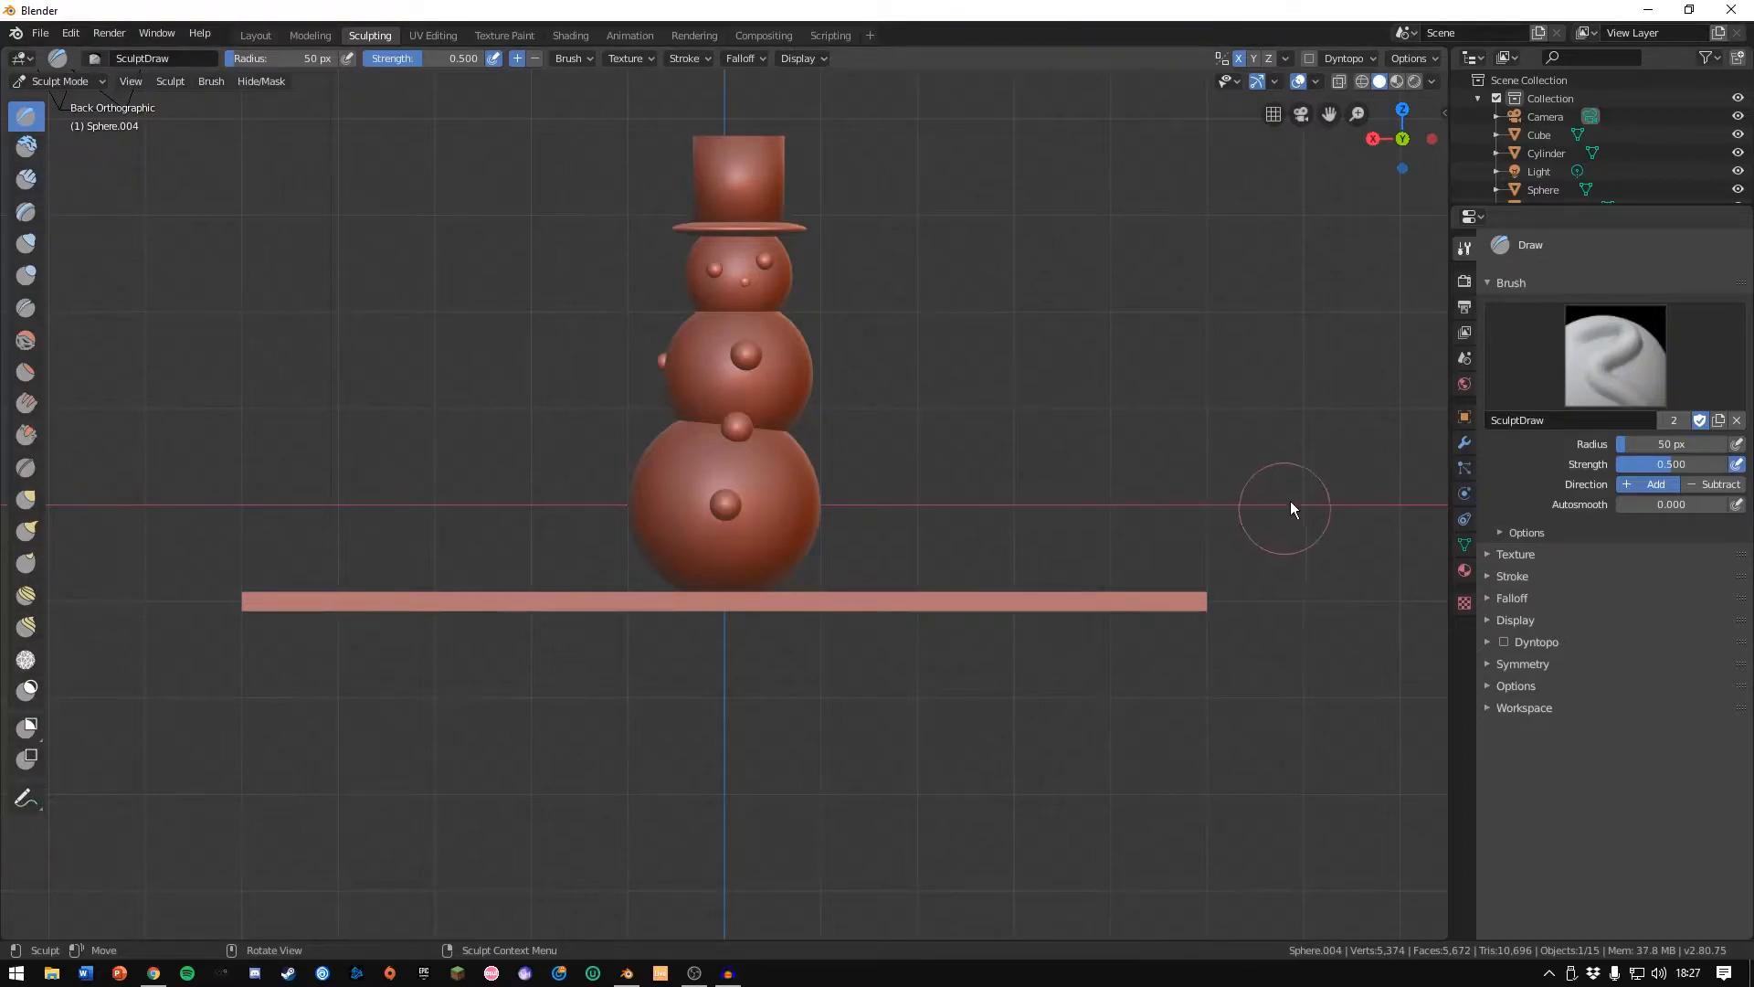
Turn on Dyntopo for the side ball, look over its detail settings, and turn it off again.
click(1310, 59)
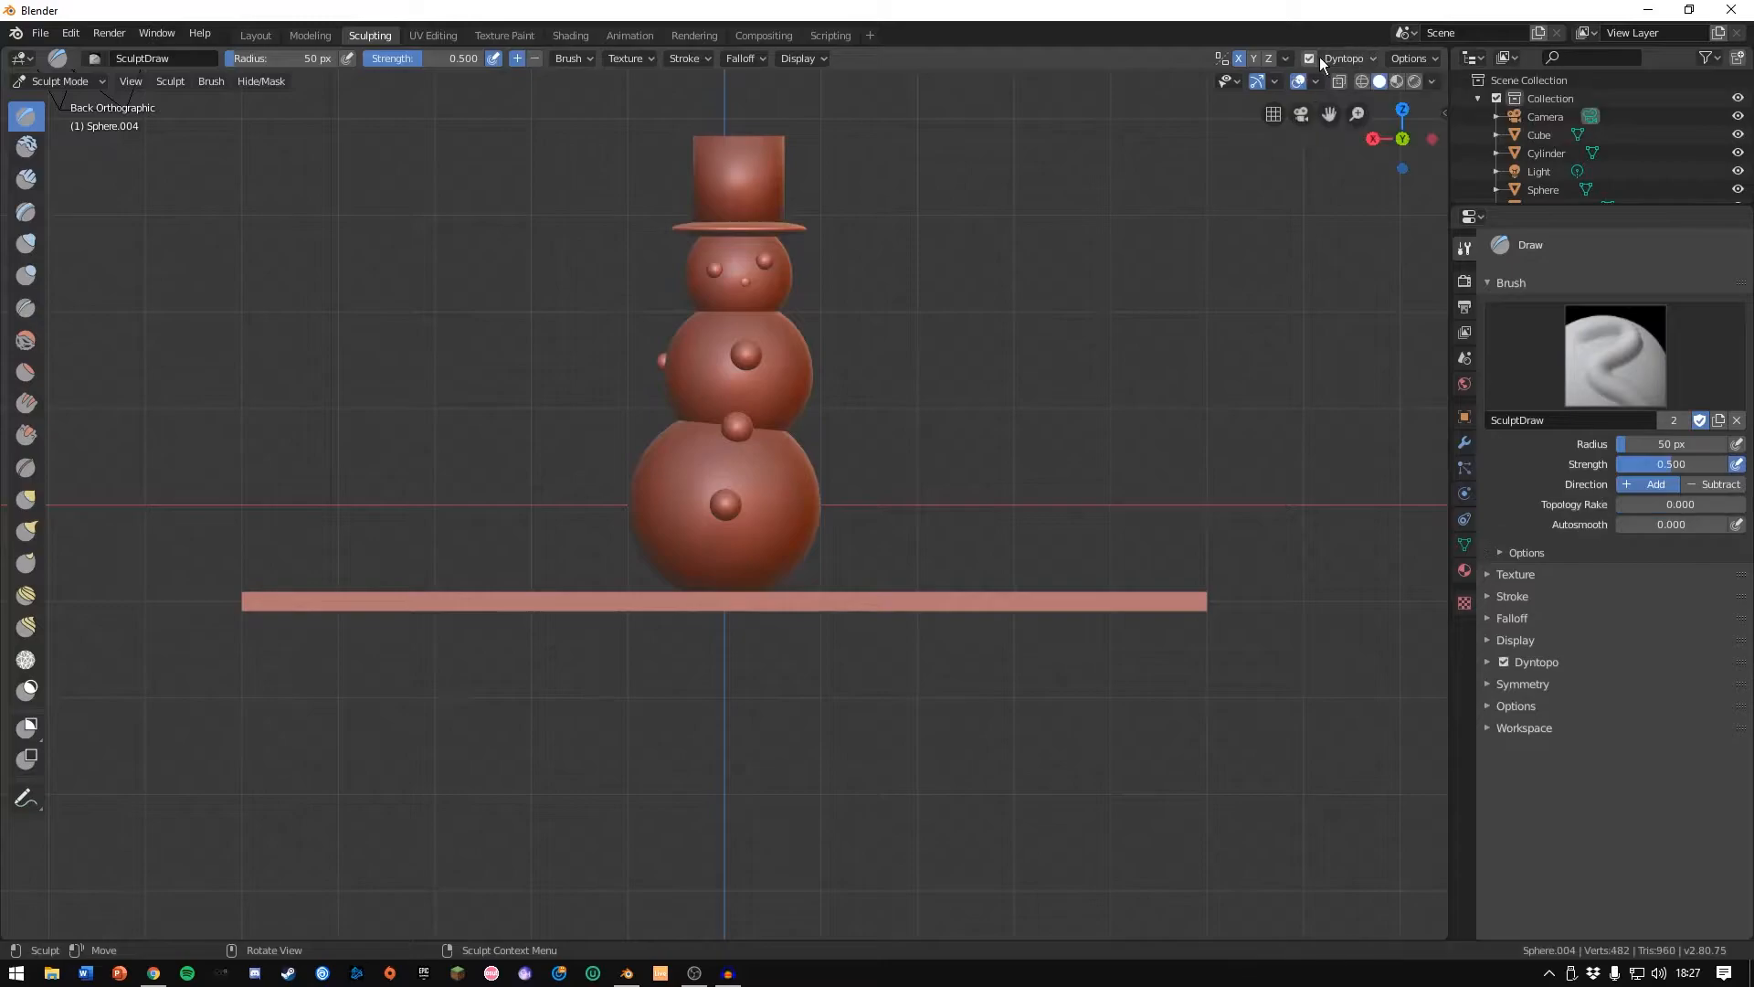
click(1347, 64)
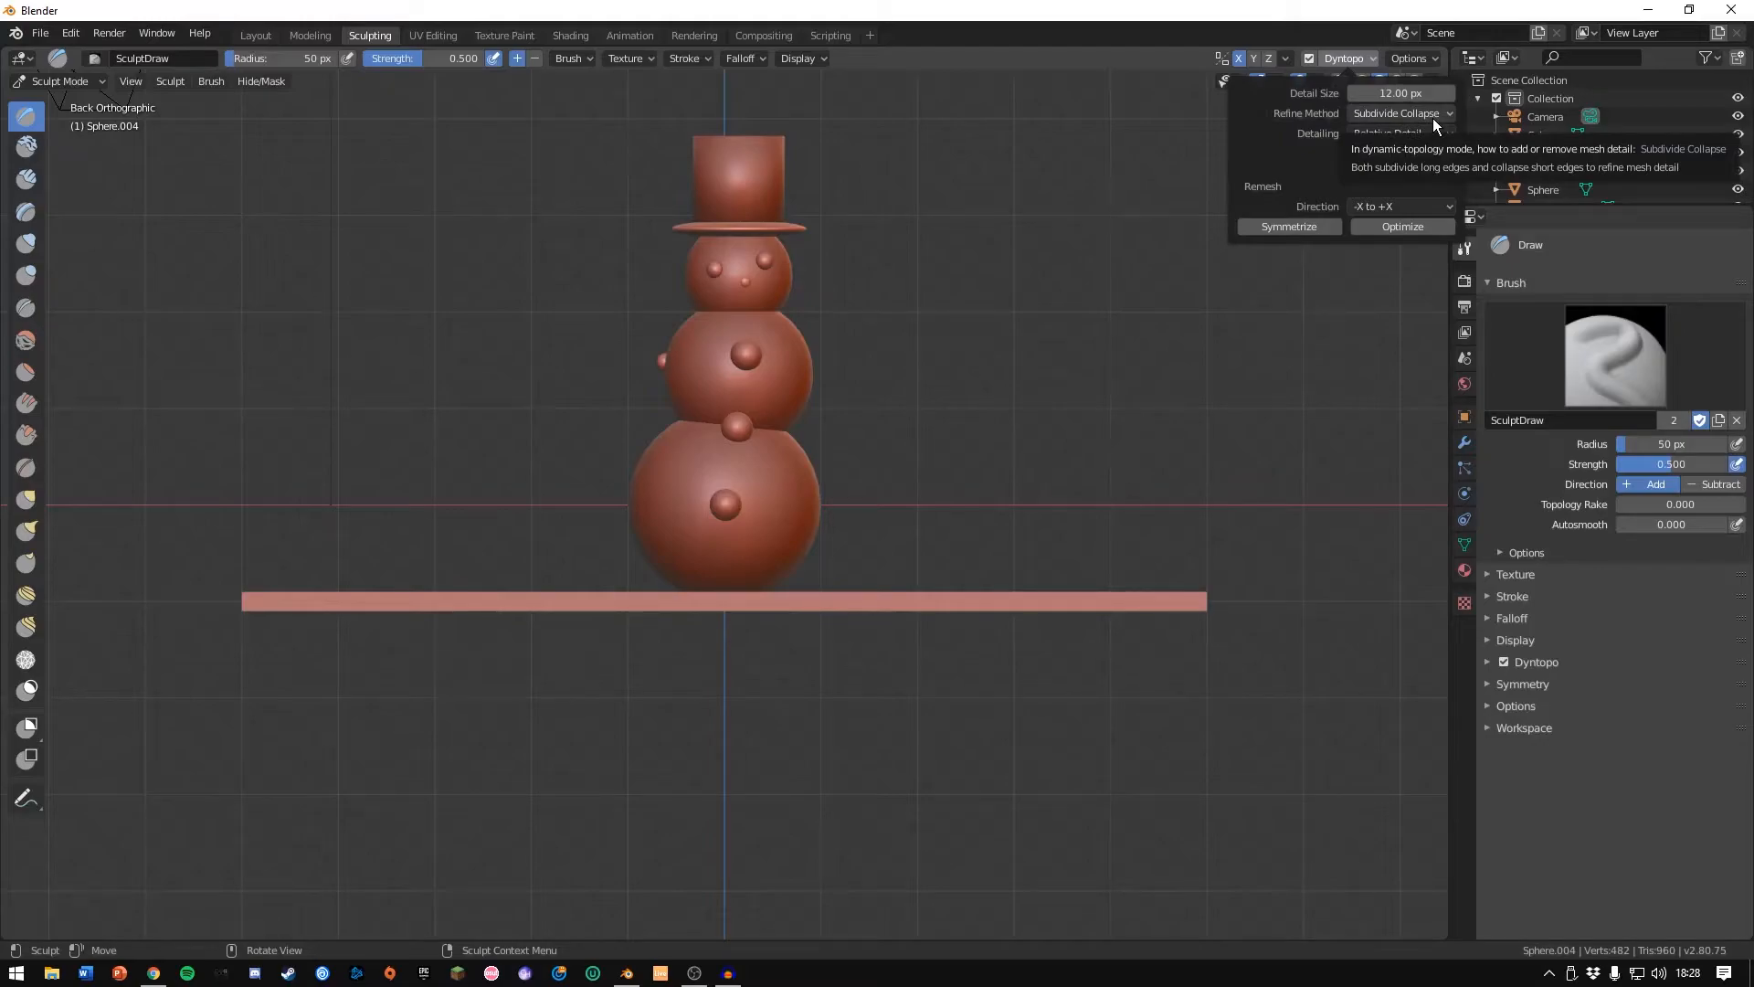
click(1309, 58)
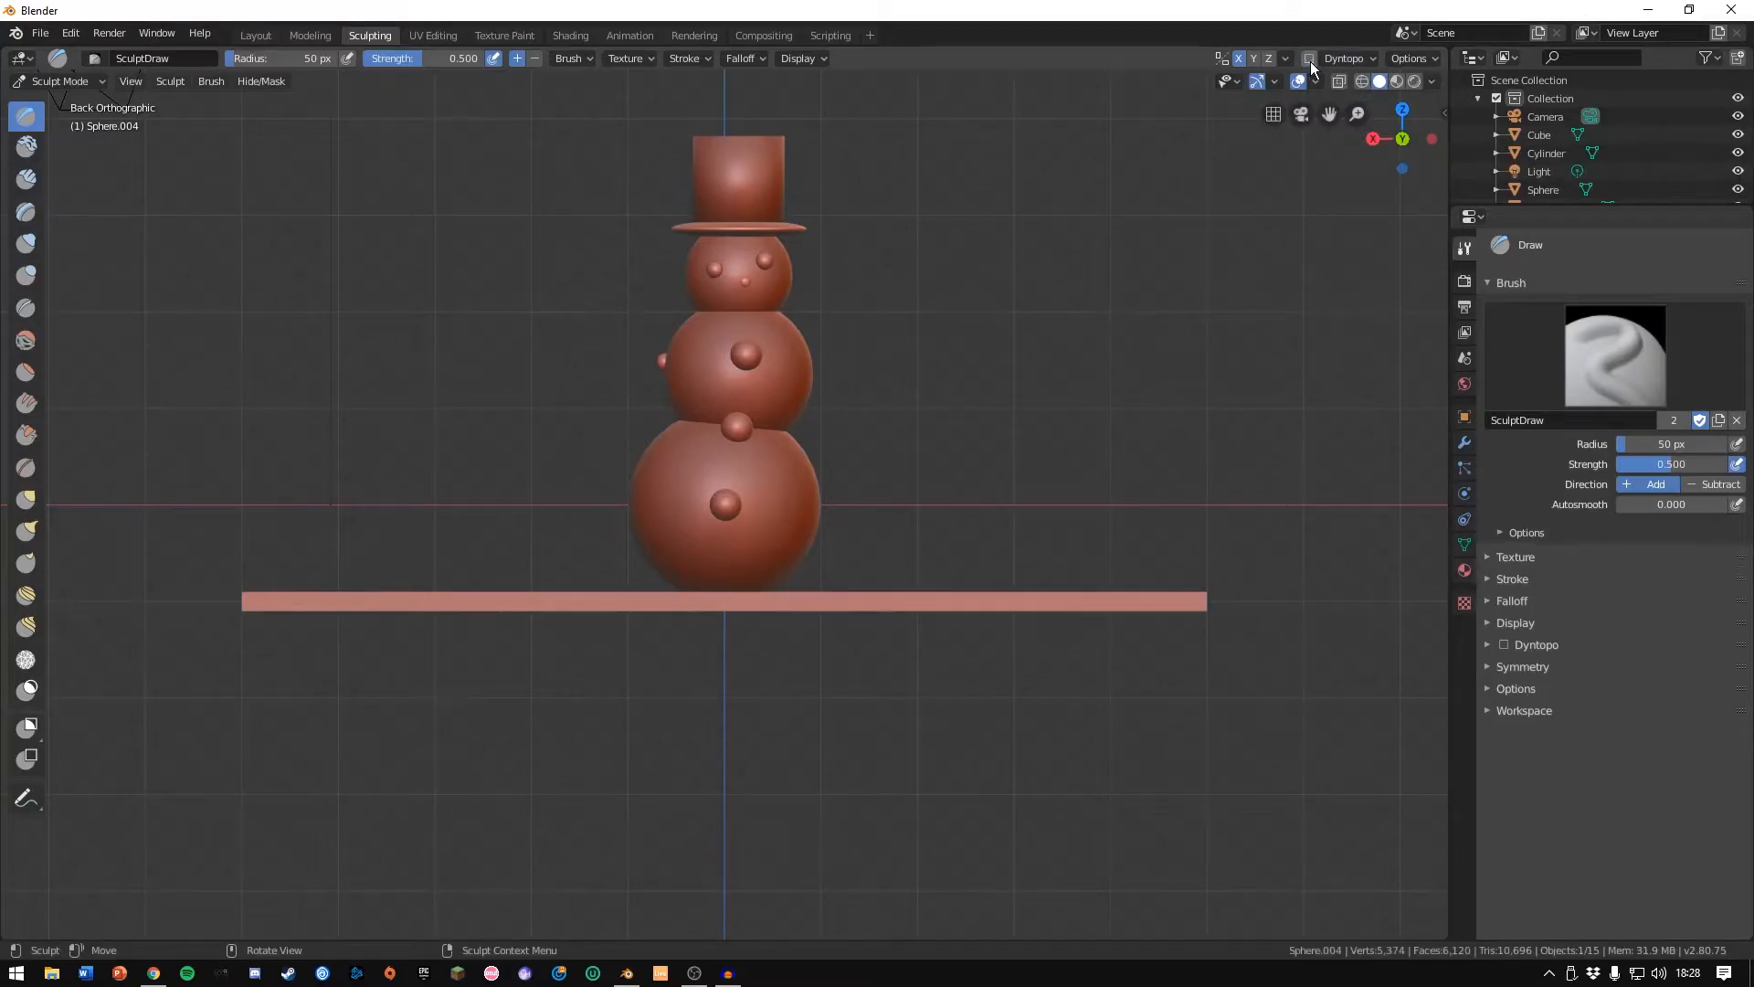
Try pulling a long arm out of the side ball with the Snake Hook brush at 18 px radius, without Dyntopo.
click(26, 530)
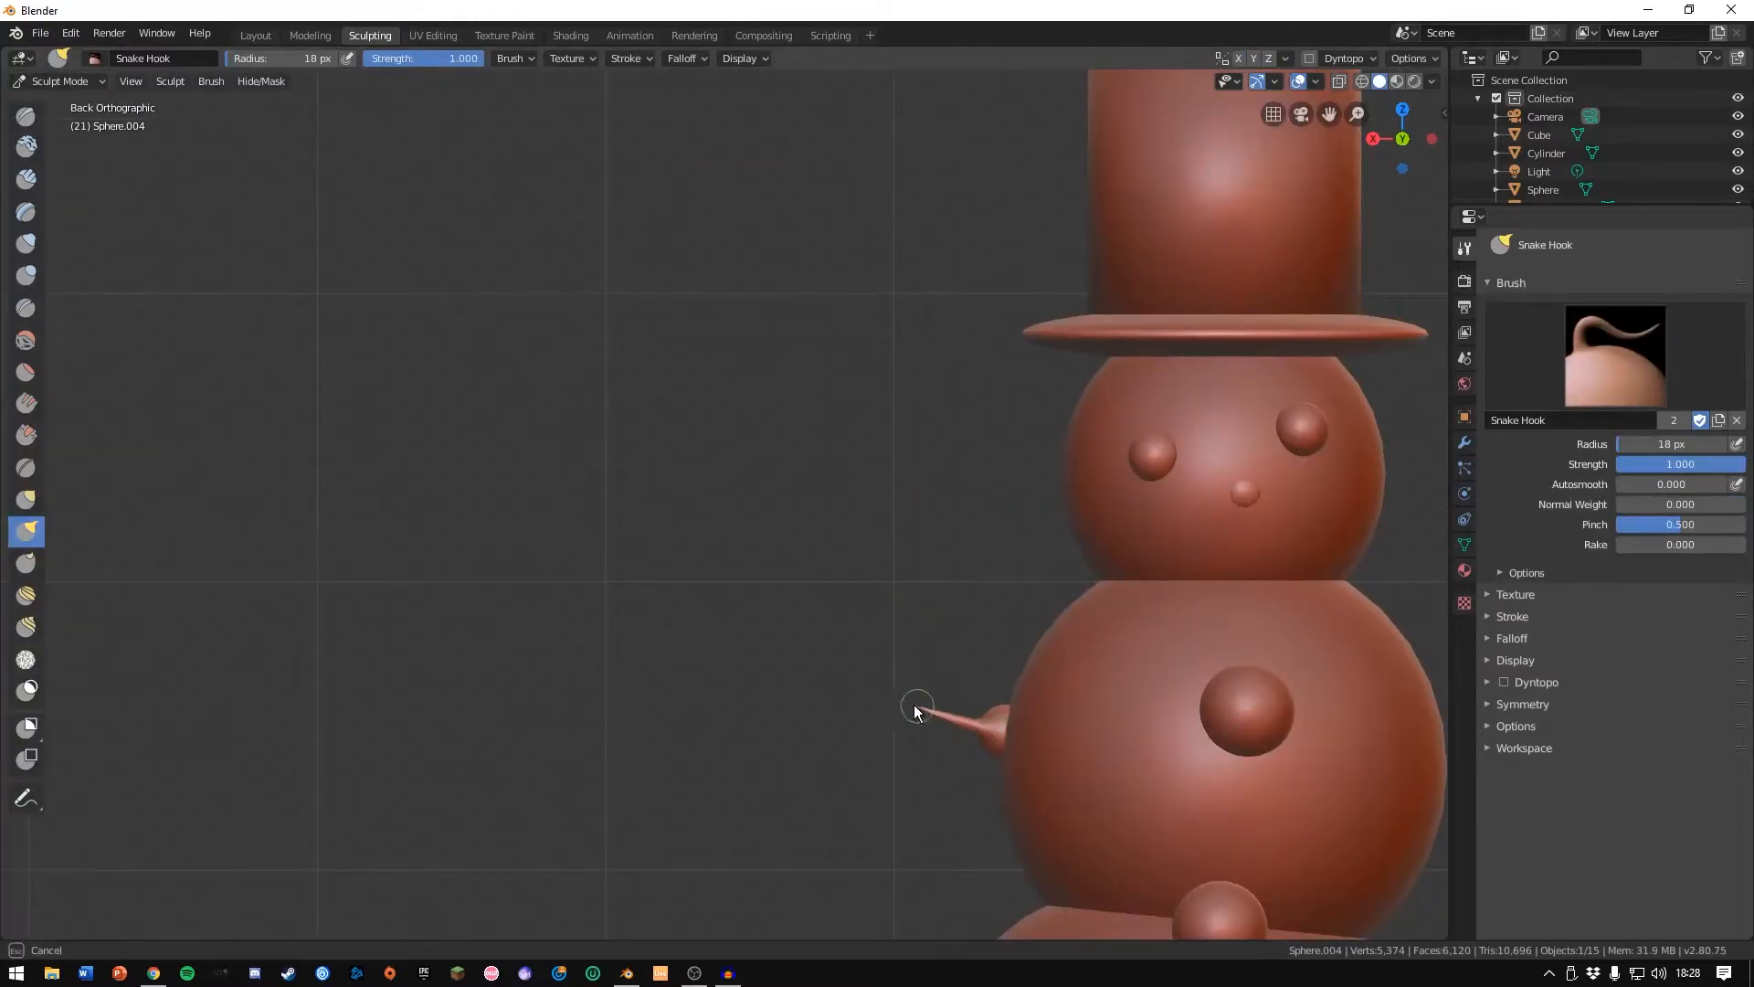
mouse_move(916, 711)
mouse_down()
mouse_move(712, 693)
mouse_move(258, 842)
mouse_up()
scroll(848, 806, down, 2)
scroll(848, 806, down, 6)
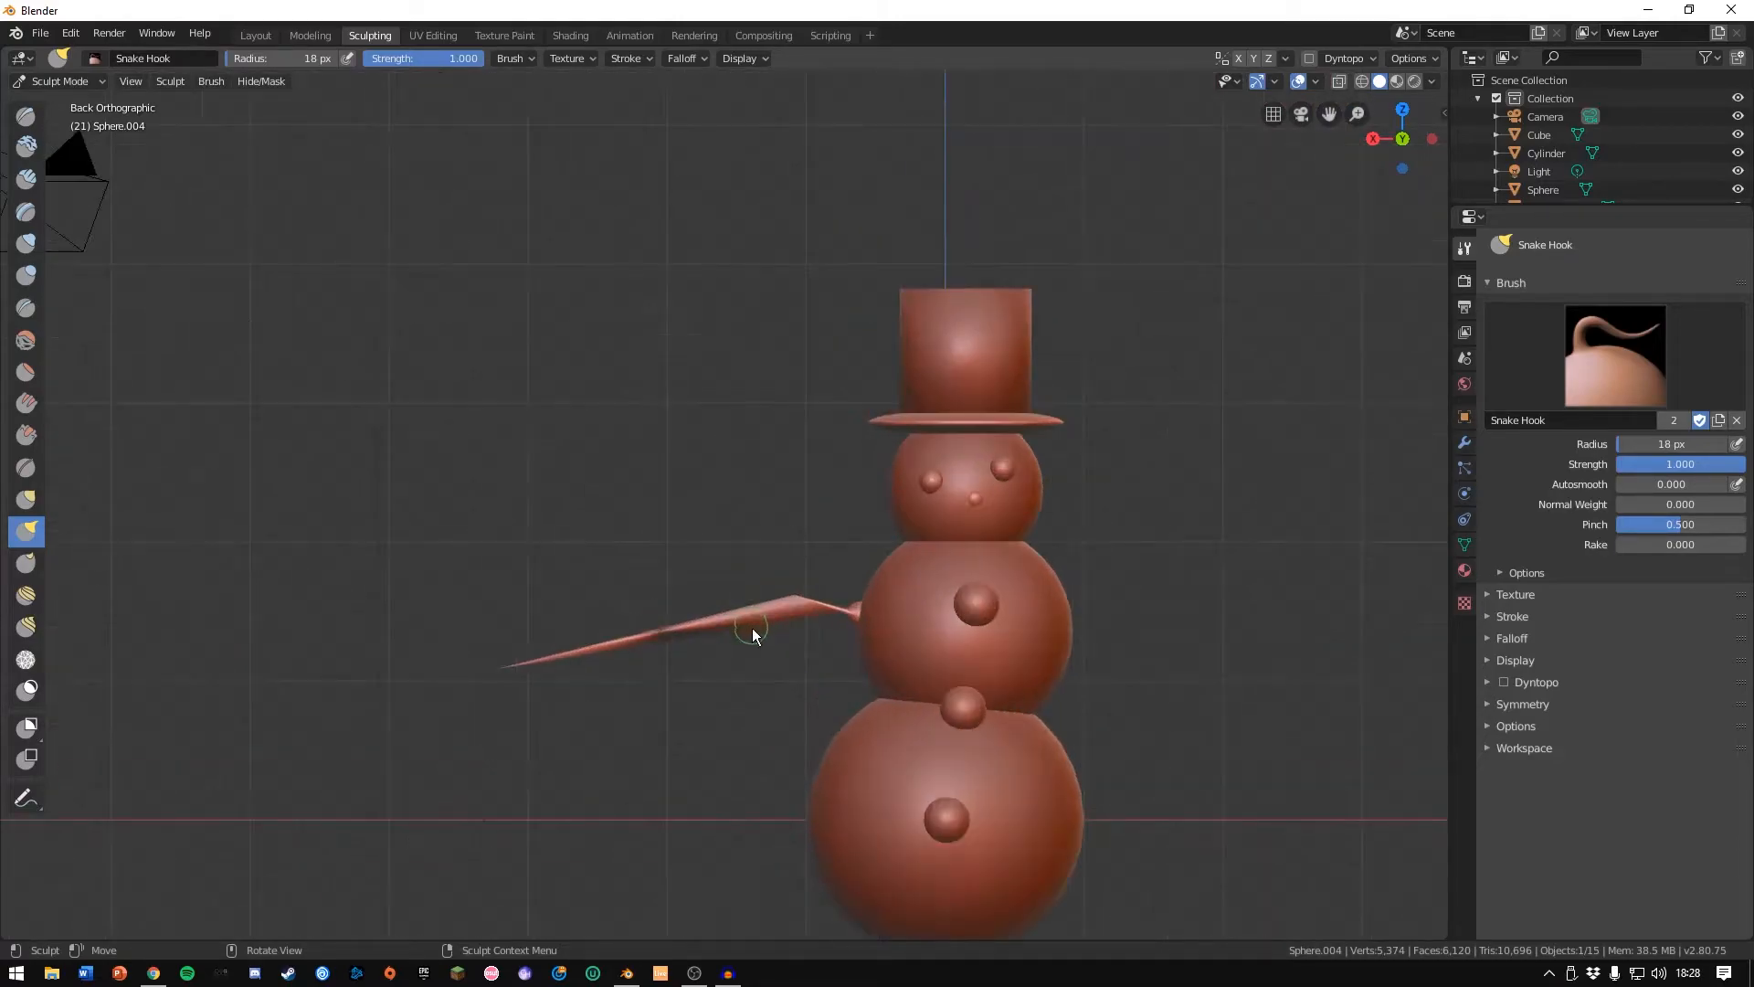
Enable Dyntopo with Brush Detail and the Subdivide Edges refine method, and adjust the detail percentage.
click(1308, 57)
click(1226, 106)
click(1362, 58)
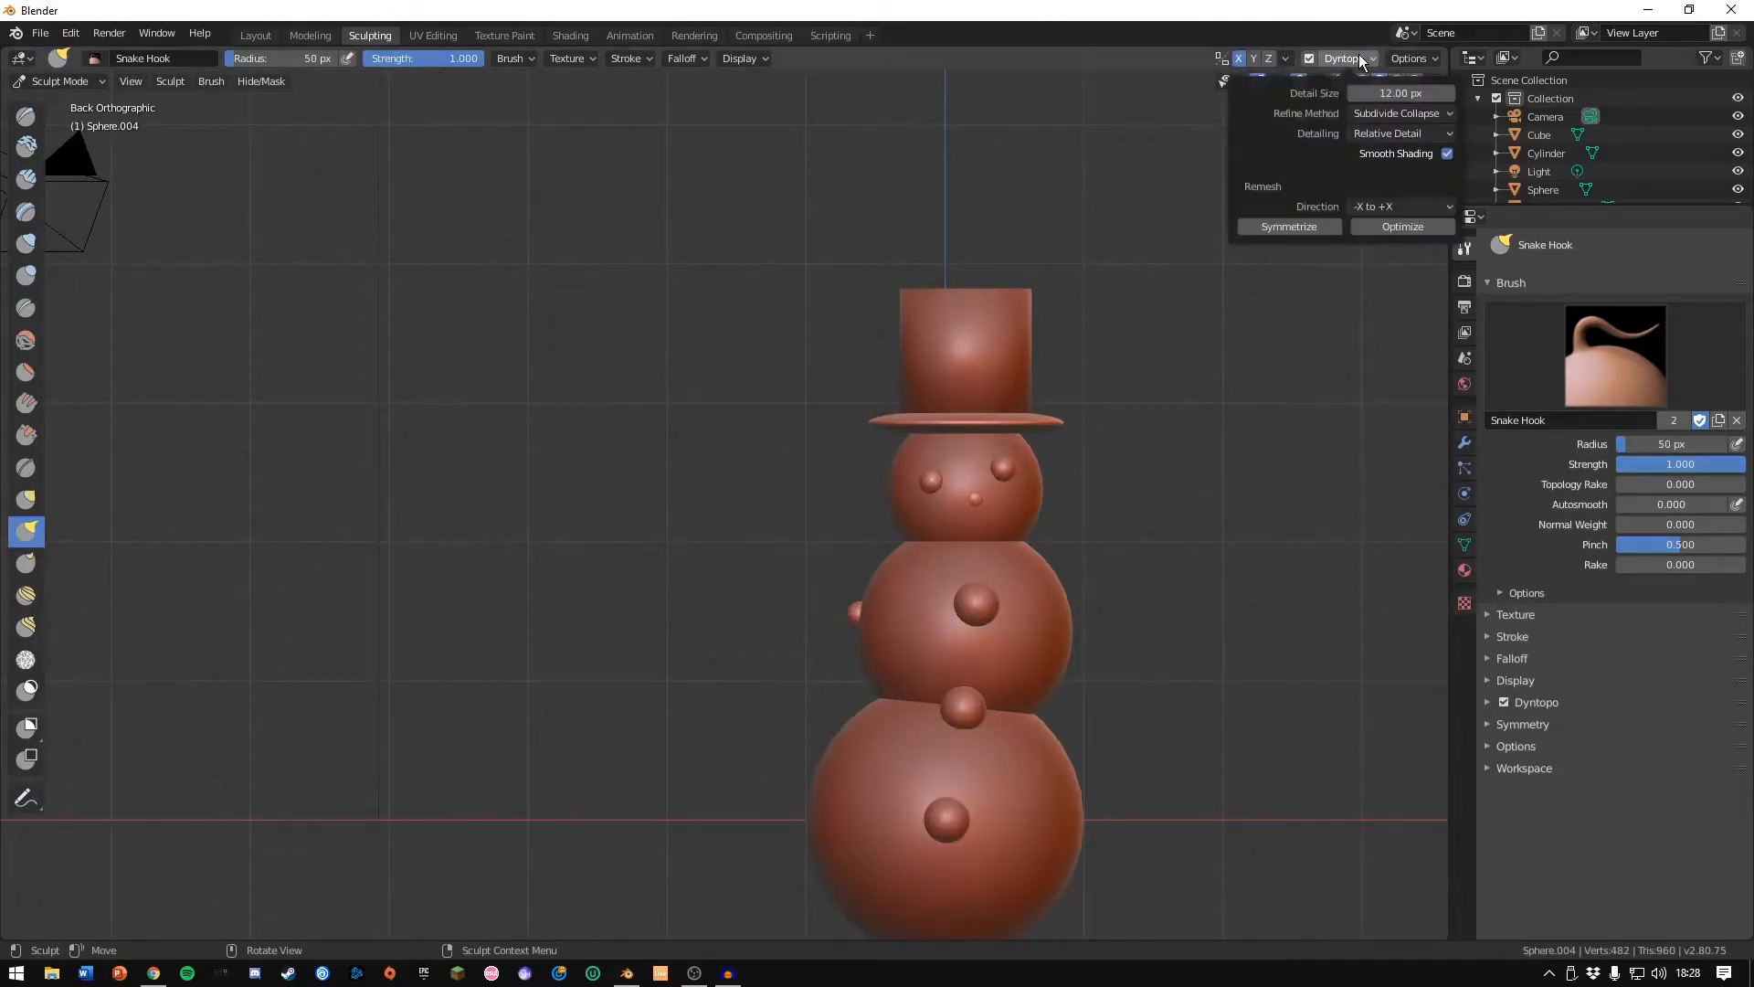
click(1417, 137)
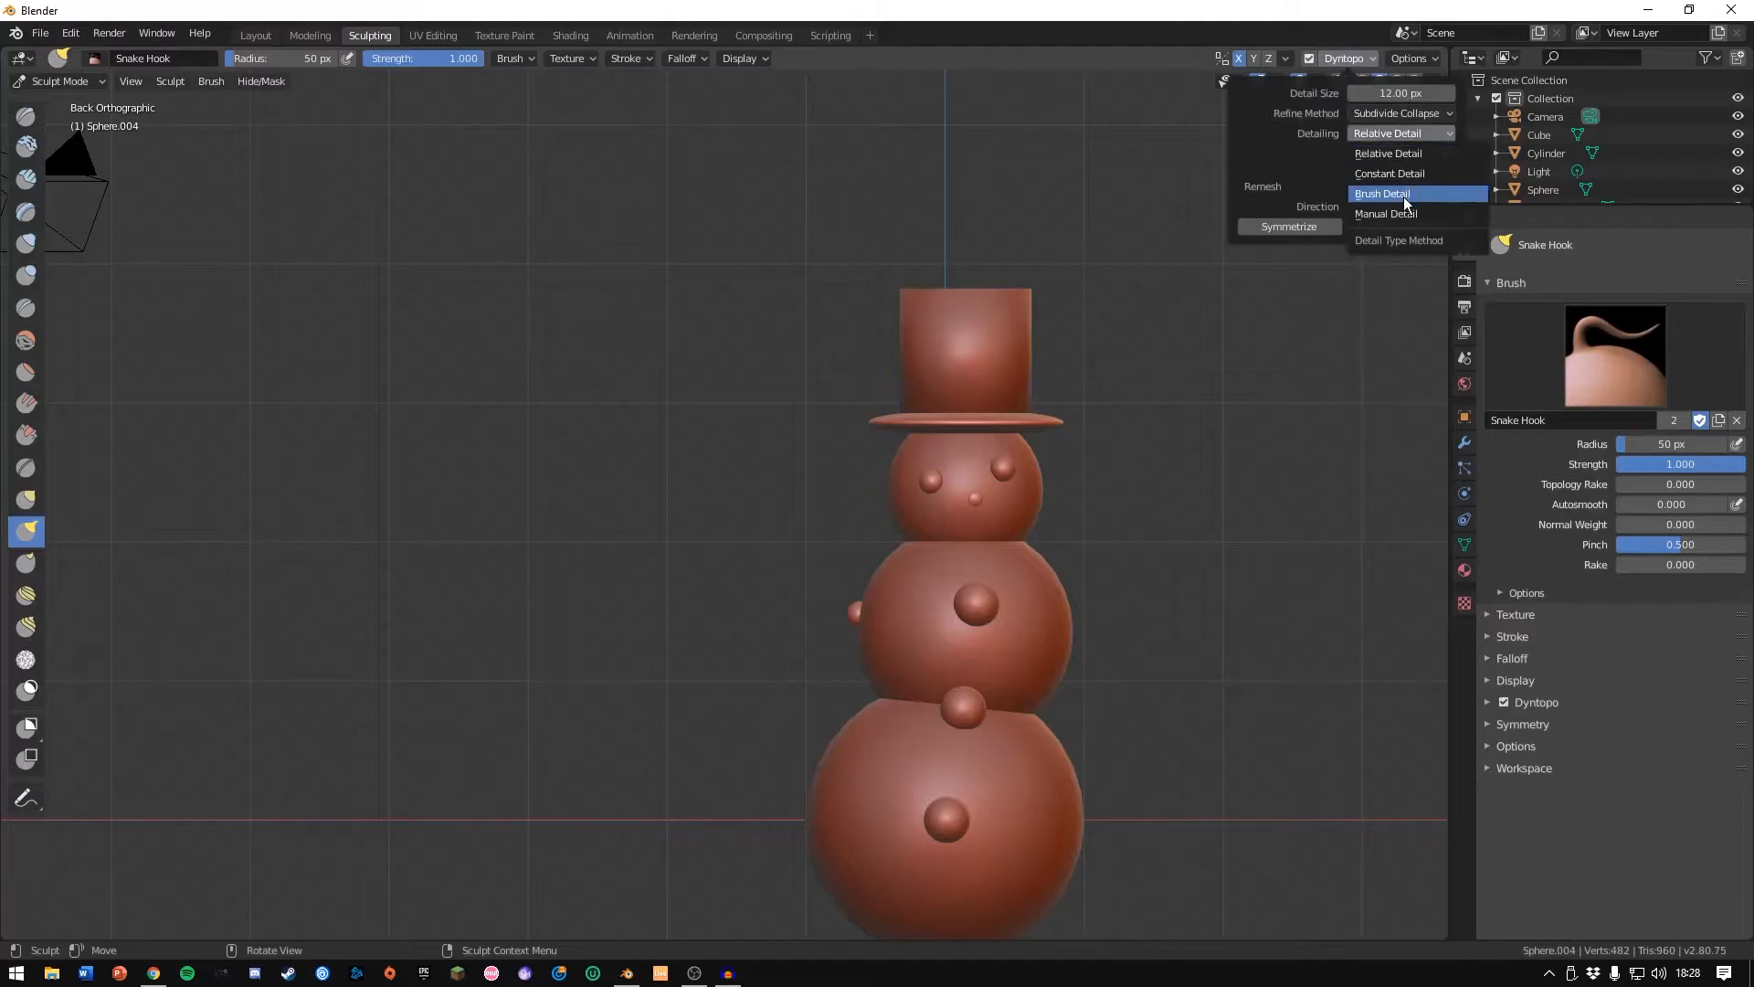
click(1403, 195)
click(1412, 113)
click(1401, 137)
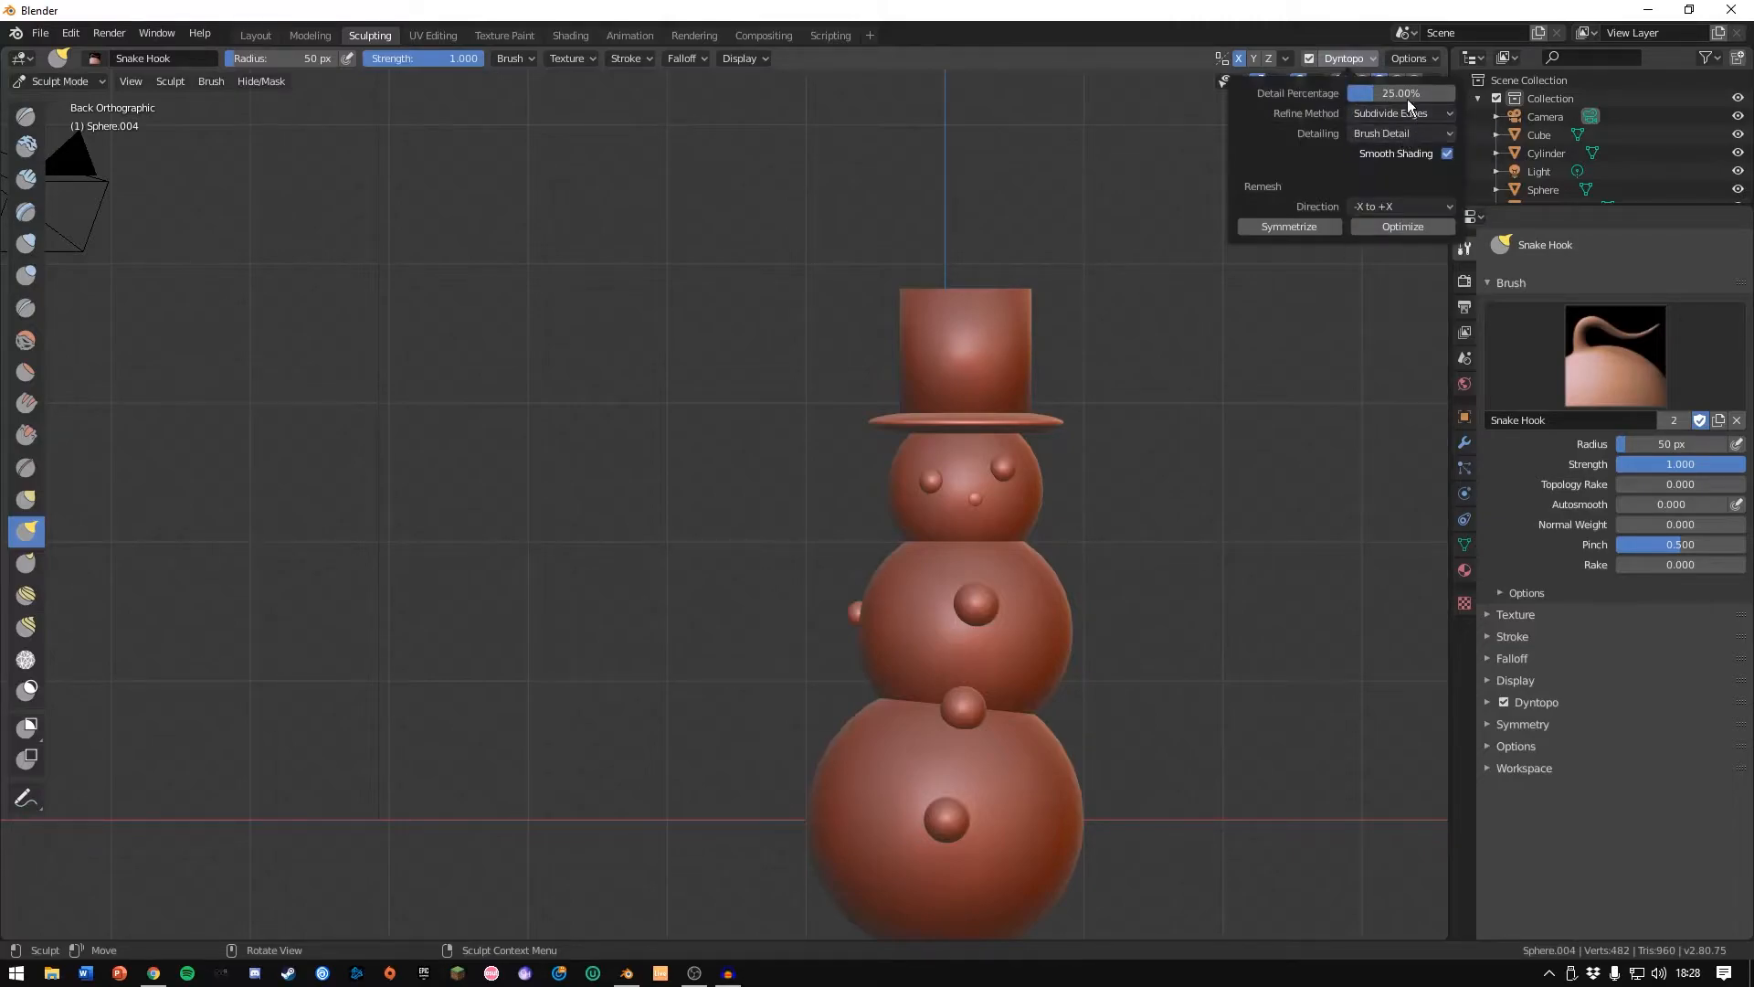
drag(1375, 92, 1404, 93)
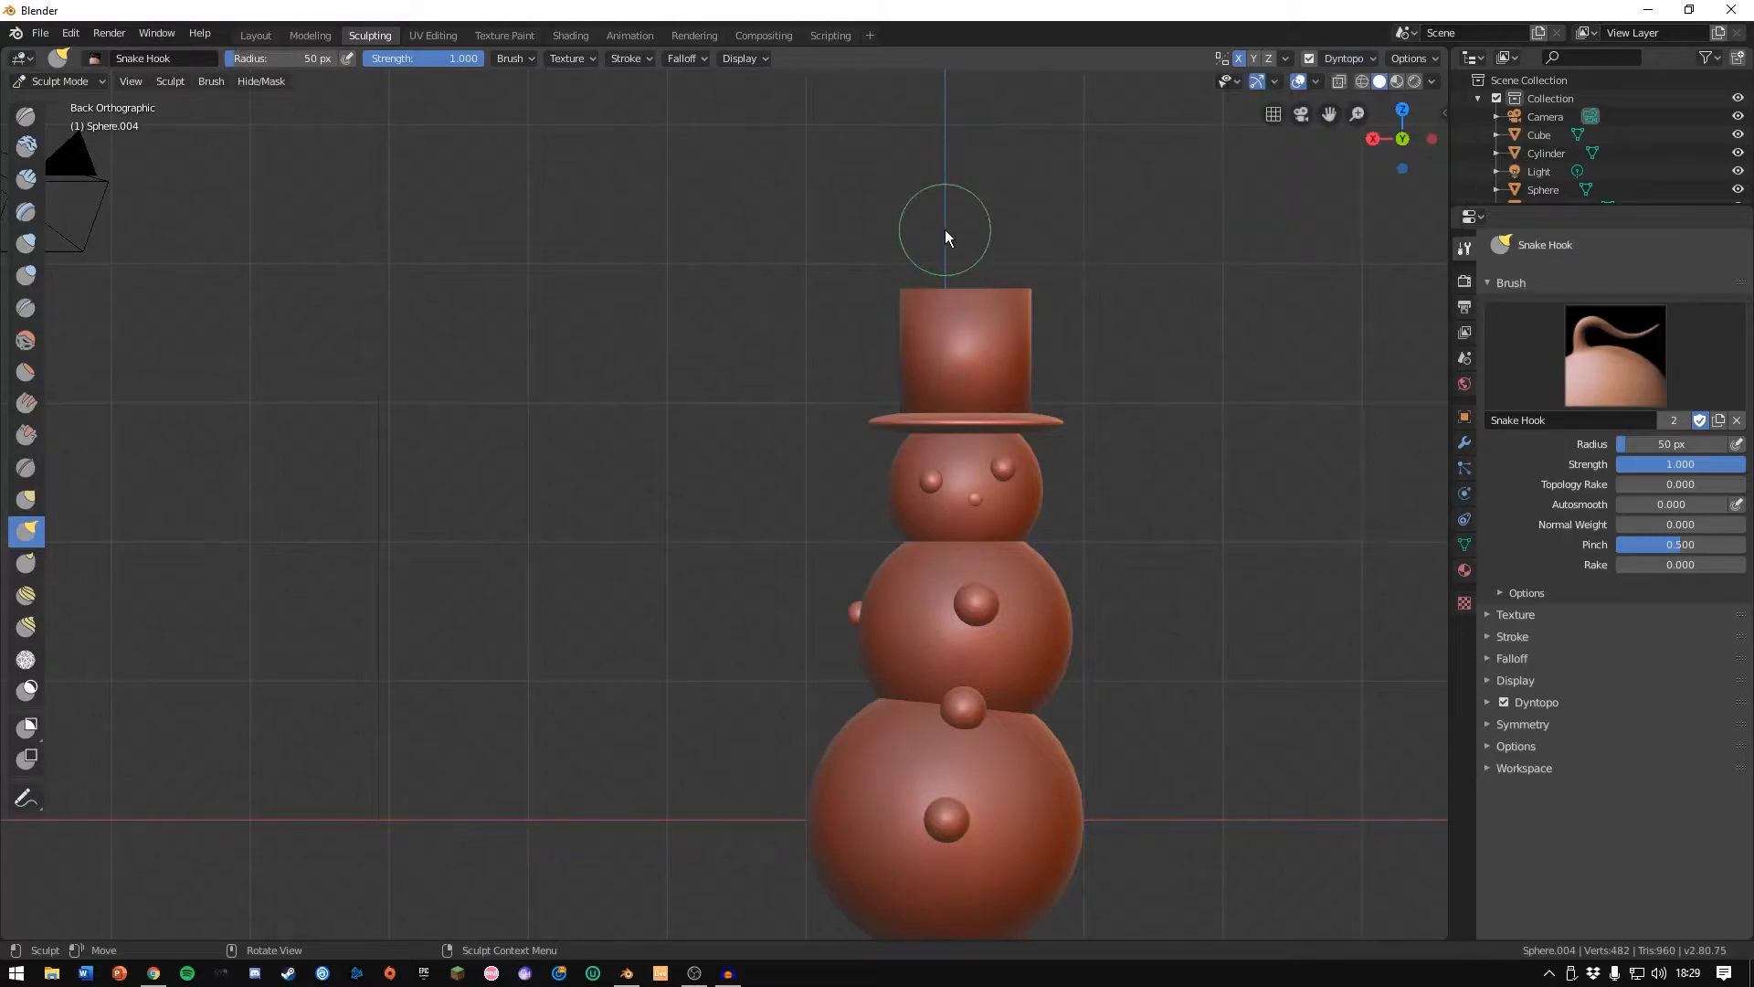
Try pulling an arm out of the side ball with the Snake Hook brush at 42 px radius, and undo the stroke.
scroll(852, 634, up, 8)
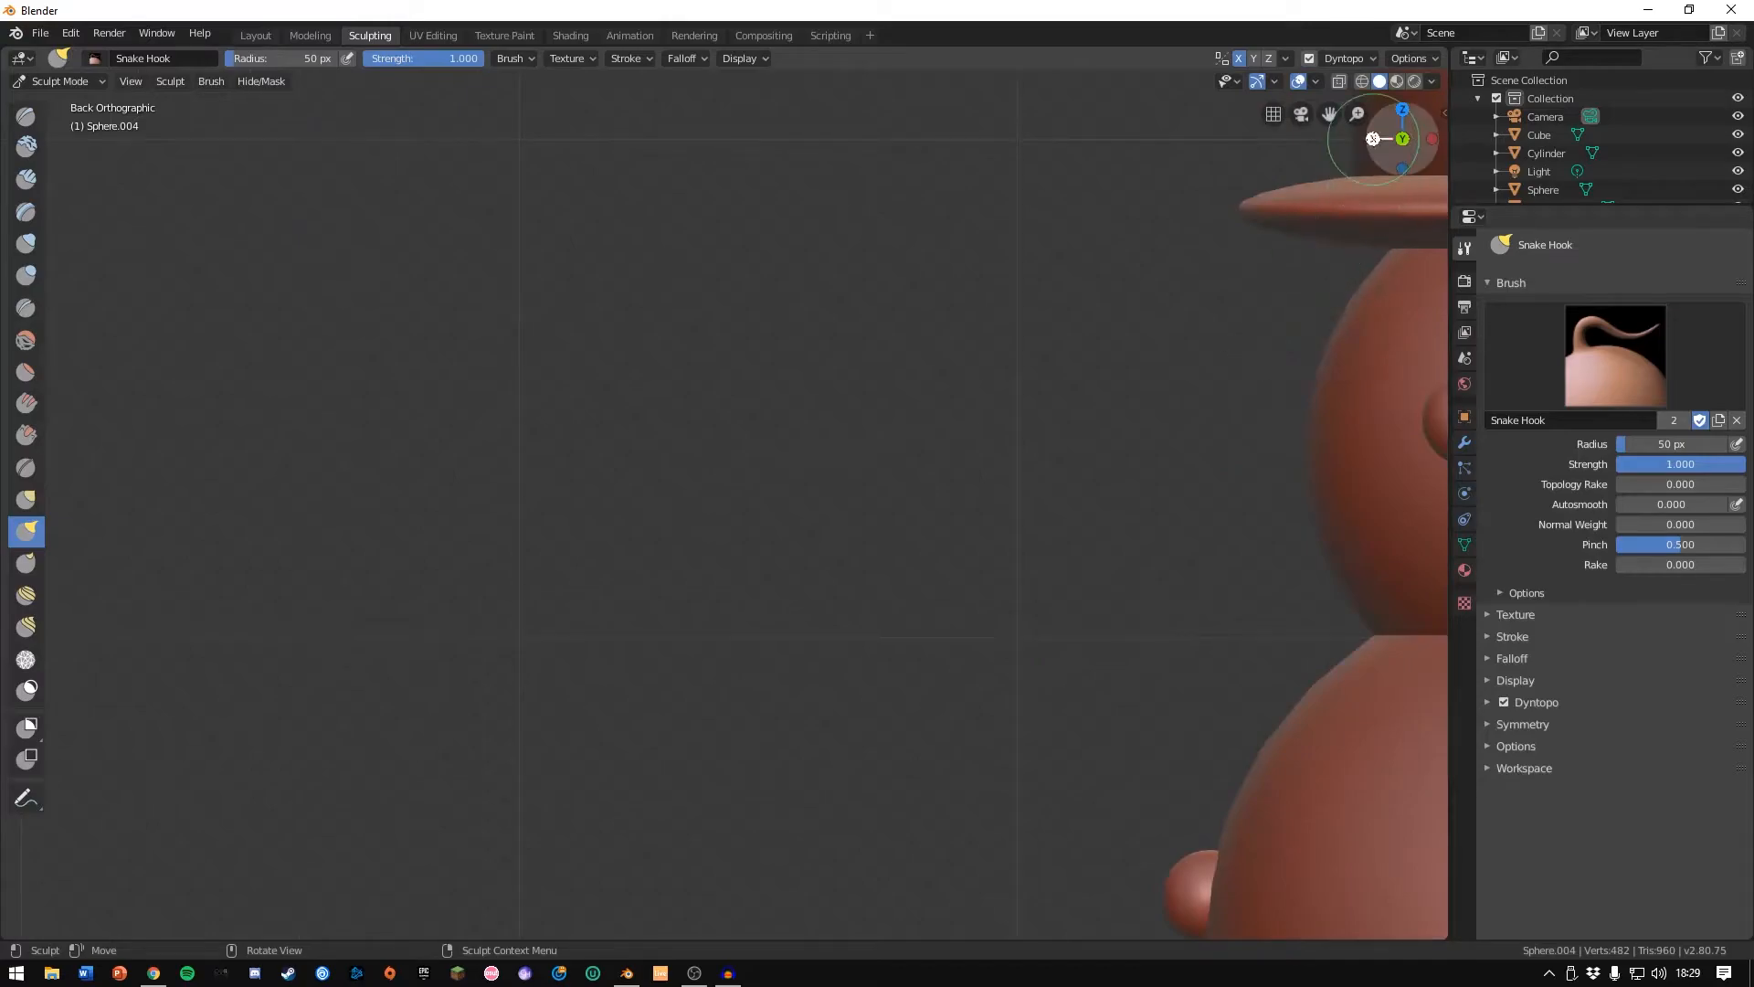
scroll(1225, 495, down, 4)
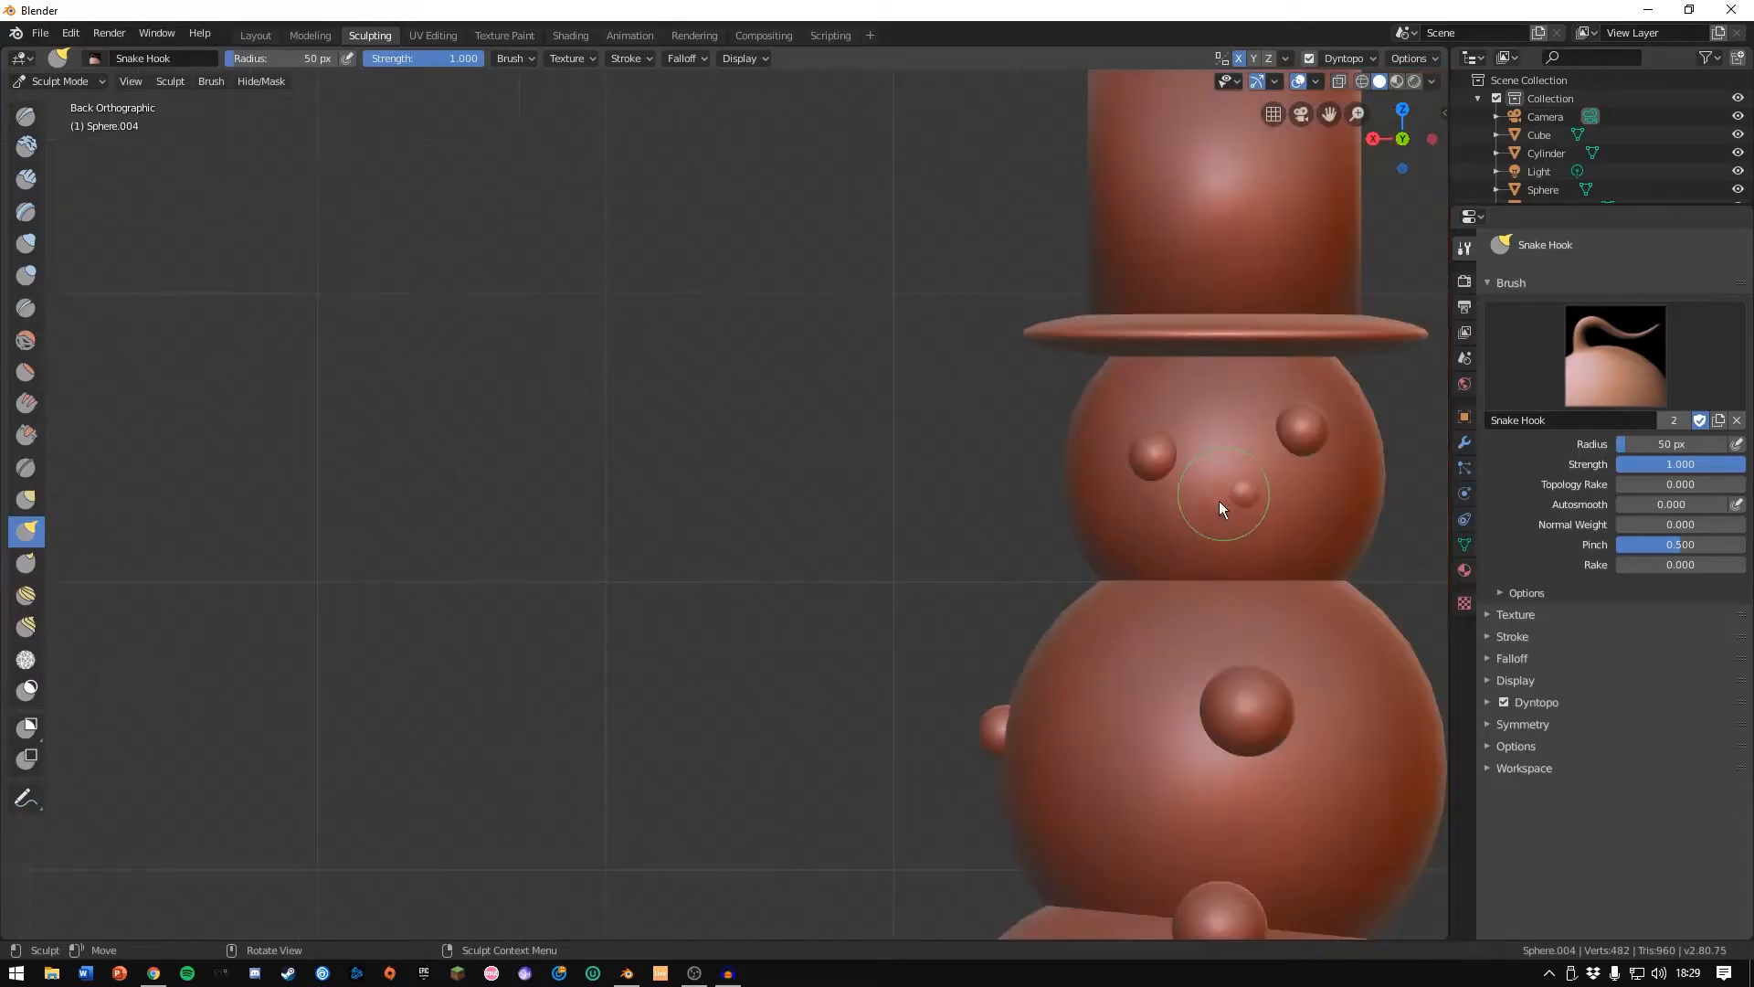
scroll(968, 776, up, 2)
drag(1327, 102, 990, 590)
scroll(708, 517, up, 2)
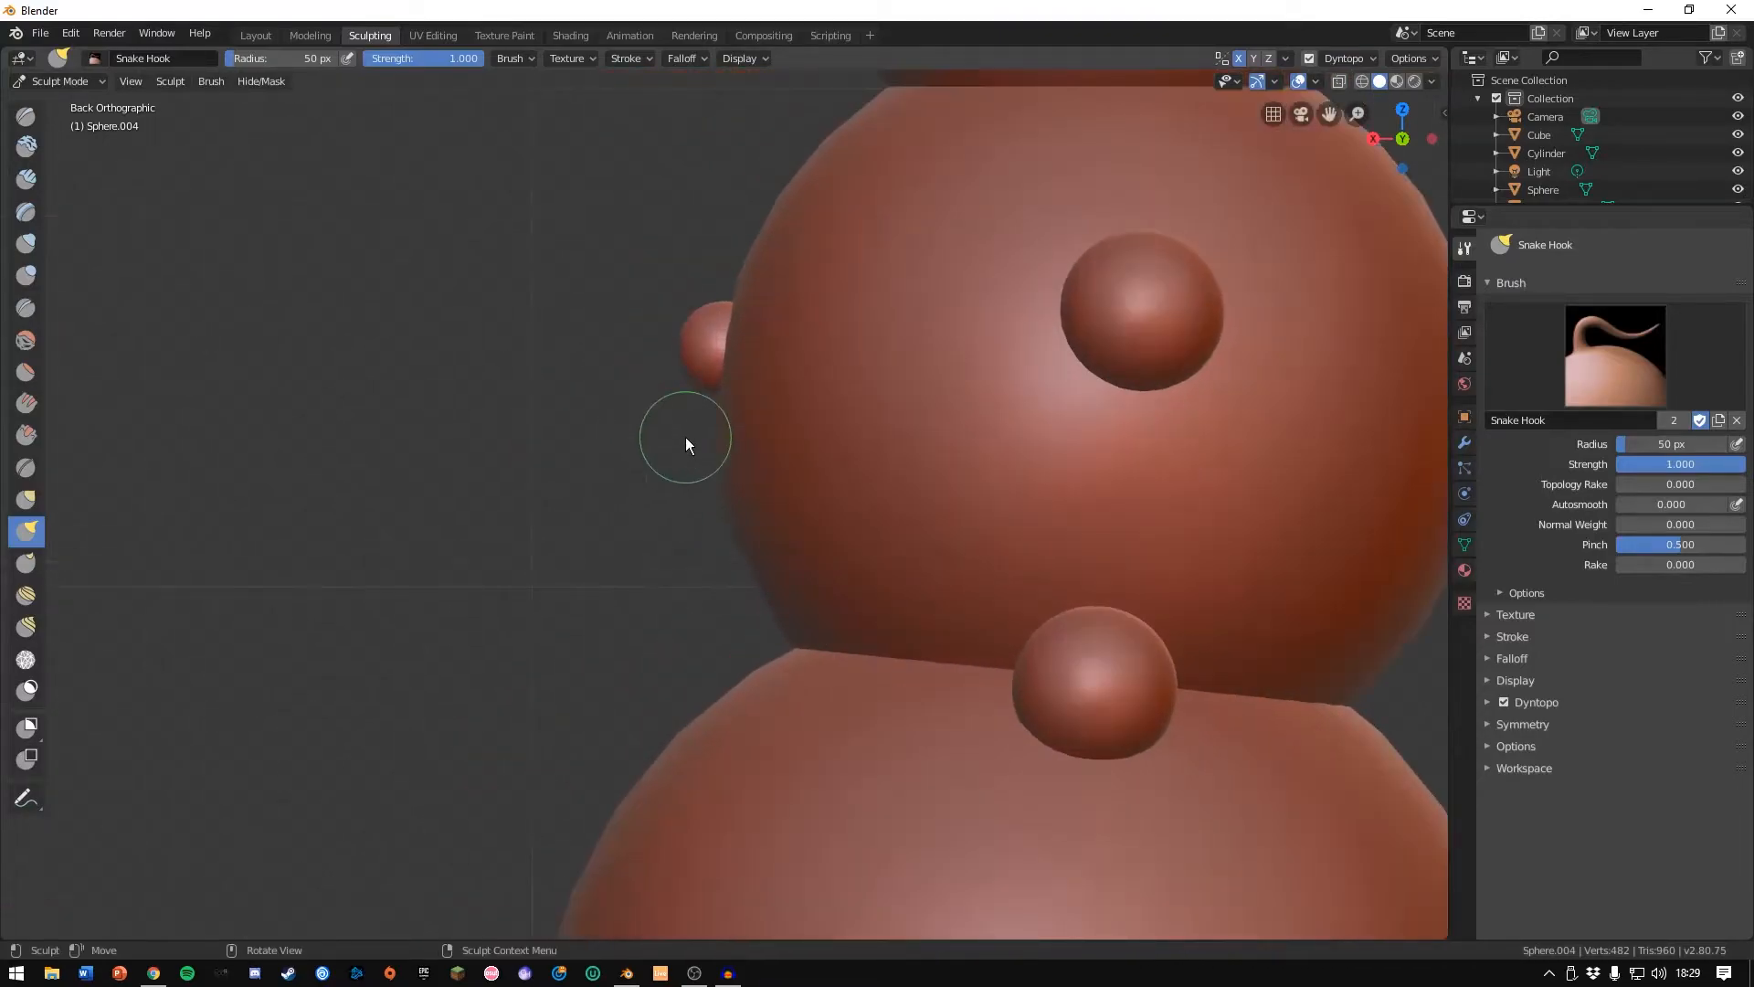
drag(1154, 553, 1133, 550)
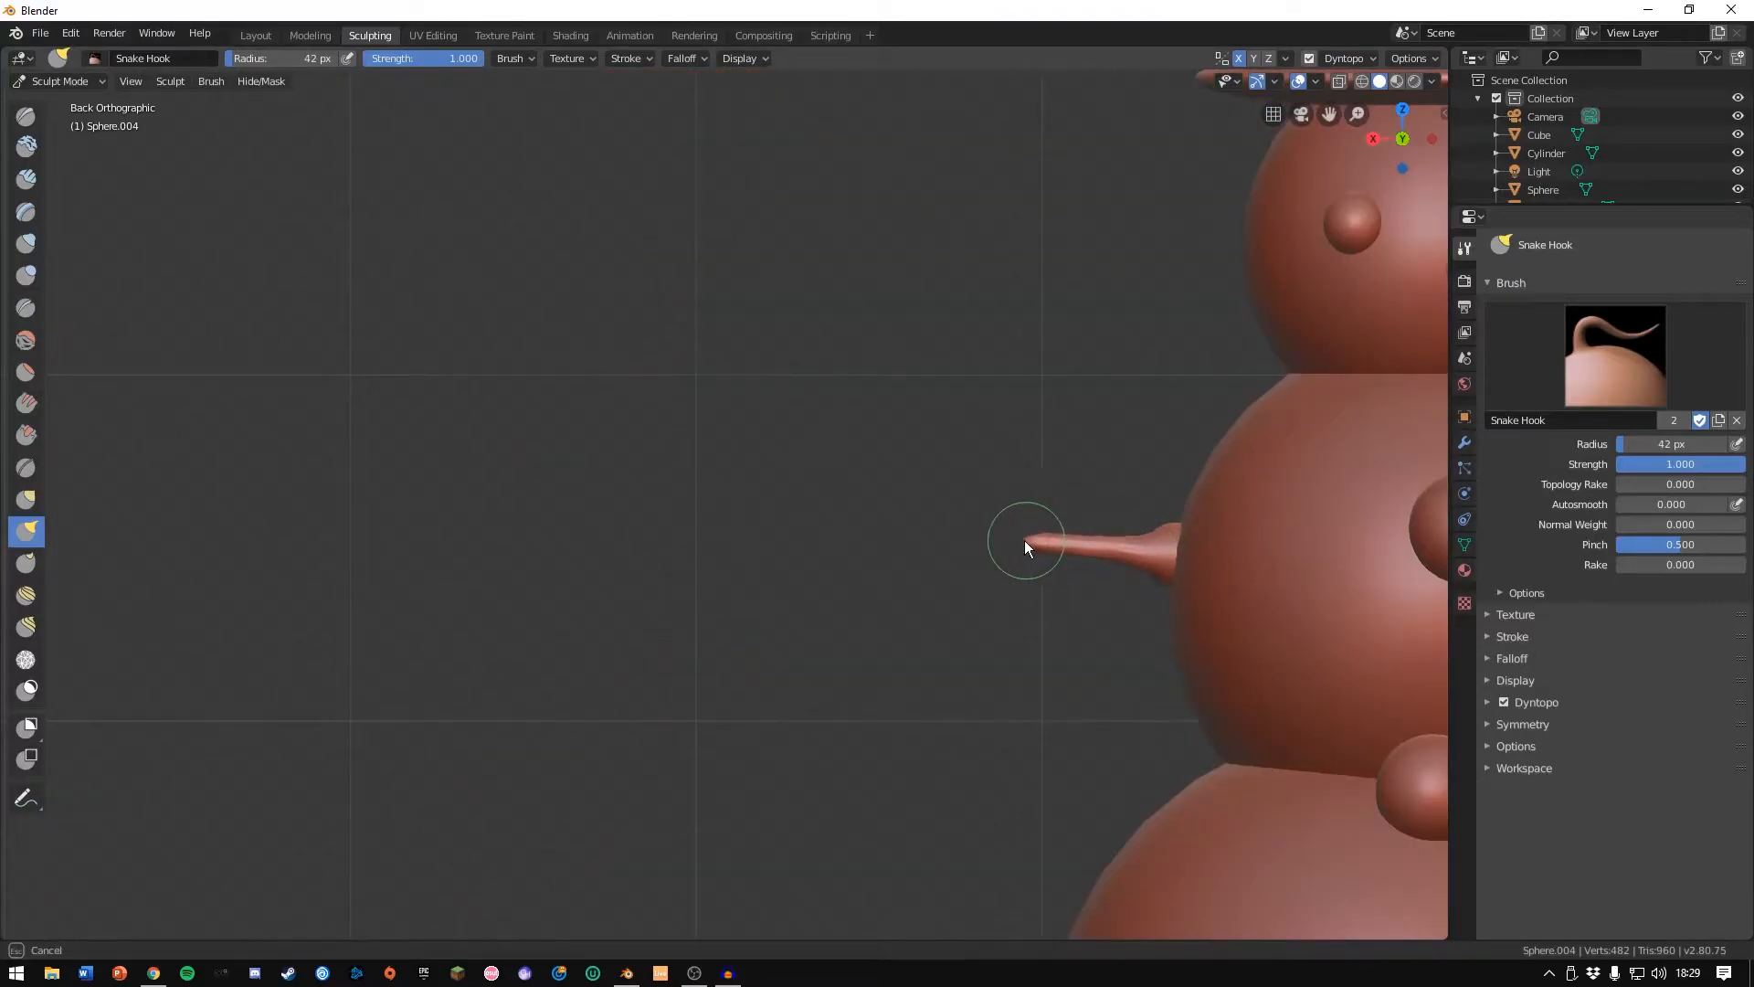
drag(1025, 546, 1034, 546)
key(ctrl+z)
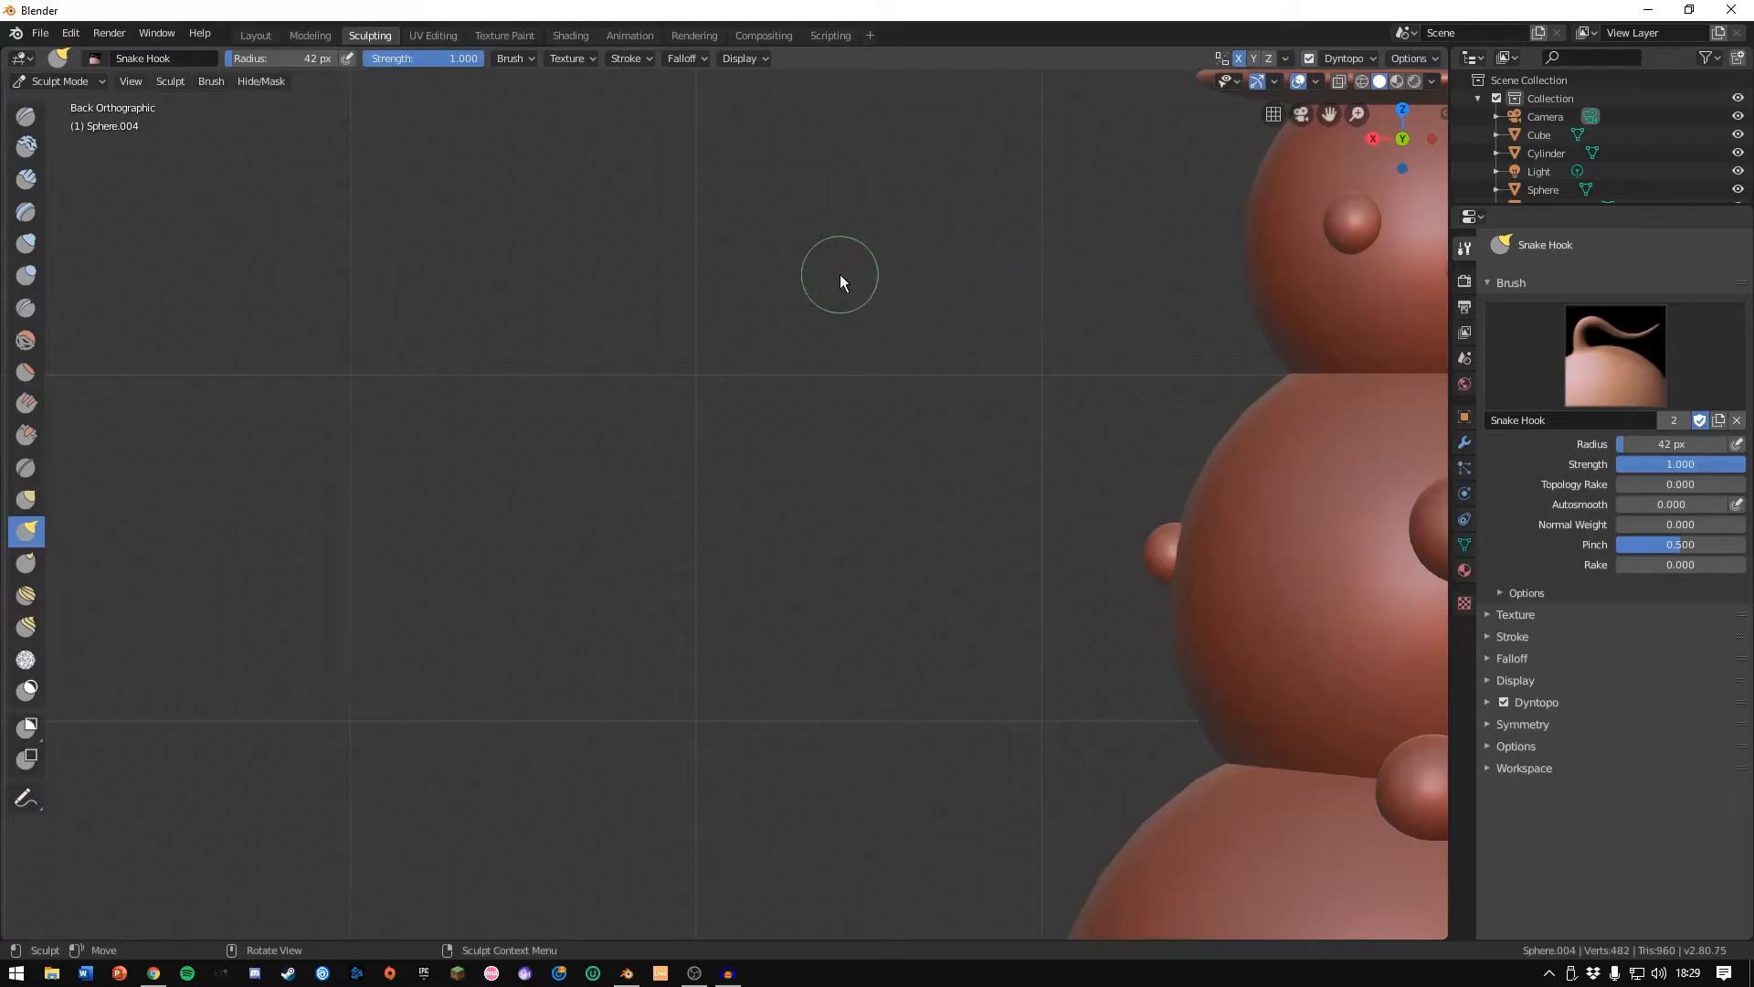
Turn off X mirroring and pull the side ball into a long arm with the Snake Hook brush at 58 px radius, evening out its thickness.
click(1238, 59)
drag(1153, 551, 1121, 551)
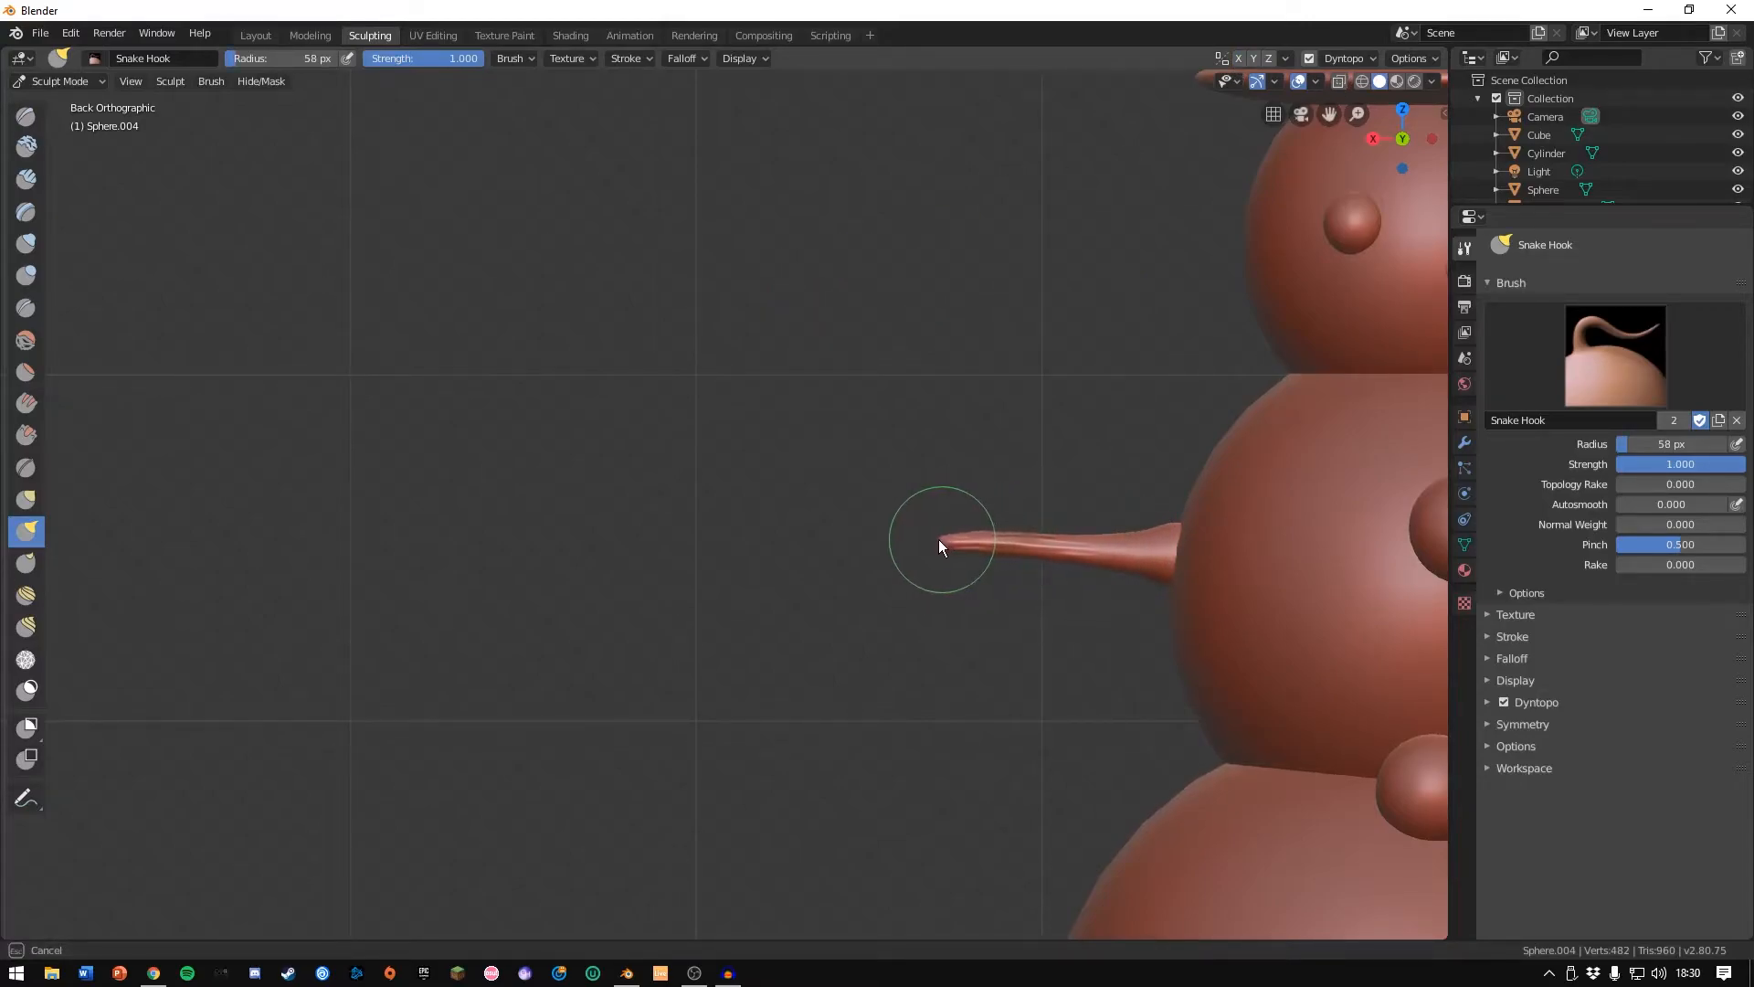
drag(871, 539, 557, 522)
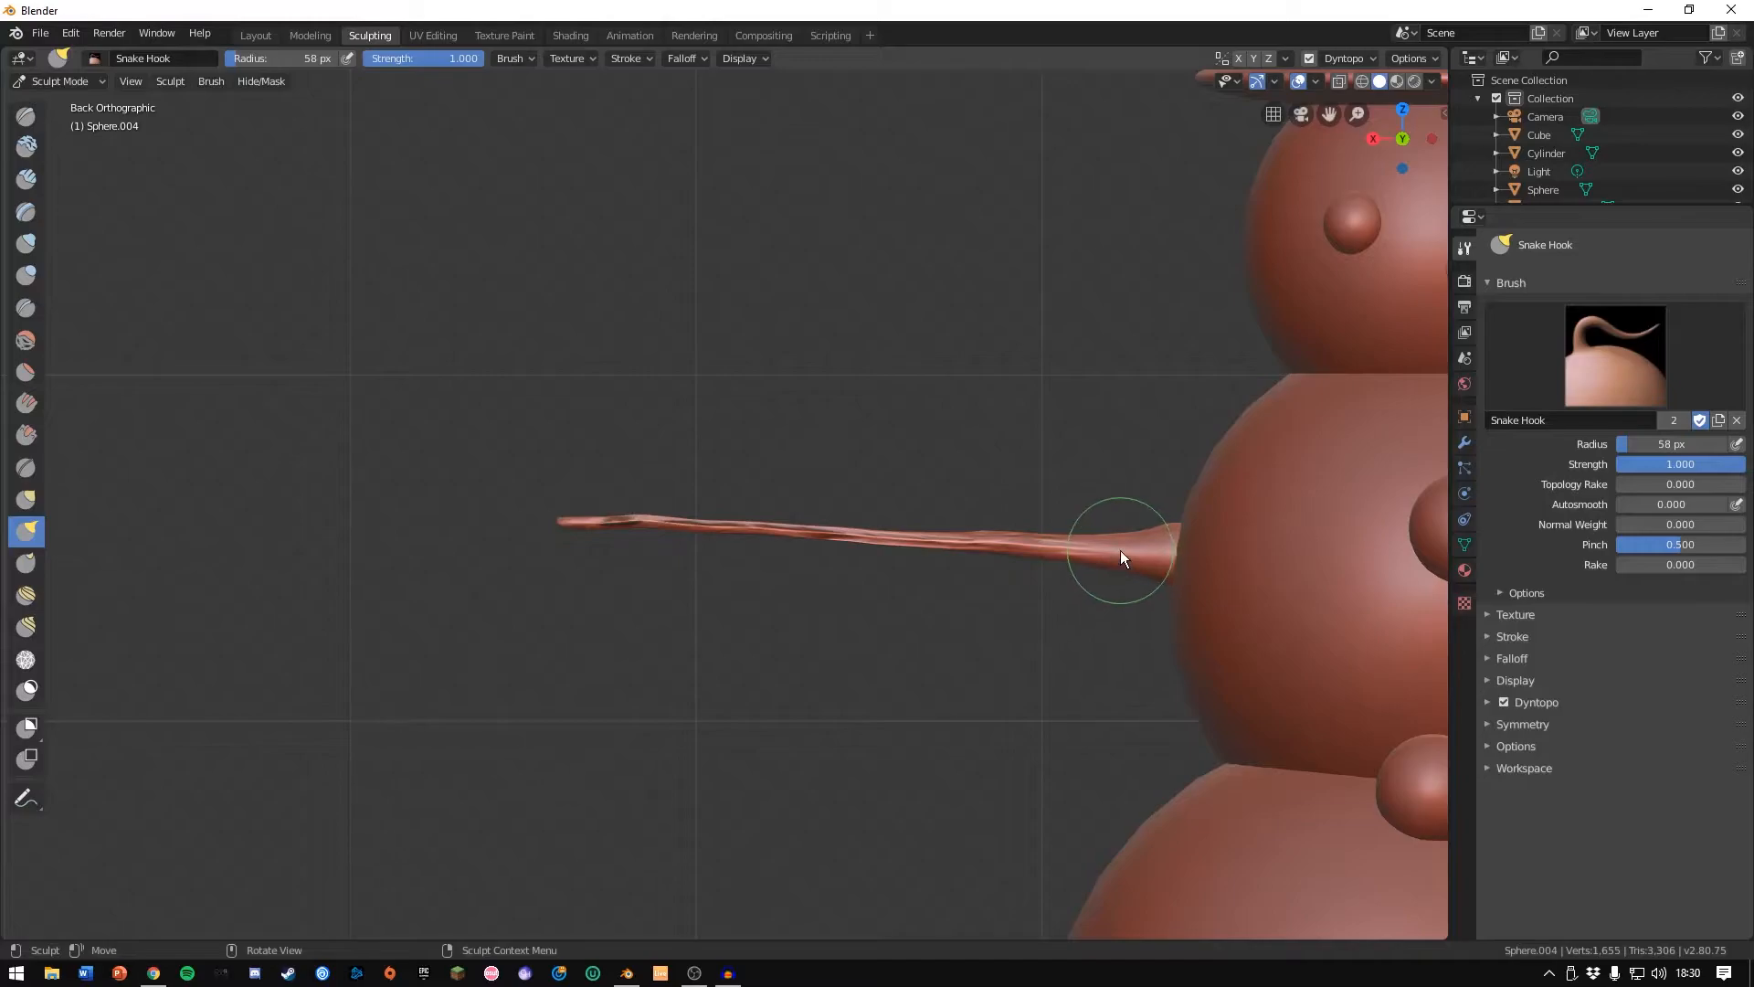
drag(1108, 554, 979, 543)
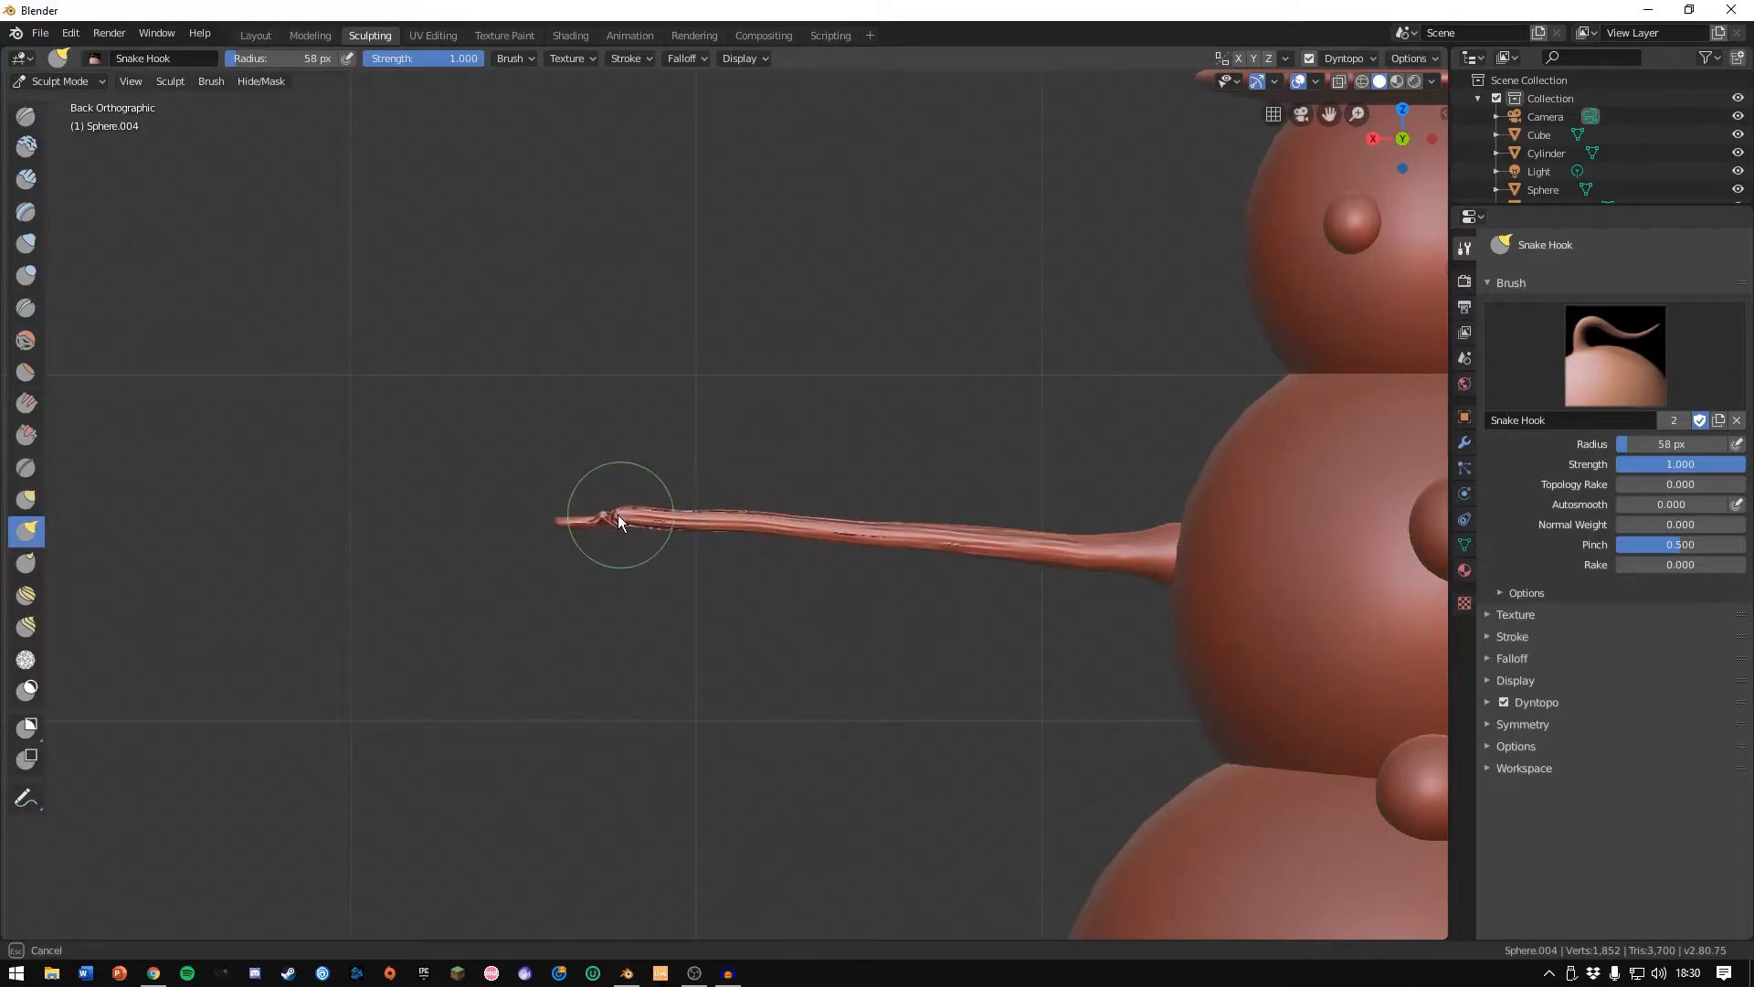
drag(580, 519, 536, 516)
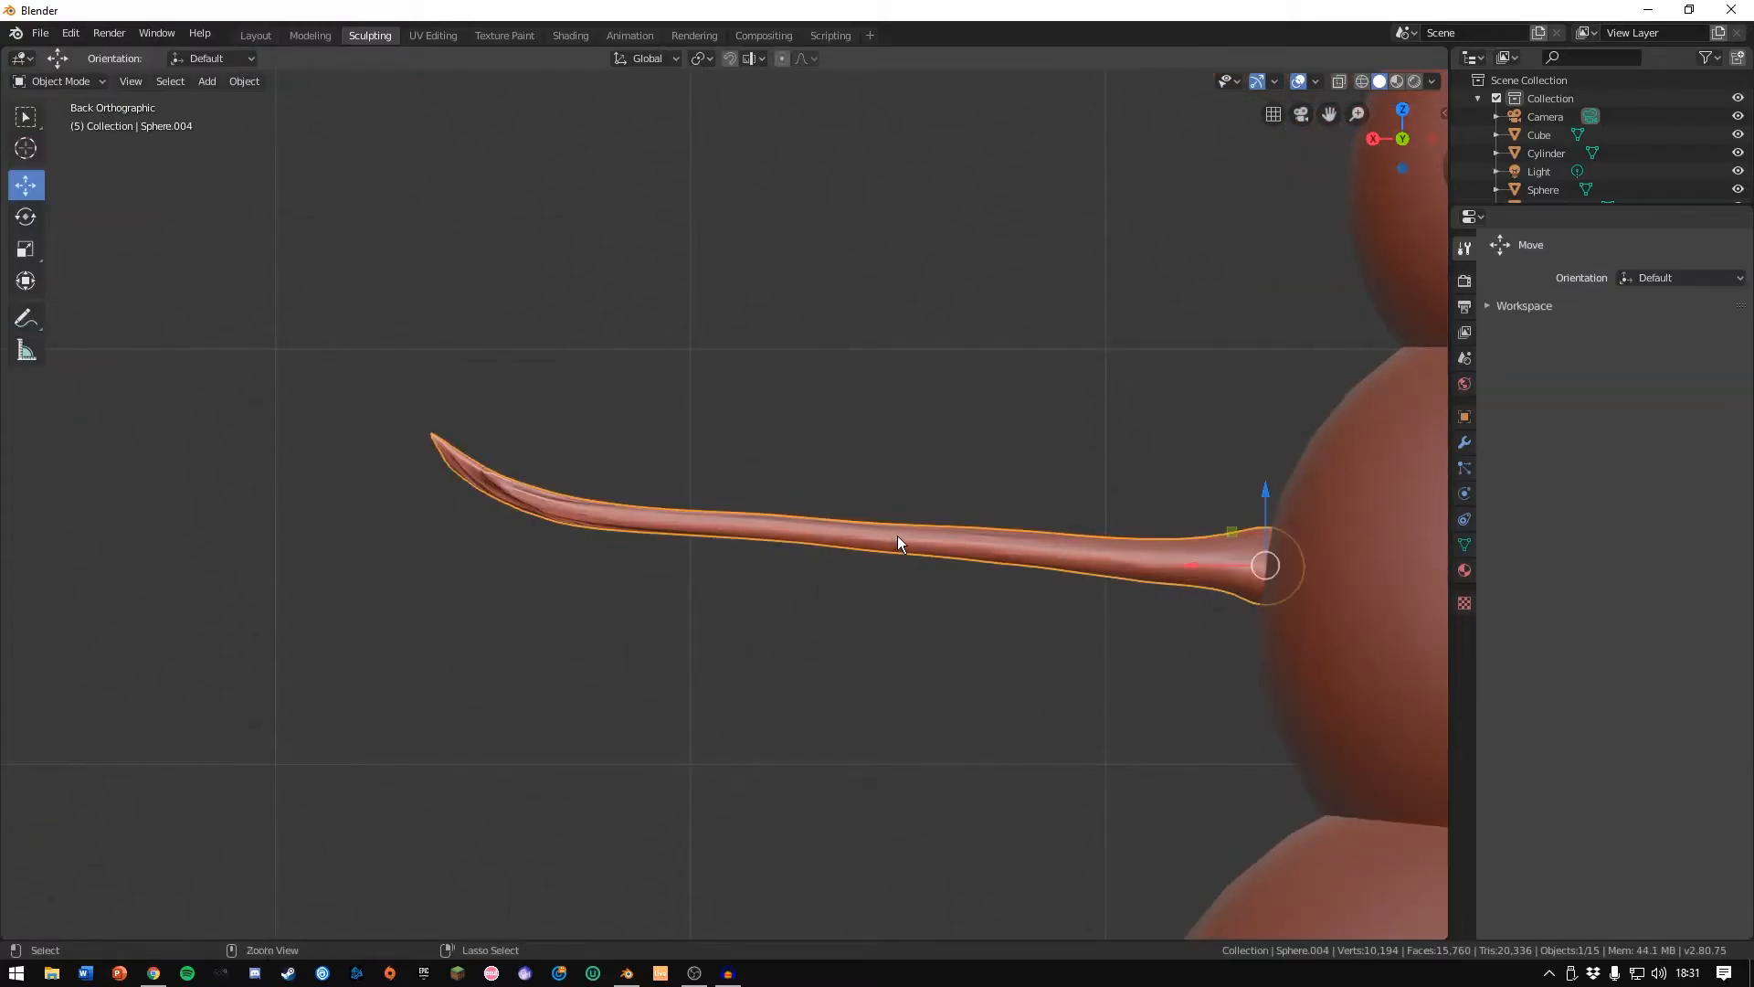
Paste a copy of the arm, mirror it on global X, and place it angled downward on the opposite side of the body.
right_click(919, 524)
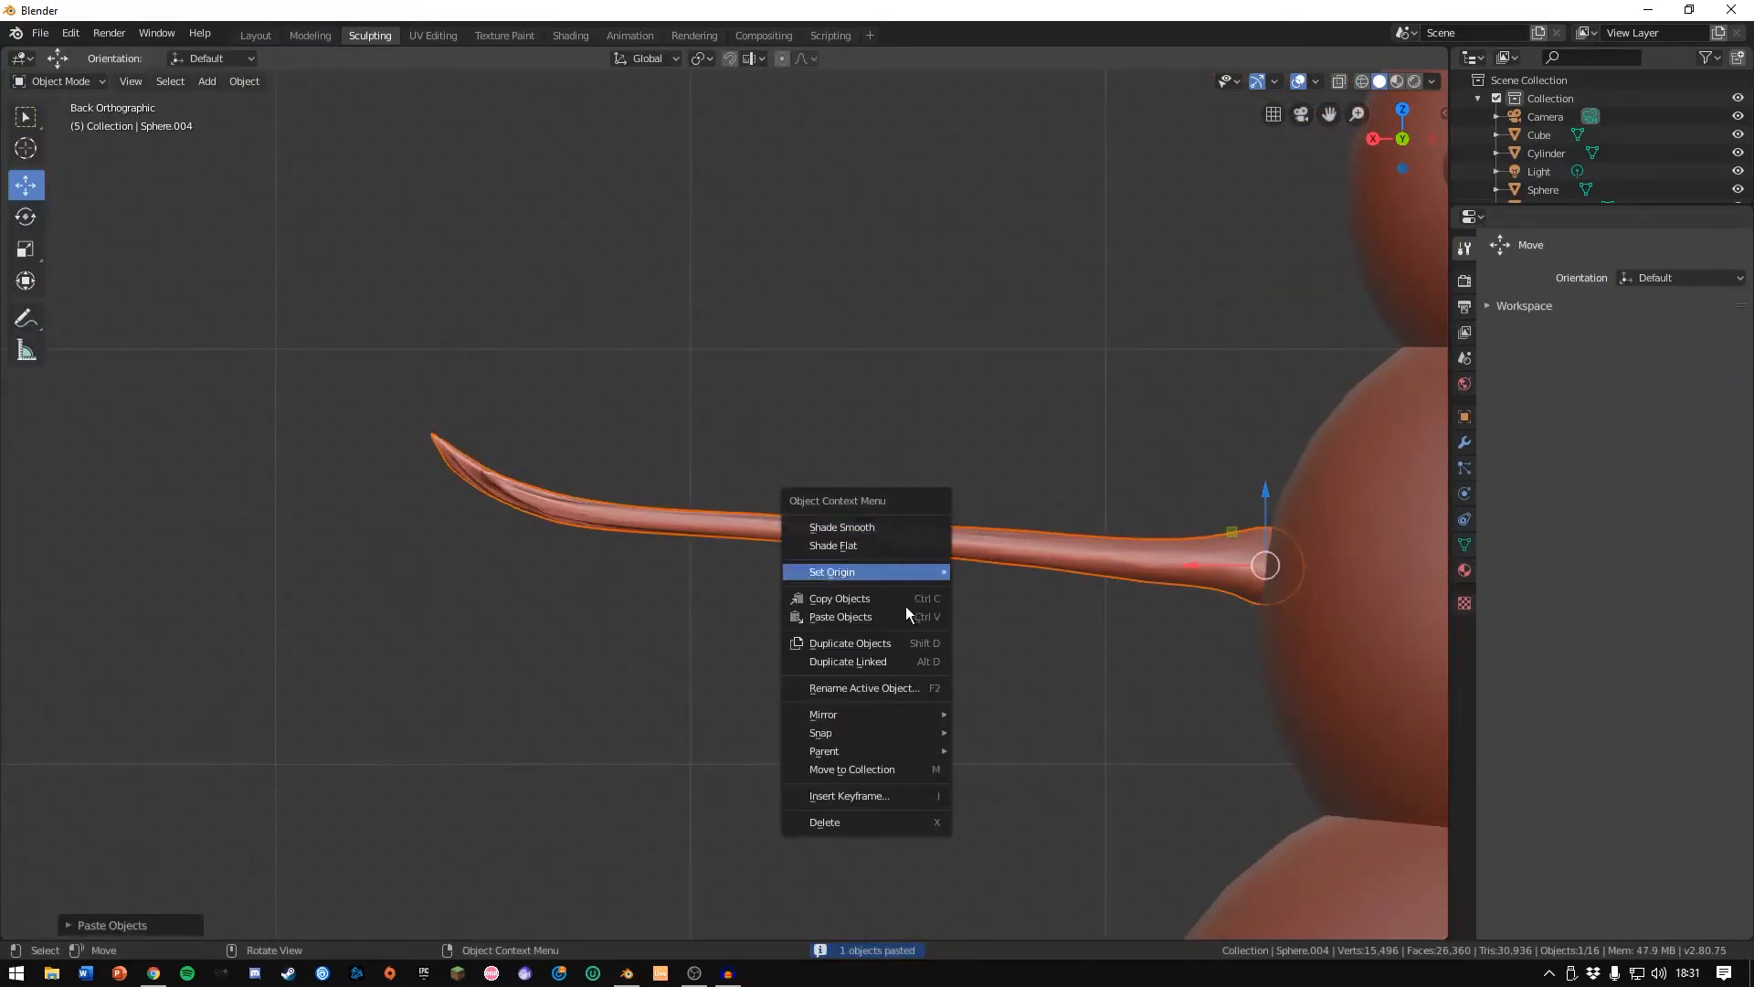
mouse_move(864, 714)
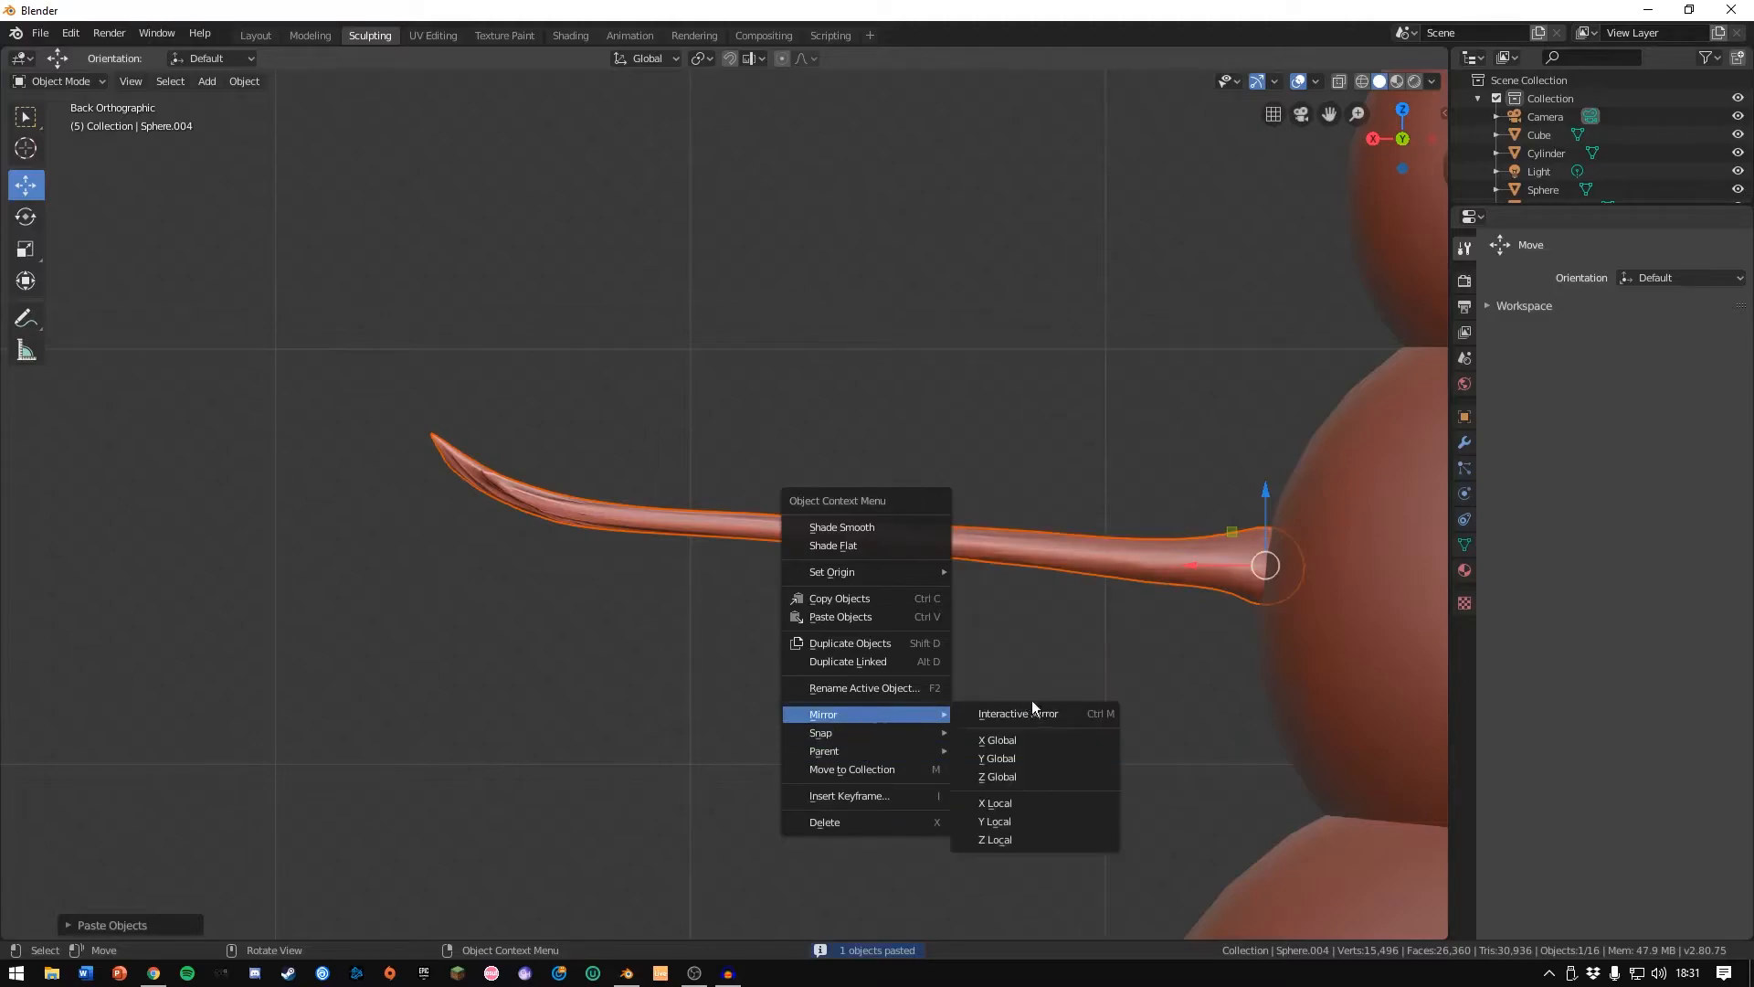
click(1033, 741)
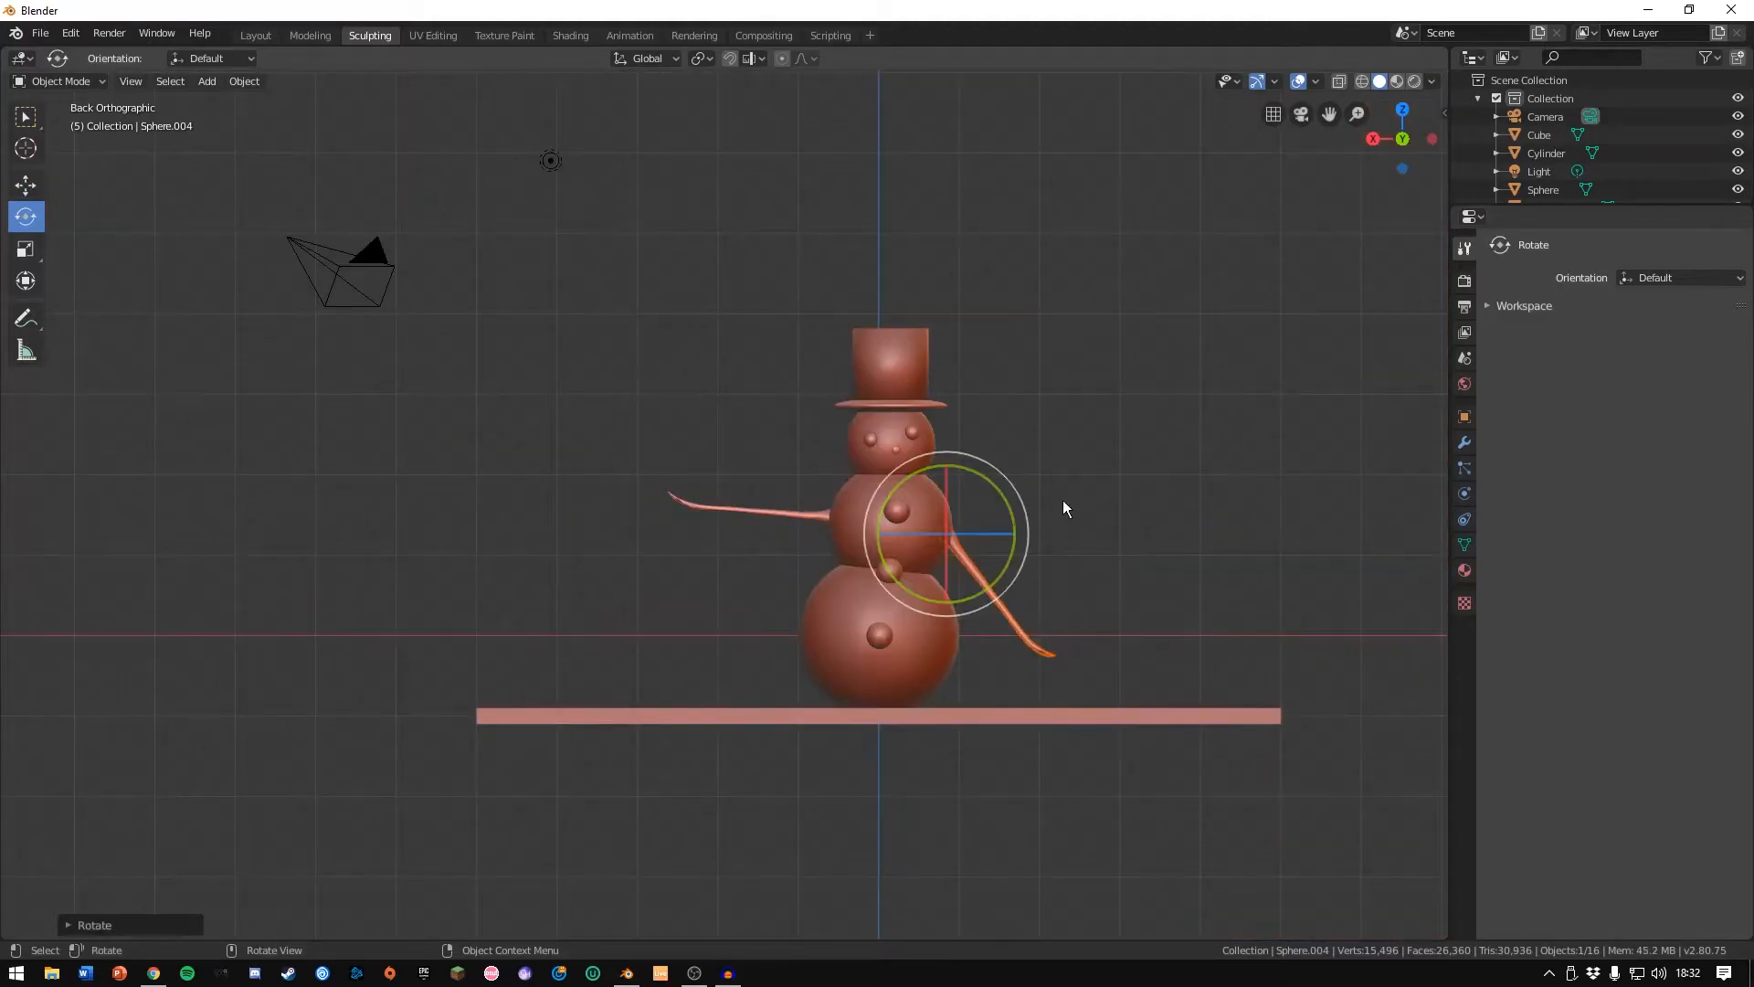
Rotate the original arm downward so it slopes away from the middle ball, and deselect it.
right_click(1063, 503)
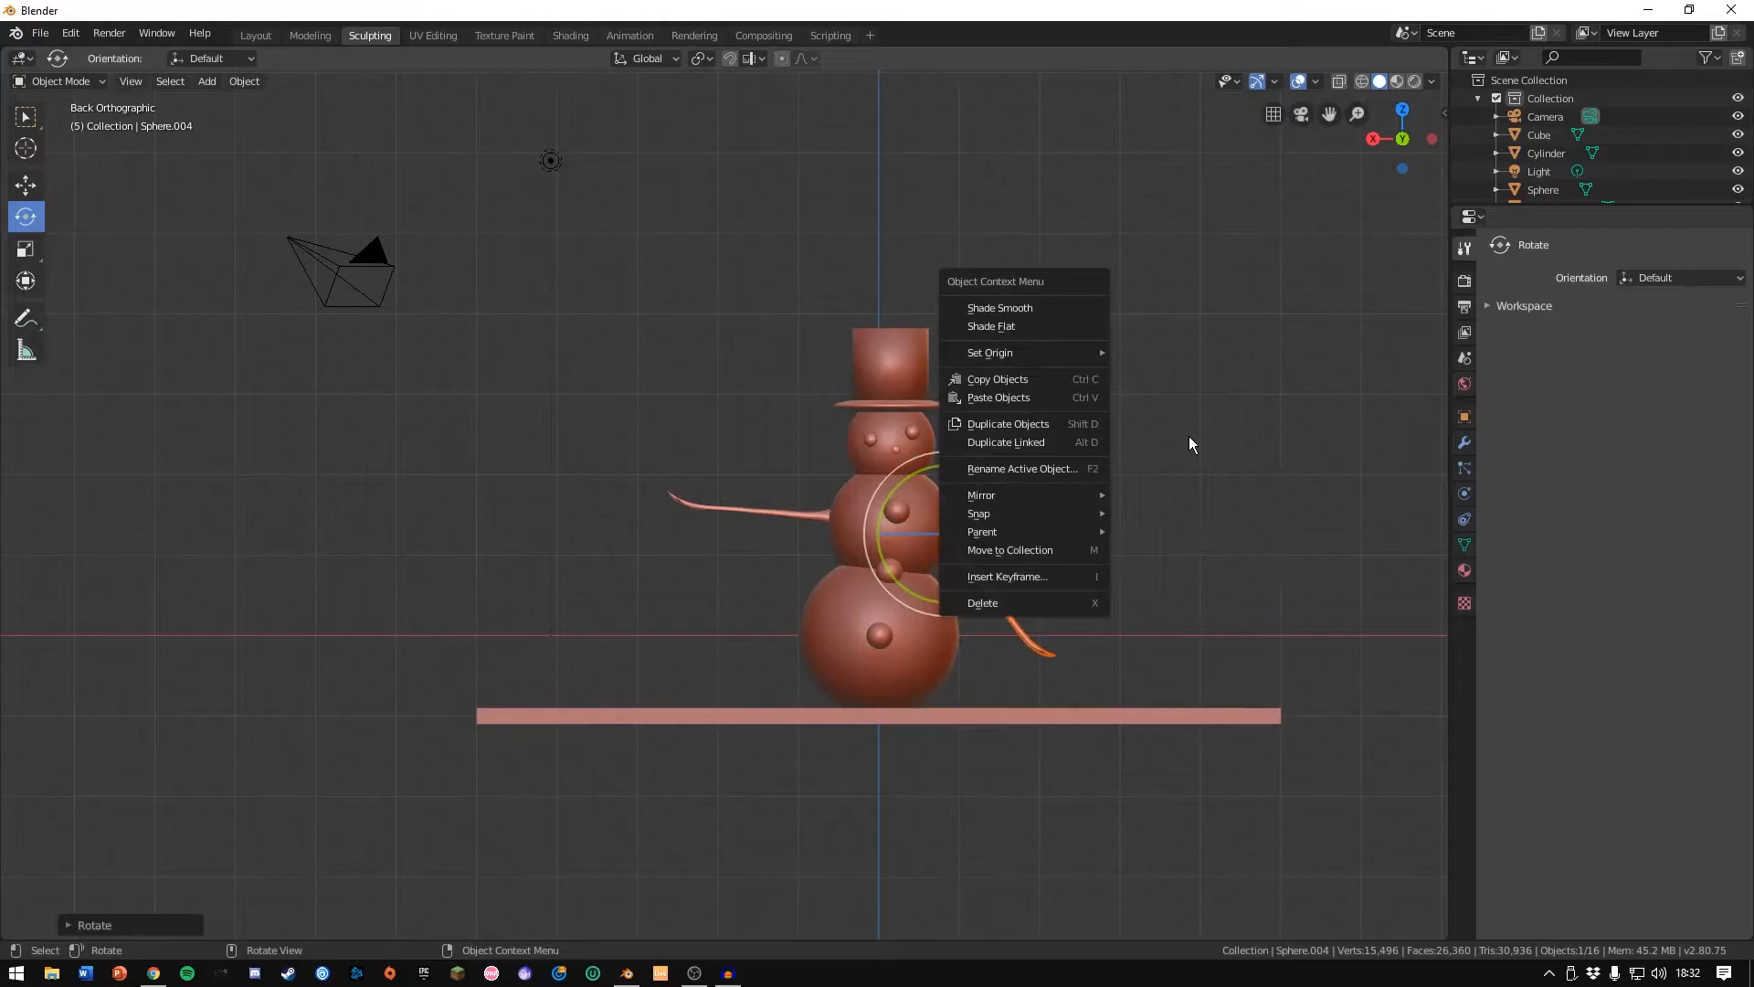
click(769, 506)
drag(890, 482, 856, 443)
click(566, 510)
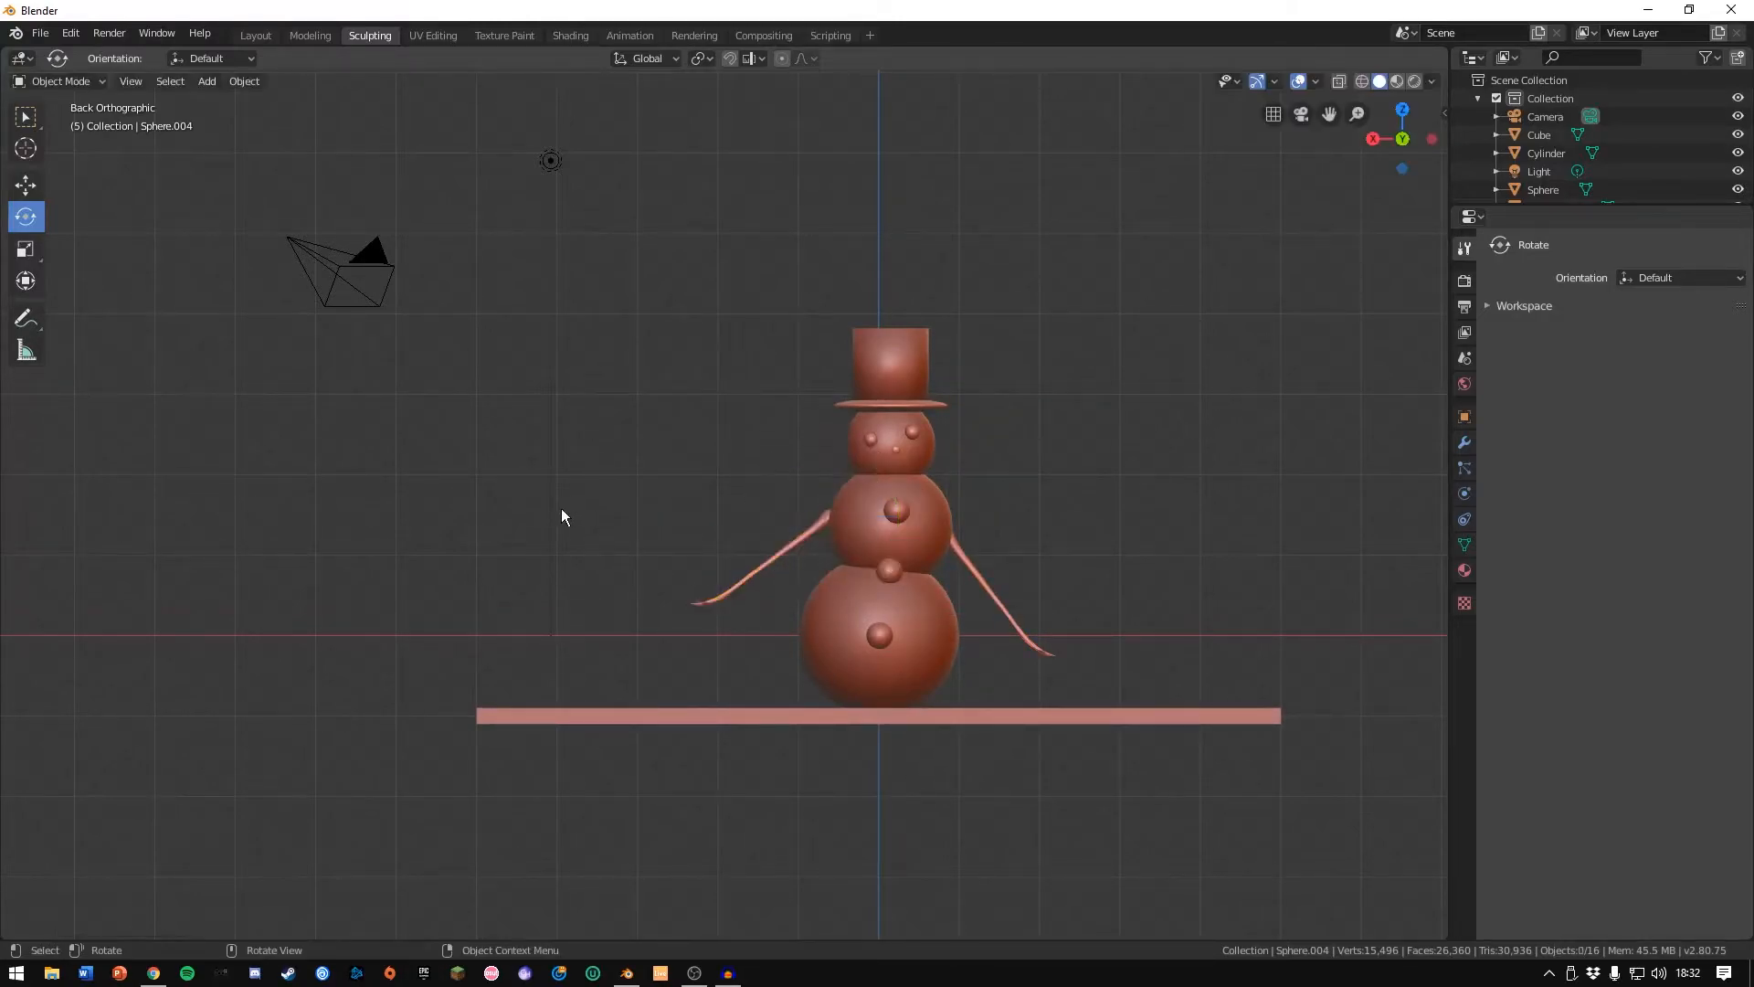
click(793, 548)
click(25, 184)
key(alt+a)
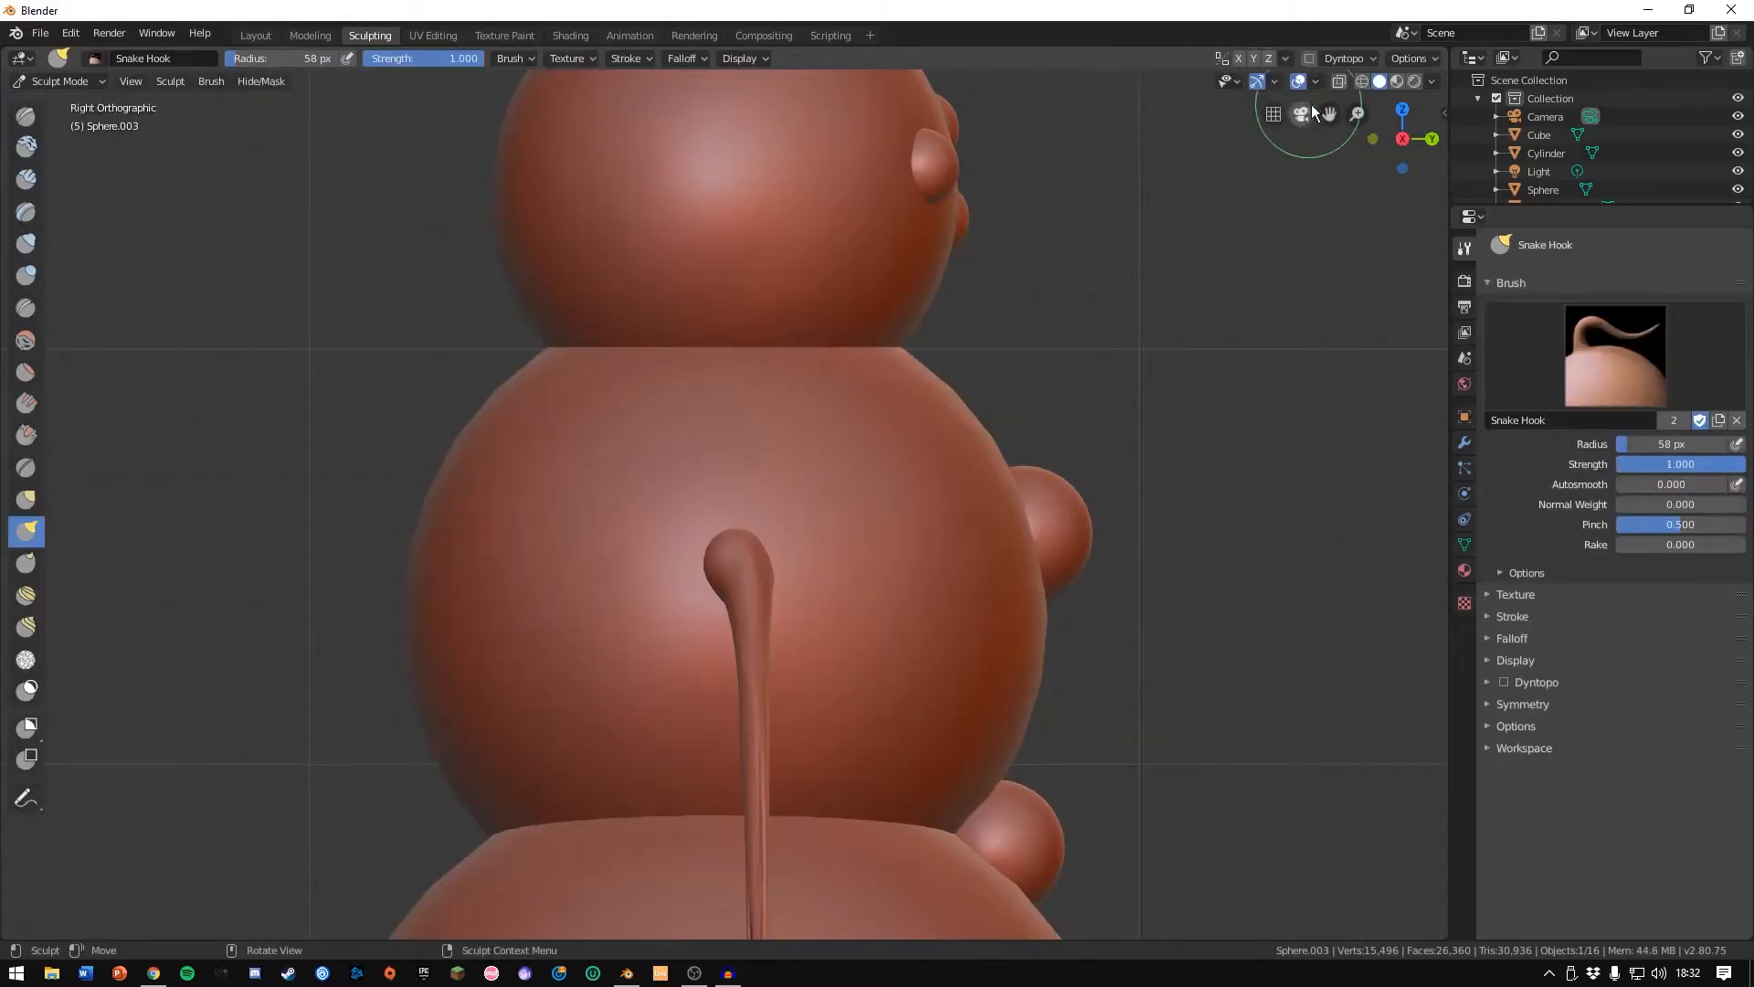
Enable Dyntopo on the nose ball and pull it forward into a long nose with the Snake Hook brush at 58 px radius.
drag(1329, 113, 891, 484)
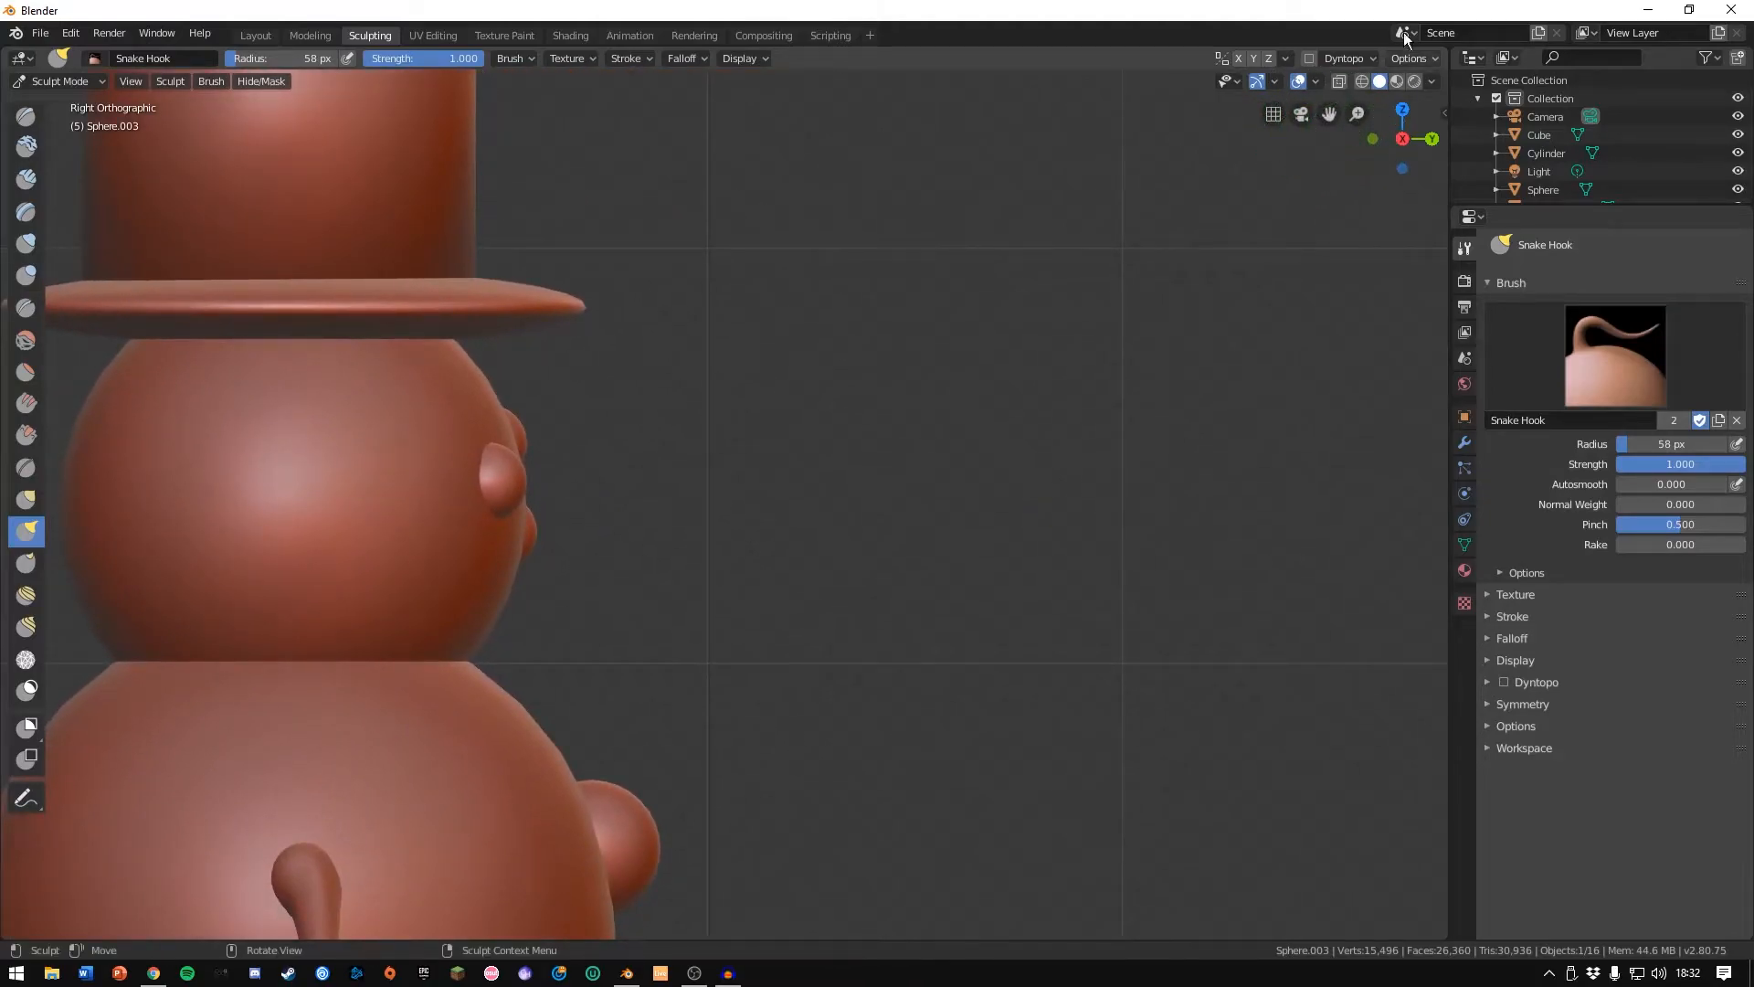
click(1304, 54)
click(1285, 119)
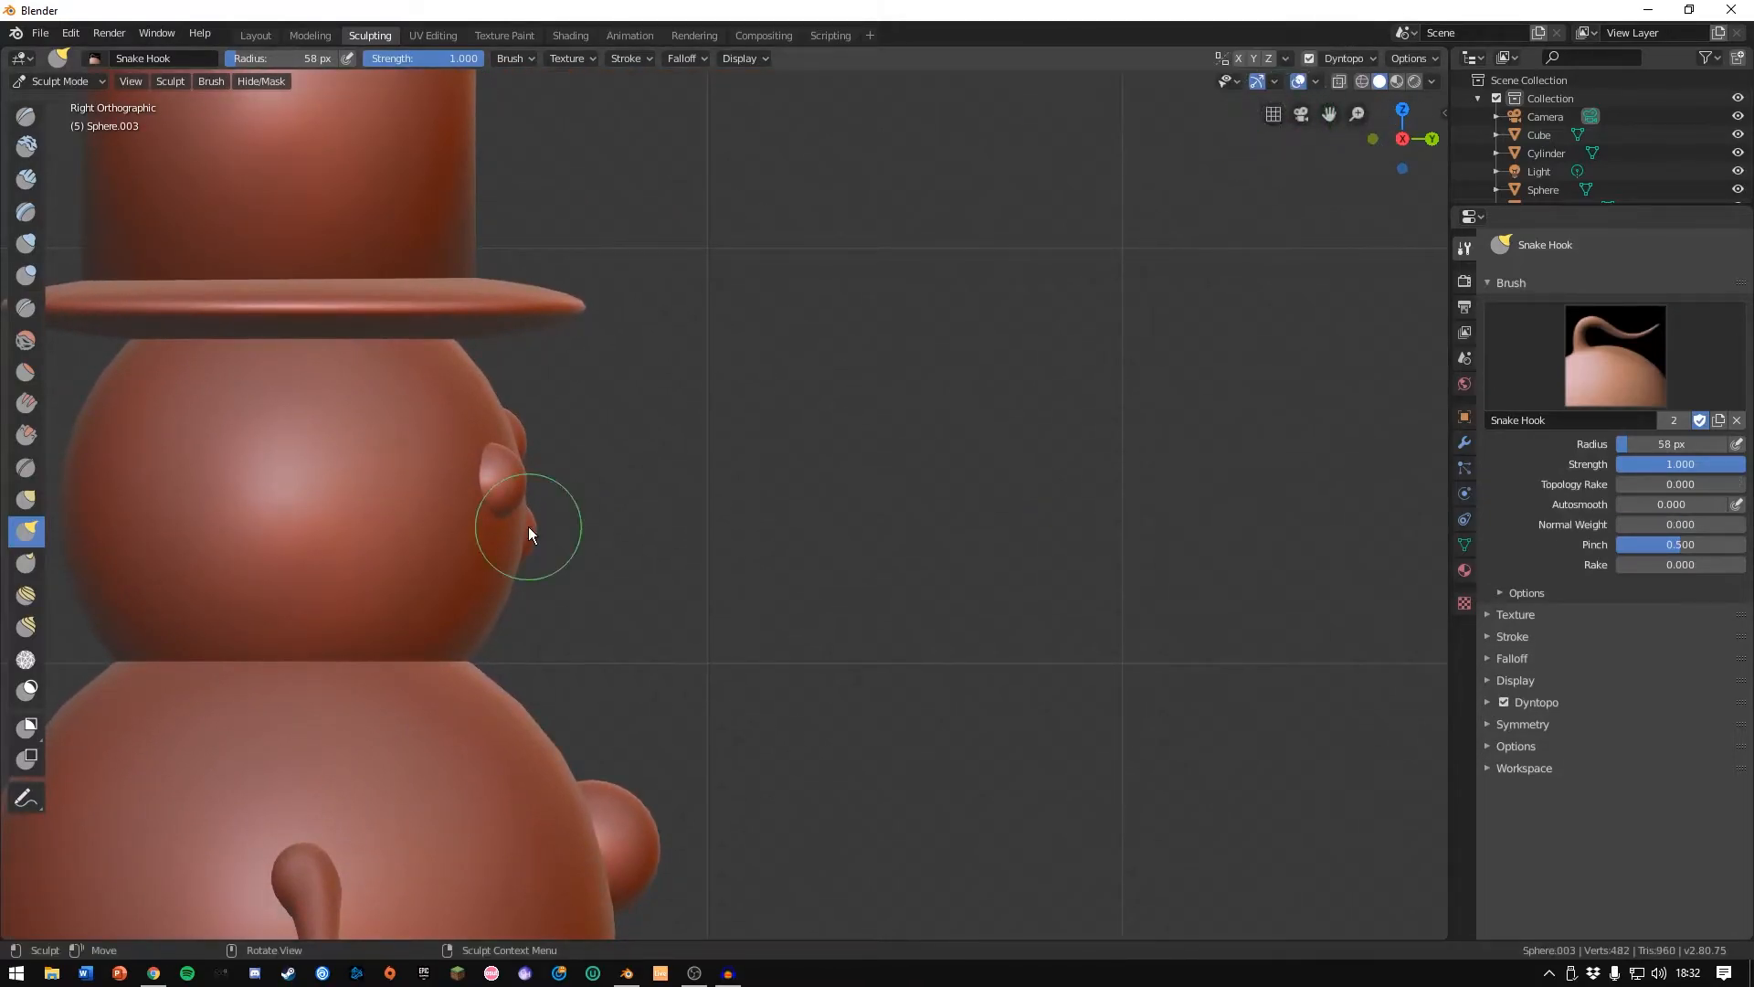
drag(528, 529, 619, 539)
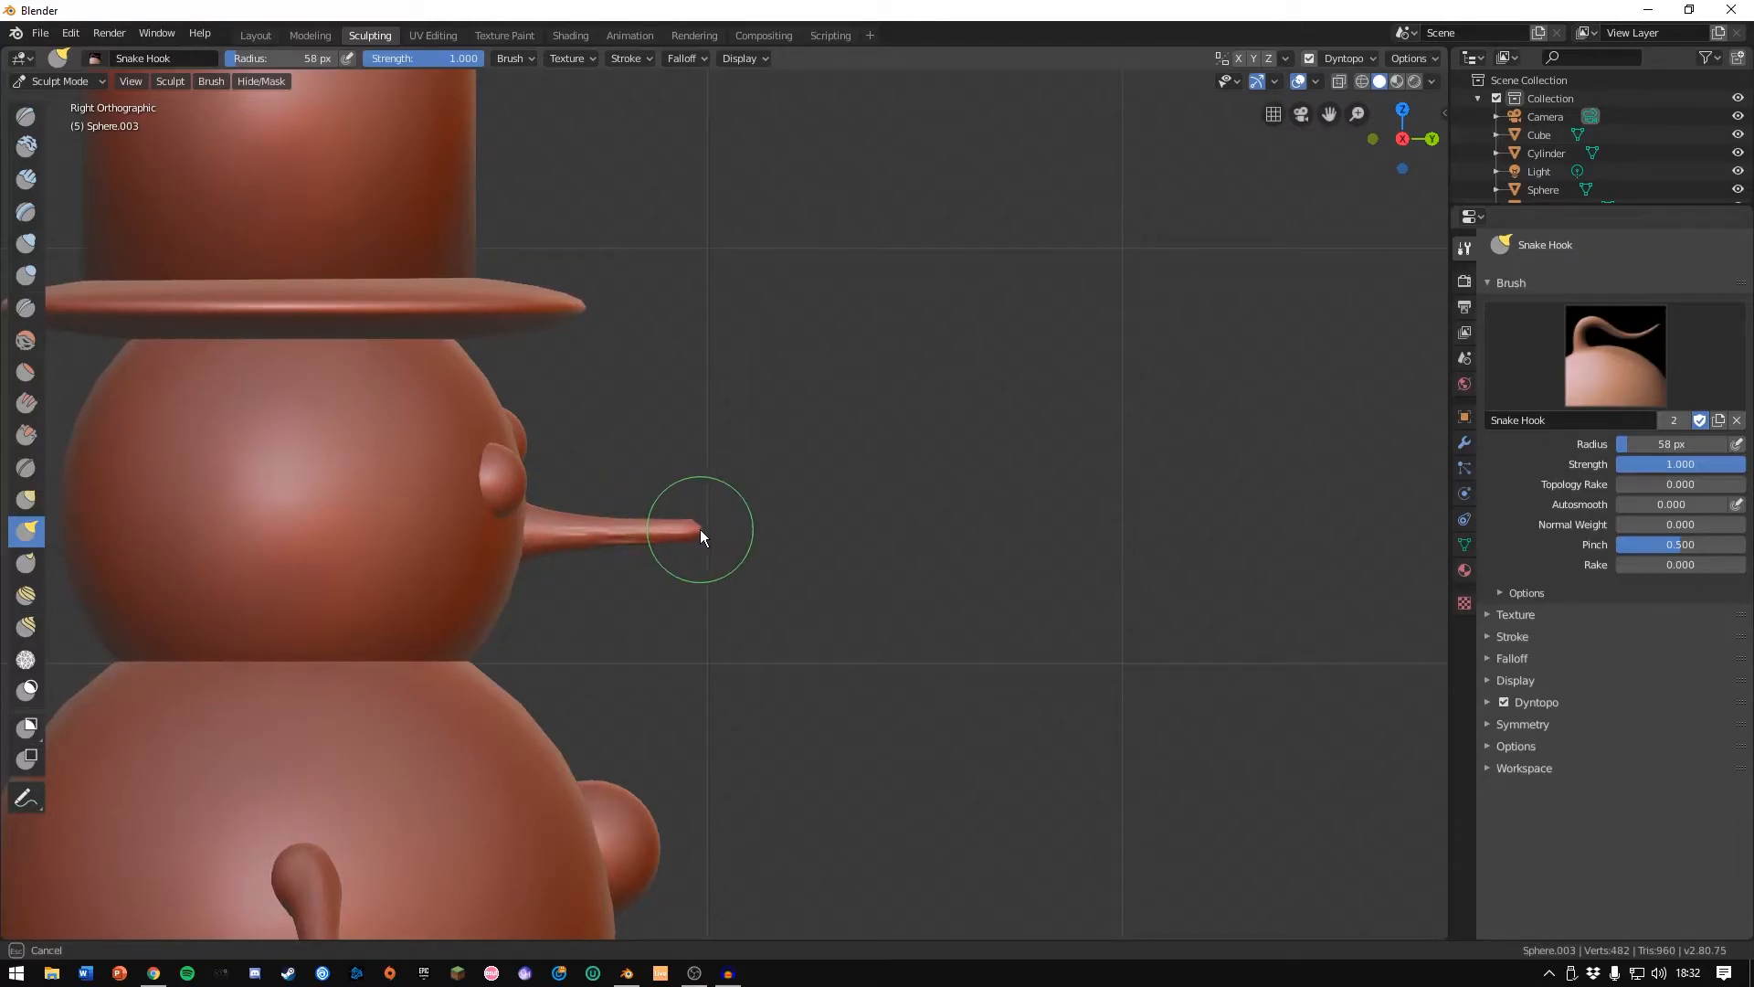
drag(700, 534, 701, 535)
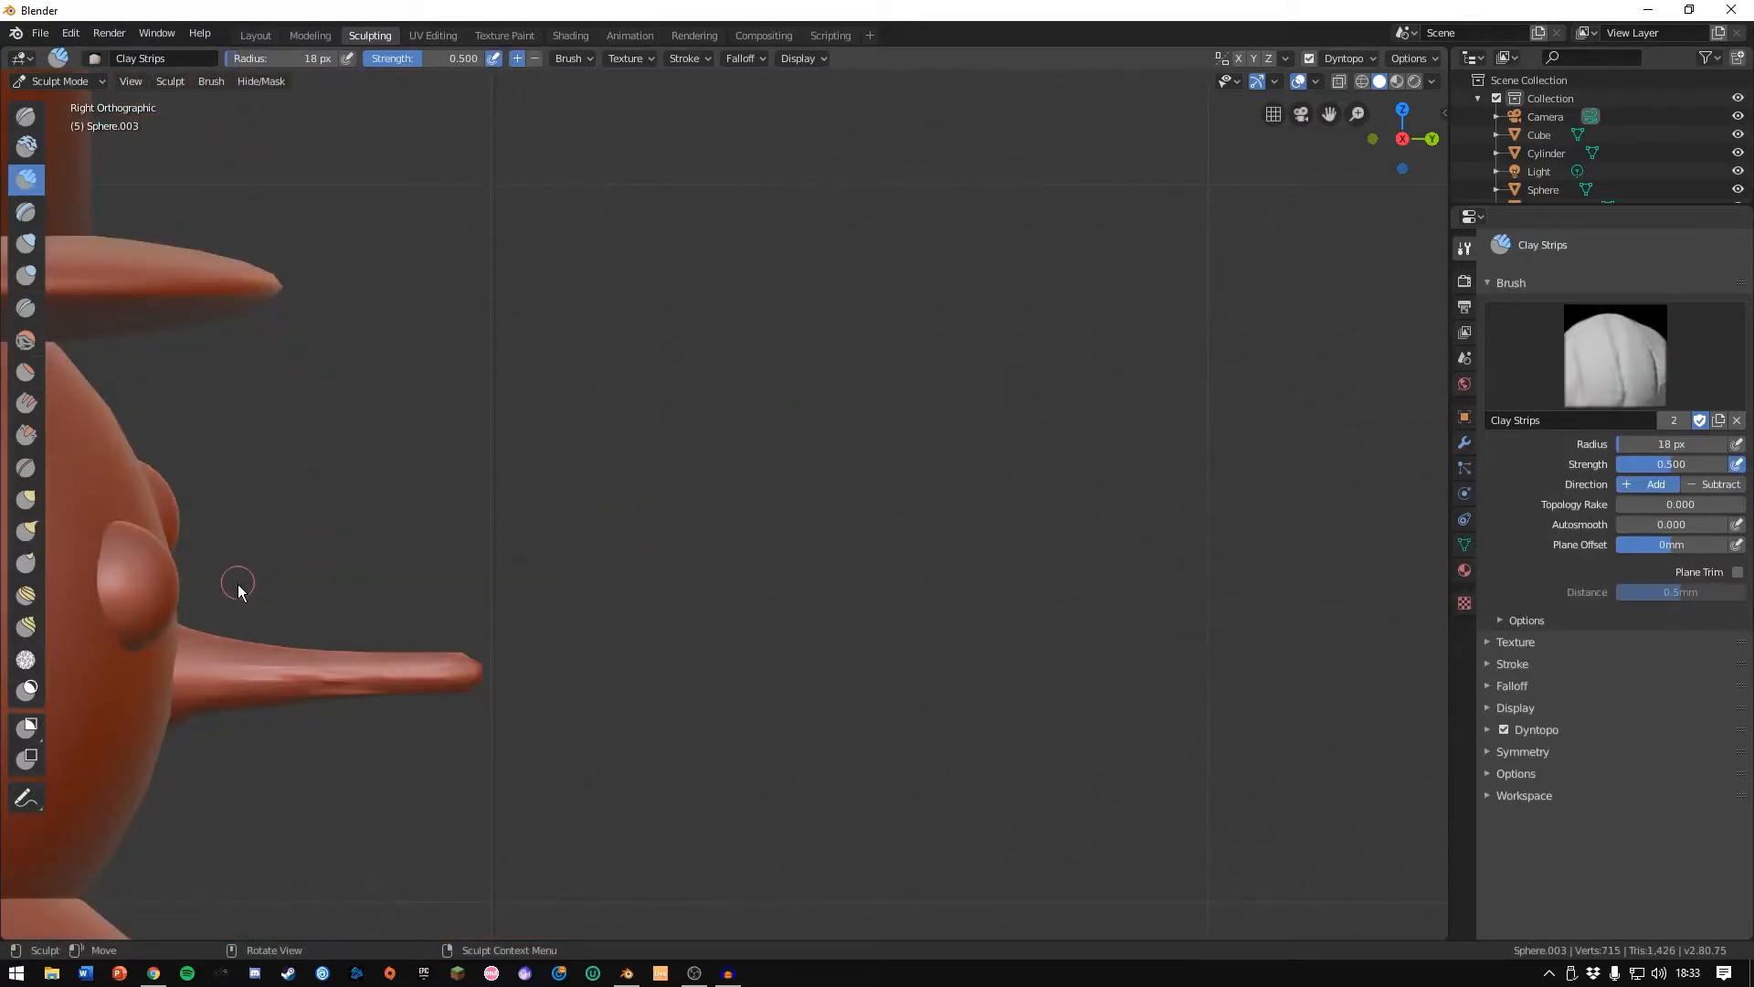
Try adding texture across the nose with the Clay Strips brush at 18 px radius, and undo the strokes.
mouse_move(183, 585)
mouse_down()
mouse_move(184, 570)
mouse_move(216, 713)
mouse_up()
drag(216, 622, 211, 763)
mouse_move(274, 614)
mouse_down()
mouse_move(252, 731)
mouse_move(272, 815)
mouse_up()
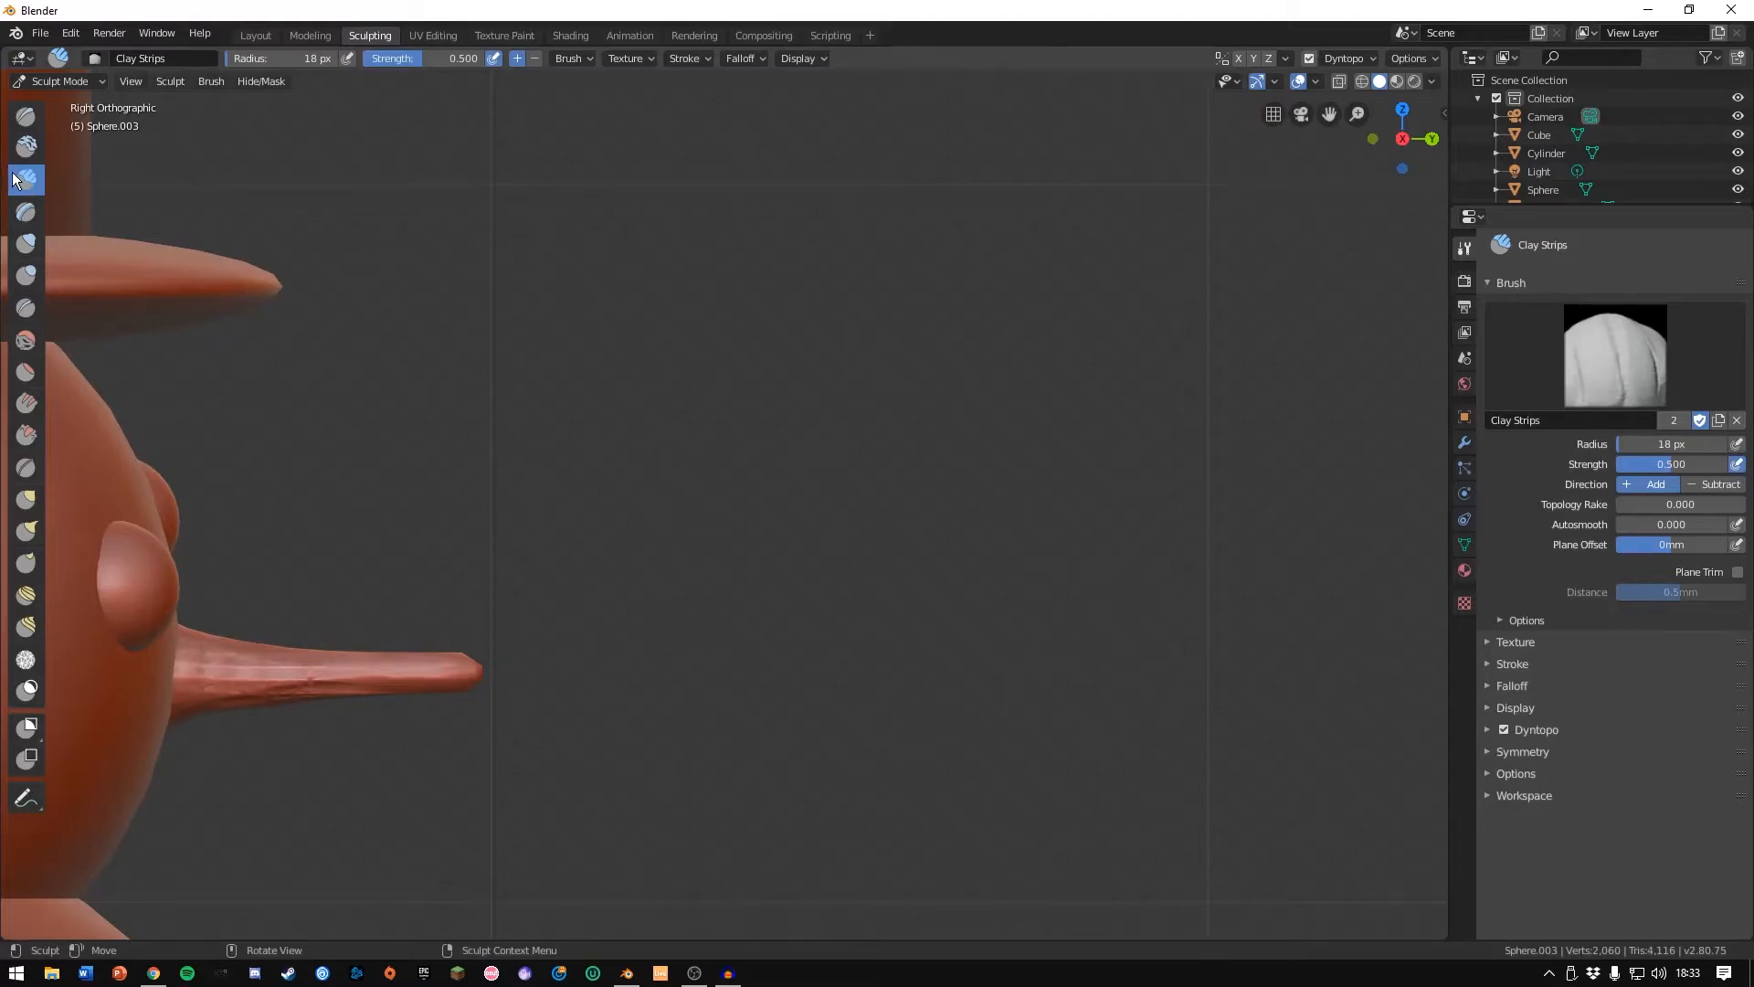
drag(368, 615, 273, 810)
drag(421, 623, 277, 842)
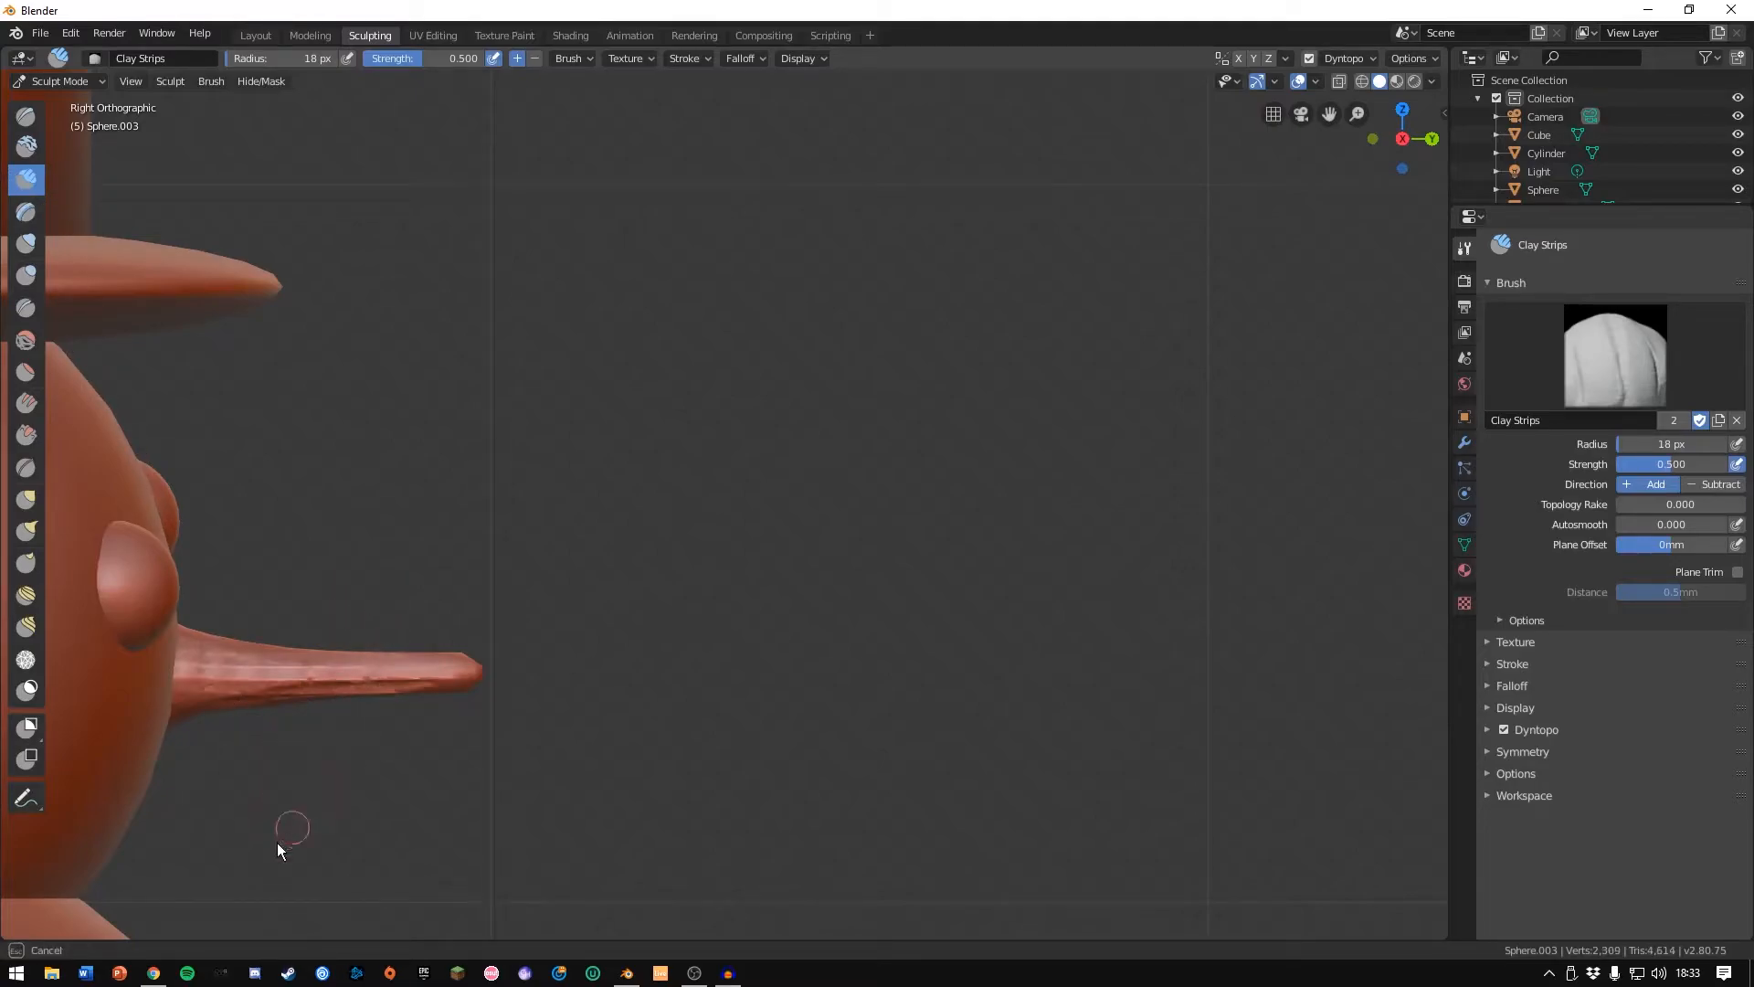
drag(451, 618, 389, 853)
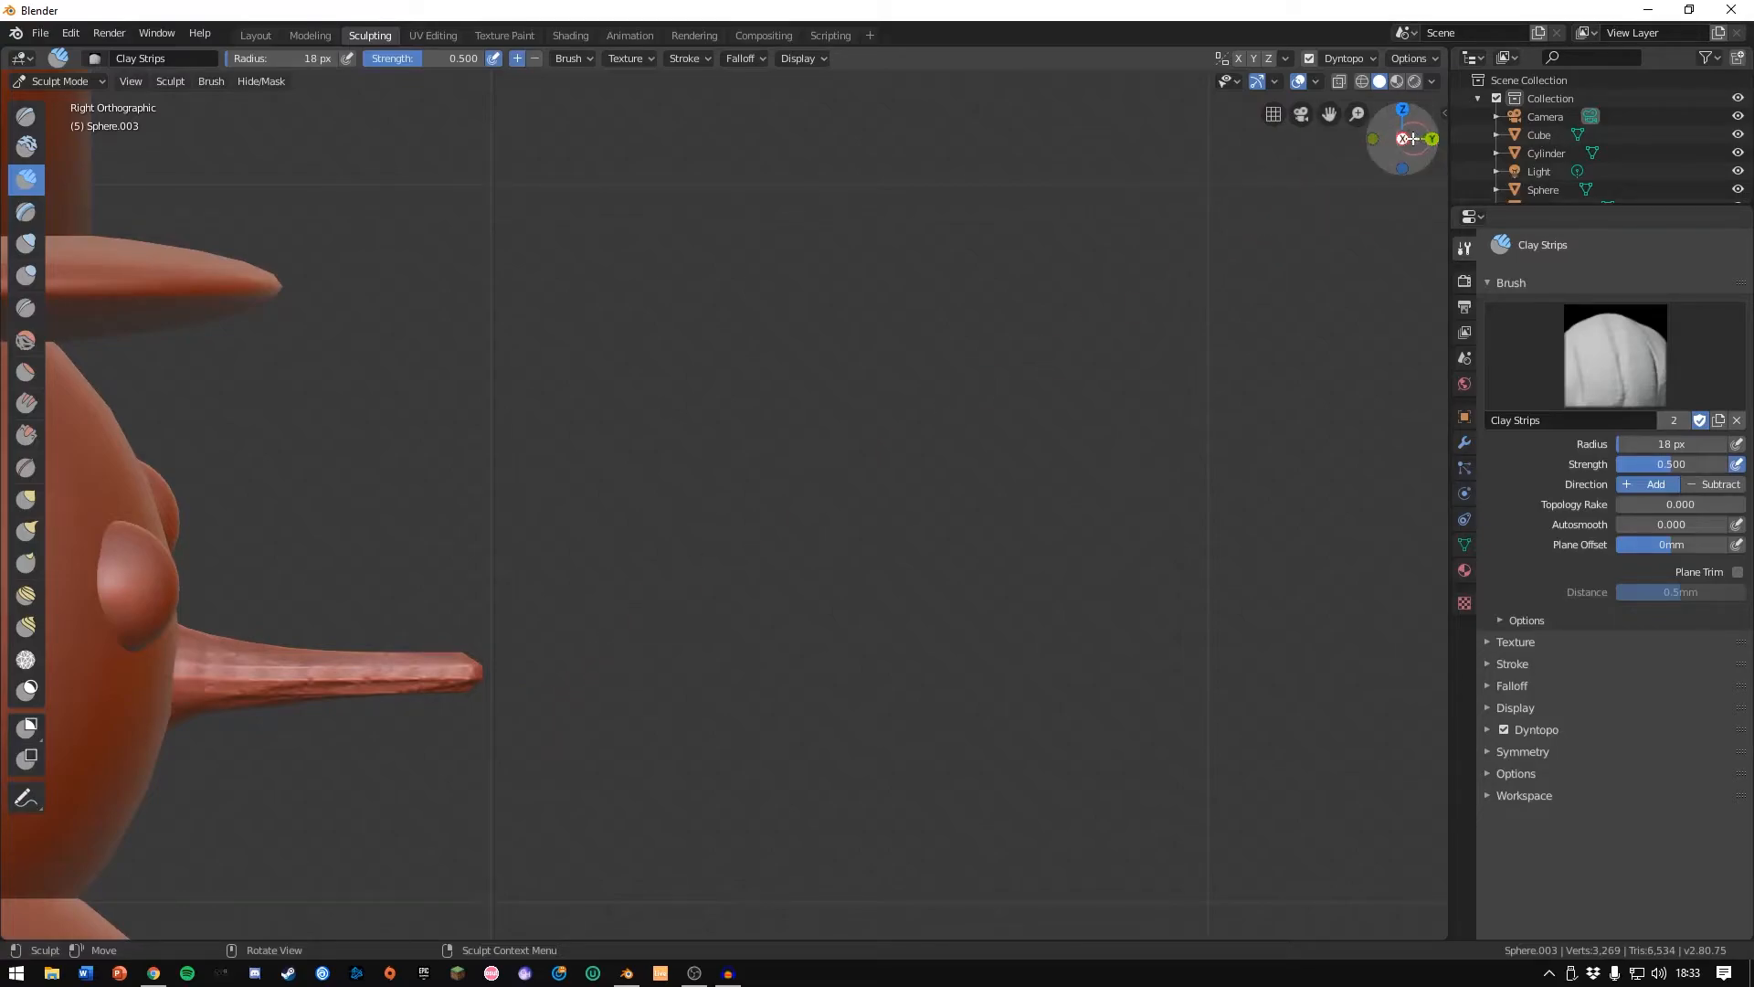
key(ctrl+z)
key(ctrl+z)
key(ctrl+z)
key(ctrl+z)
key(ctrl+z)
key(ctrl+z)
Turn on X mirroring and sculpt texture along the nose with the Clay Strips brush at 18 px radius.
mouse_move(360, 687)
mouse_down()
mouse_move(260, 694)
mouse_move(228, 671)
mouse_move(478, 654)
mouse_move(411, 687)
mouse_up()
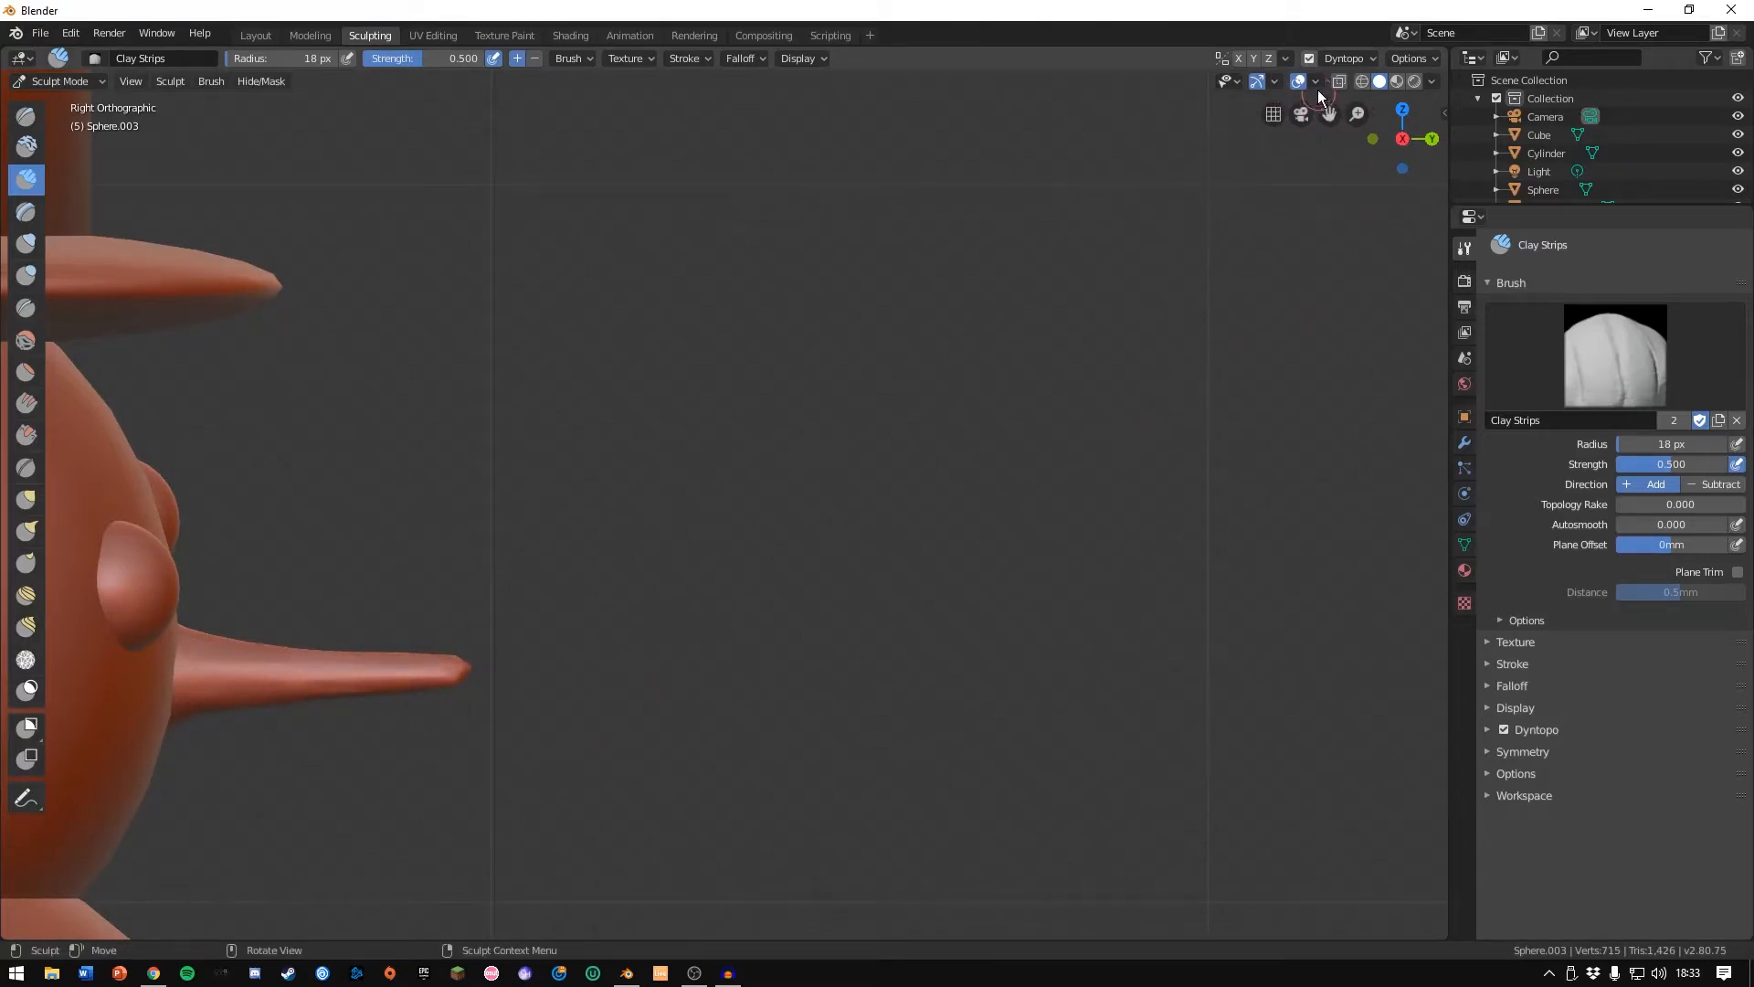
click(1240, 59)
scroll(643, 561, up, 1)
mouse_move(114, 682)
mouse_down()
mouse_move(80, 677)
mouse_move(145, 673)
mouse_up()
click(1375, 139)
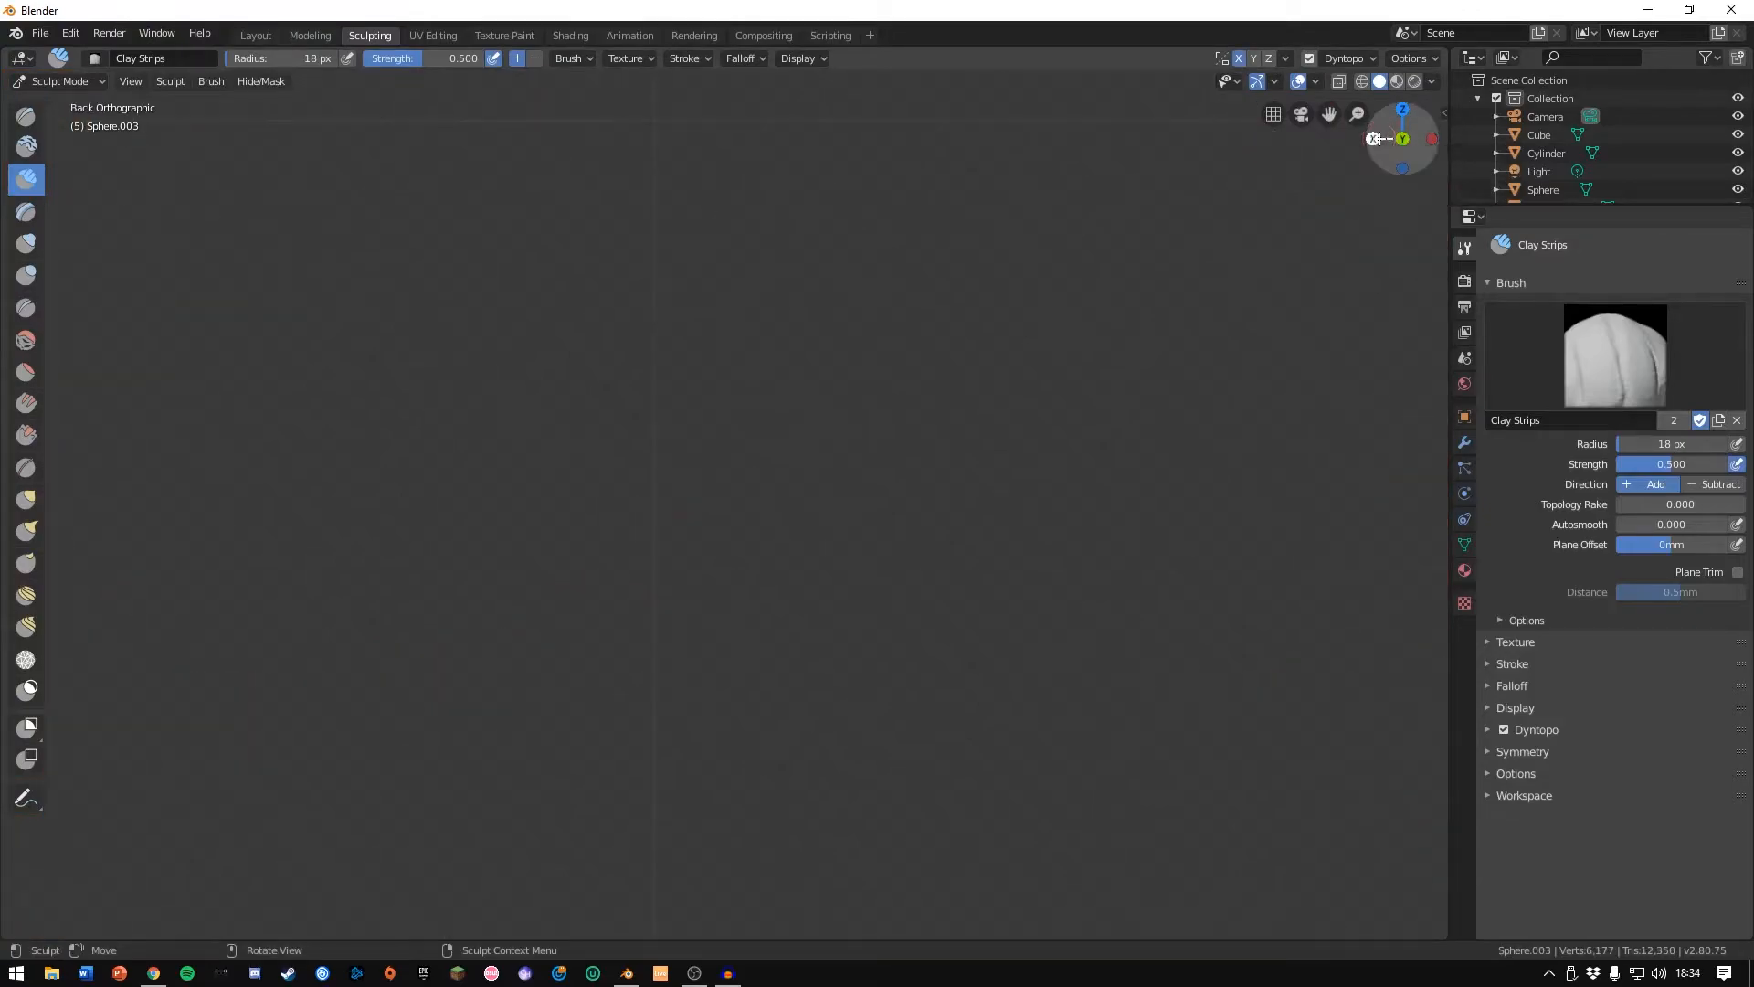
click(1375, 139)
scroll(473, 722, down, 4)
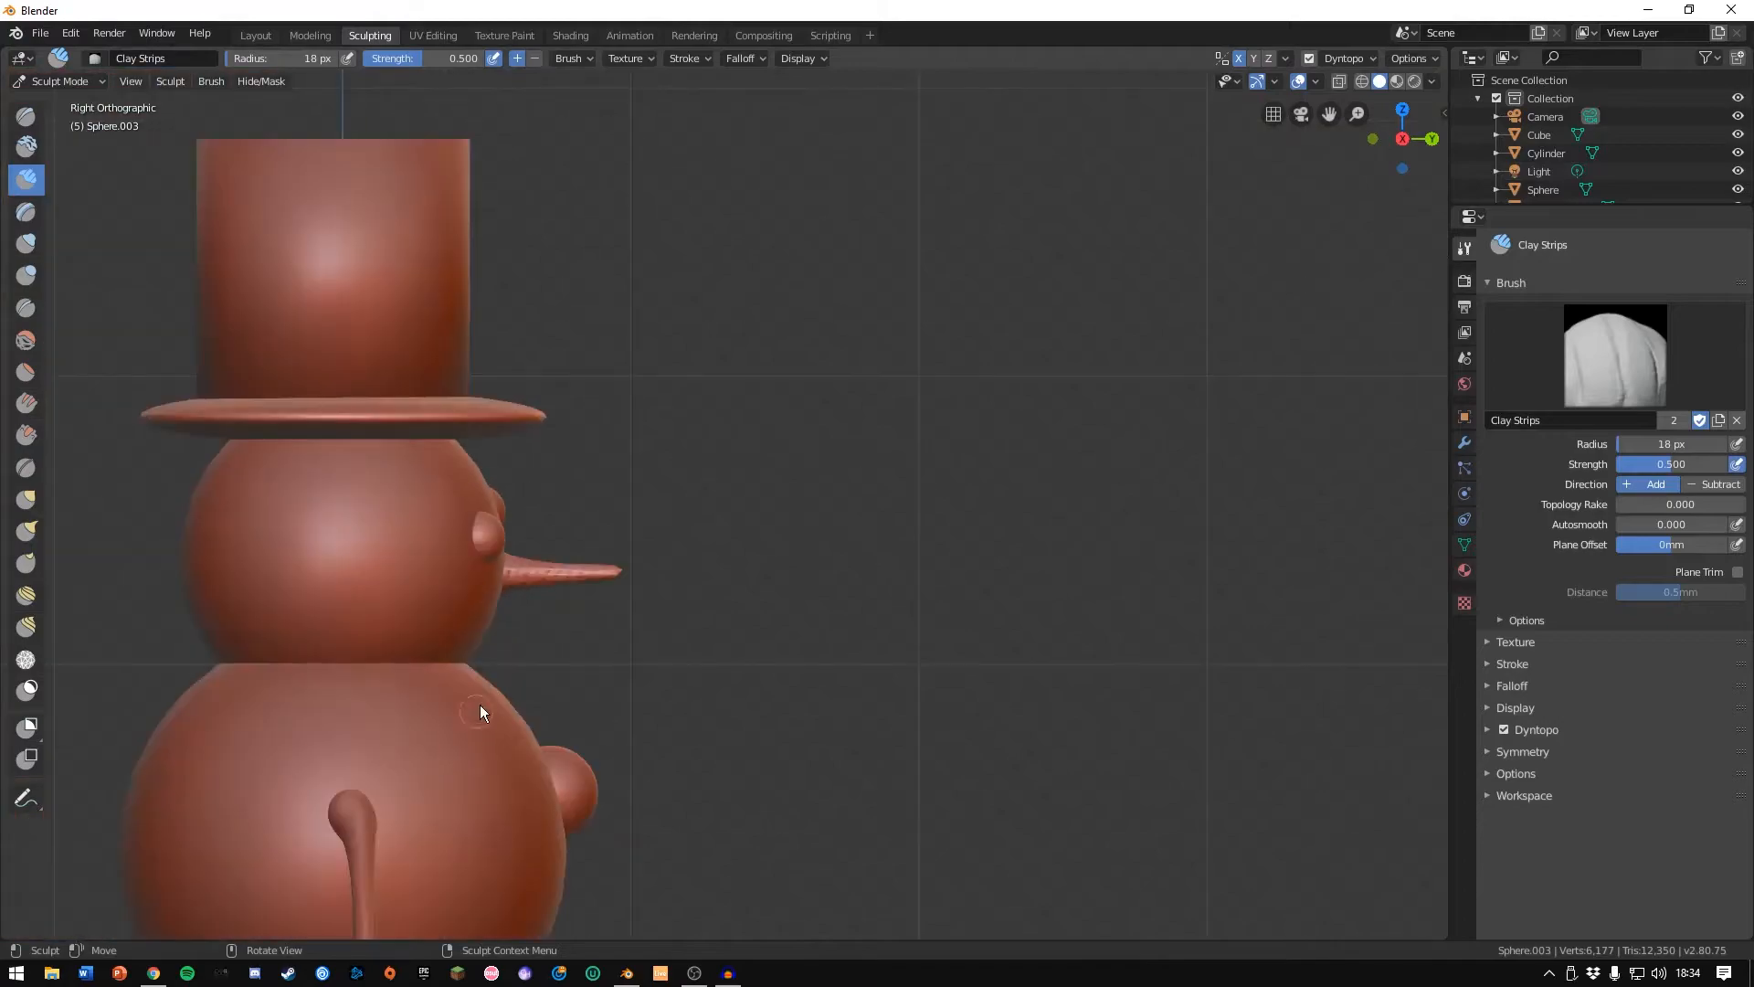
scroll(770, 612, down, 6)
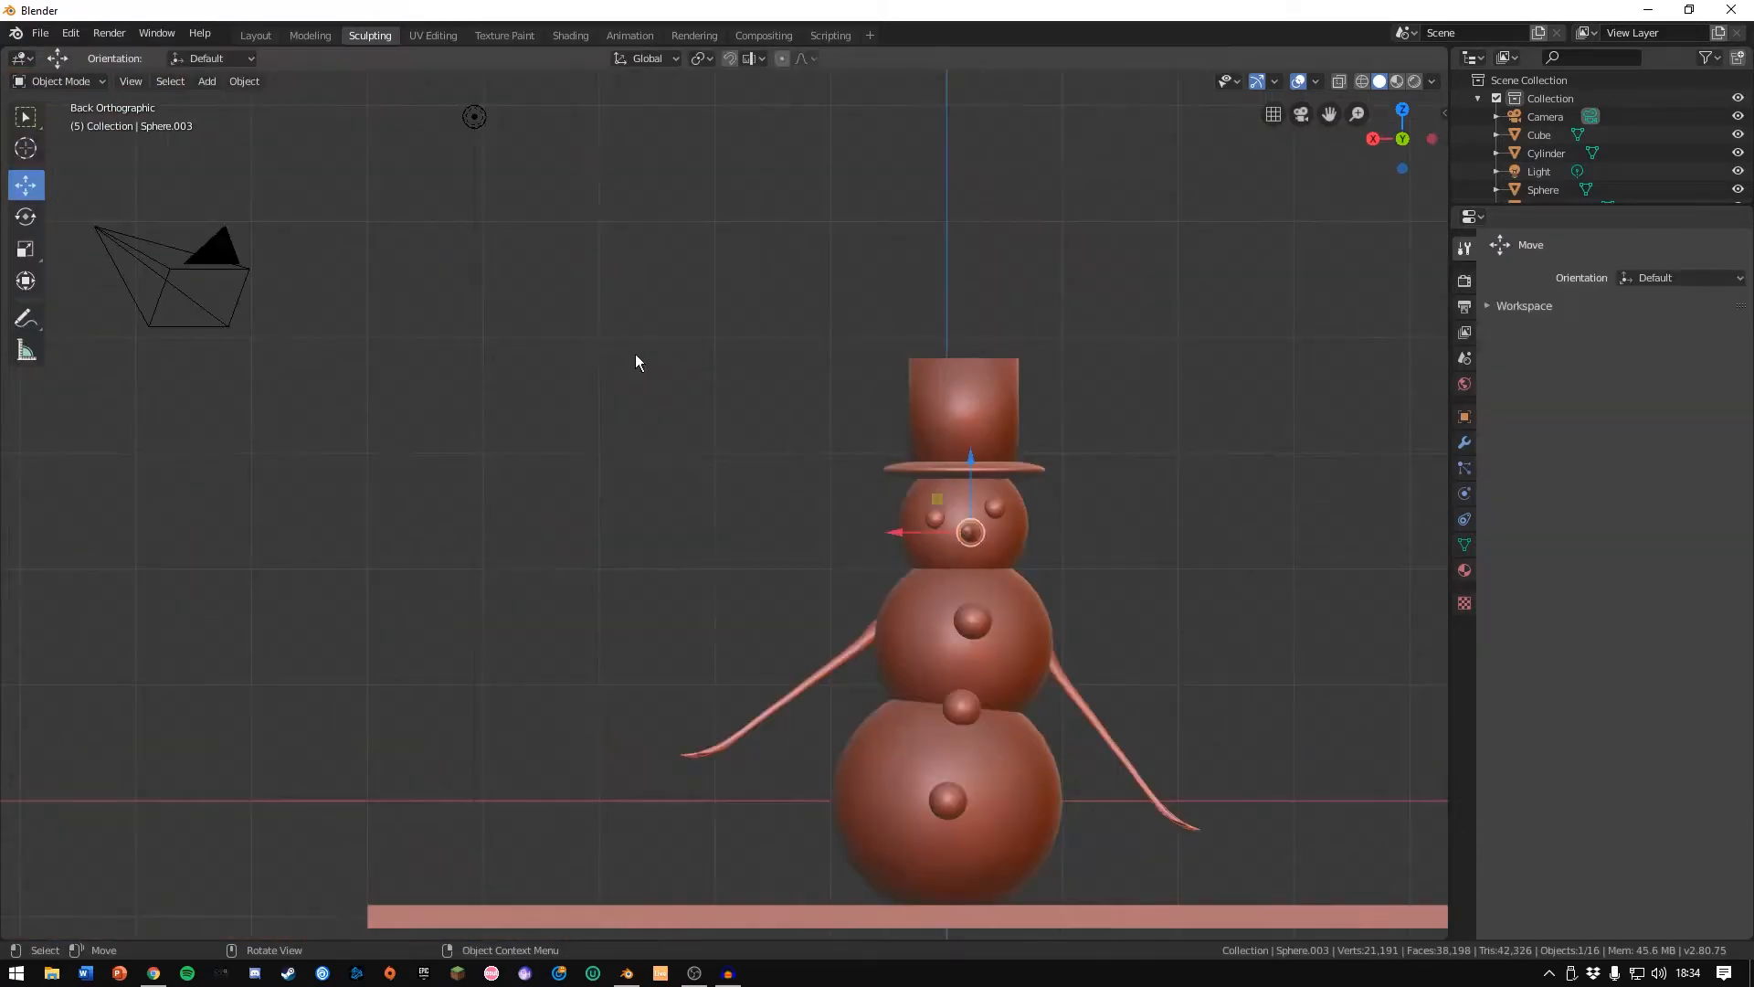
Try moving the nose down beside the middle ball, and undo the move.
key(g)
click(1036, 405)
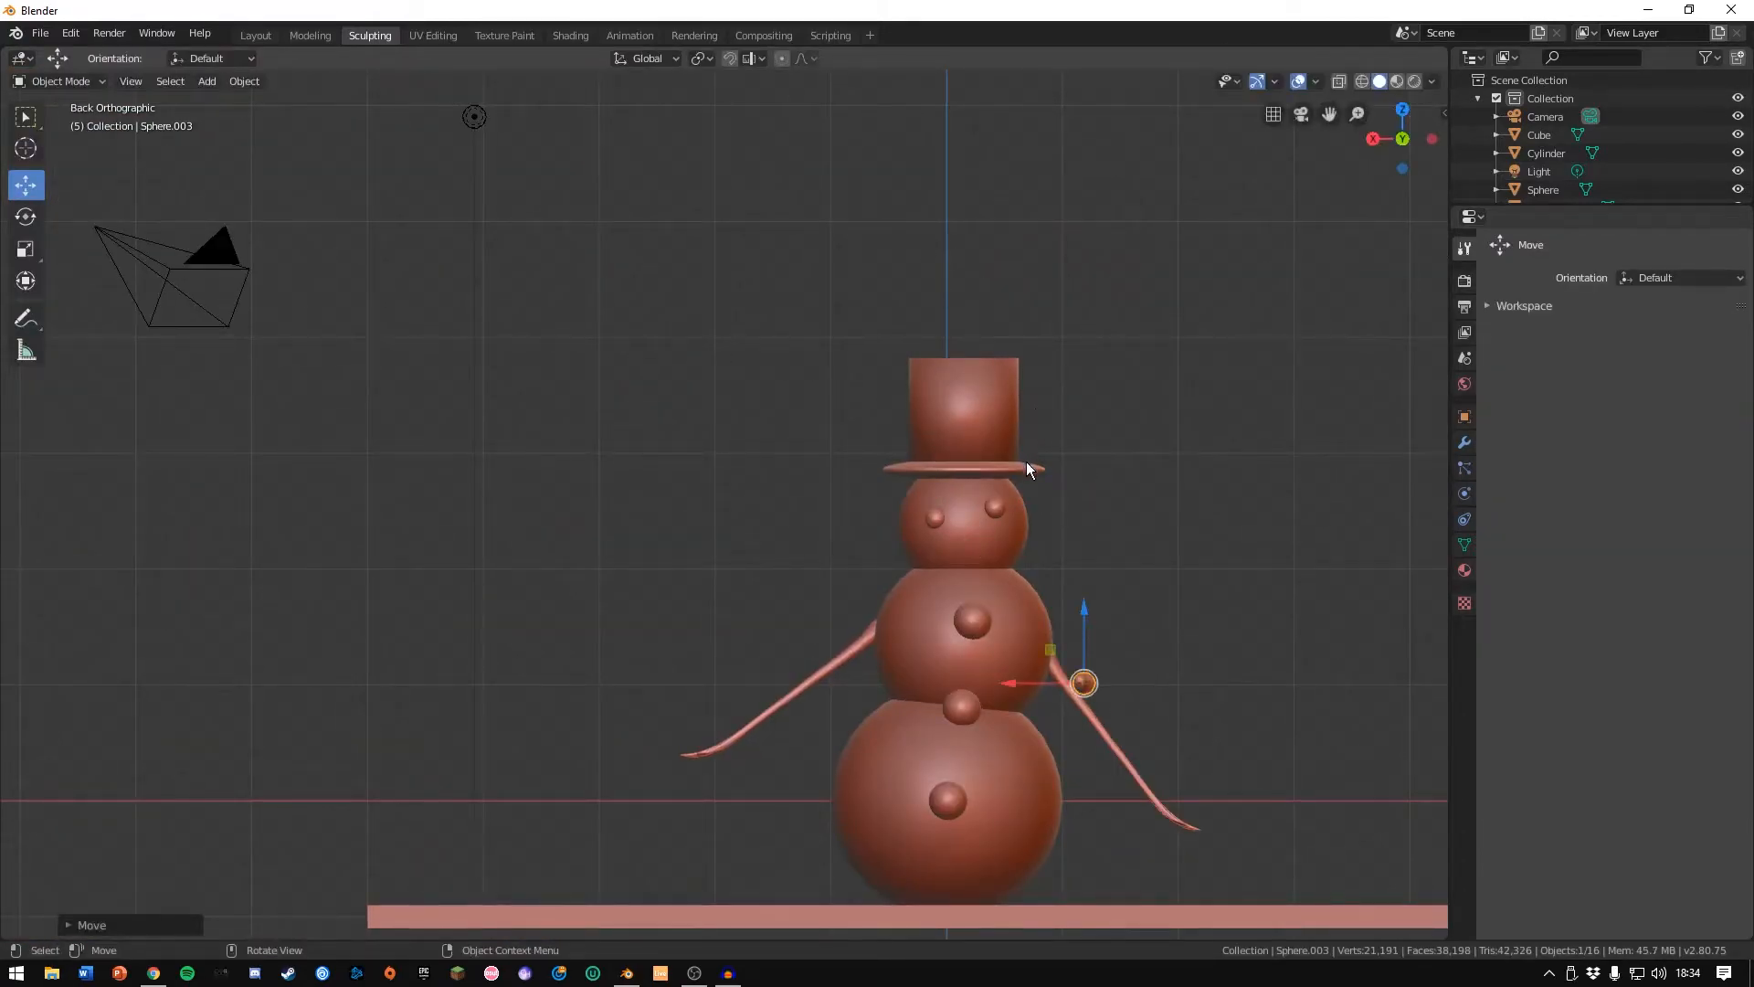
key(ctrl+z)
key(ctrl+z)
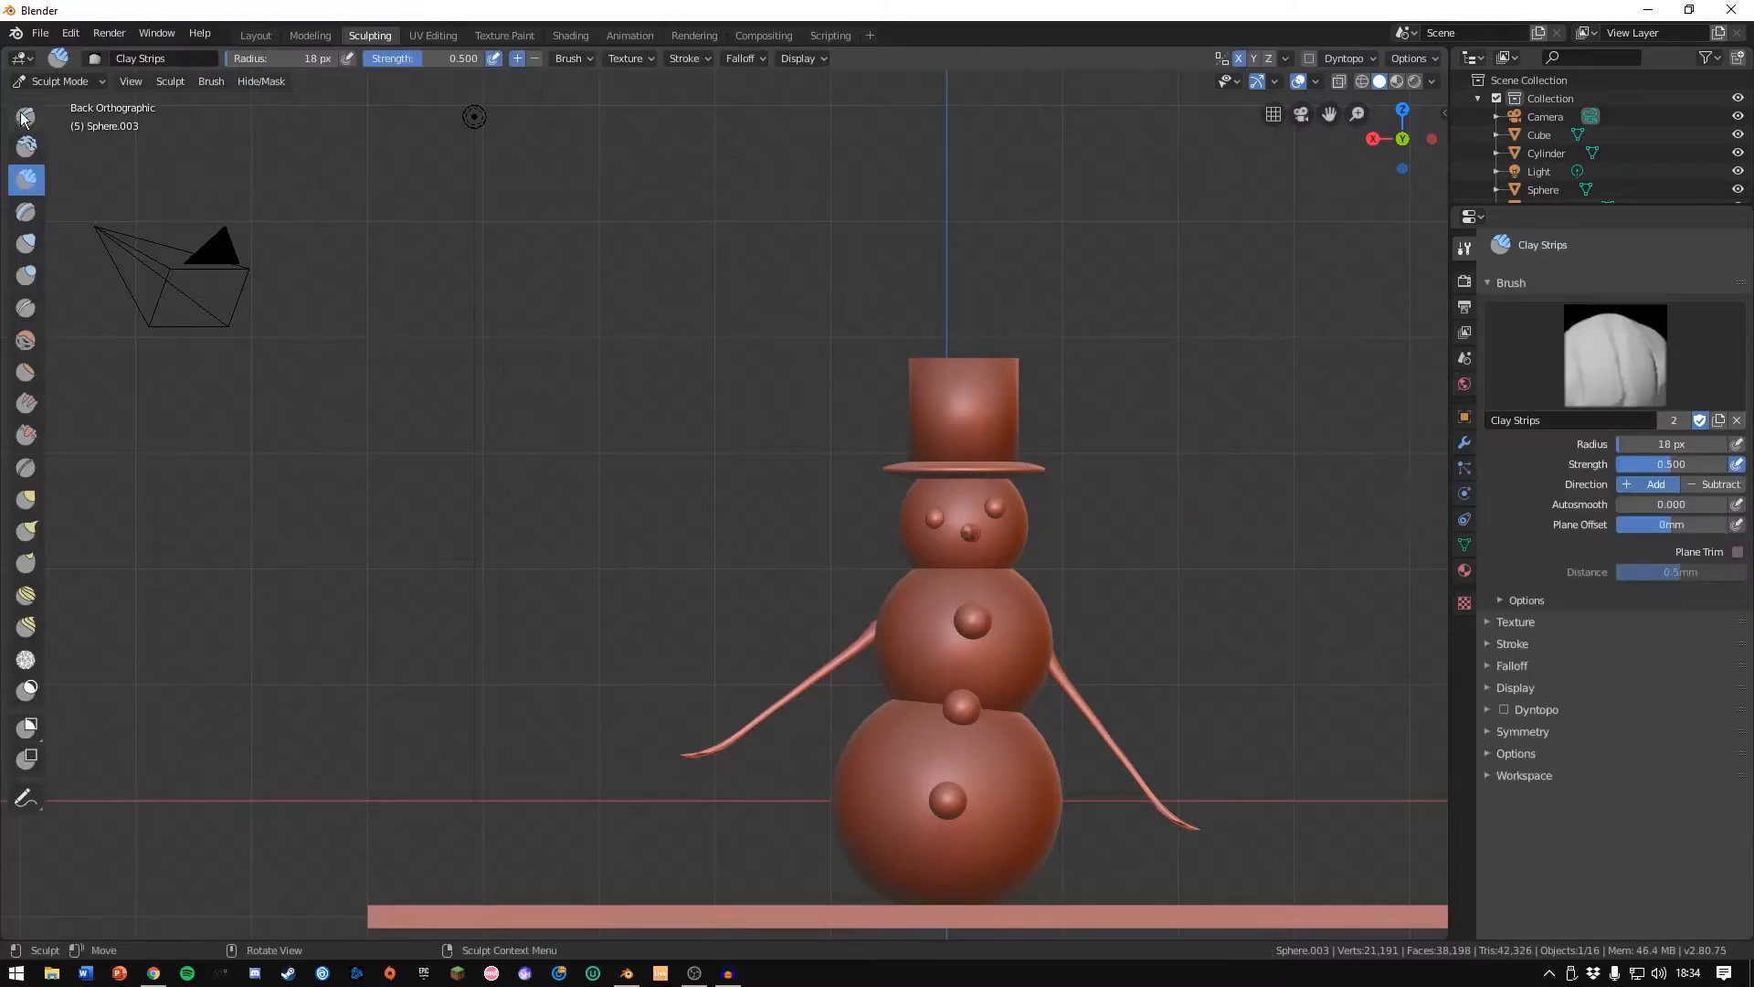
Select the top hat and its brim together in Object Mode, tilt them sideways, and shift them to sit on the head.
click(60, 80)
click(57, 103)
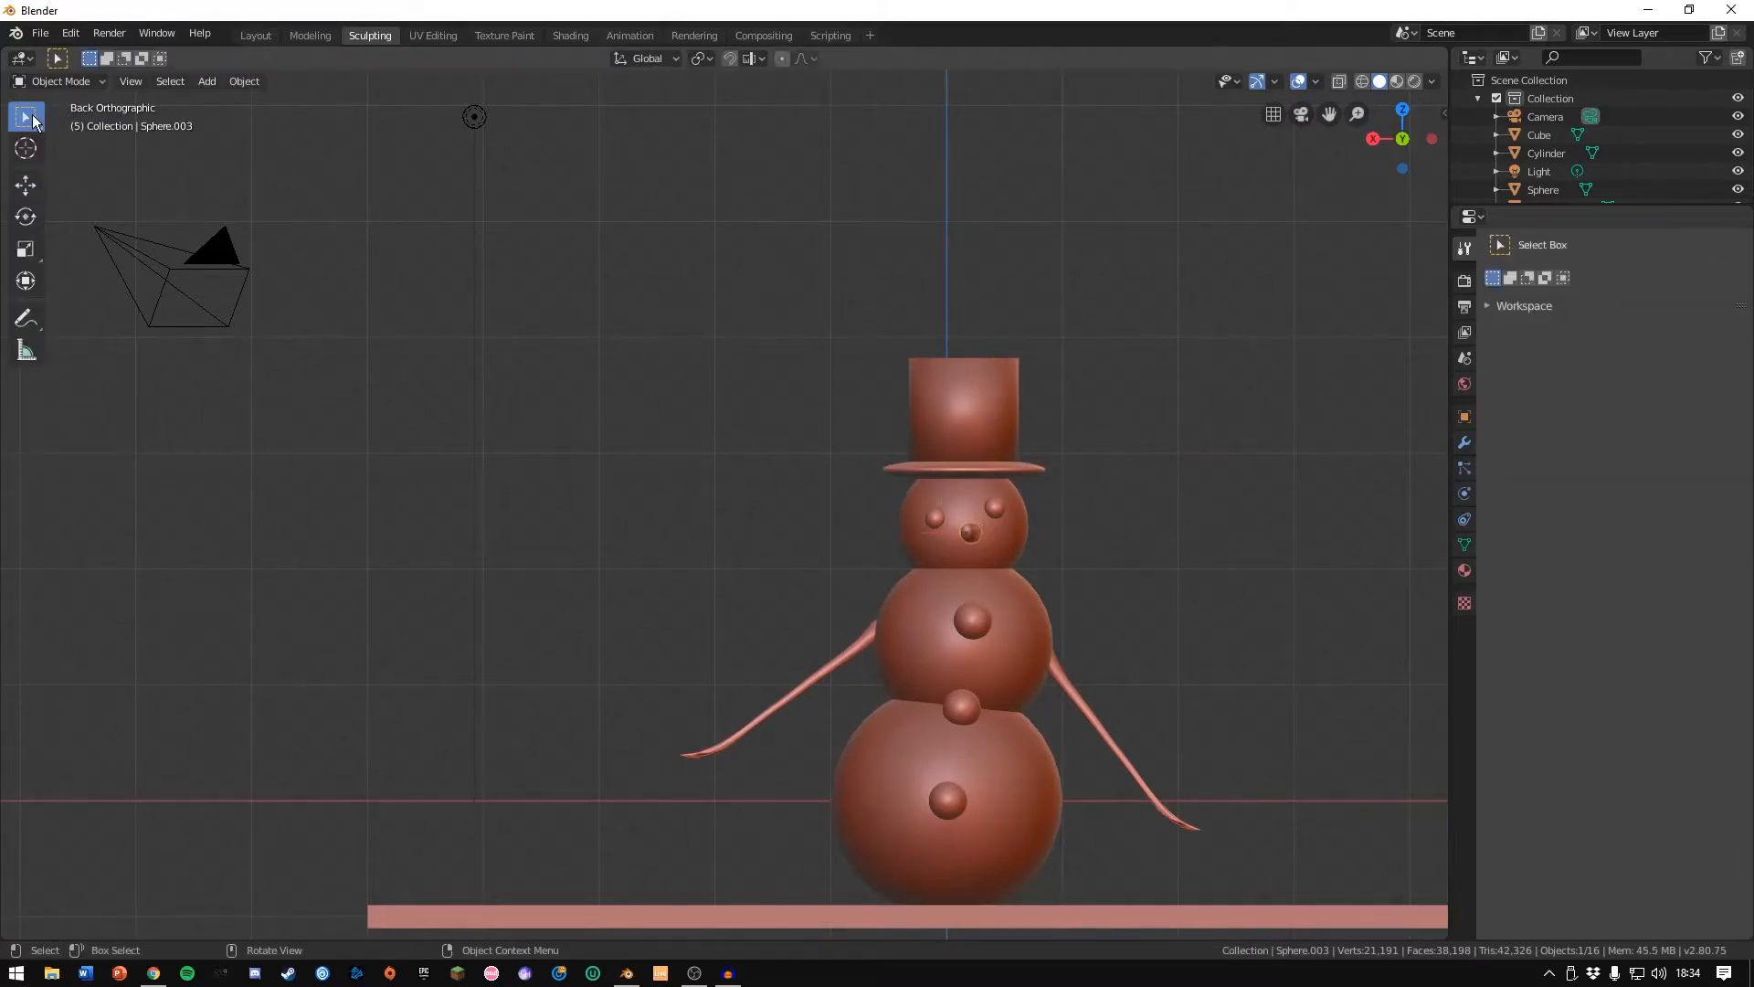
drag(798, 244, 1074, 468)
drag(847, 267, 1000, 462)
shift+click(998, 466)
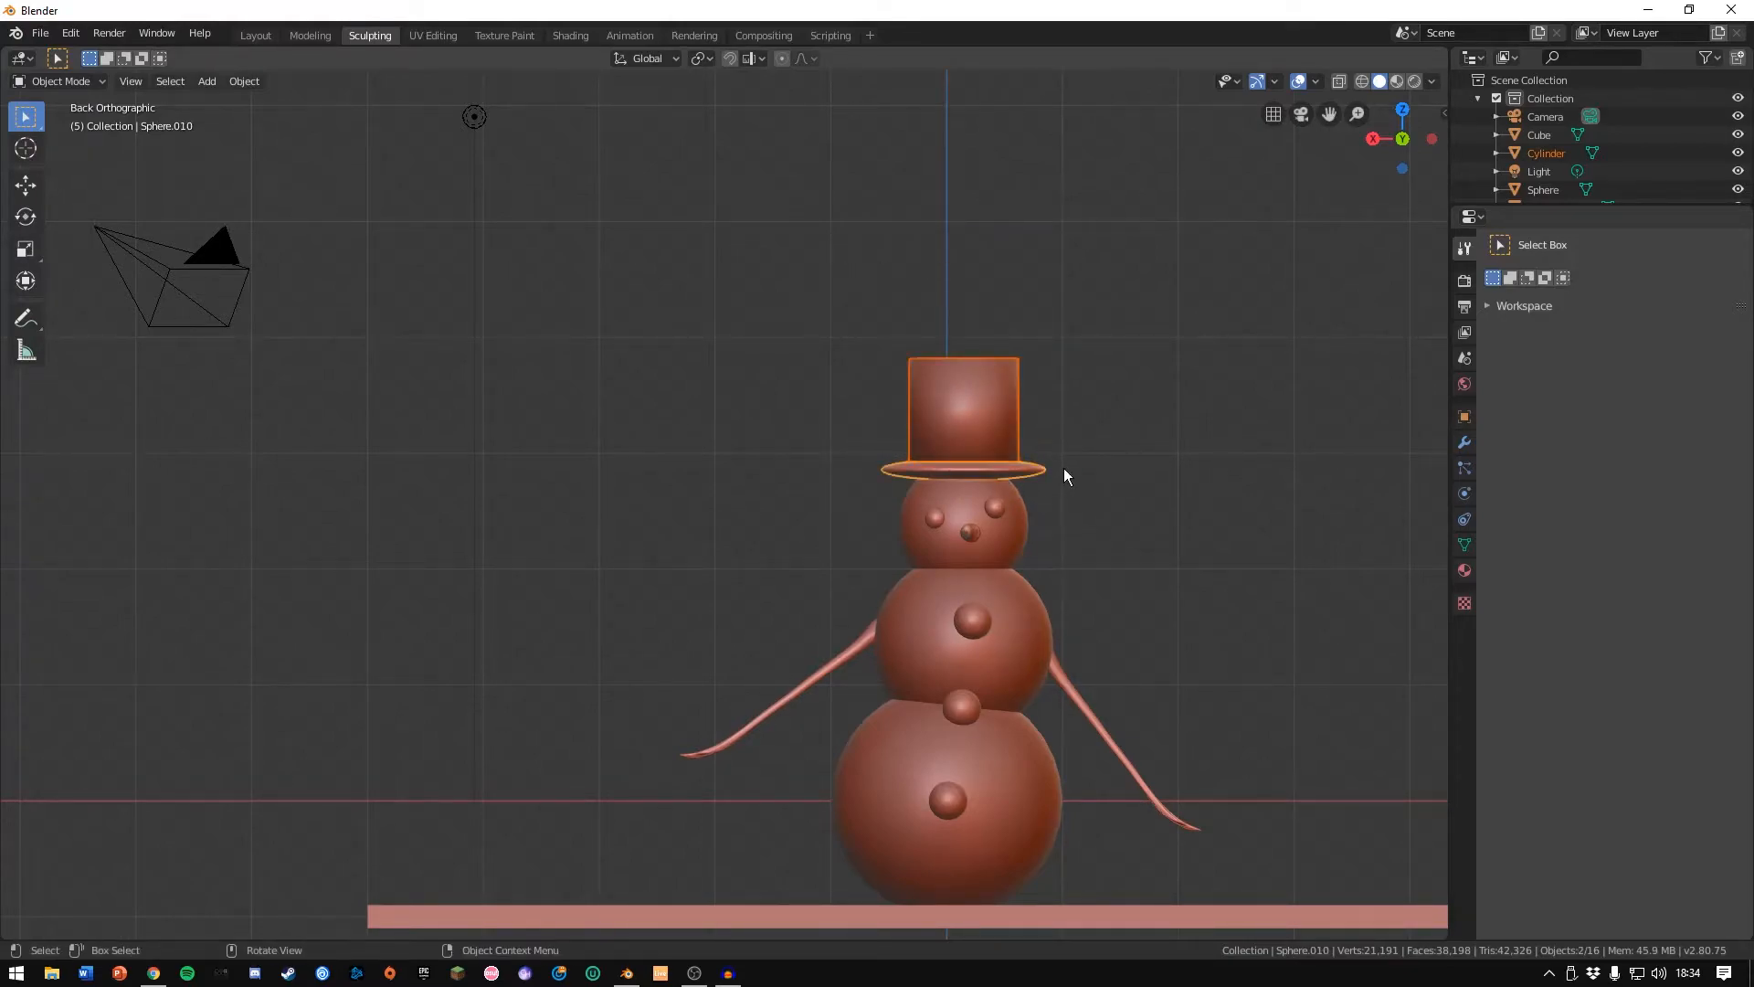
click(40, 216)
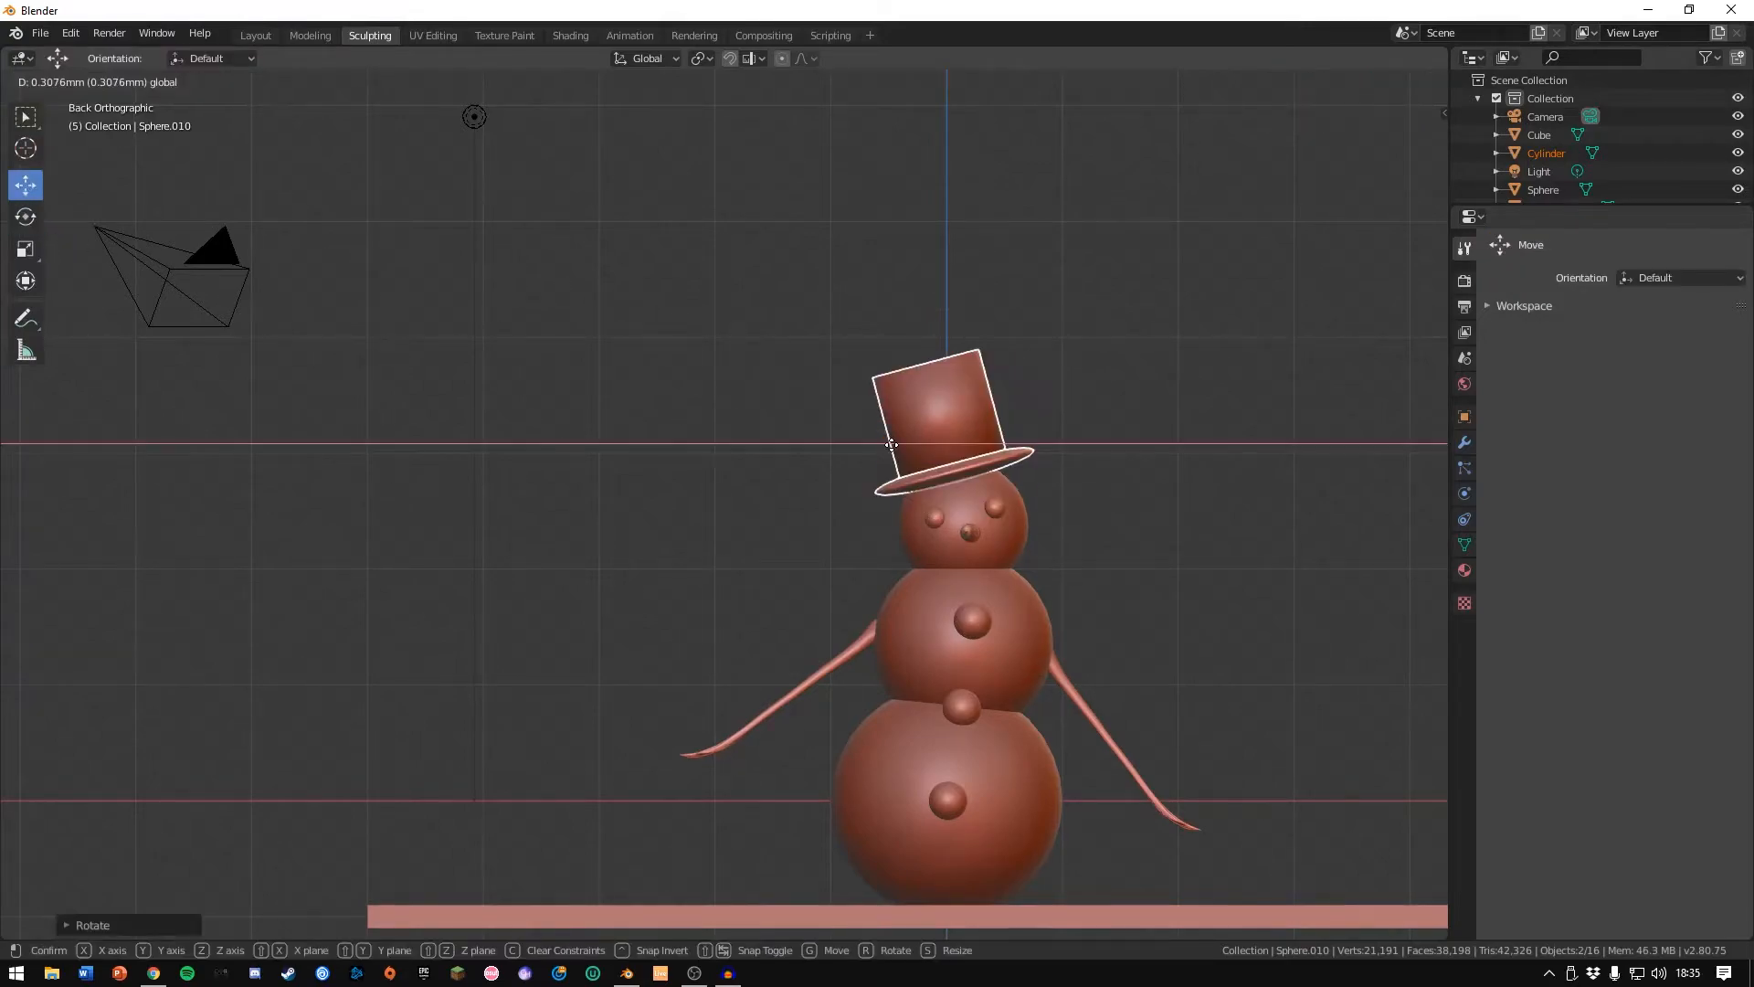
click(891, 445)
click(941, 381)
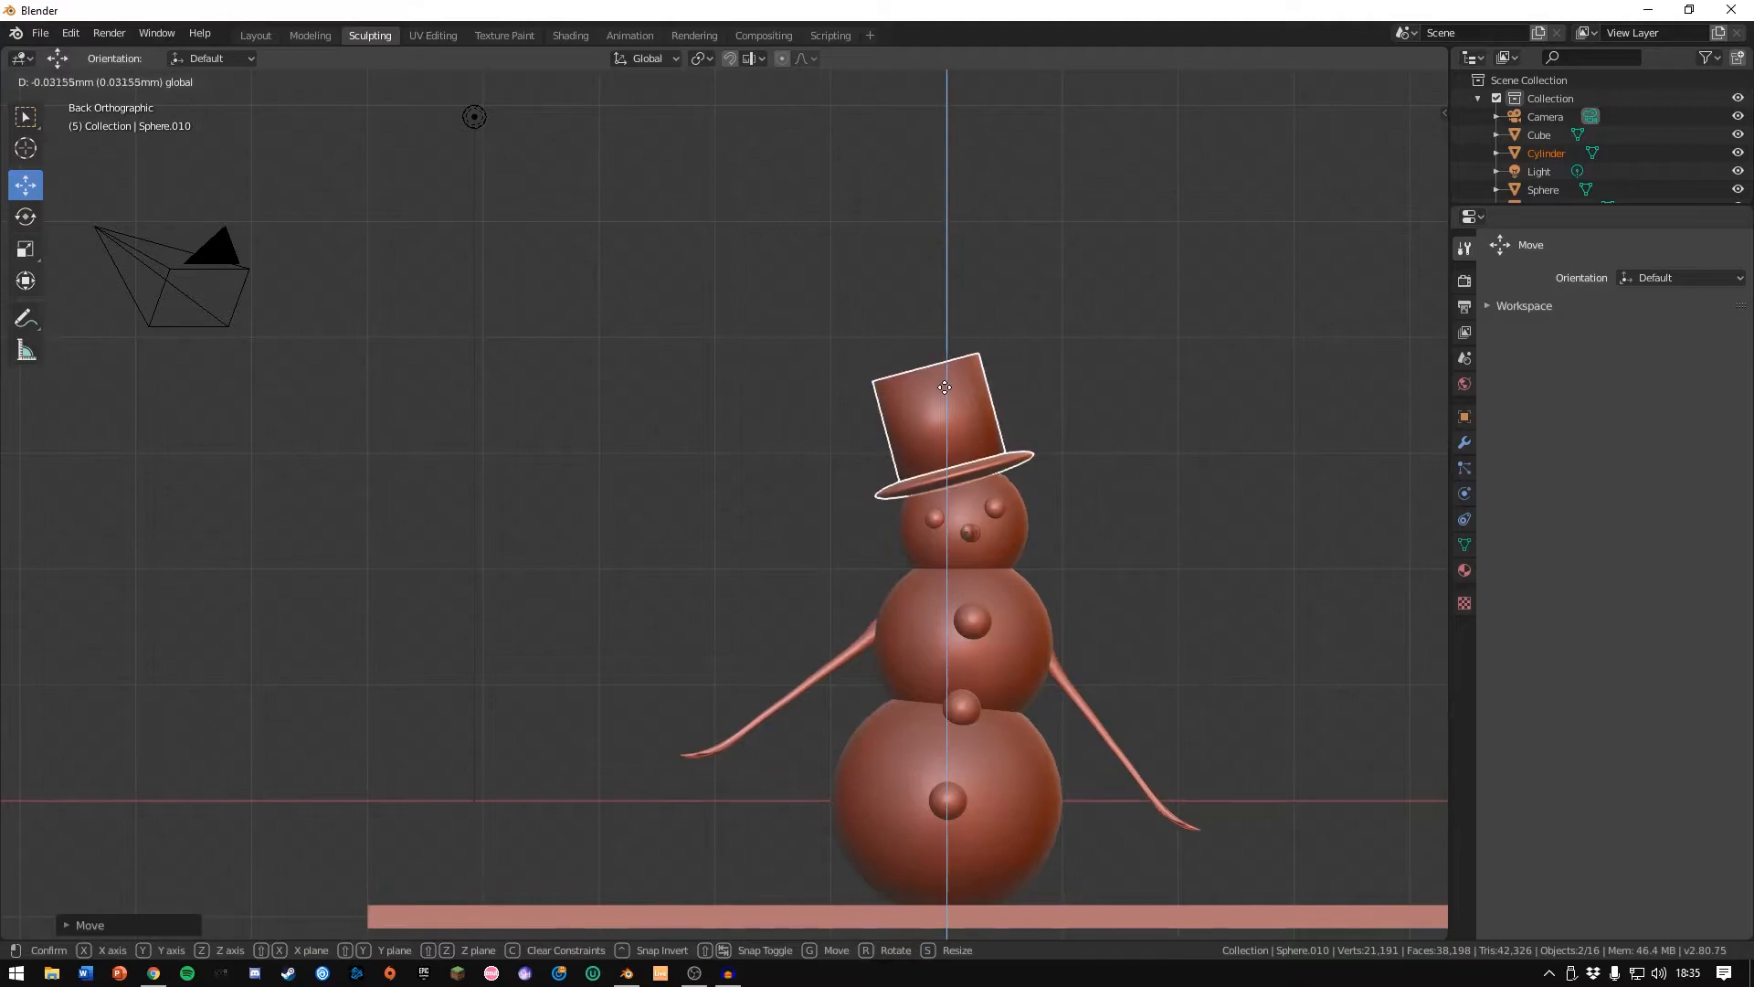
click(1192, 440)
scroll(912, 413, down, 2)
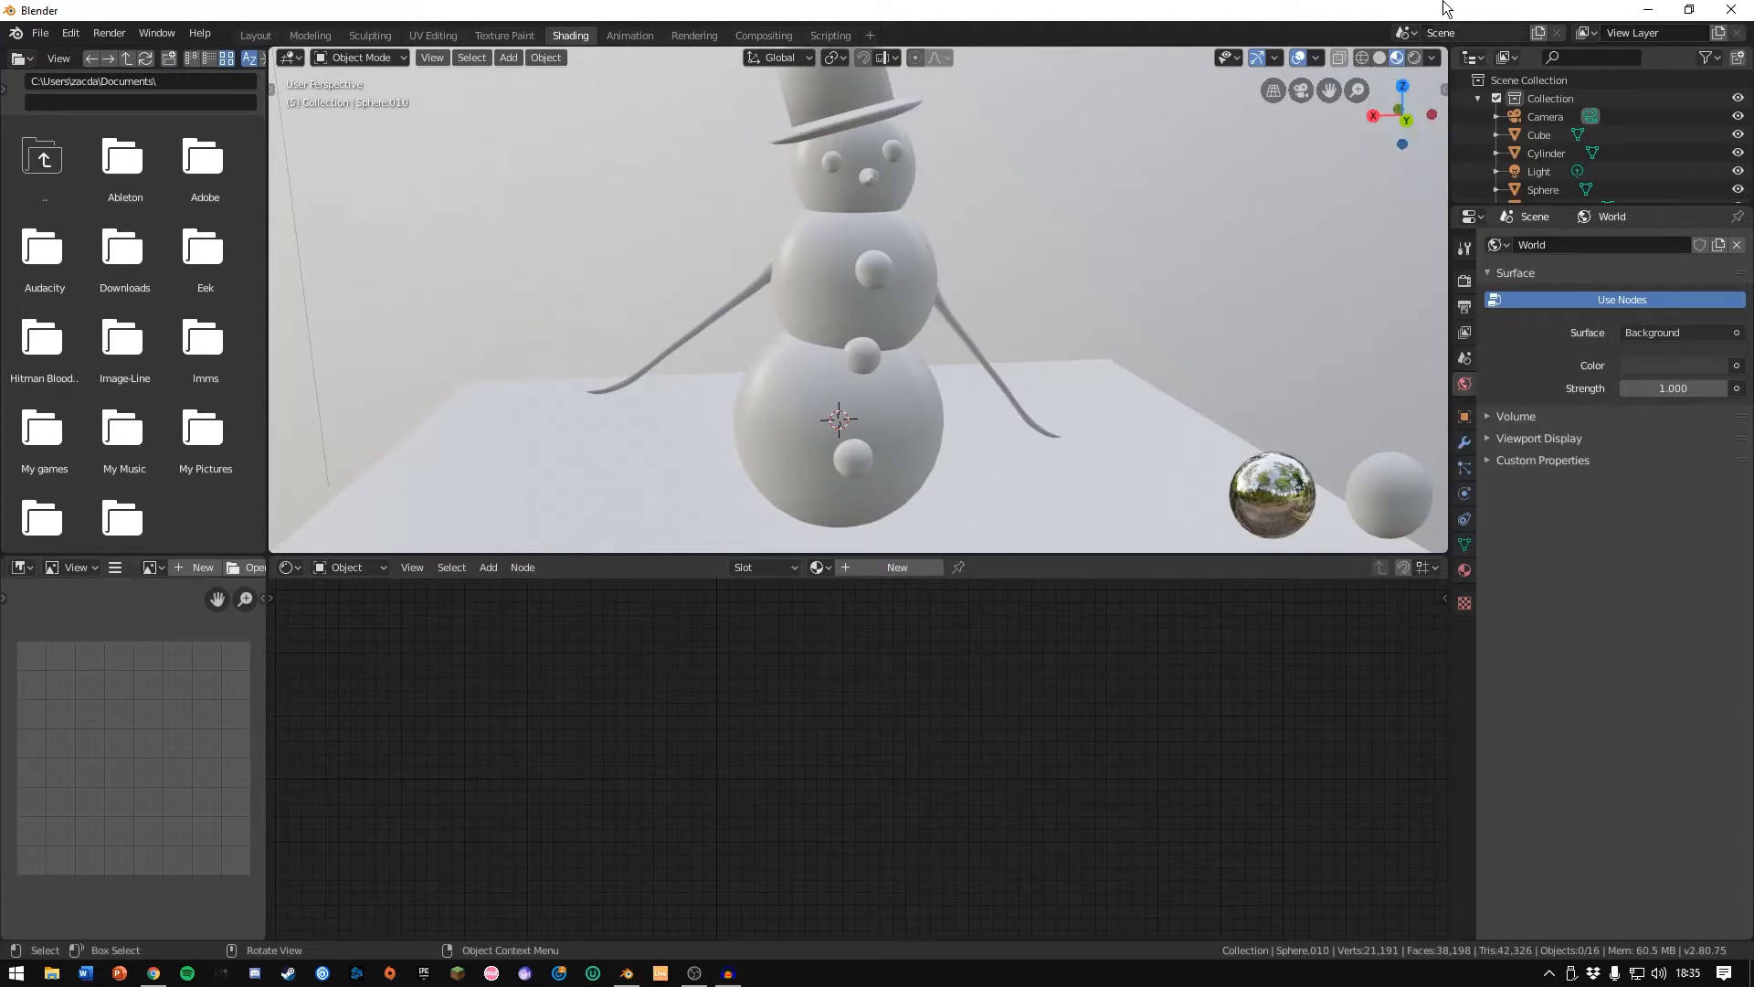
Show the scene with rendered shading and examine how the light and shadows fall around the snowman.
click(1409, 55)
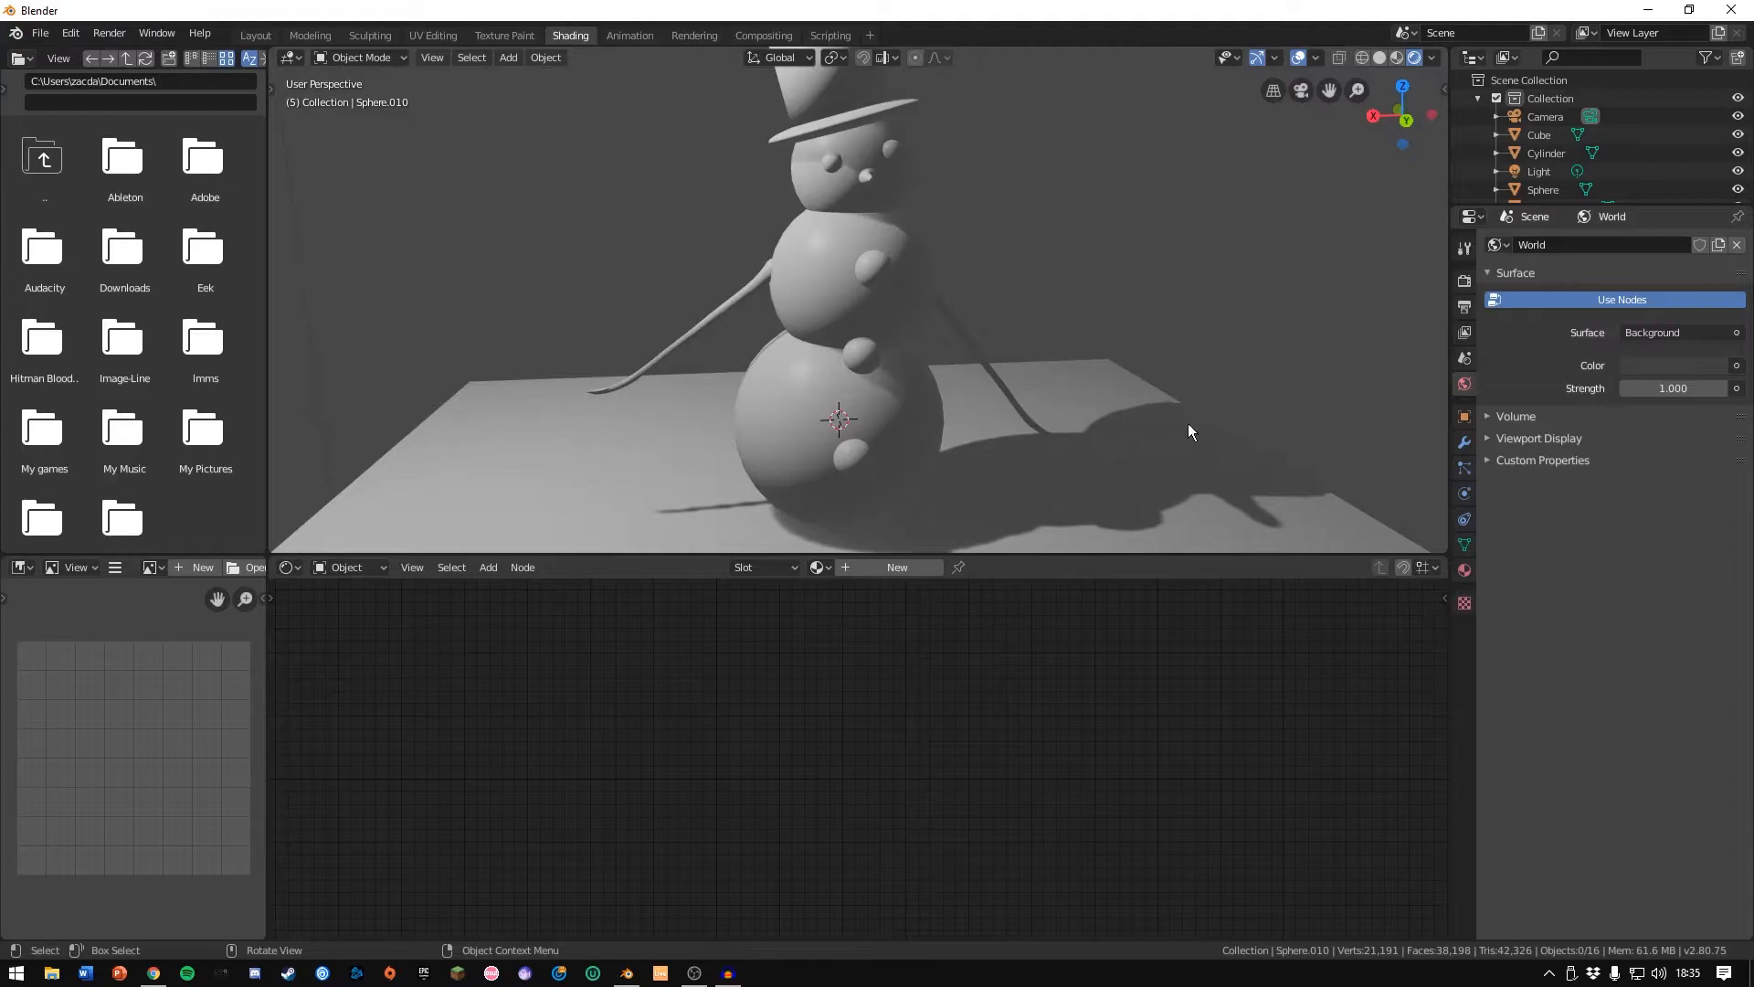
scroll(820, 280, down, 6)
click(717, 152)
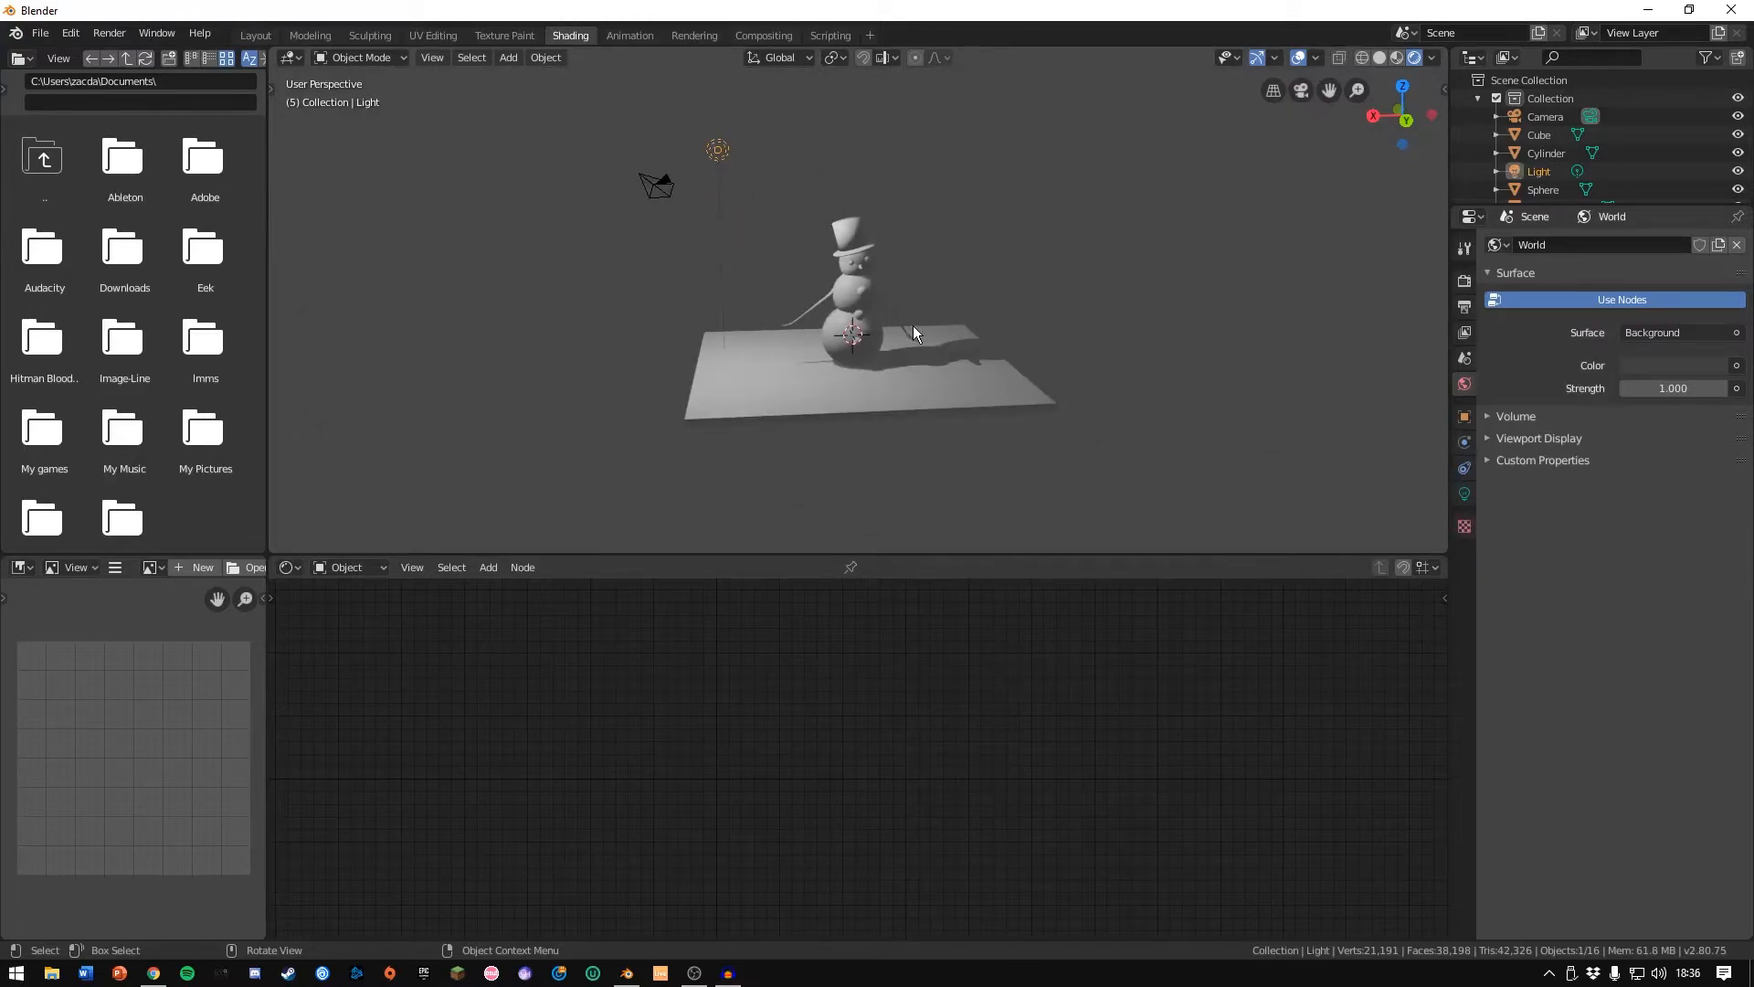
scroll(914, 364, up, 6)
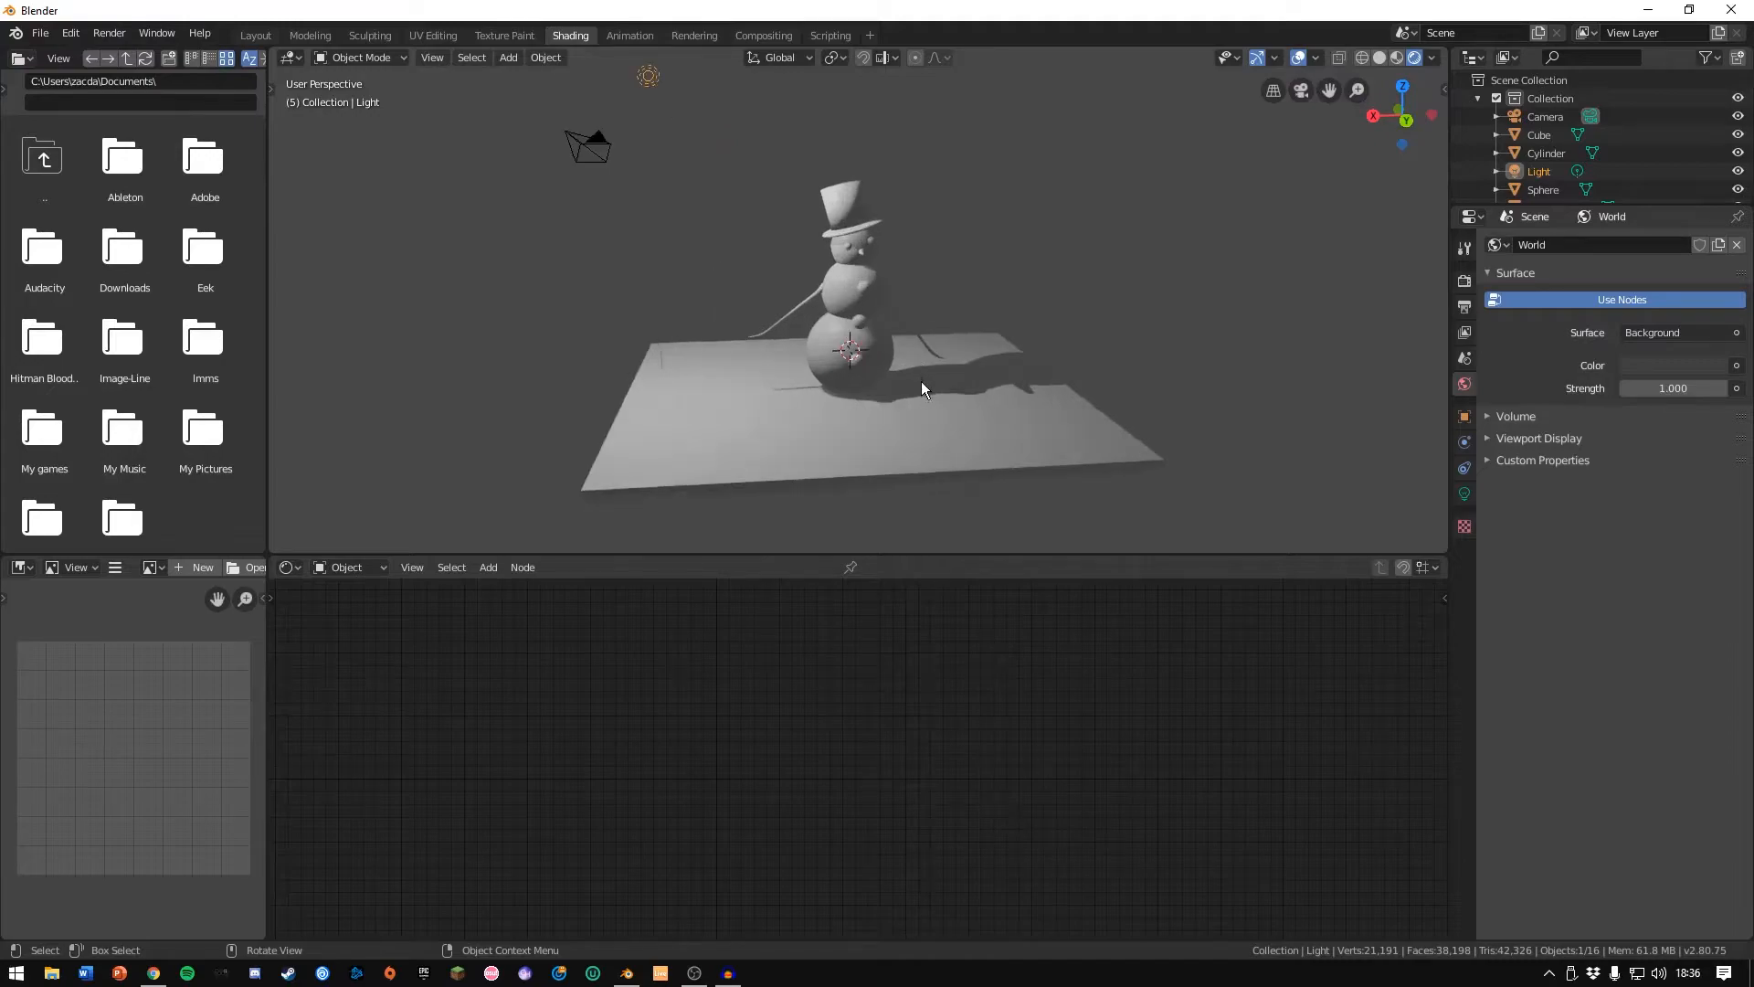
scroll(1069, 447, down, 5)
scroll(1069, 444, up, 4)
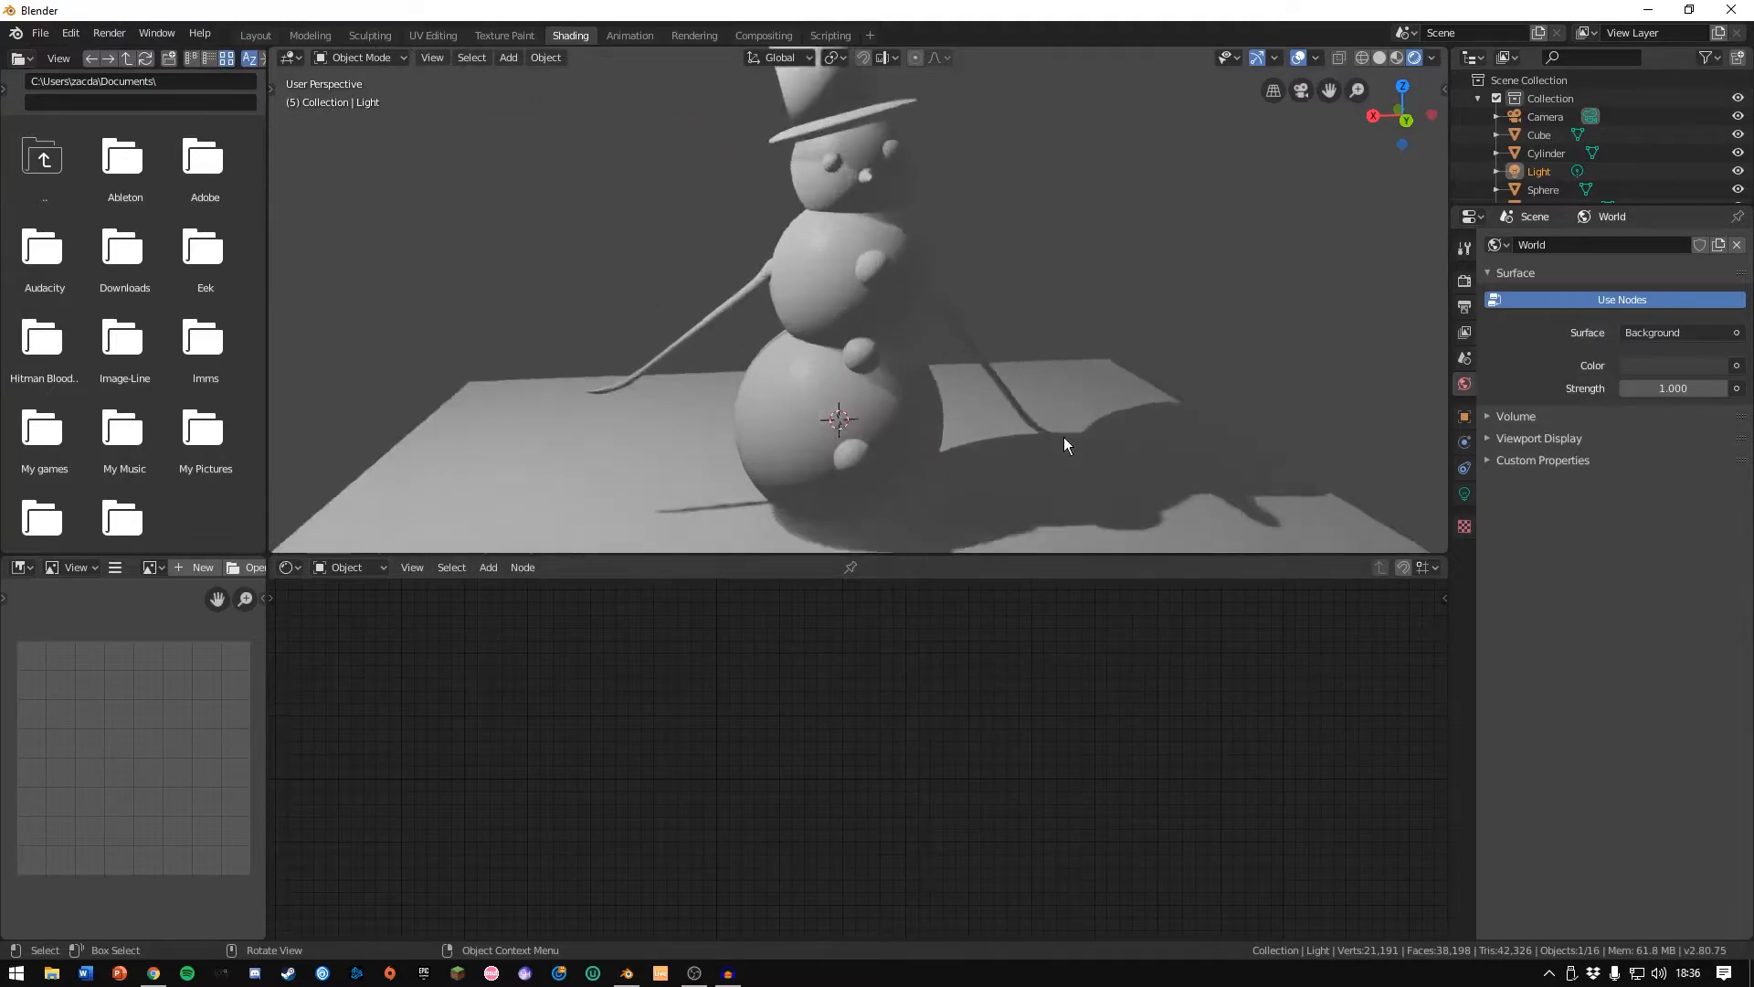
scroll(1069, 453, down, 2)
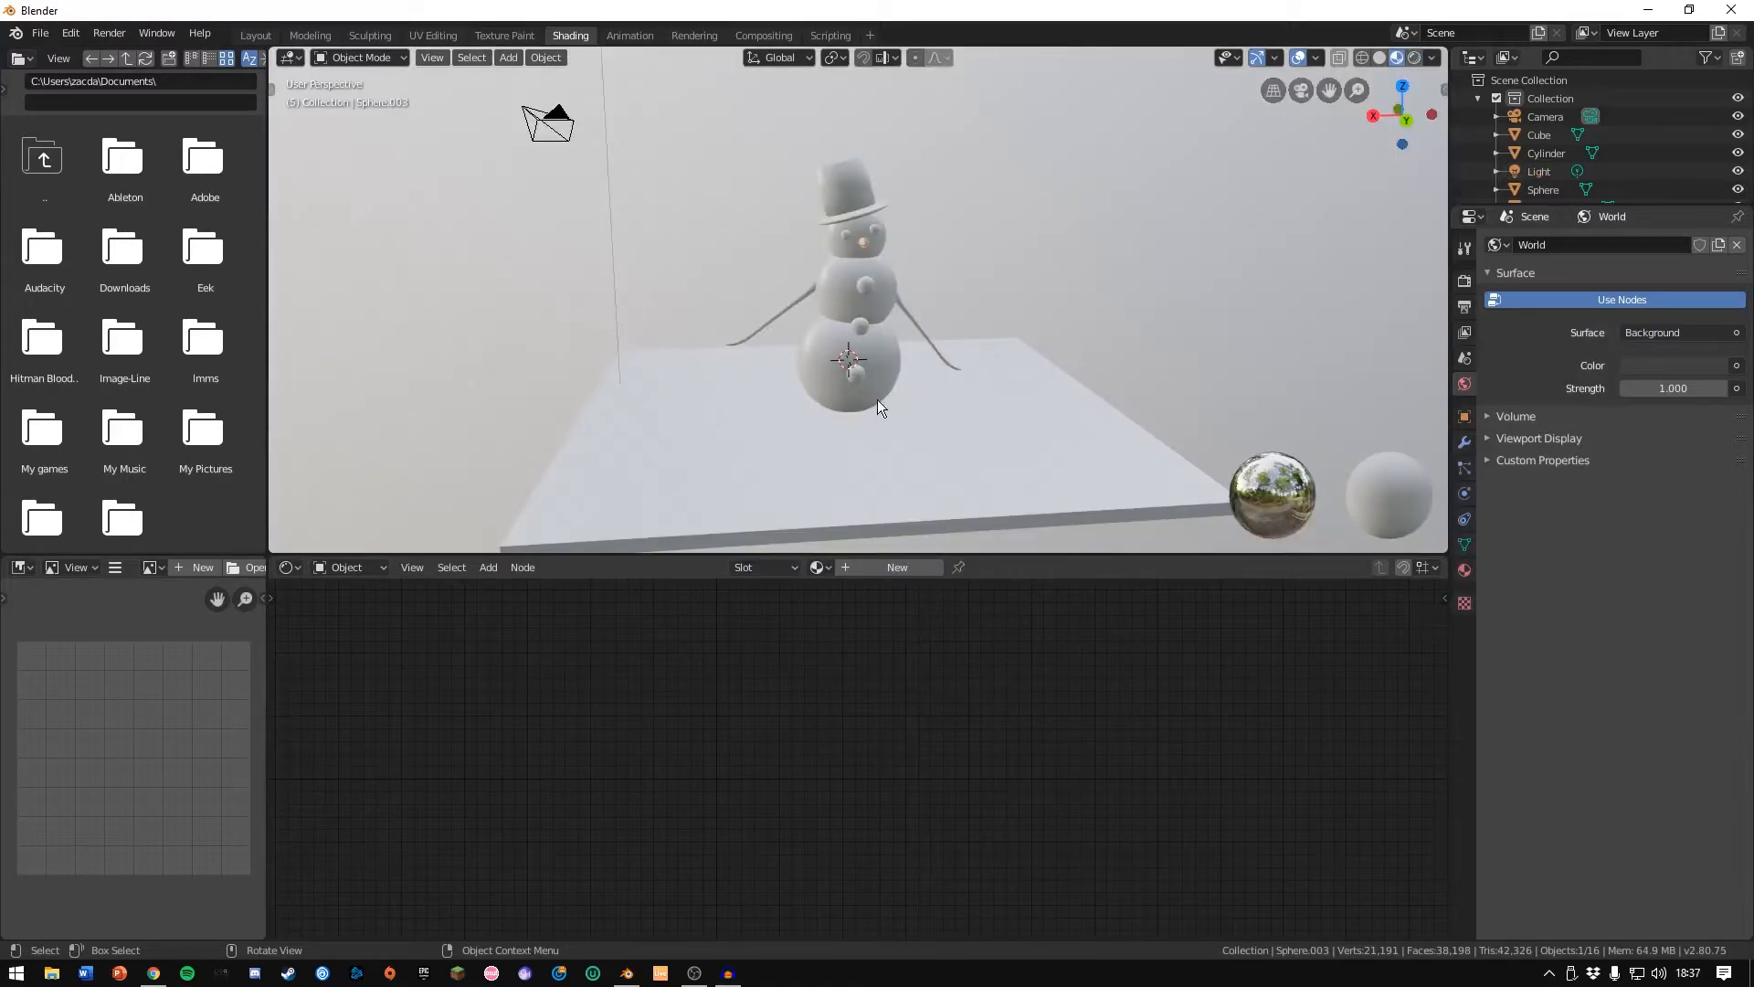
Add a new material to the snowman's bottom ball.
click(879, 394)
click(846, 569)
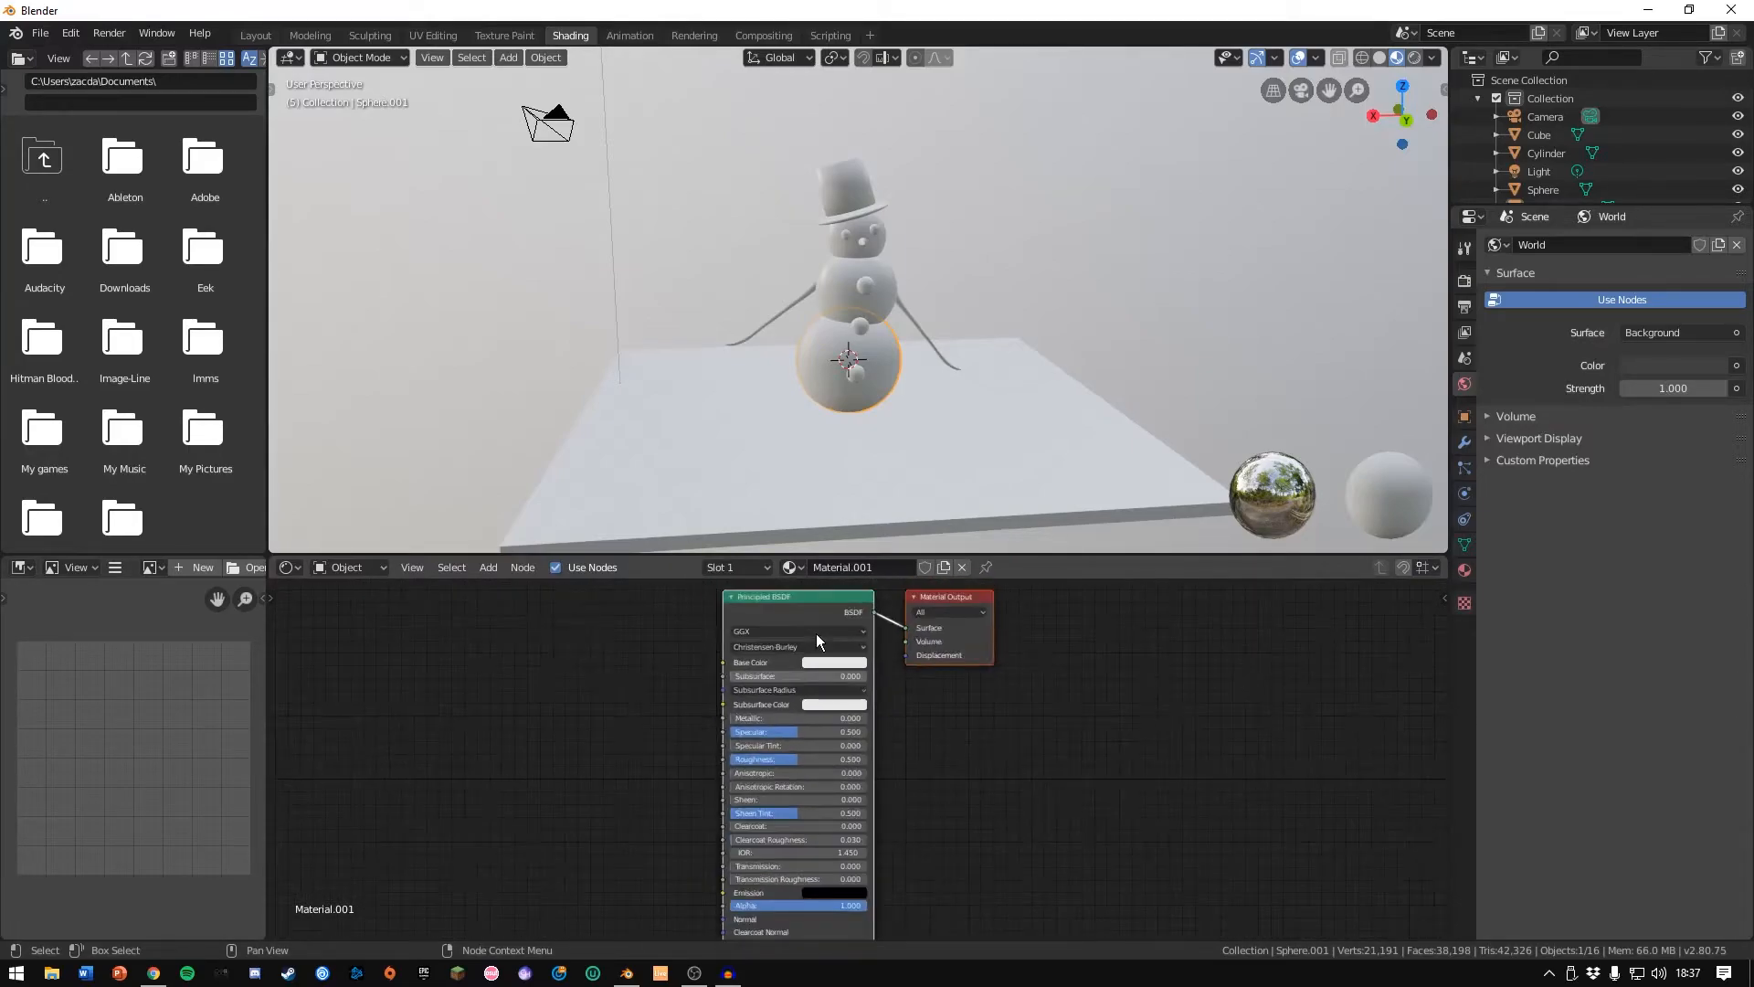
key(Home)
scroll(815, 634, up, 1)
scroll(845, 638, up, 4)
scroll(842, 642, down, 3)
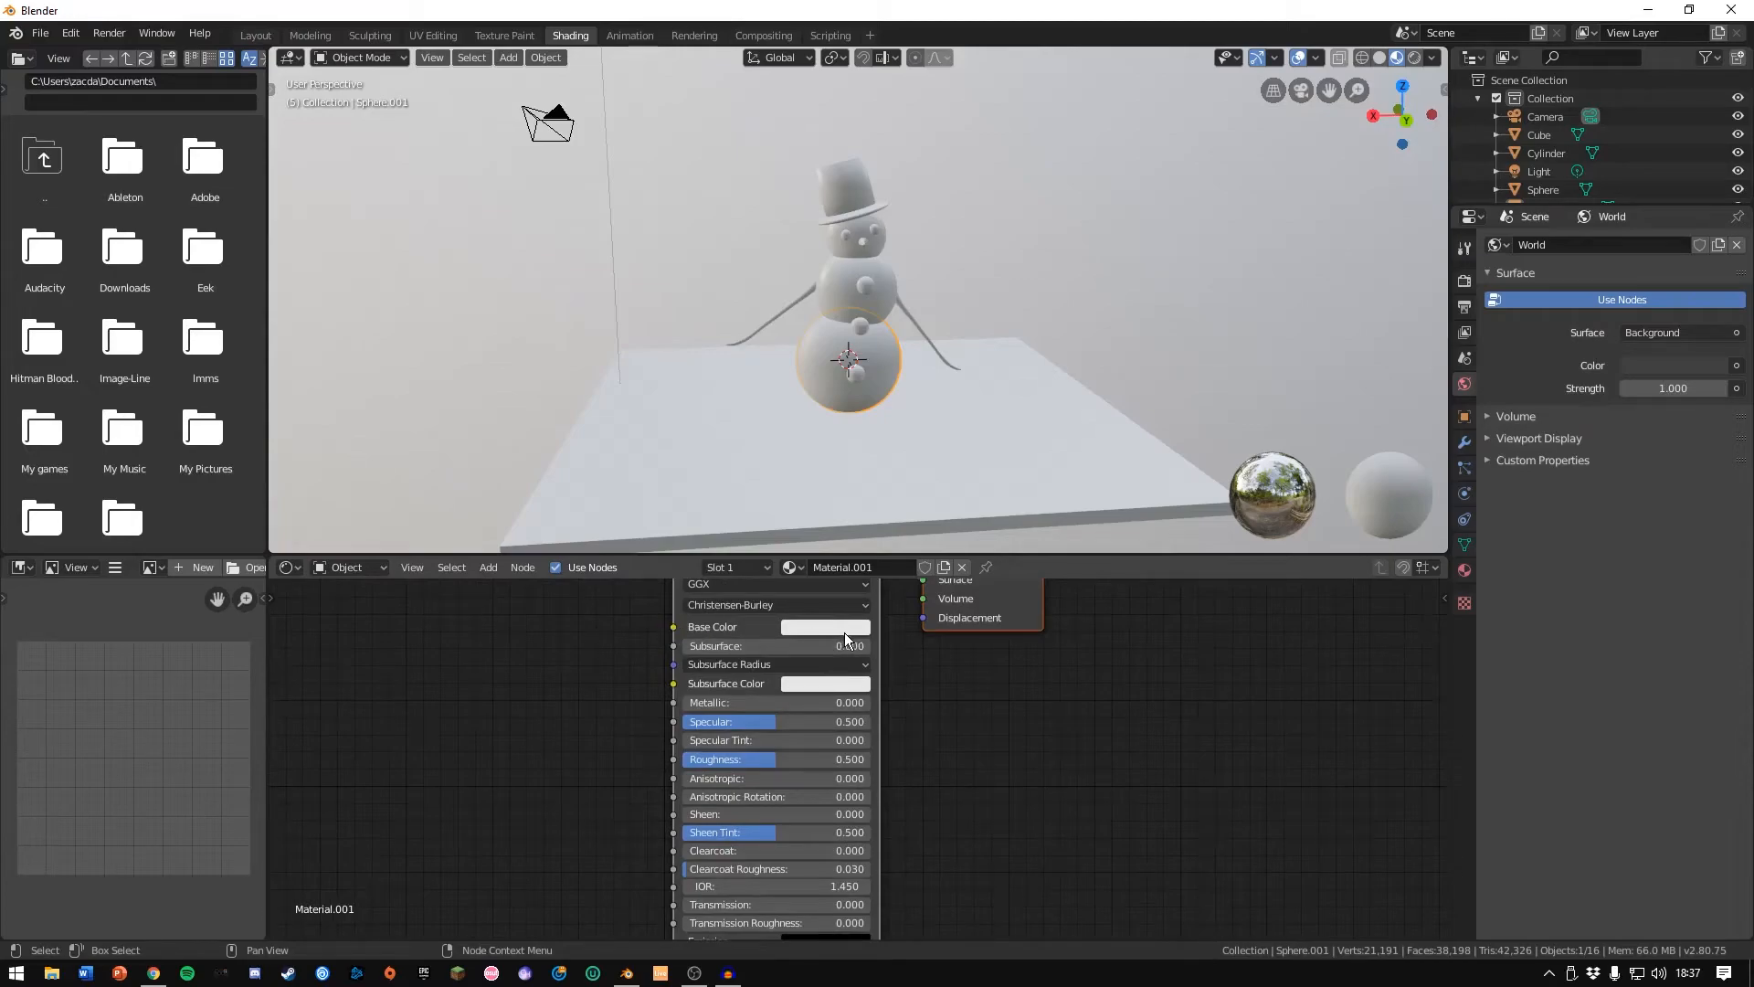
Name the bottom ball's material White and add a ColorRamp node beside its Principled BSDF node.
scroll(822, 727, down, 1)
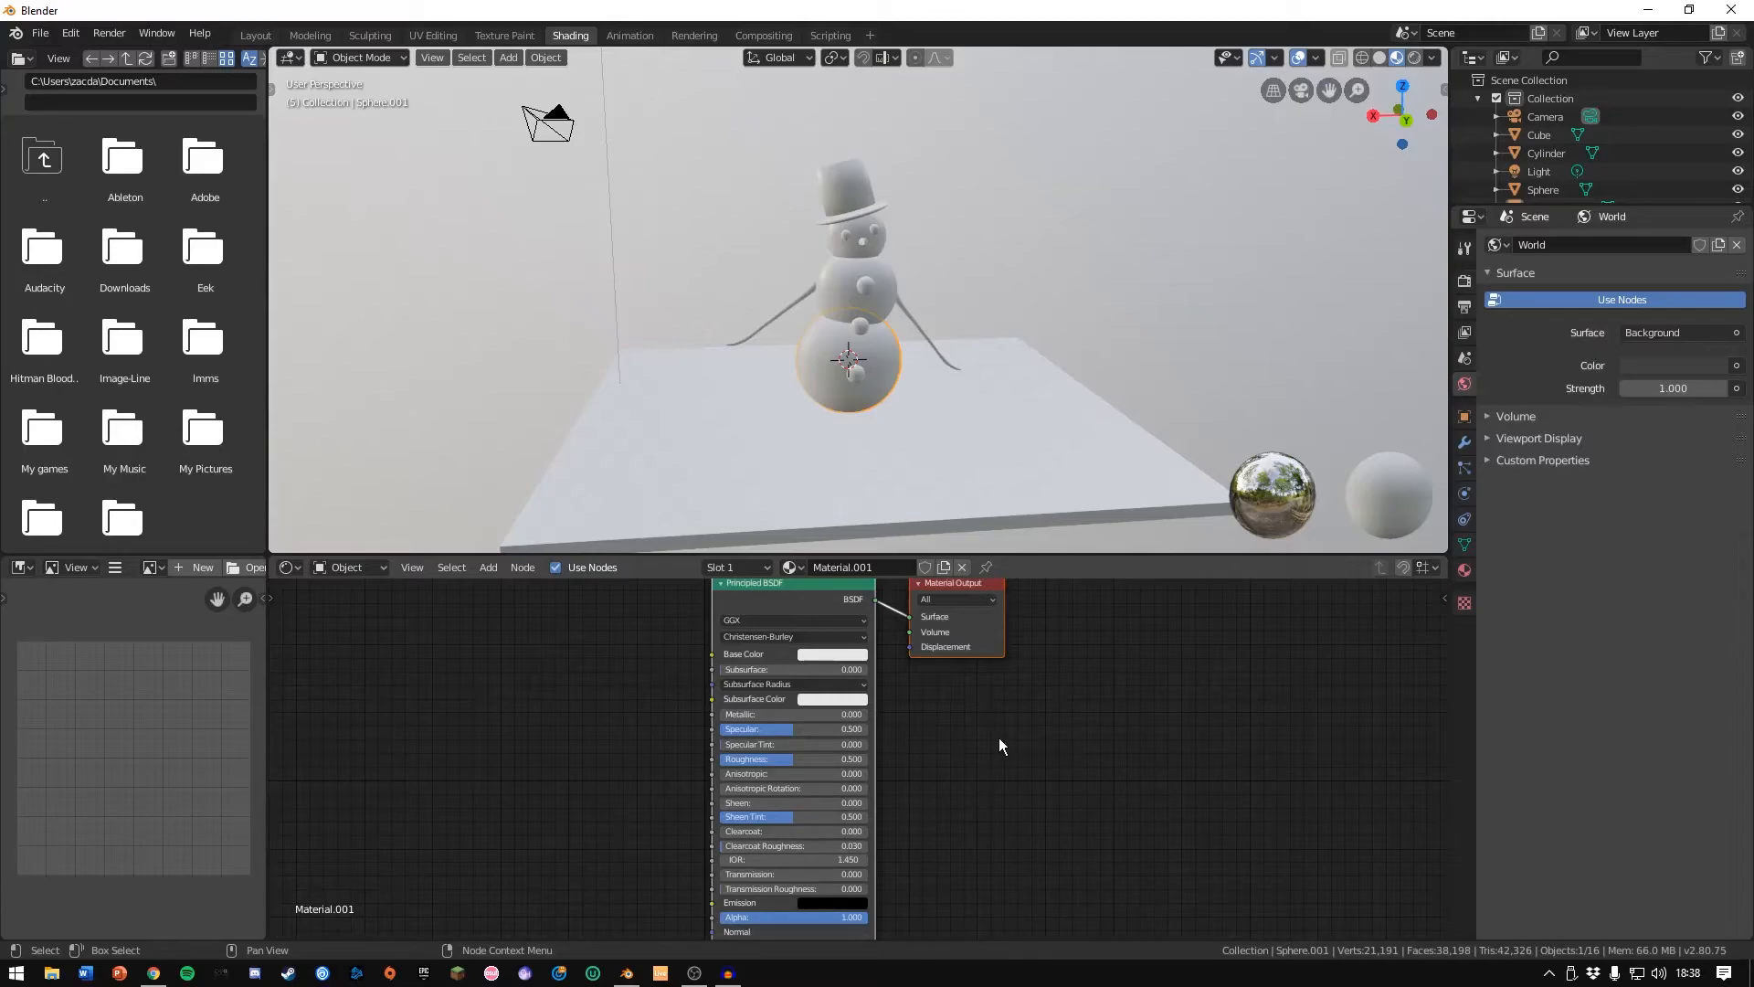
click(1050, 754)
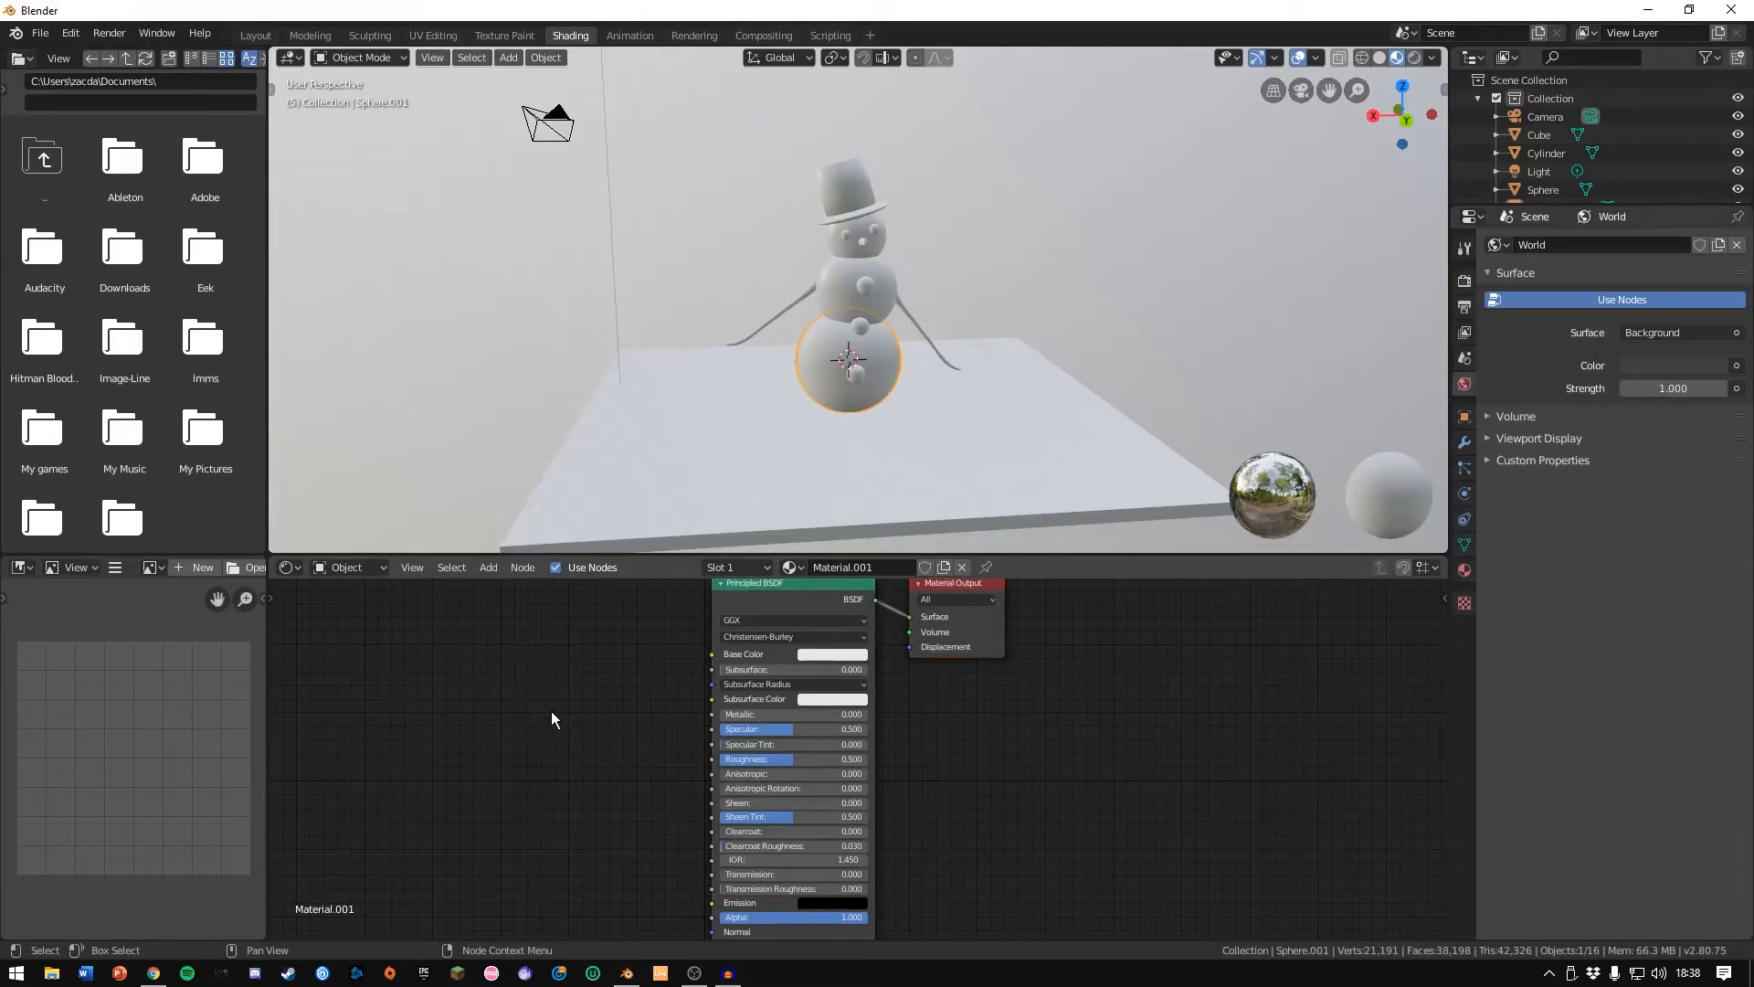
key(shift+a)
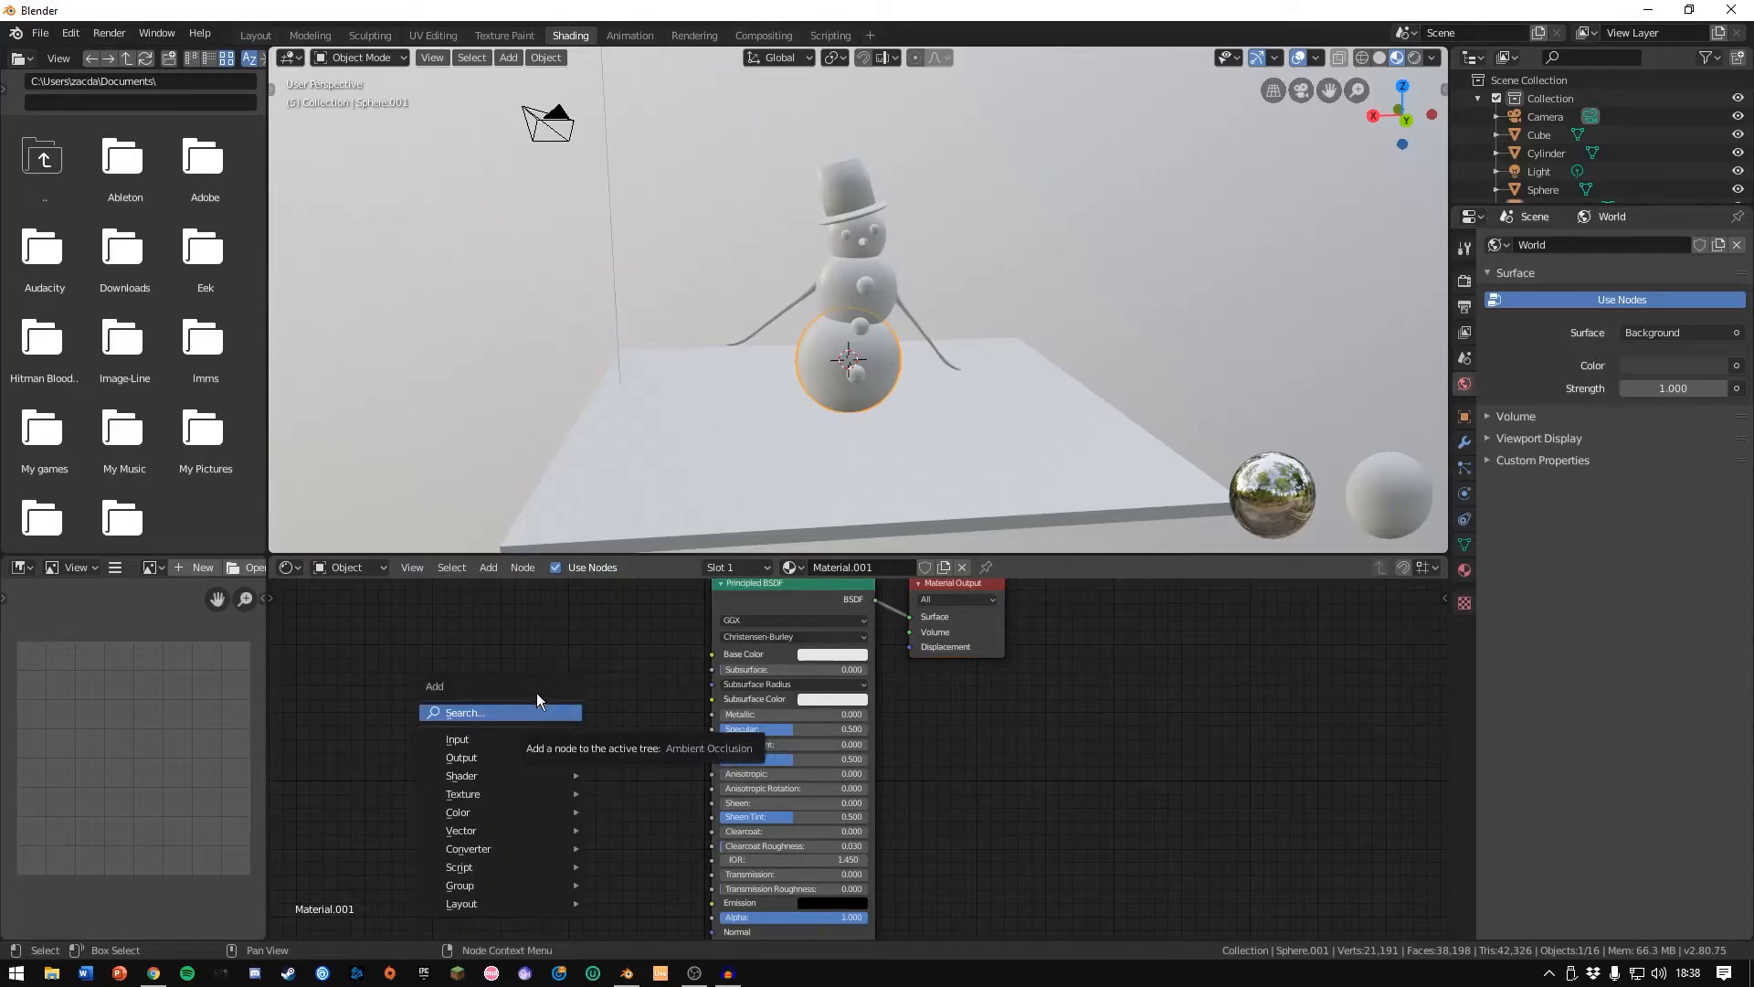
key(shift+a)
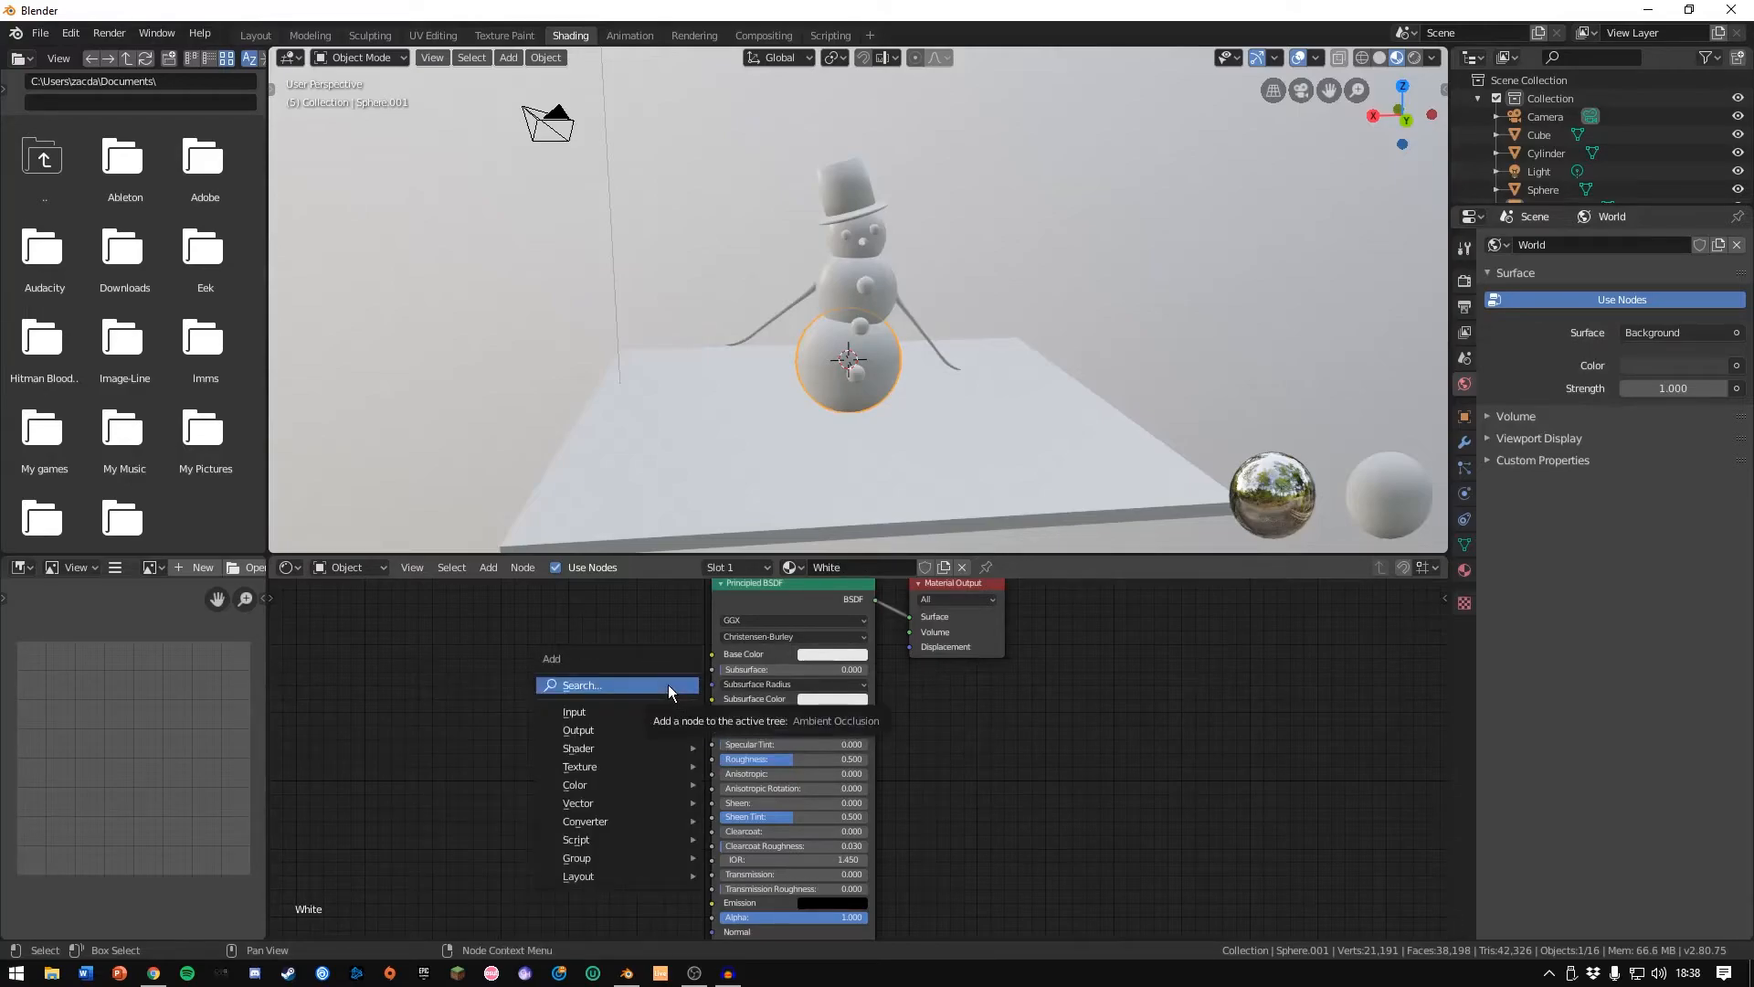
click(667, 683)
text(color)
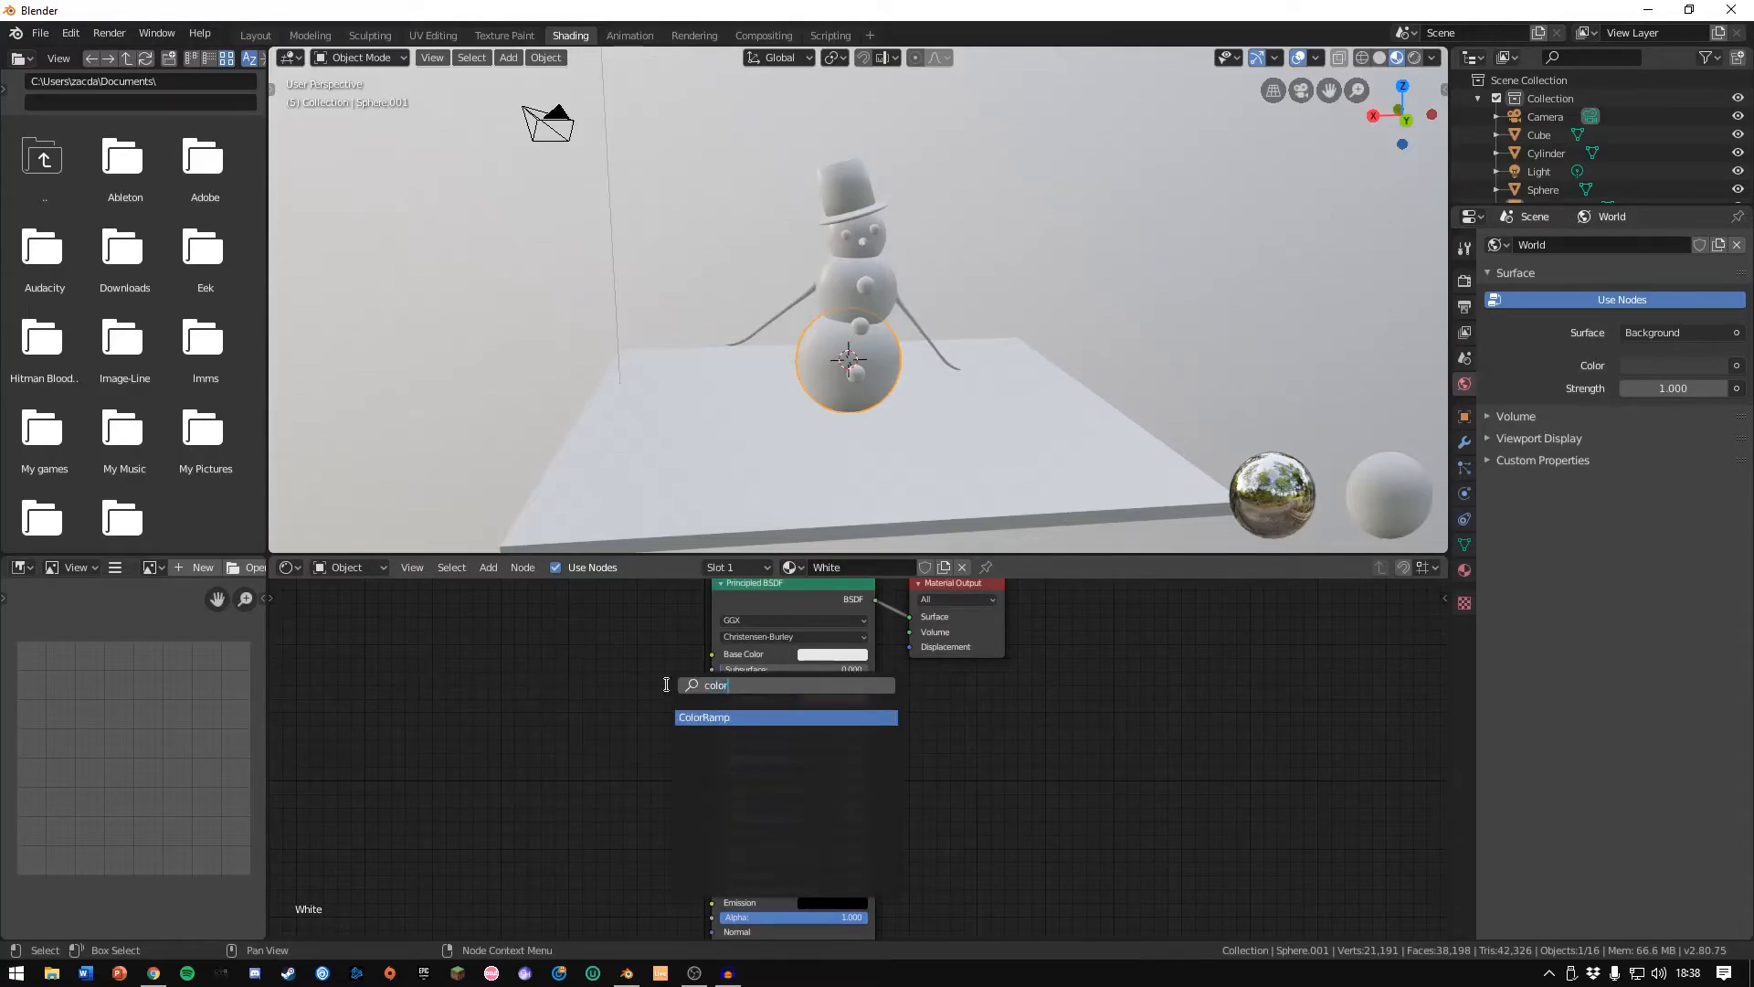
key(Return)
click(511, 813)
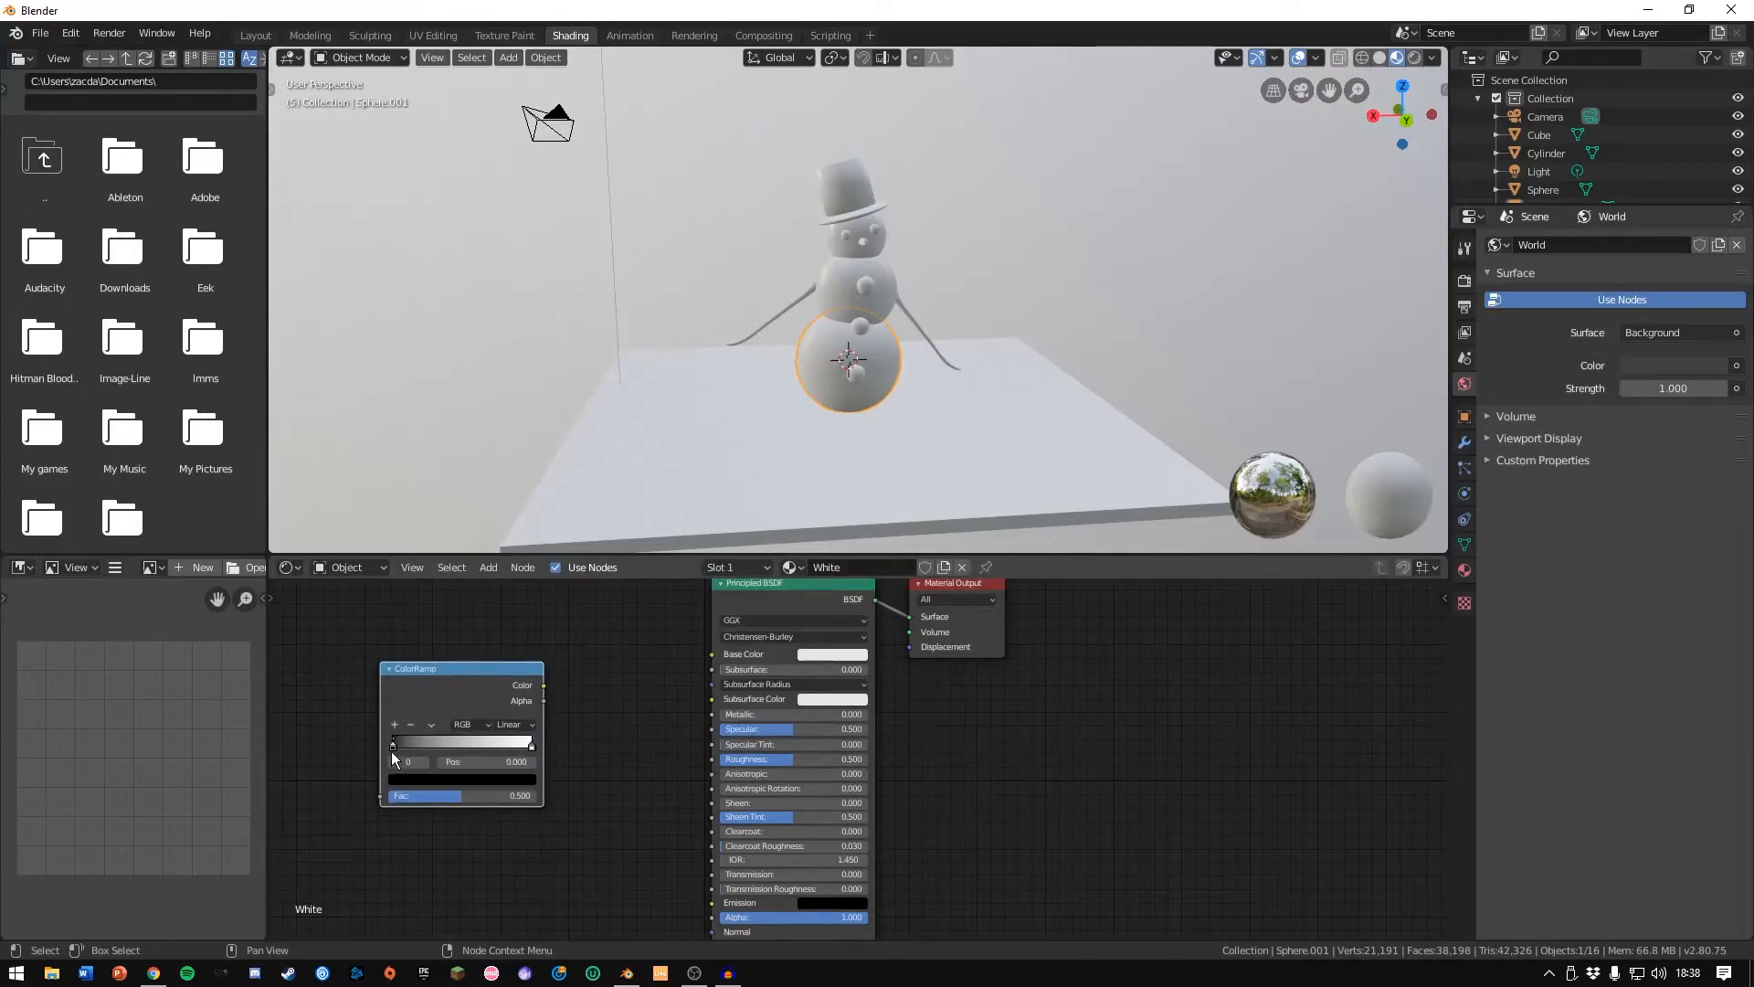
Change the ColorRamp's black stop to white and connect its Color output to the Principled BSDF's Base Color.
click(417, 780)
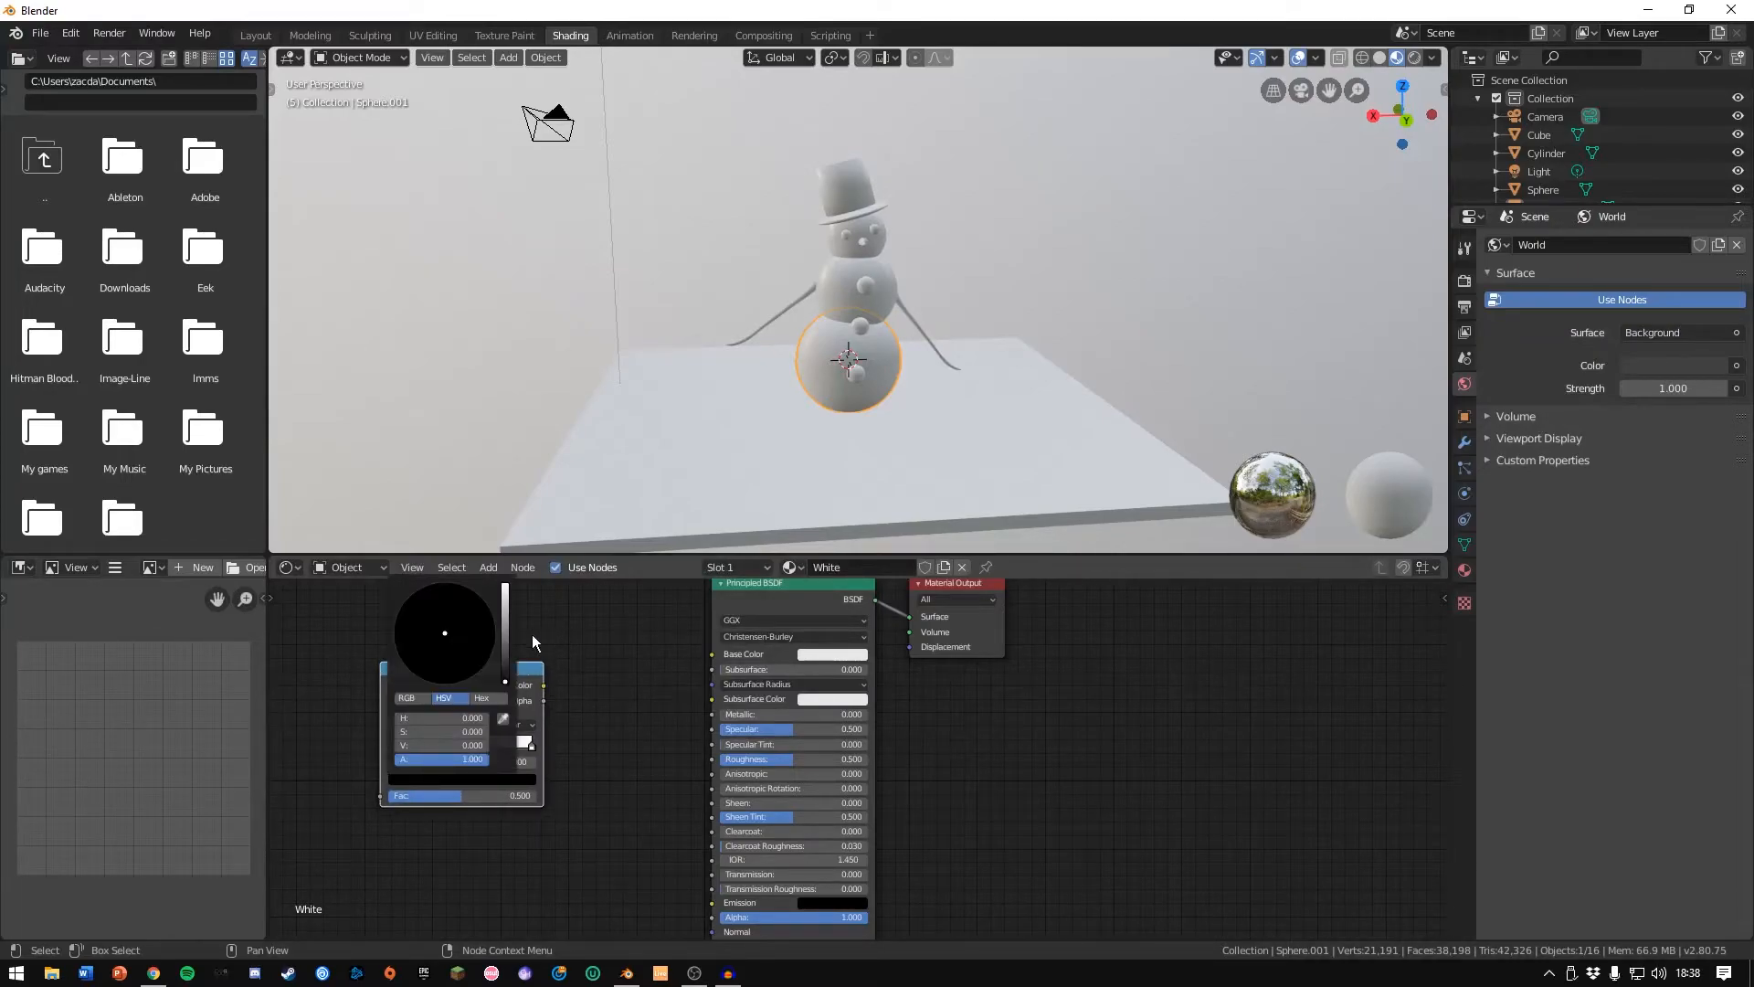
drag(502, 654, 504, 585)
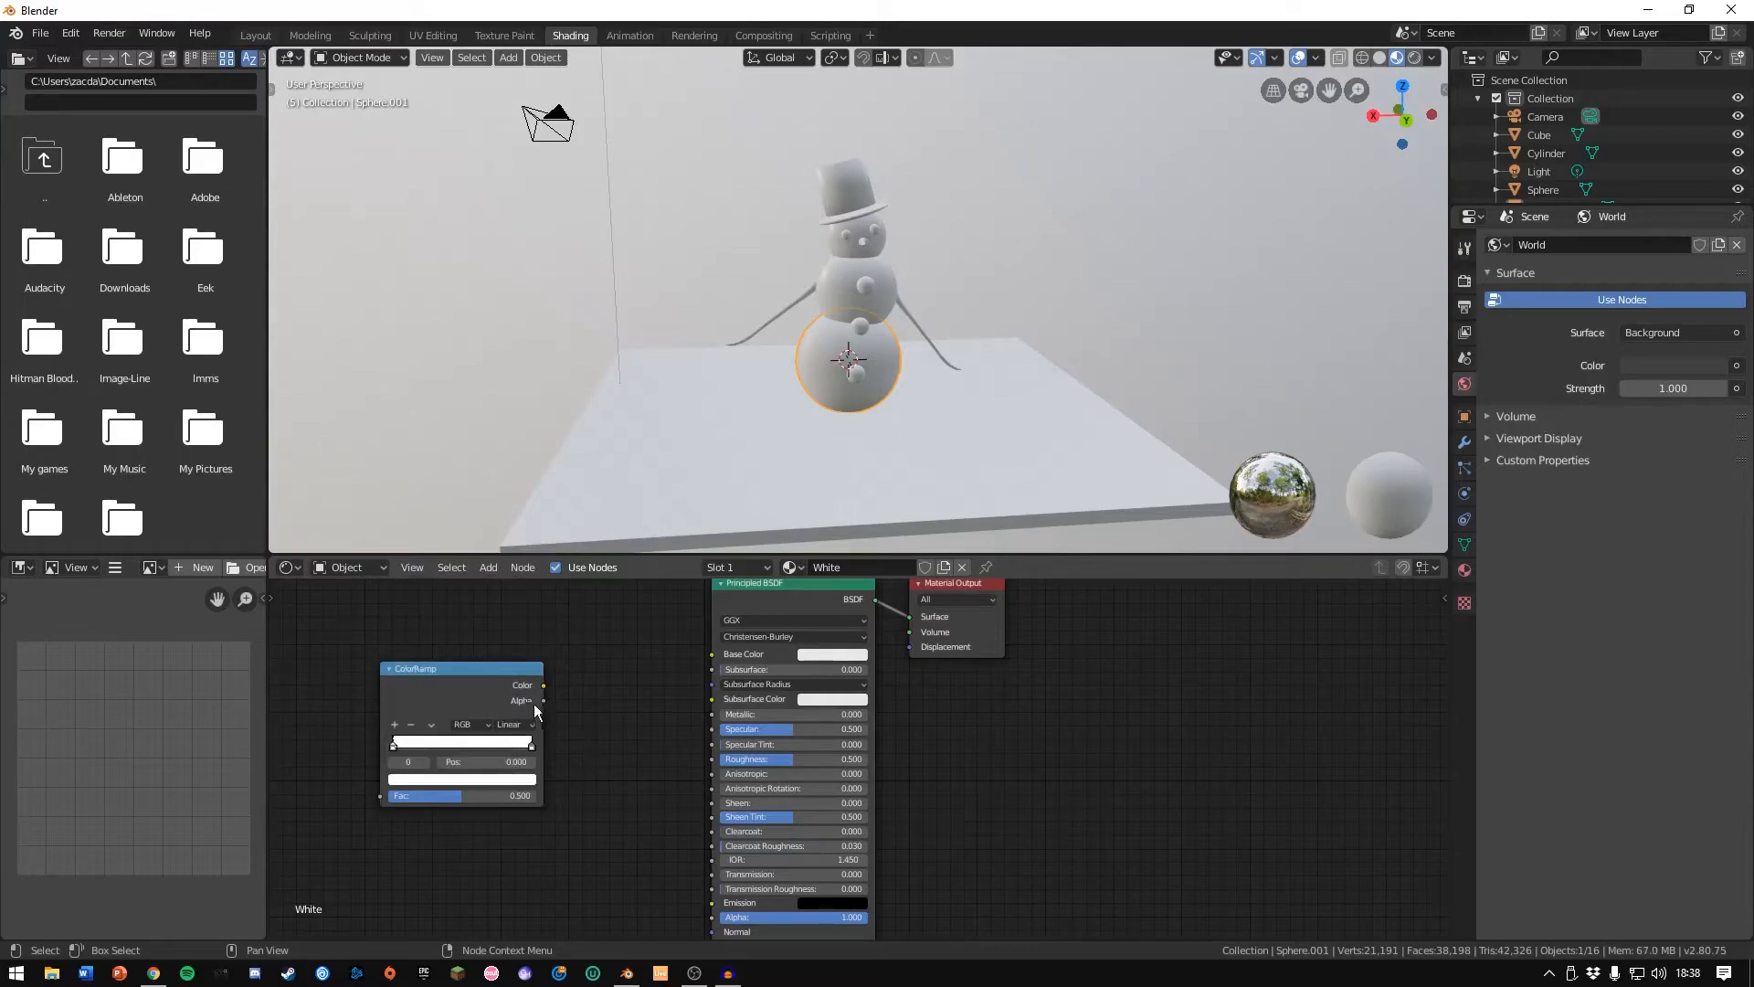
drag(543, 686, 711, 654)
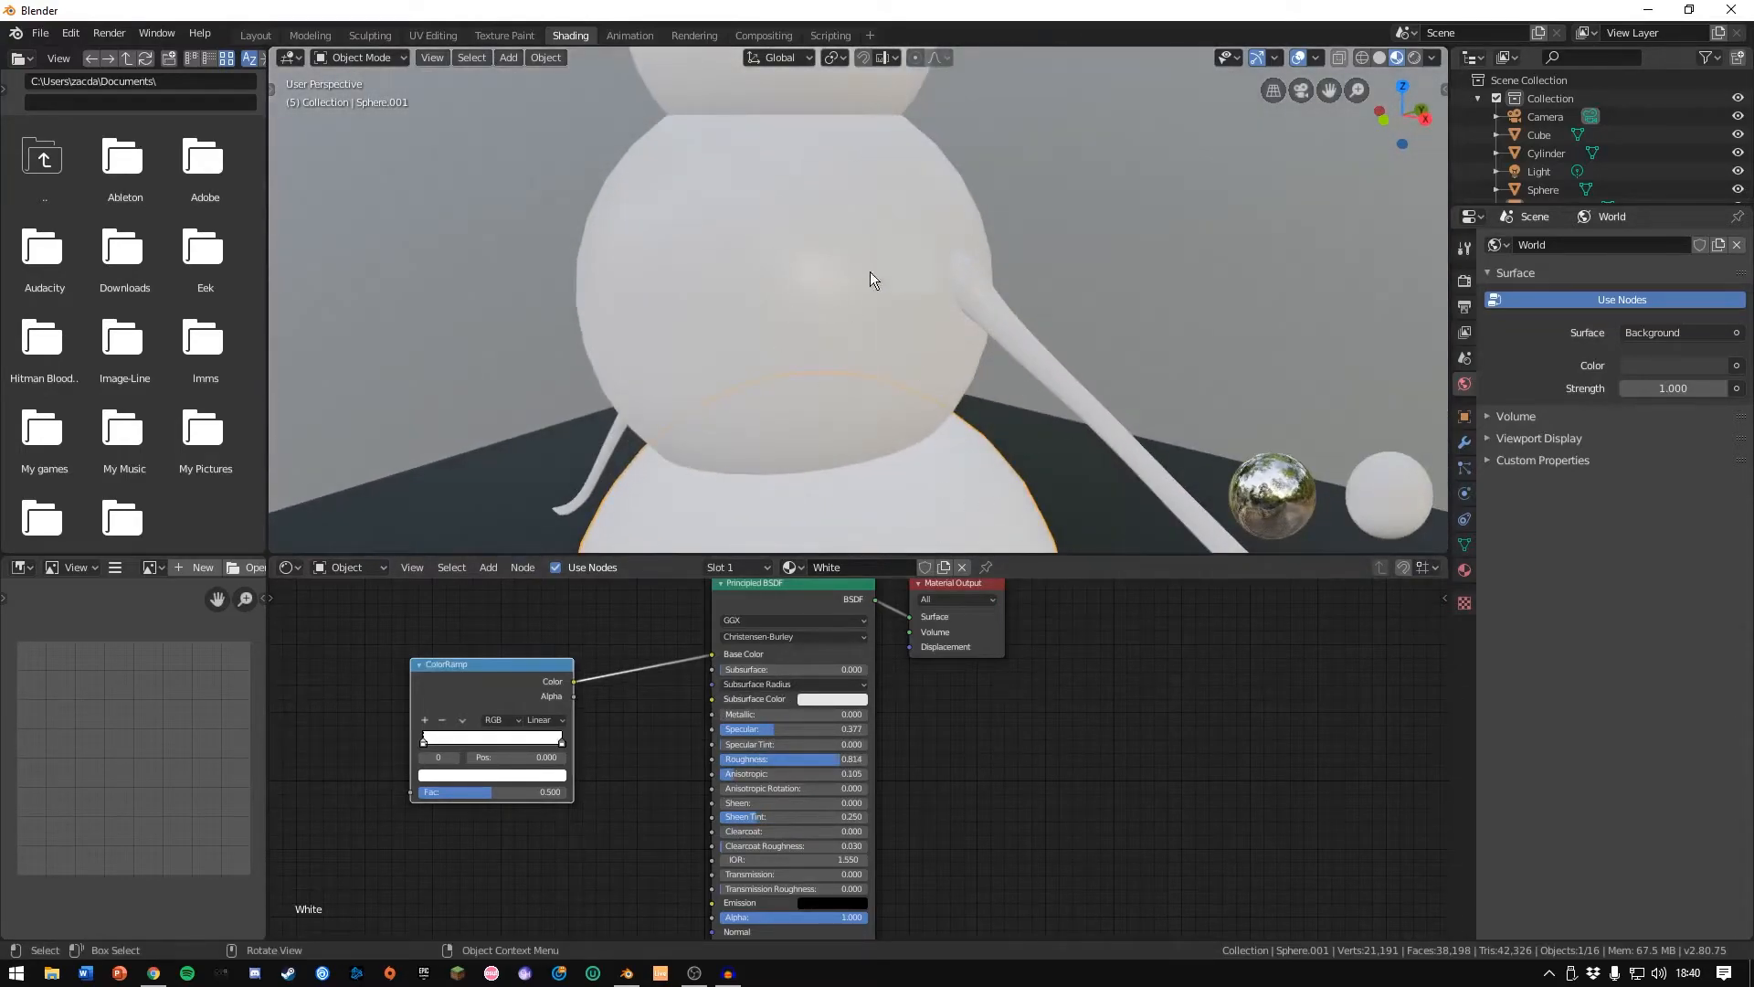
Assign the existing White material to the snowman's middle ball and head.
middle_drag(972, 426, 998, 369)
scroll(955, 387, up, 7)
middle_drag(905, 409, 772, 385)
click(772, 385)
click(815, 568)
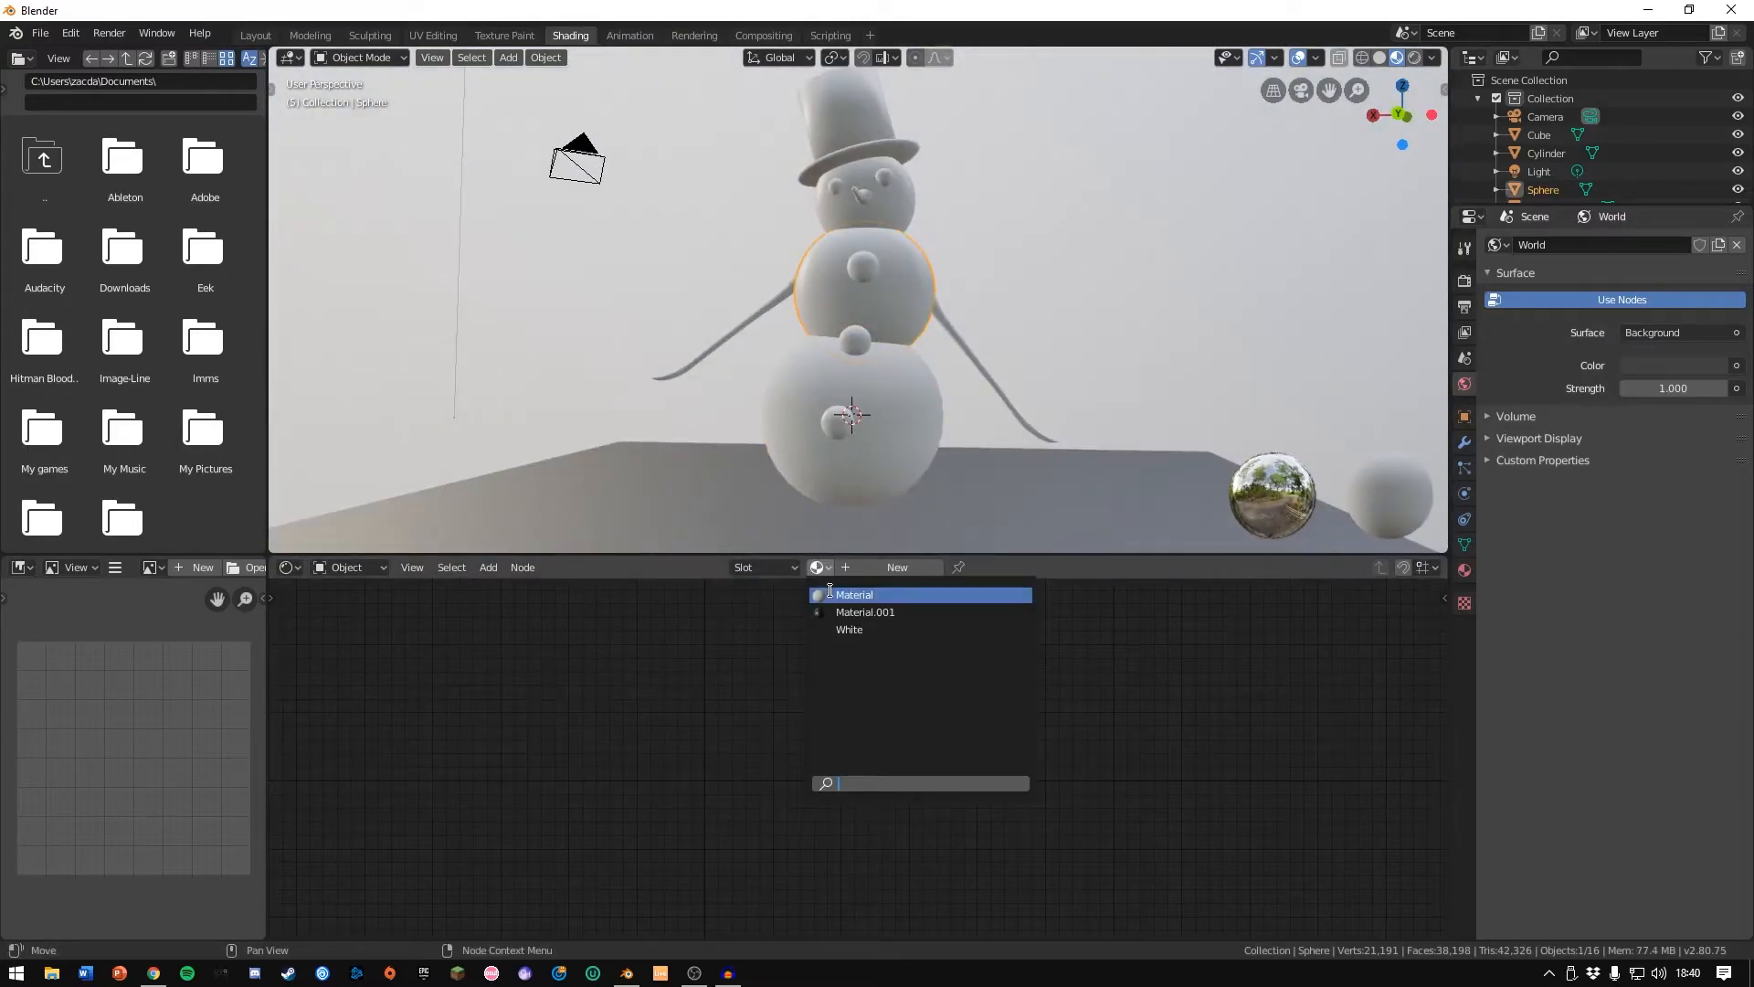
click(857, 632)
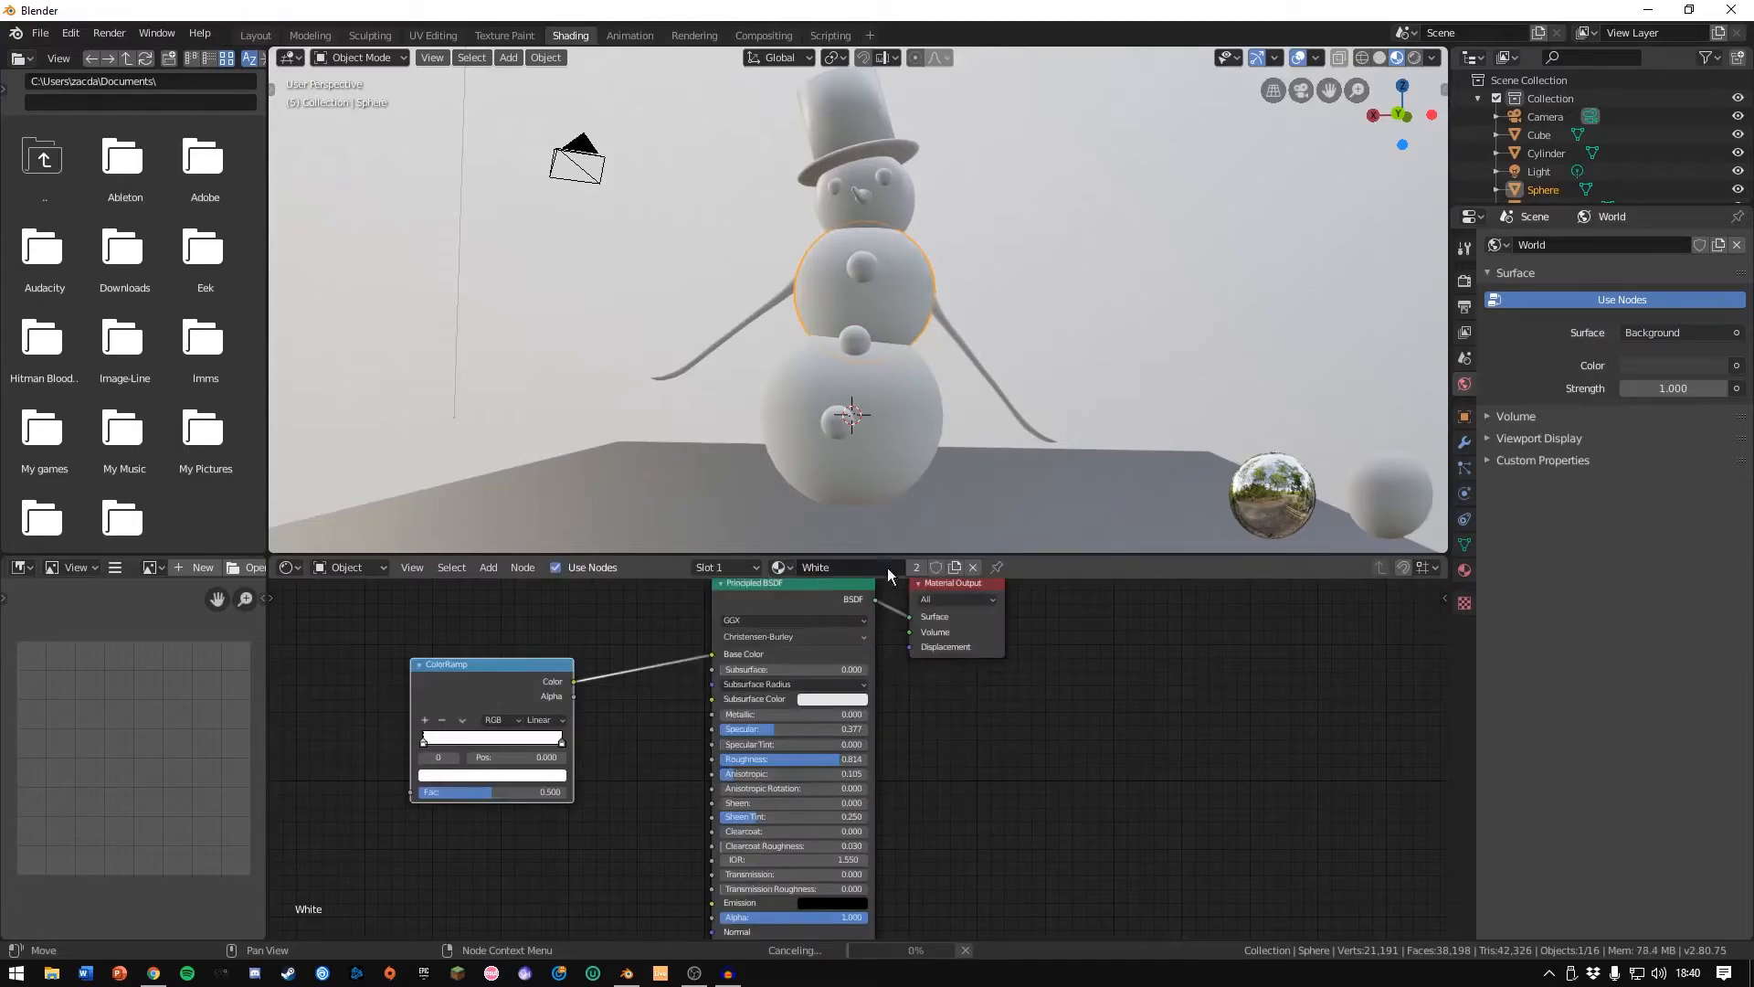
click(888, 205)
click(816, 568)
click(857, 630)
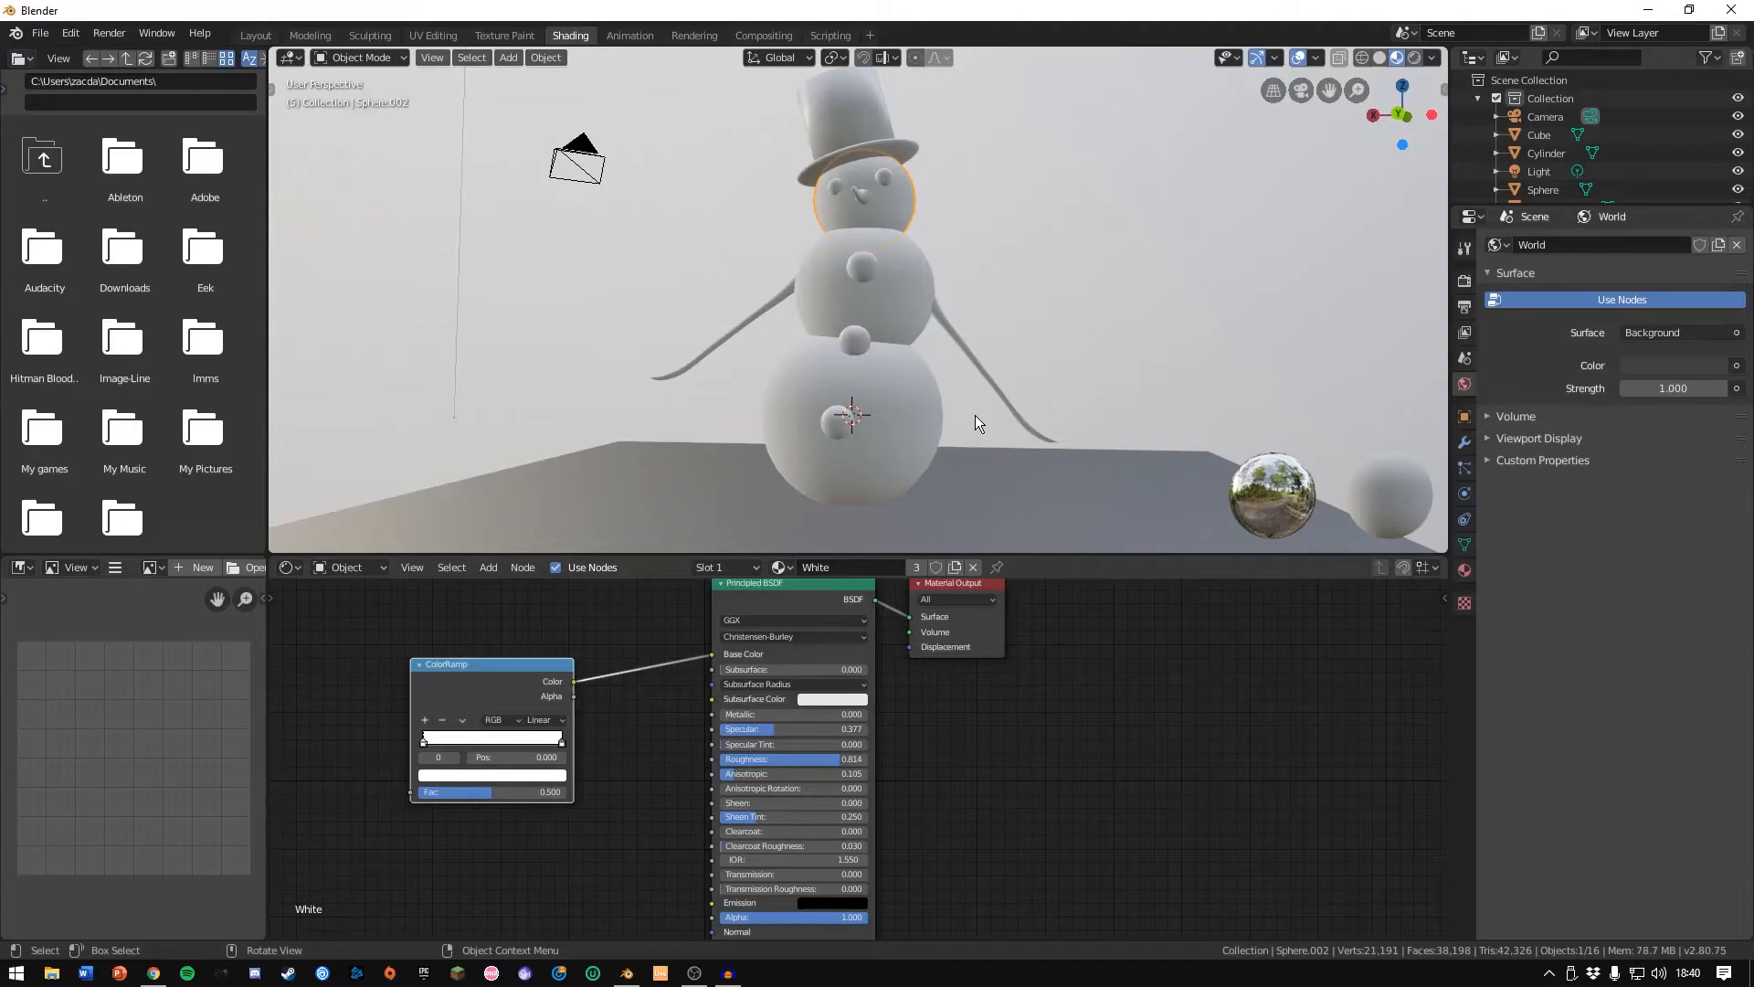
Create a new material for the snowman's eye on the viewer's right.
click(884, 176)
click(818, 568)
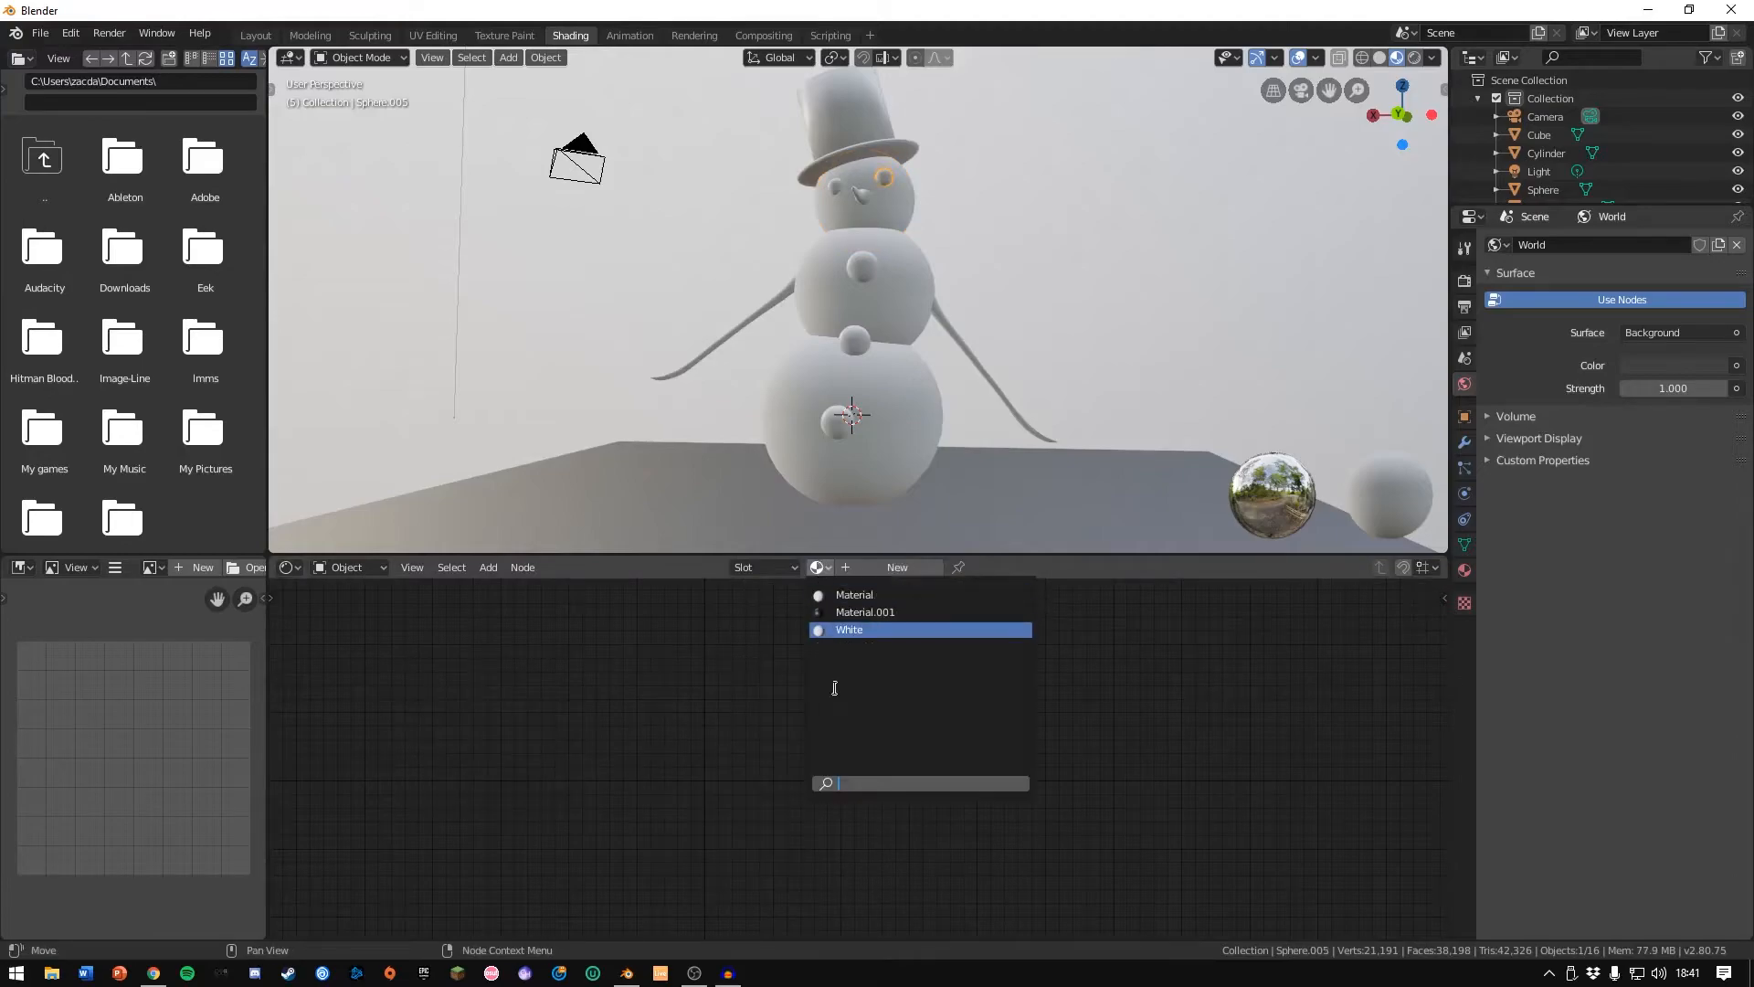
click(862, 567)
right_click(540, 698)
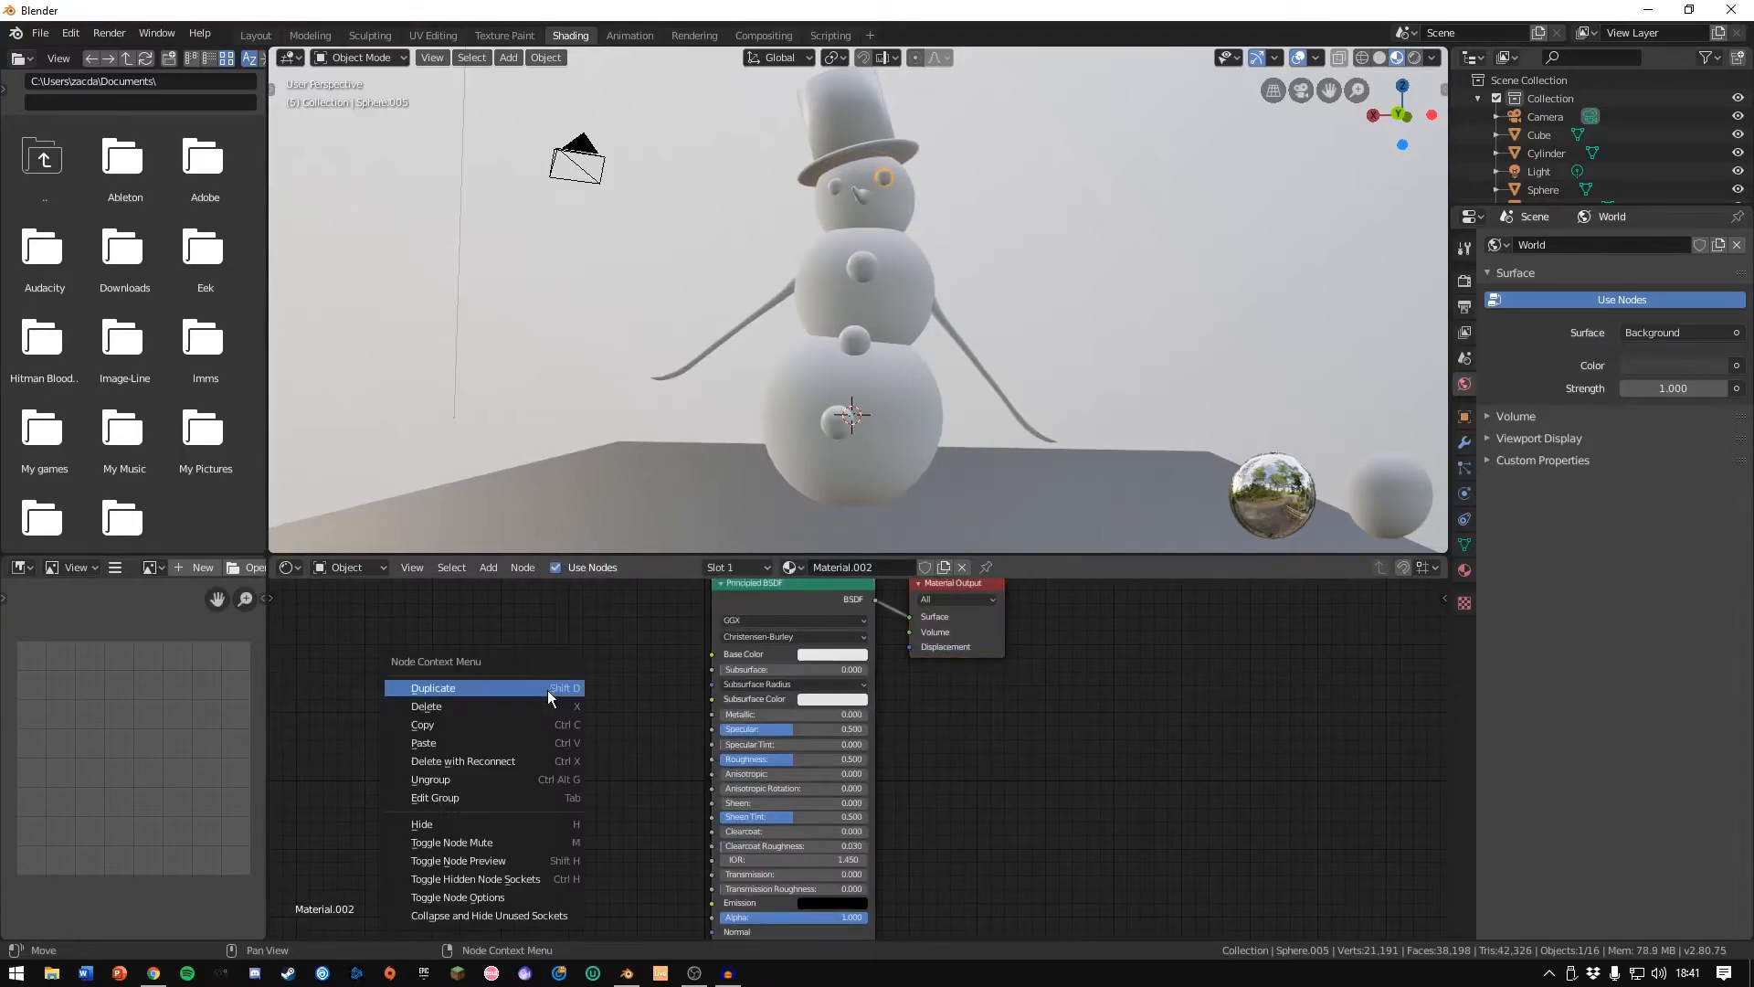
click(479, 660)
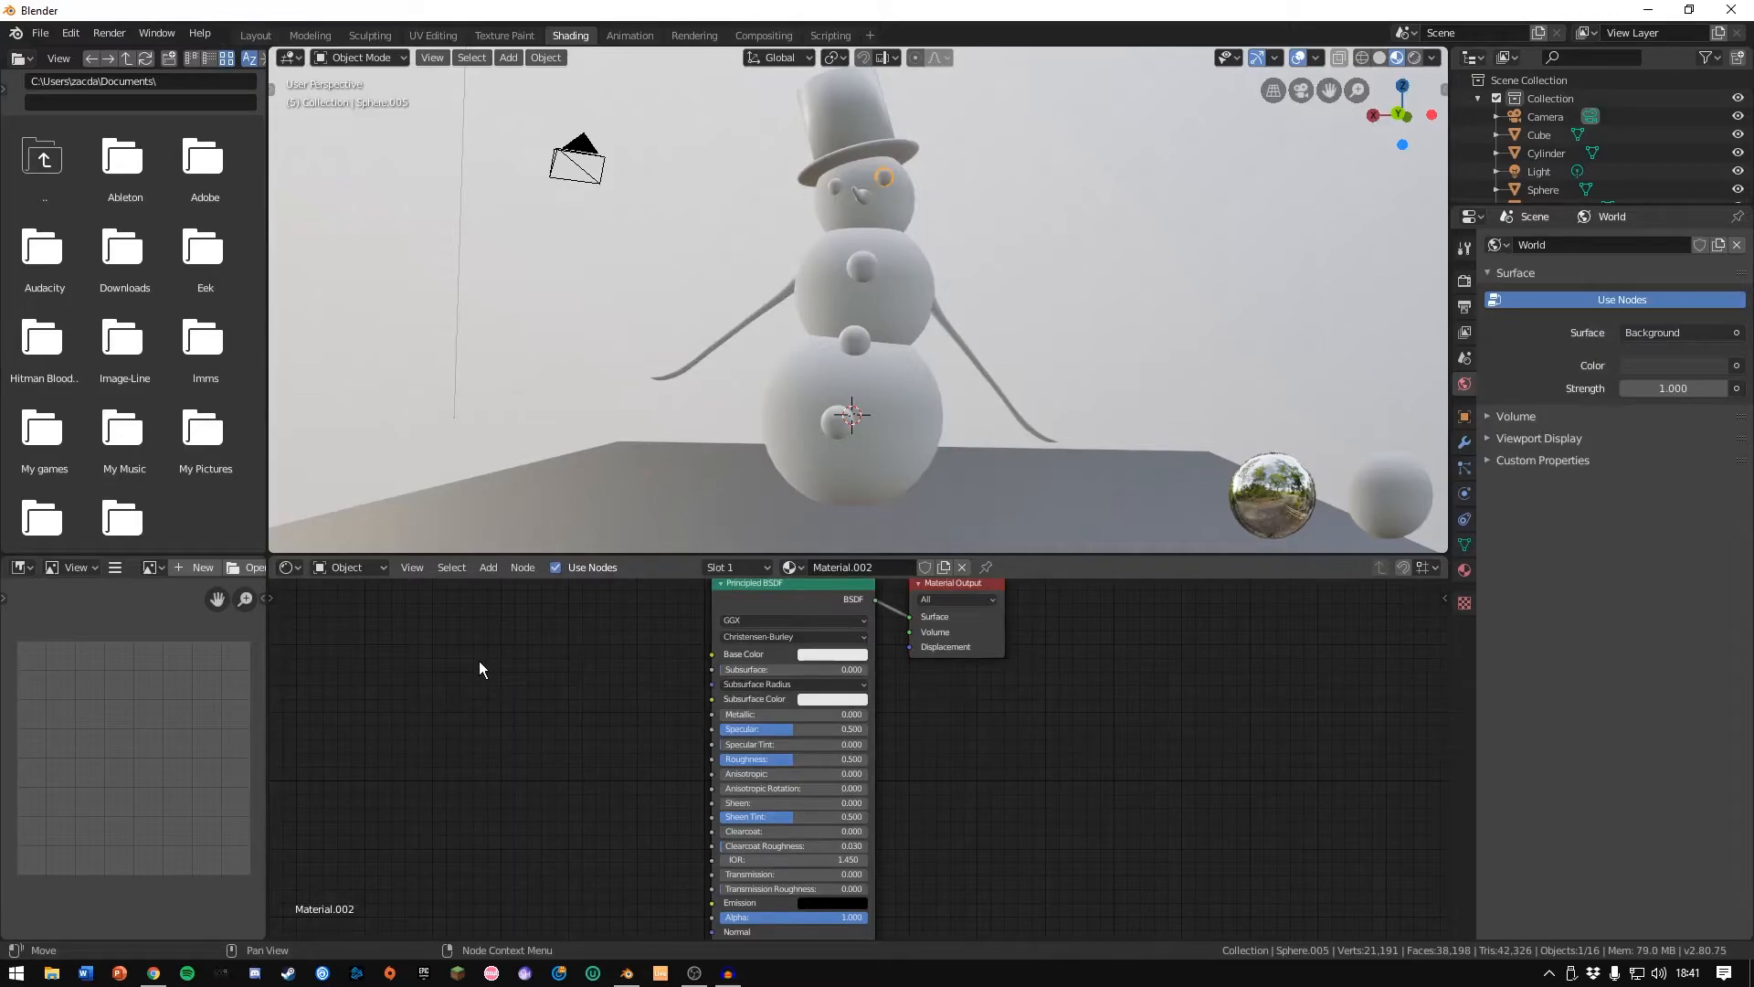
key(shift+a)
key(c)
key(l)
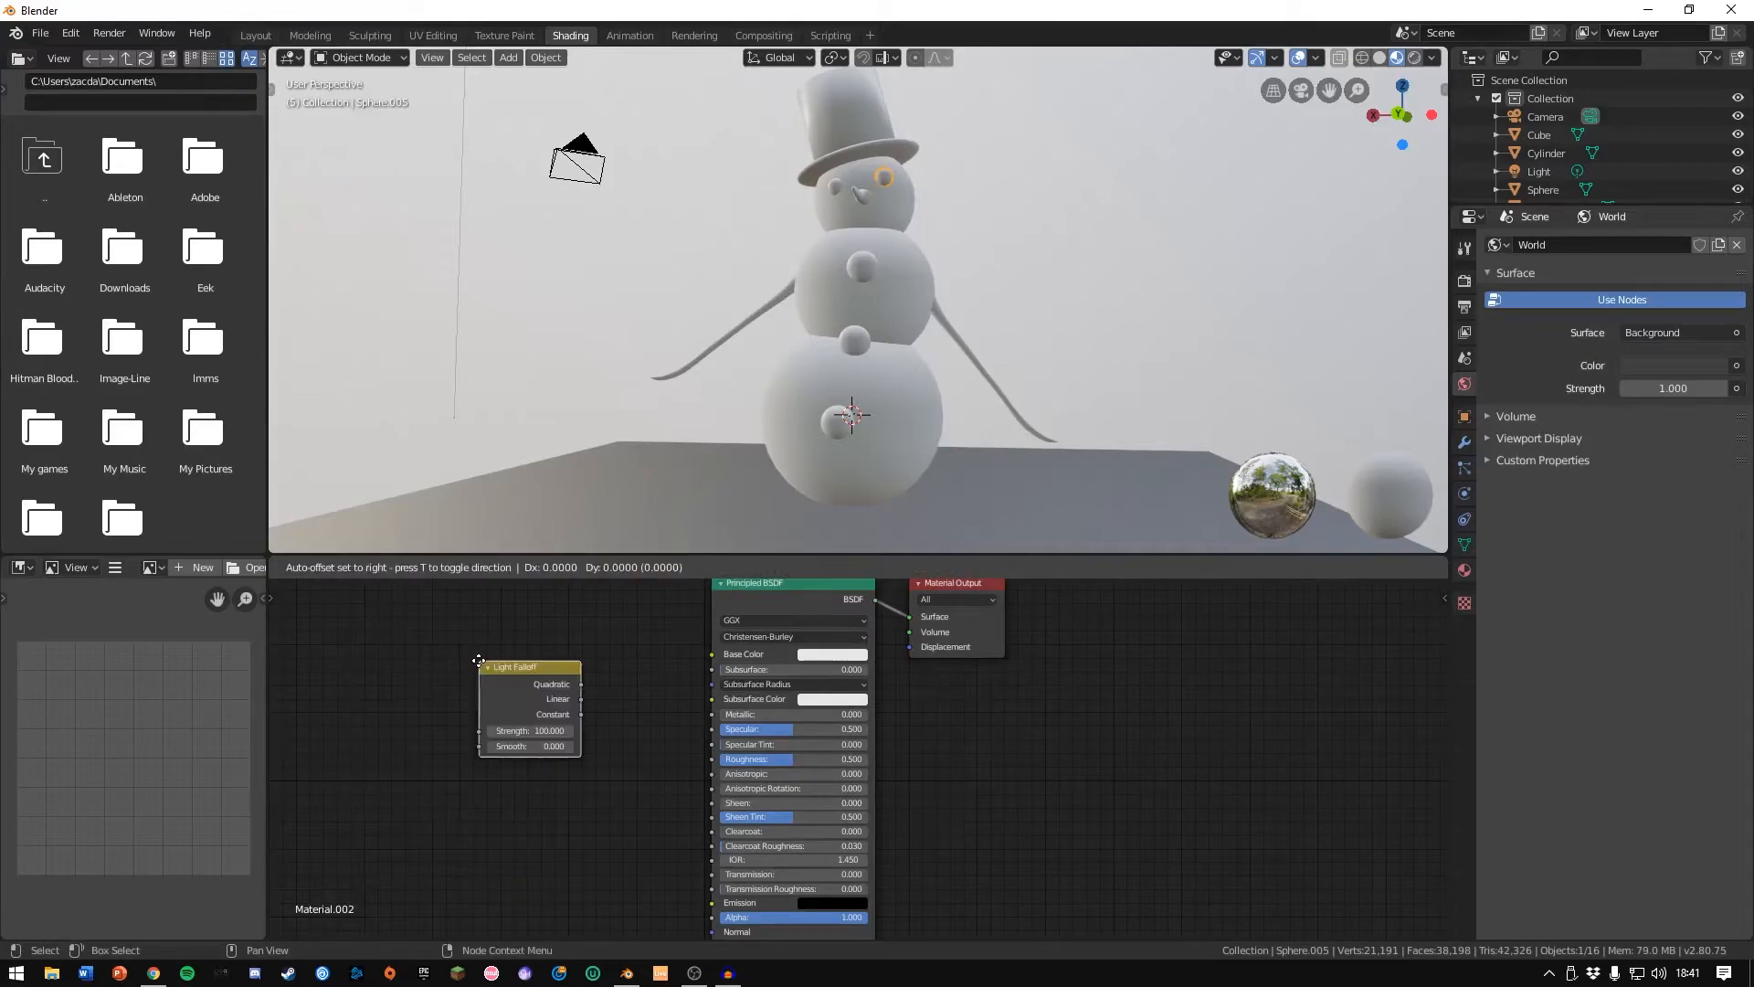
click(479, 660)
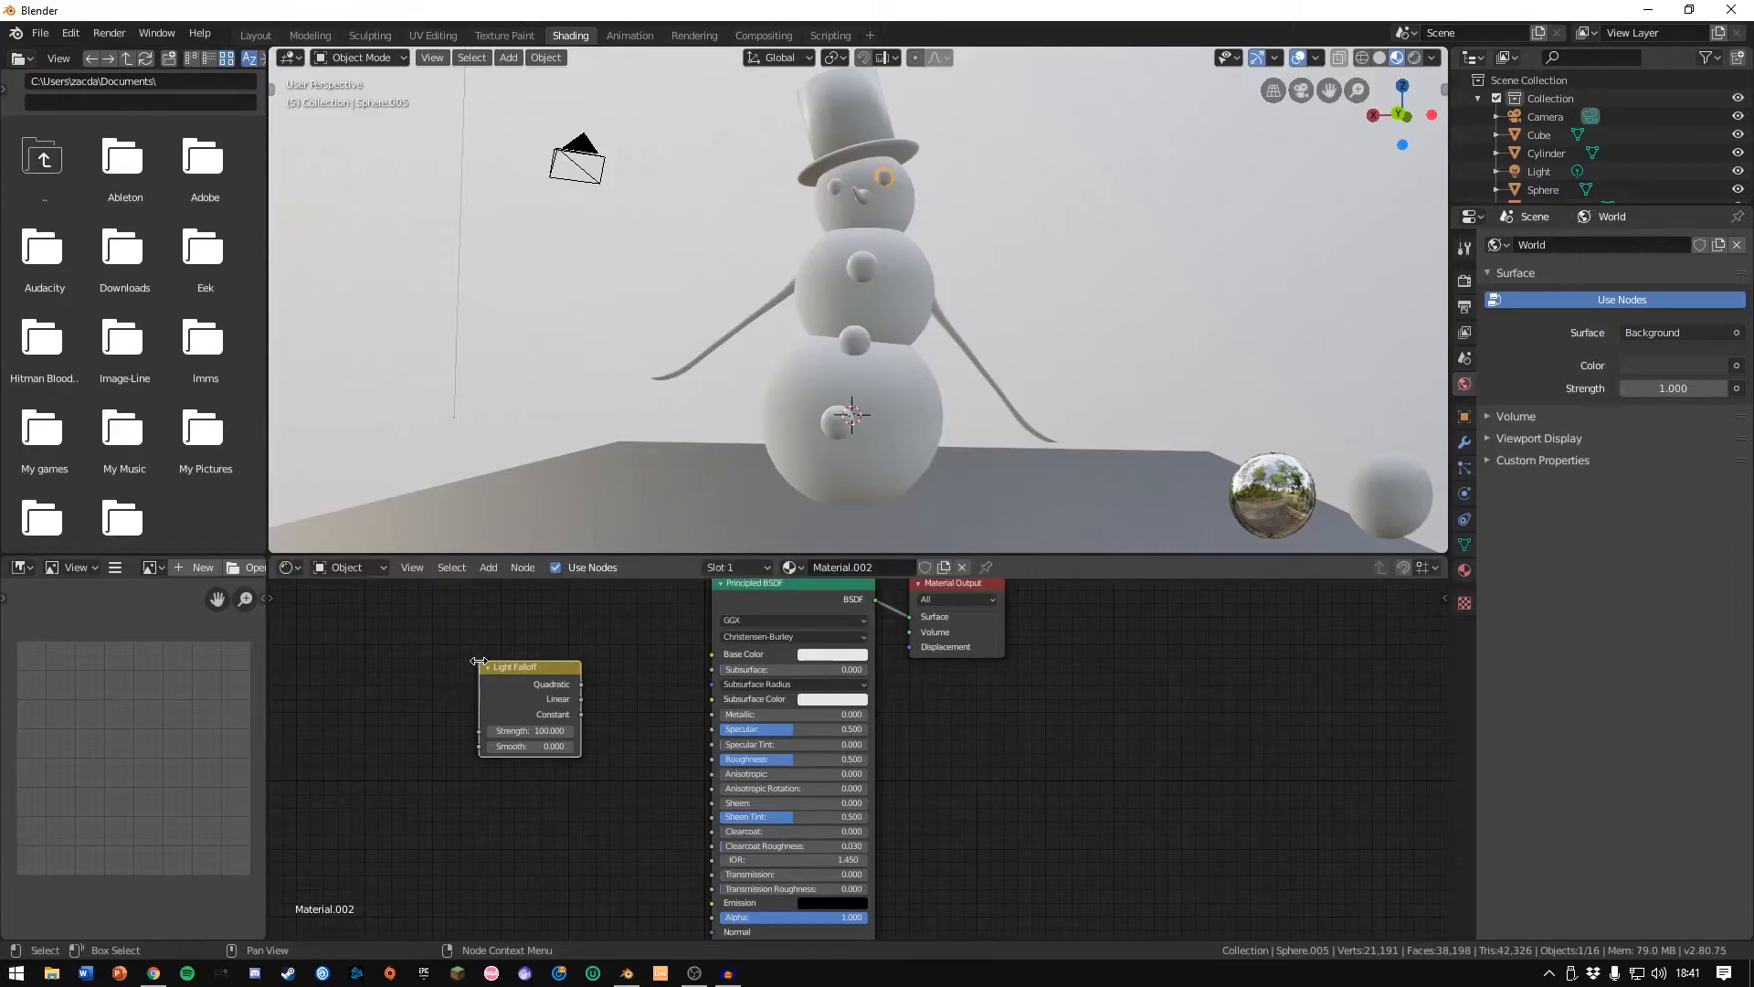
key(x)
Add a ColorRamp node to the eye's material, beside the Principled BSDF node.
key(shift+a)
click(411, 564)
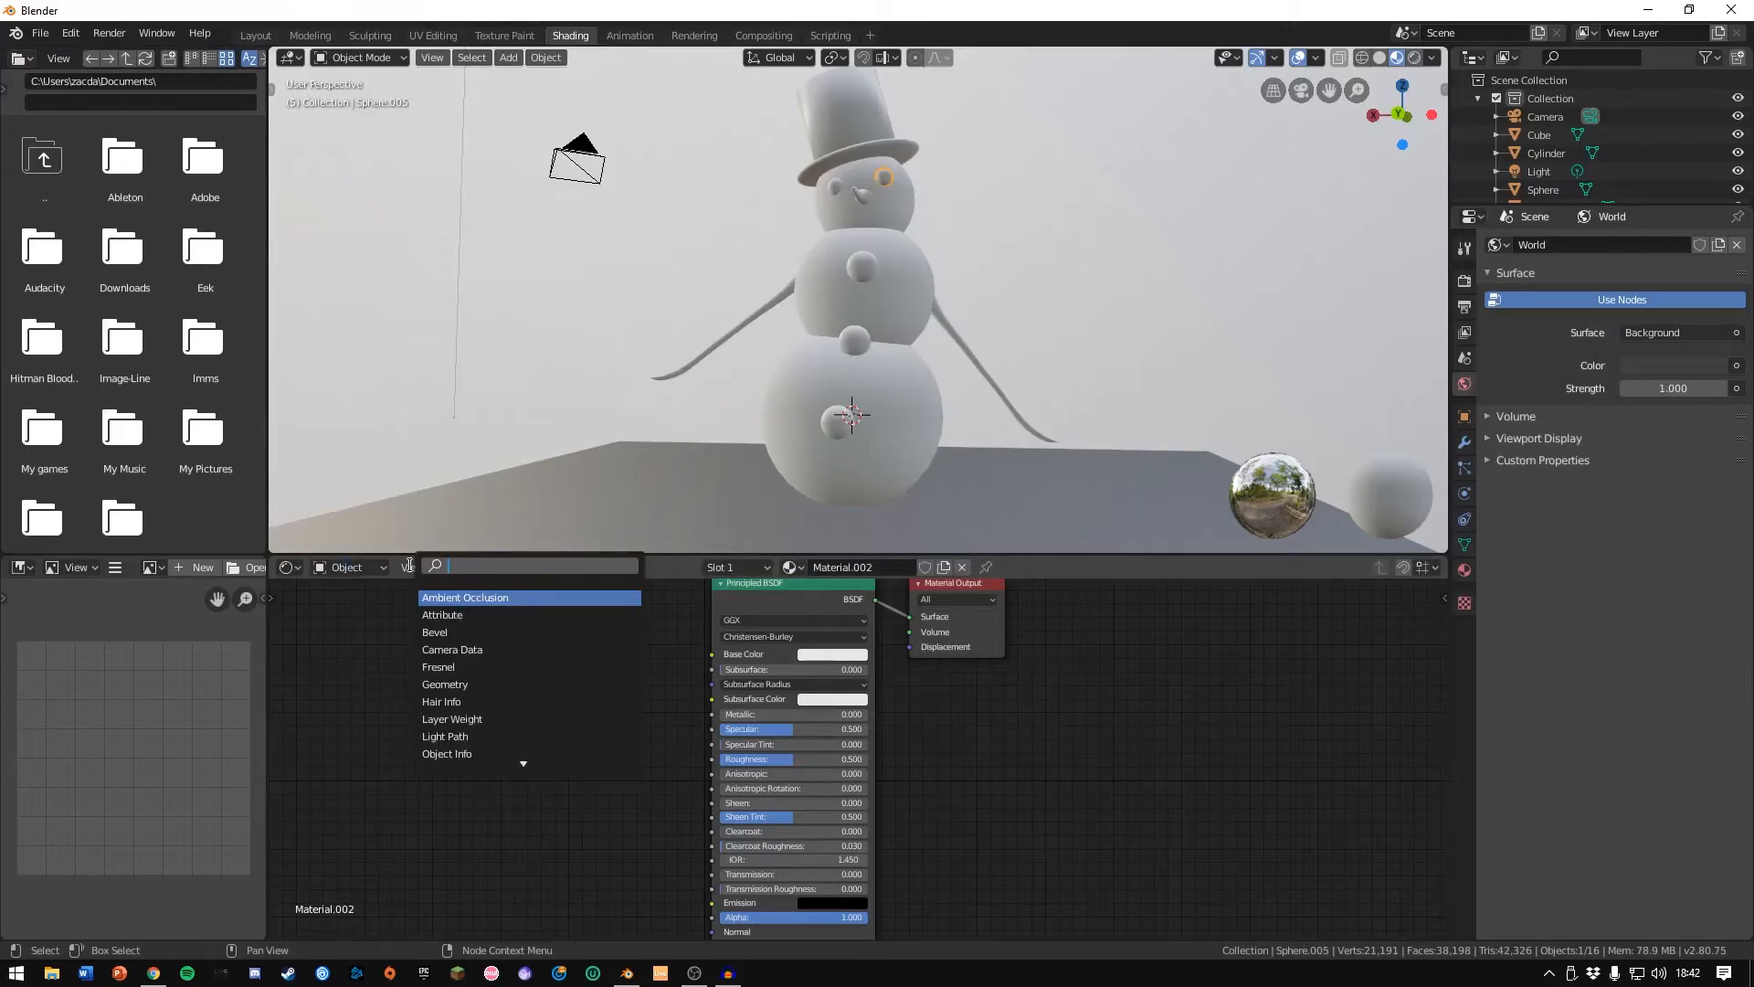
text(color ramp)
key(Return)
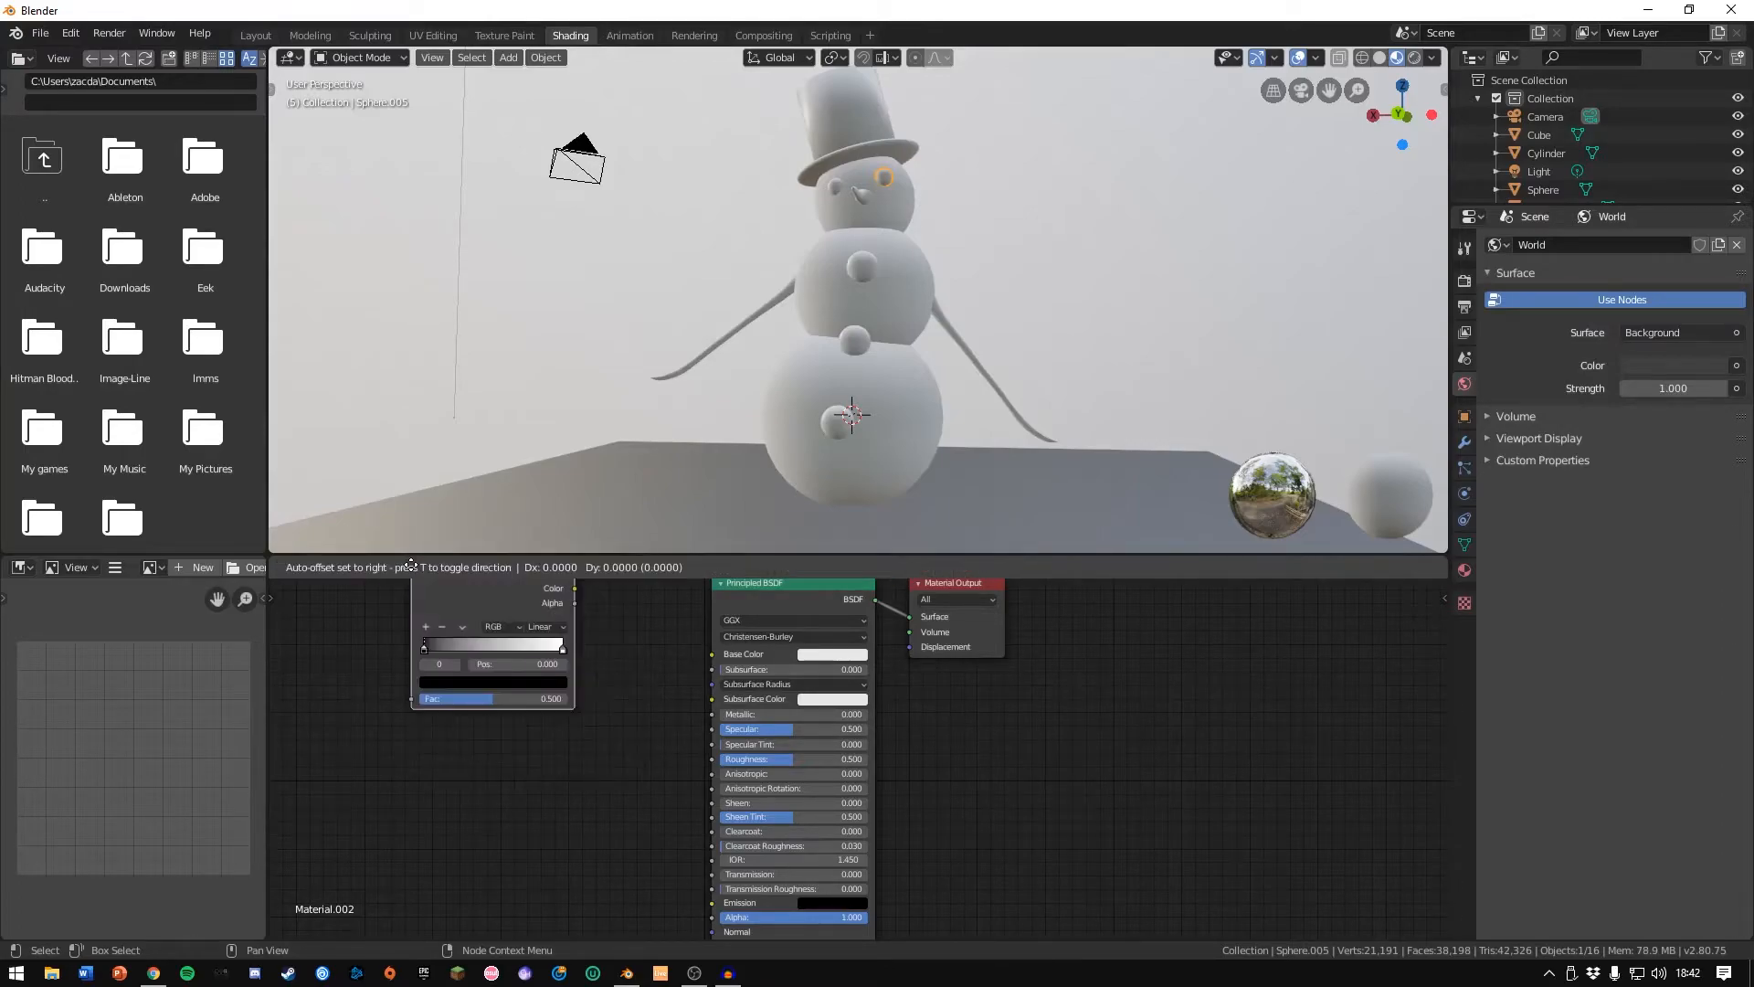
click(460, 698)
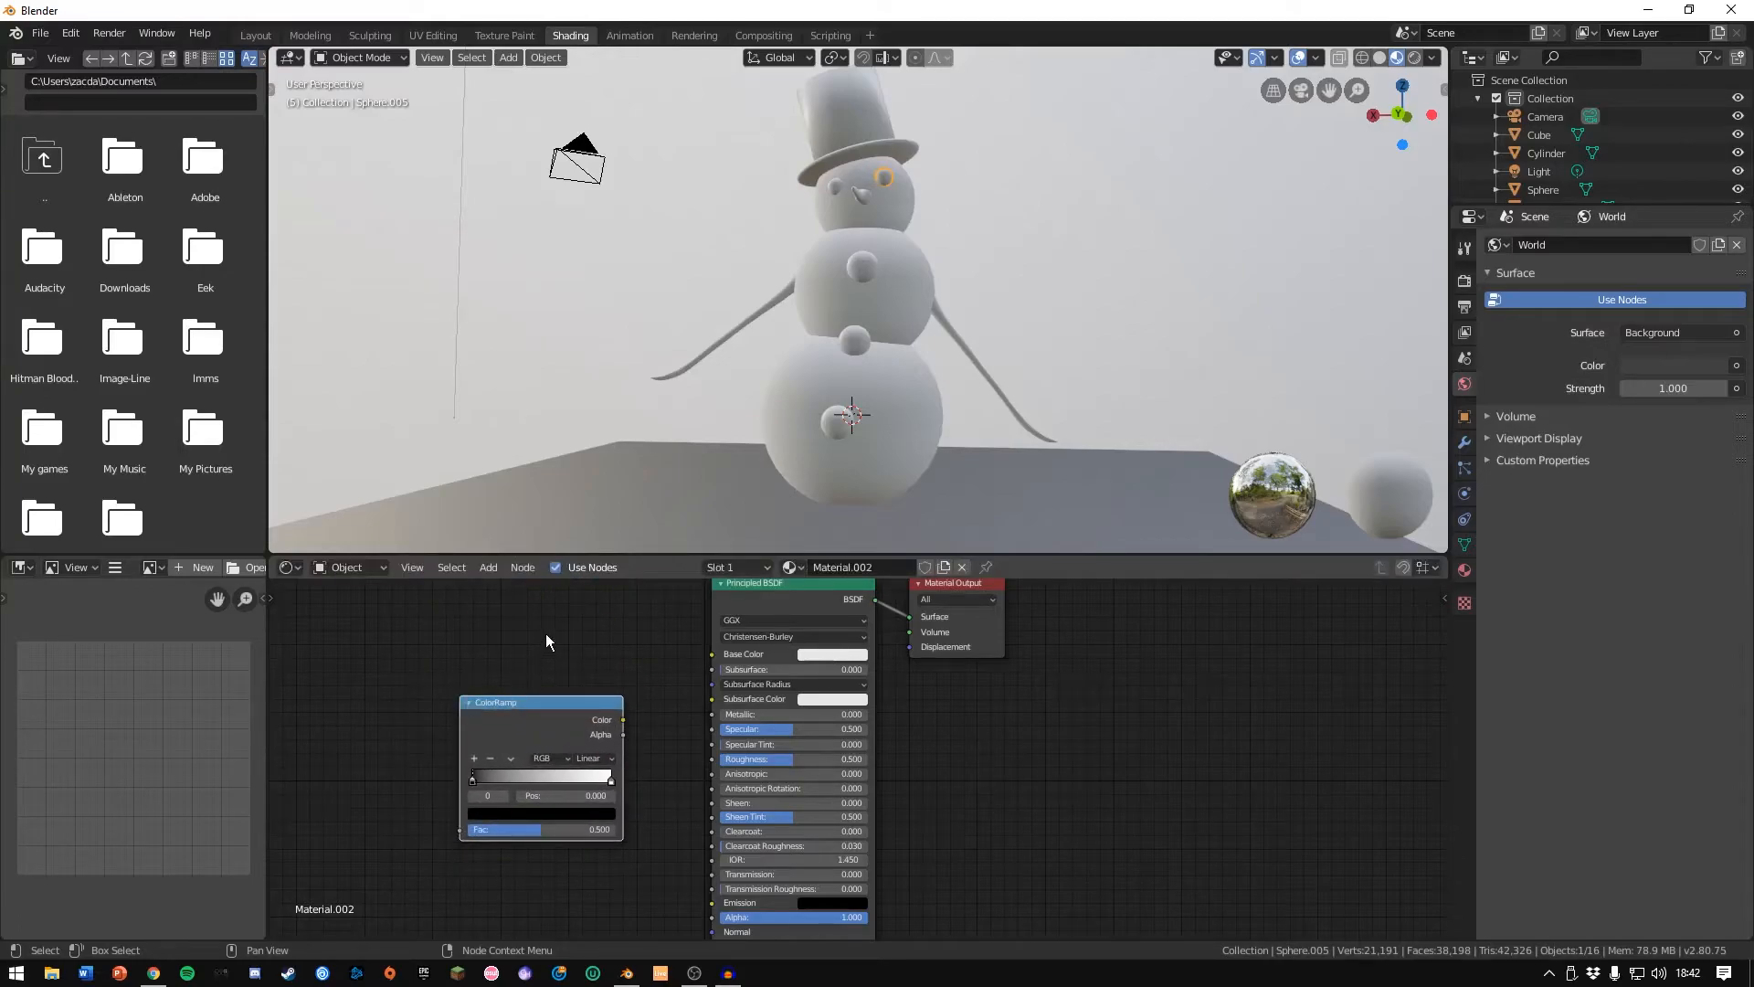
Change the ramp's white stop to black and connect the ramp's color to the eye material's Base Color.
click(610, 782)
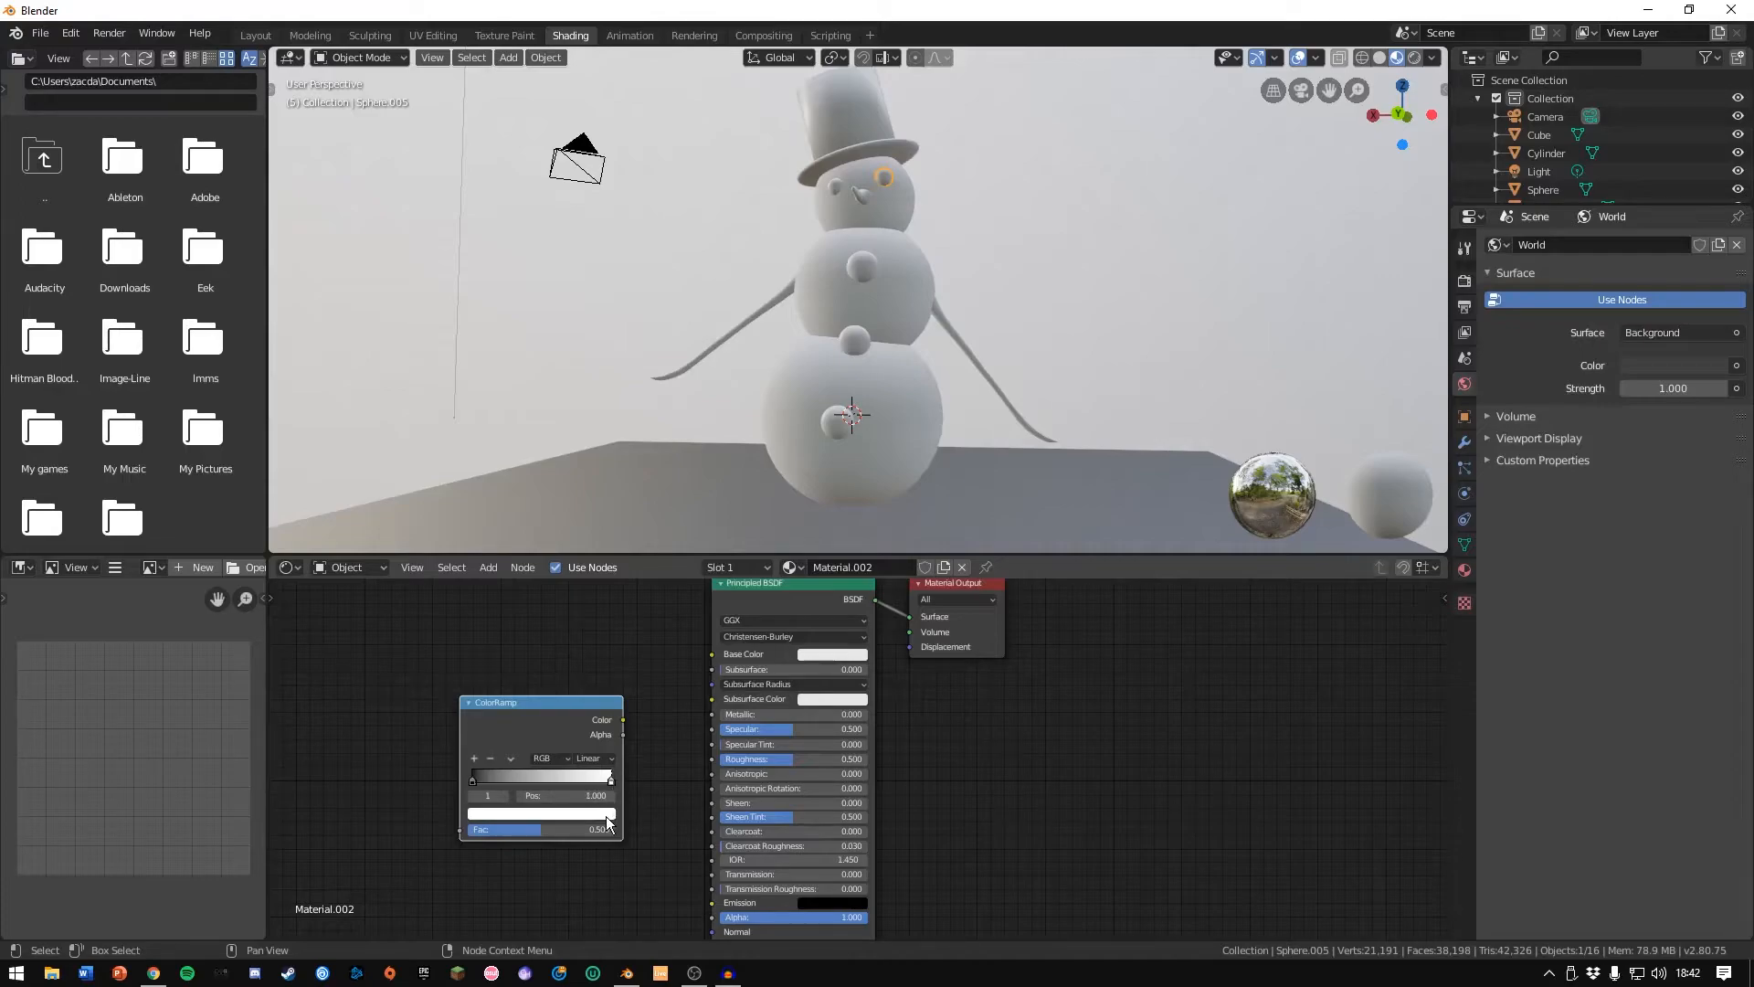
click(584, 813)
drag(586, 651, 712, 655)
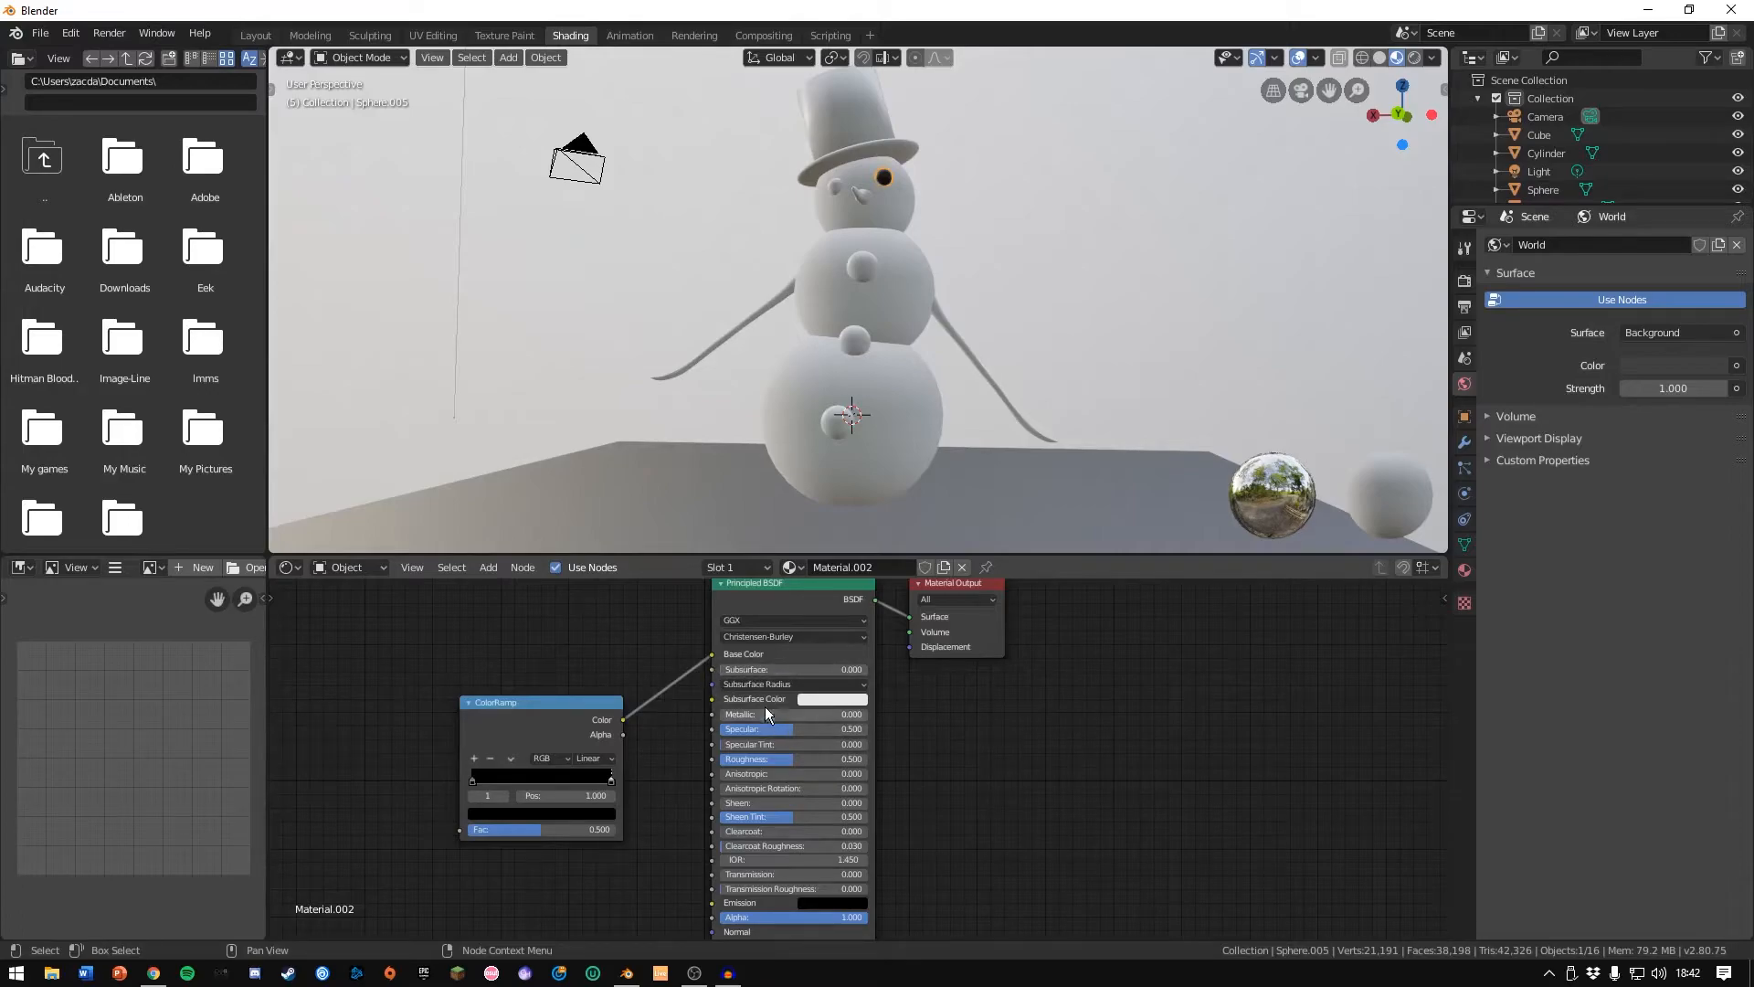
Set the eye material's Metallic to about 0.209, Sheen to about 0.545 and Clearcoat to 1.000.
drag(747, 714, 757, 715)
click(739, 715)
click(932, 735)
drag(736, 715, 755, 714)
drag(758, 803, 843, 803)
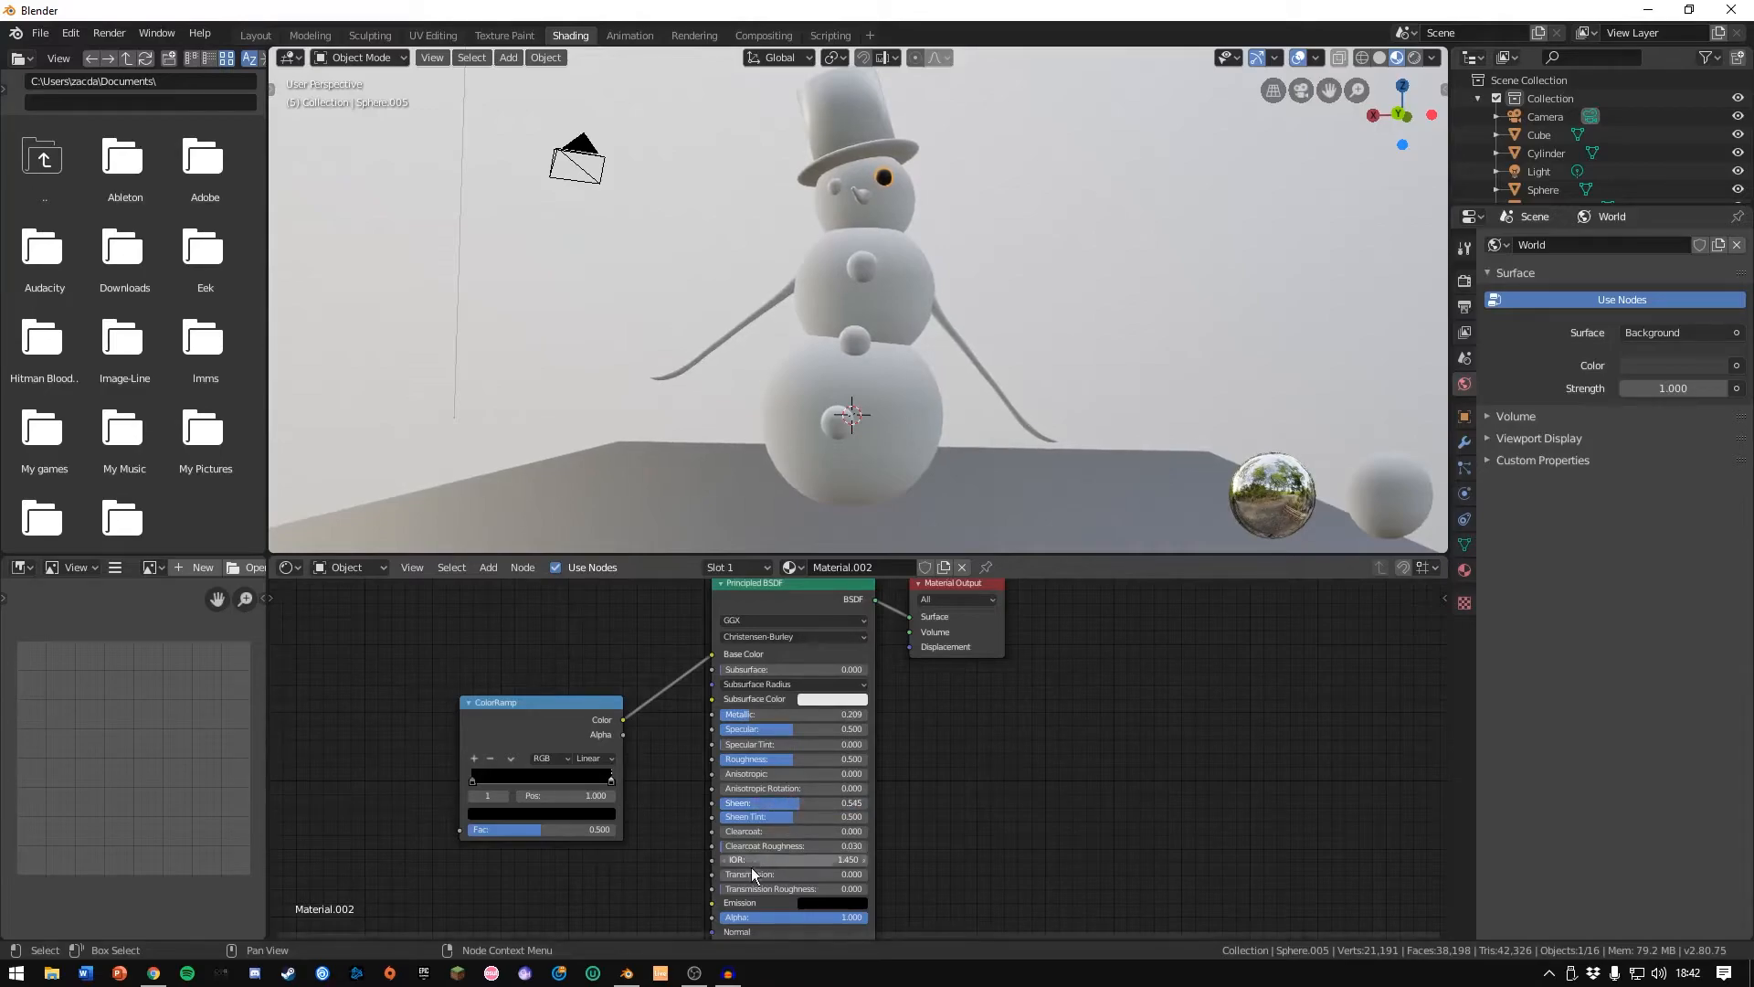
drag(738, 831, 869, 832)
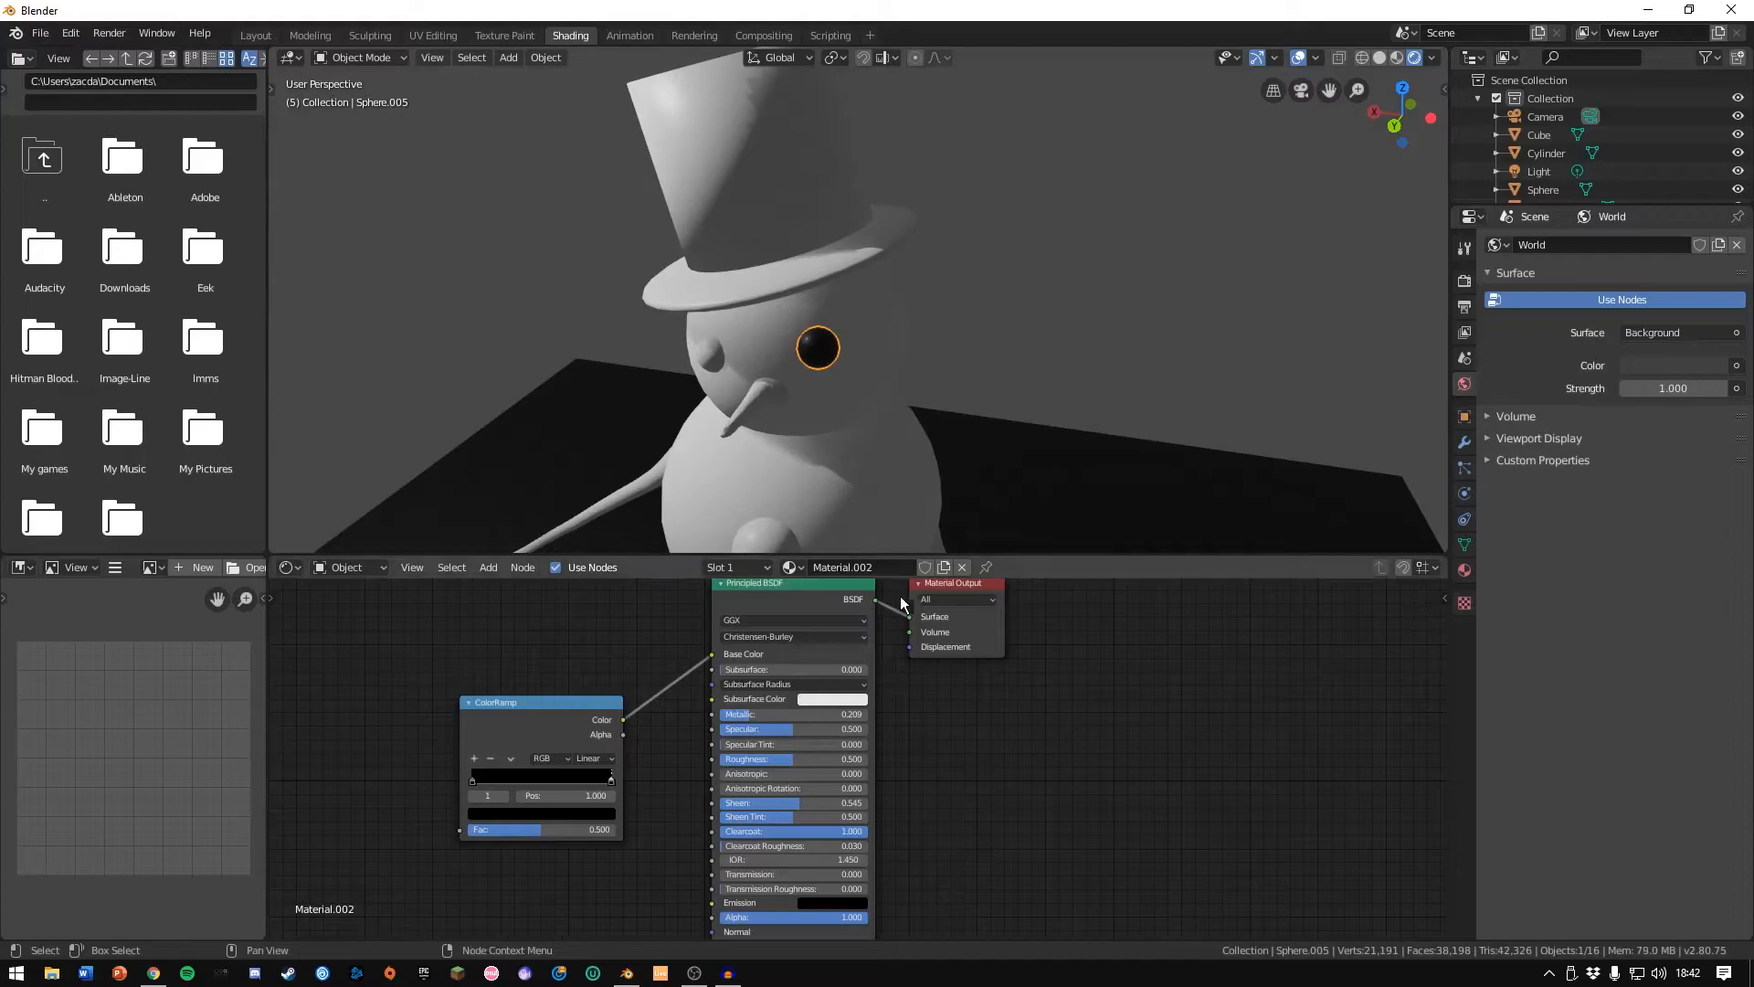
Rename the eye's material to "glossy black".
click(859, 565)
double_click(860, 565)
click(859, 565)
drag(873, 566, 702, 565)
text(glossy black)
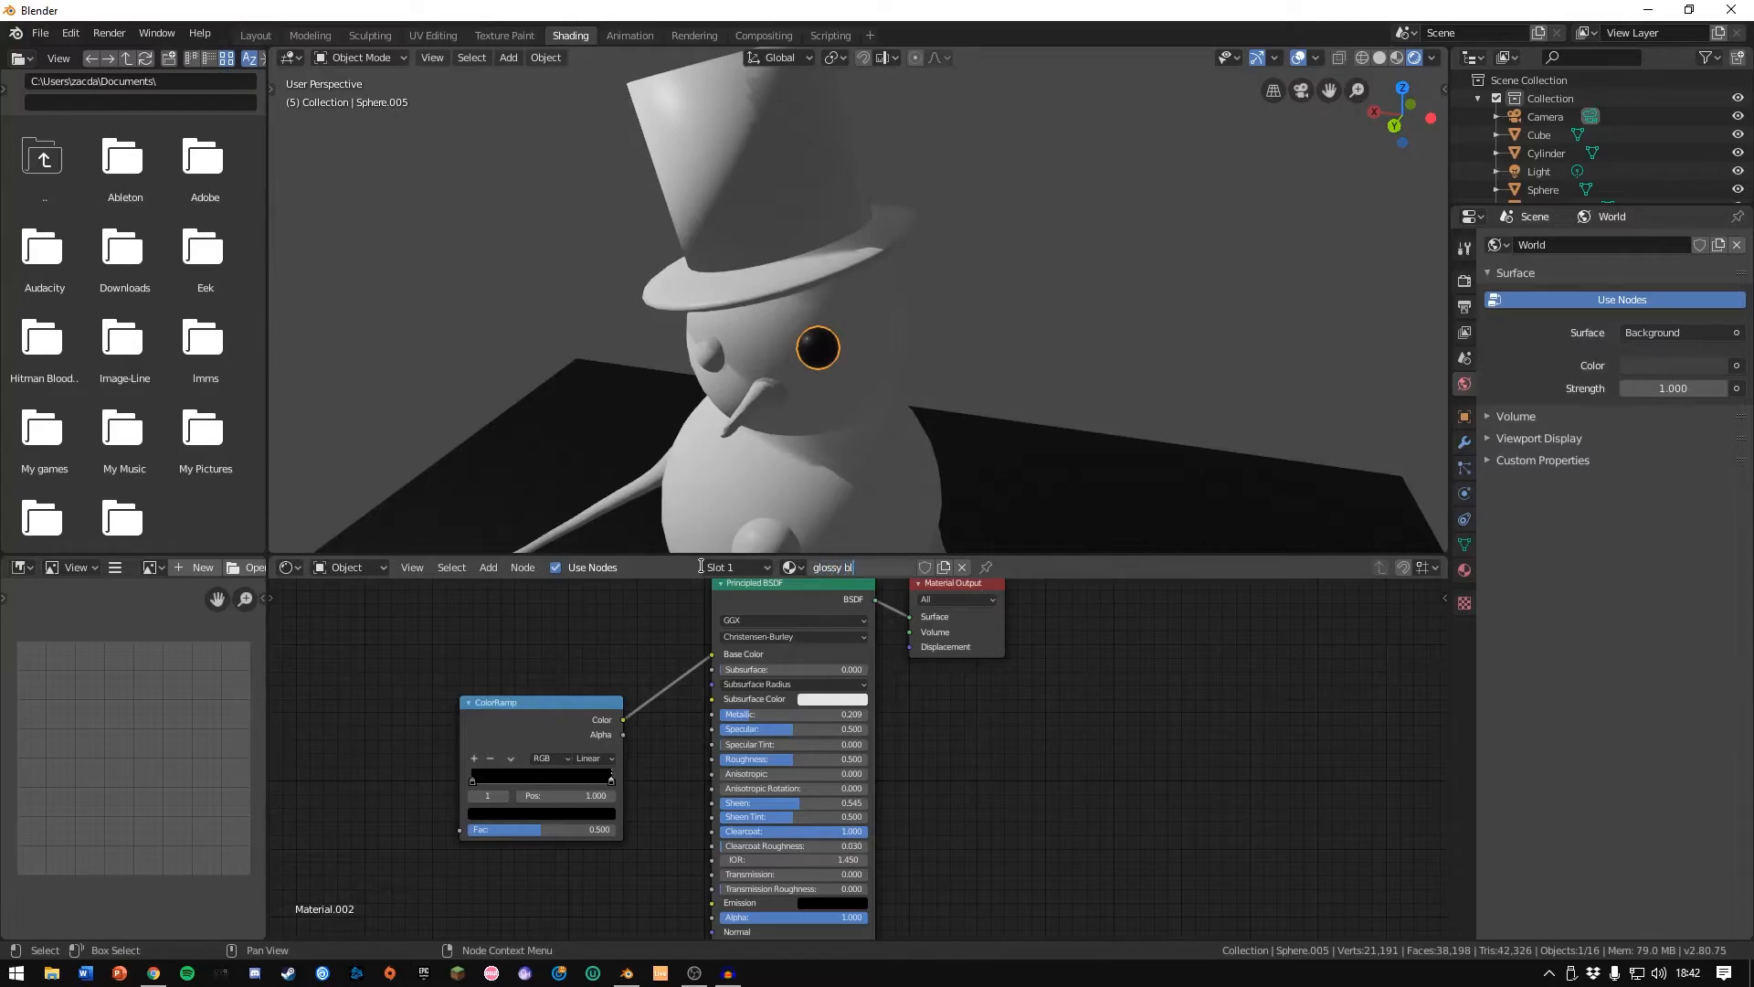
key(Return)
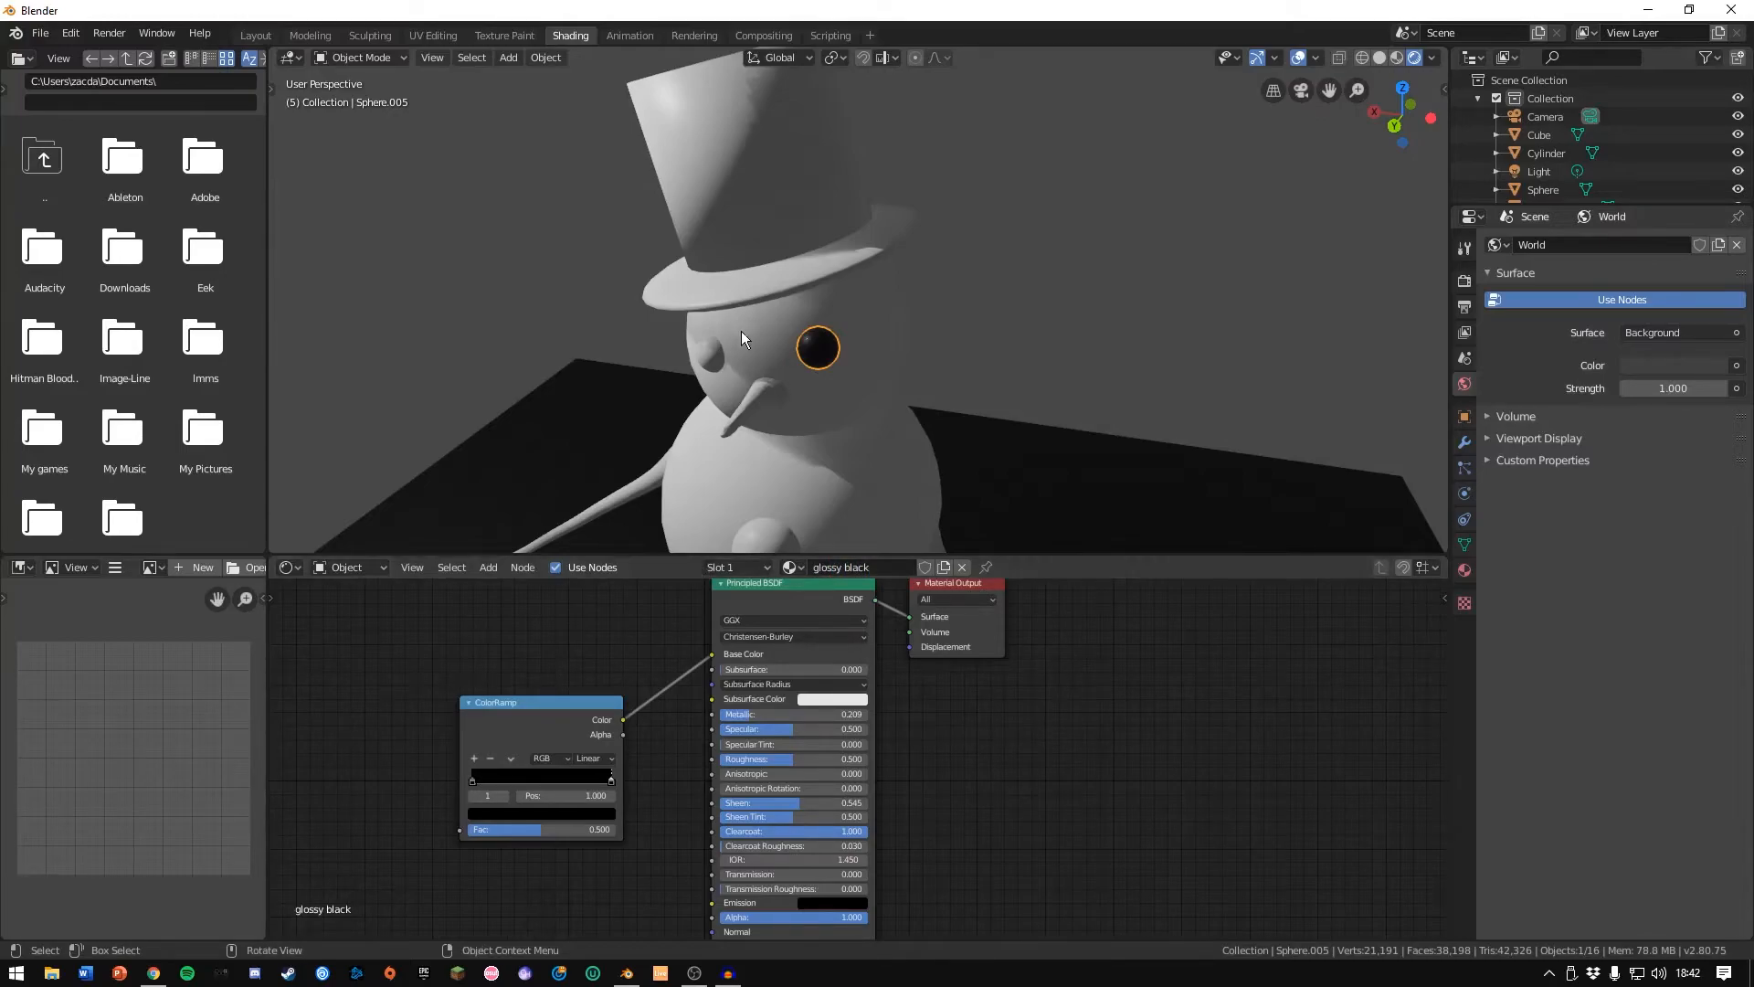
Assign the glossy black material to the snowman's other eye.
click(714, 354)
click(817, 567)
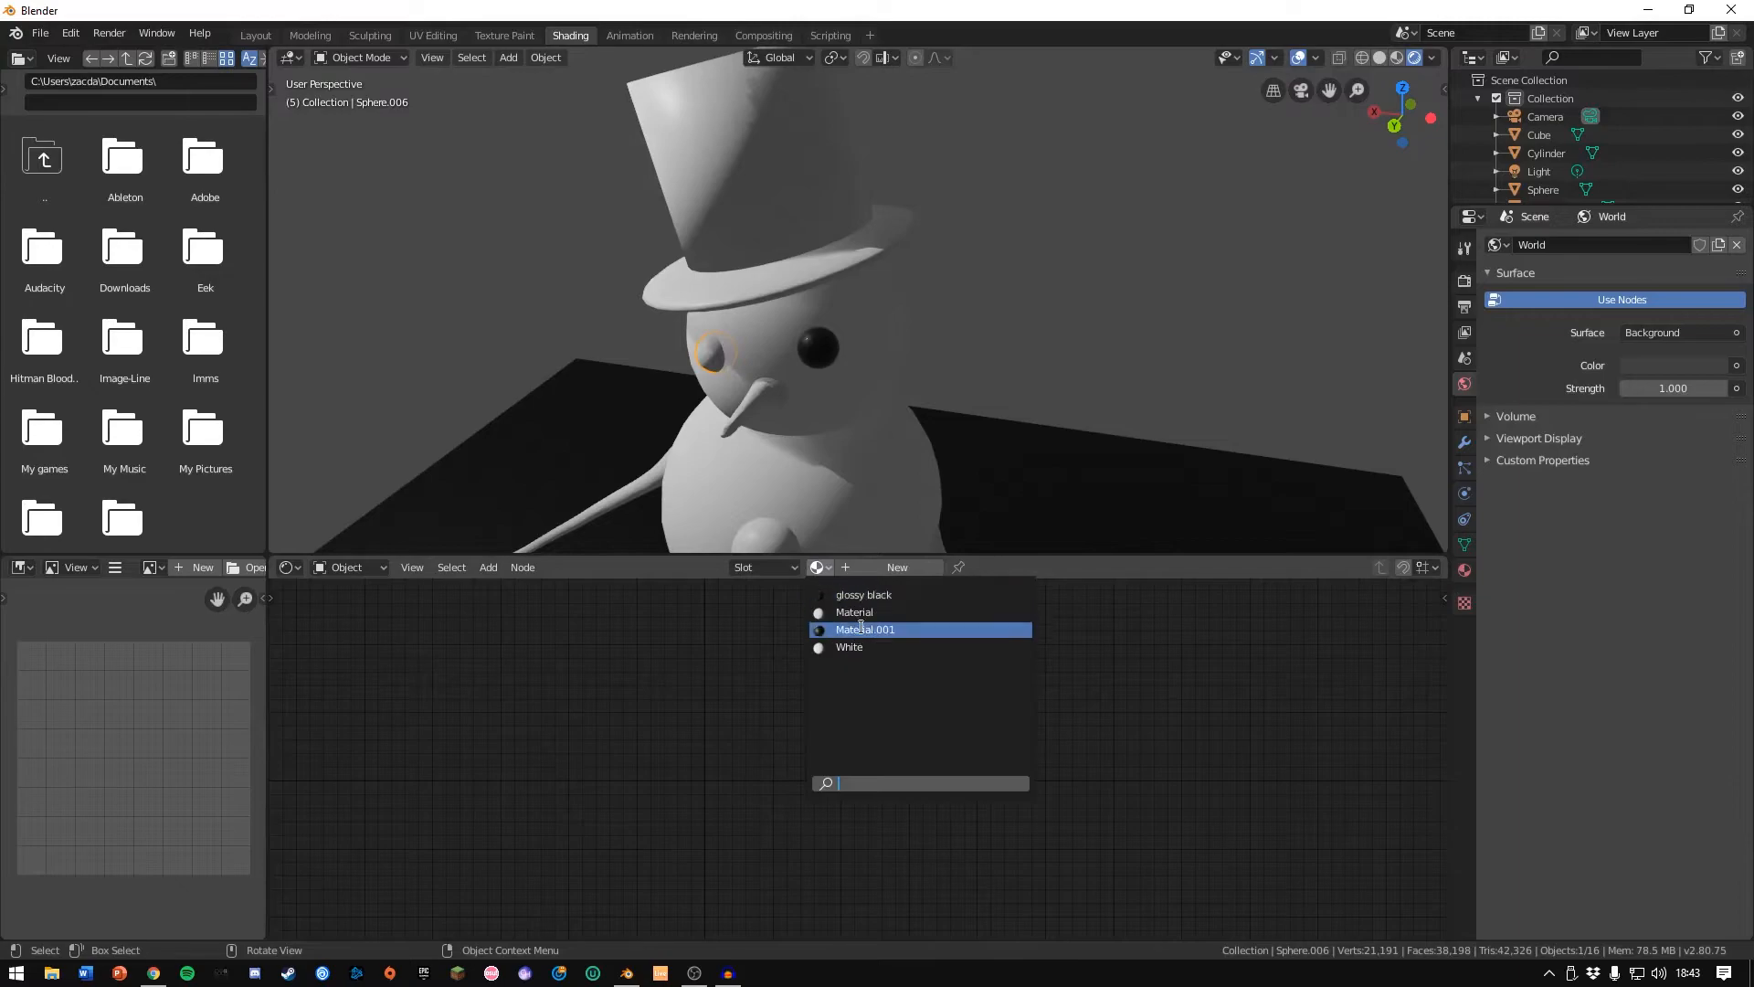
click(863, 595)
Assign the glossy black material to all three buttons on the snowman's body.
scroll(806, 406, down, 5)
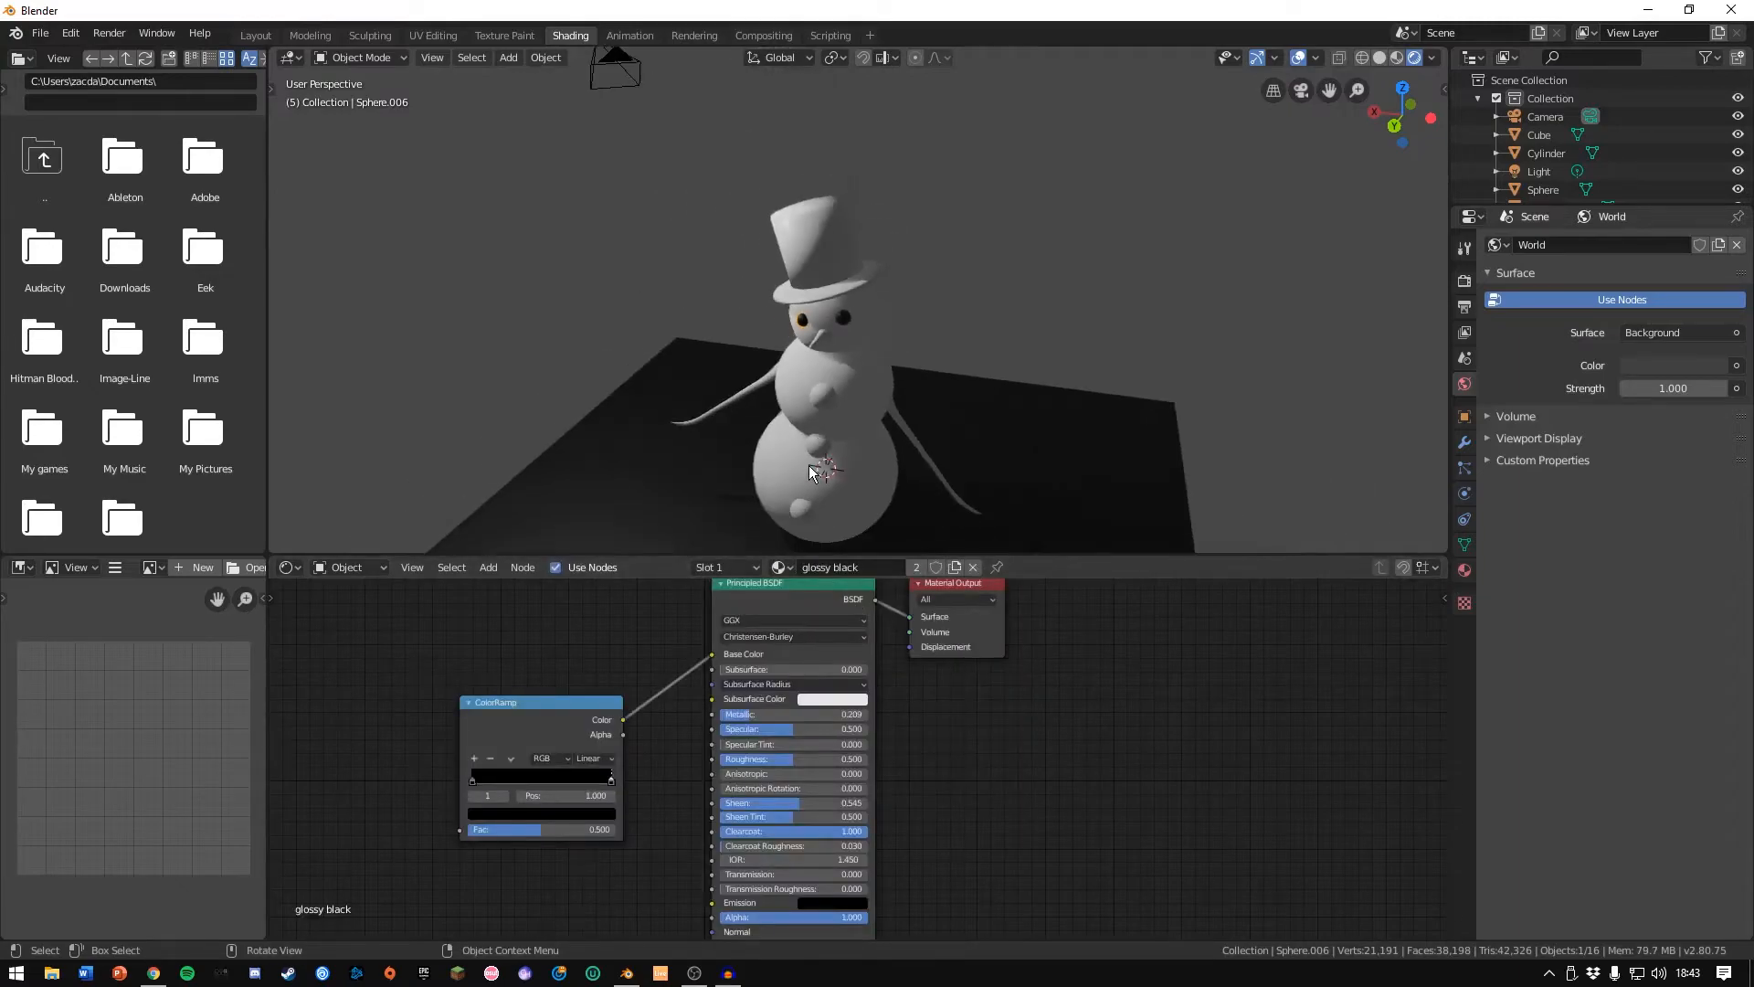
click(822, 402)
click(817, 567)
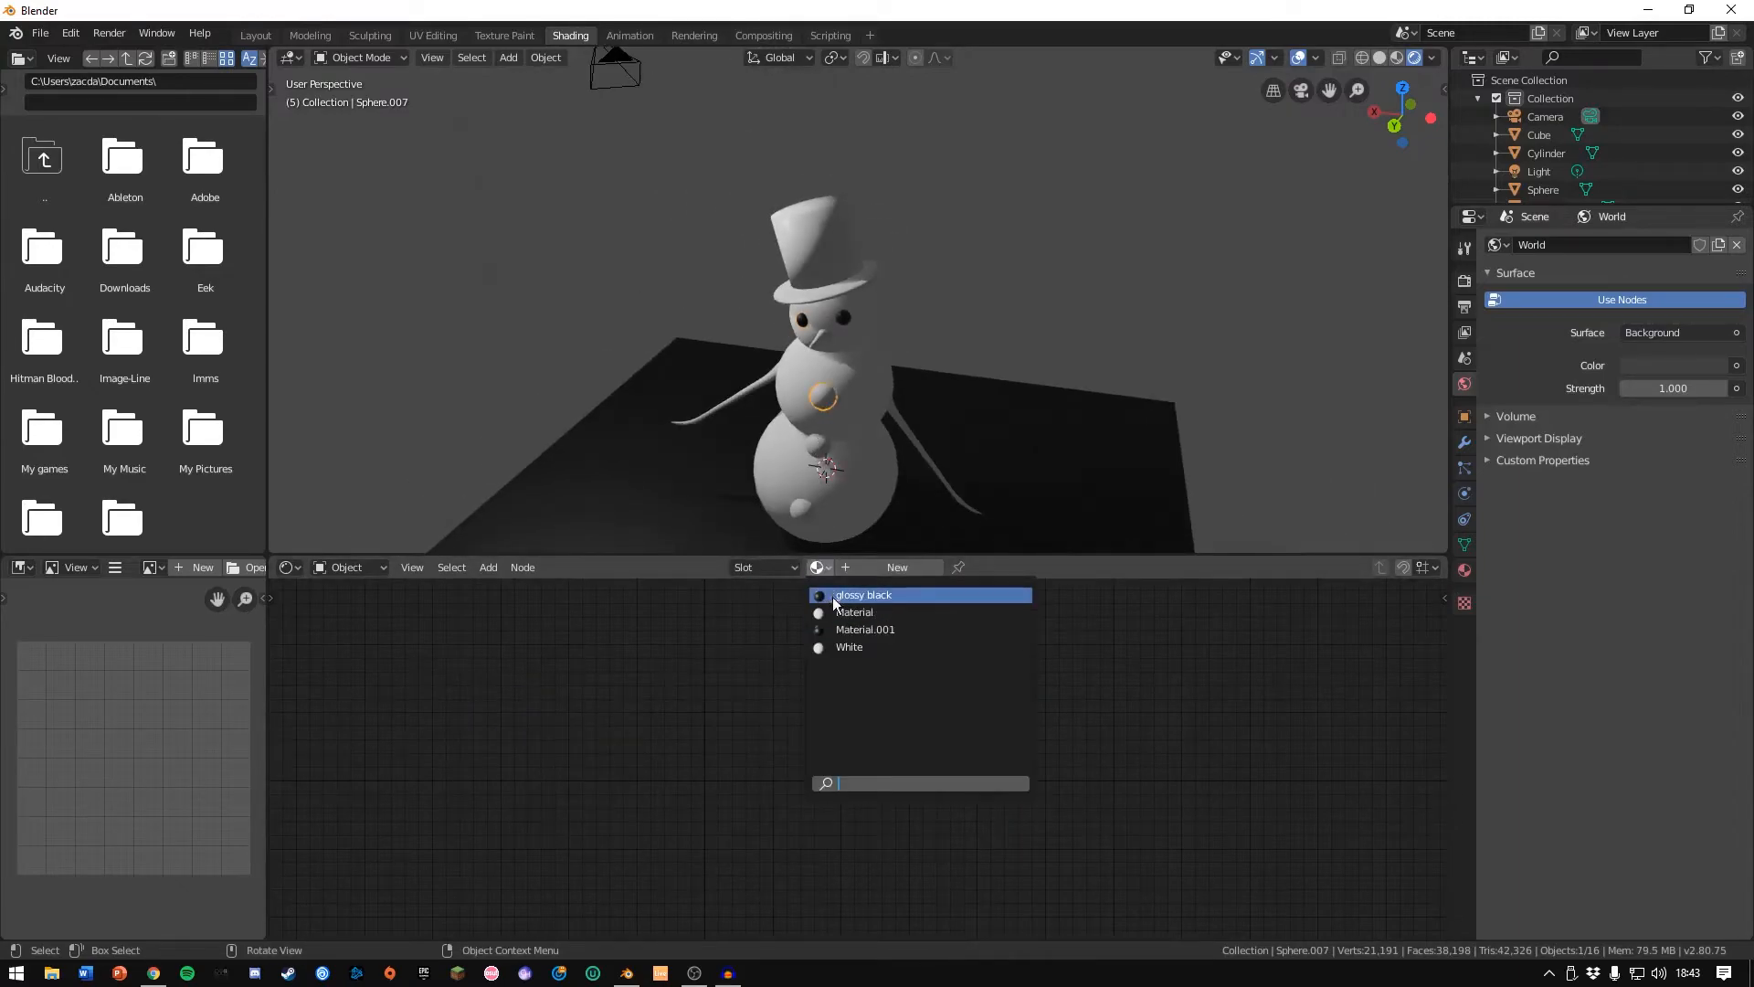
click(864, 595)
click(818, 446)
click(817, 567)
click(837, 595)
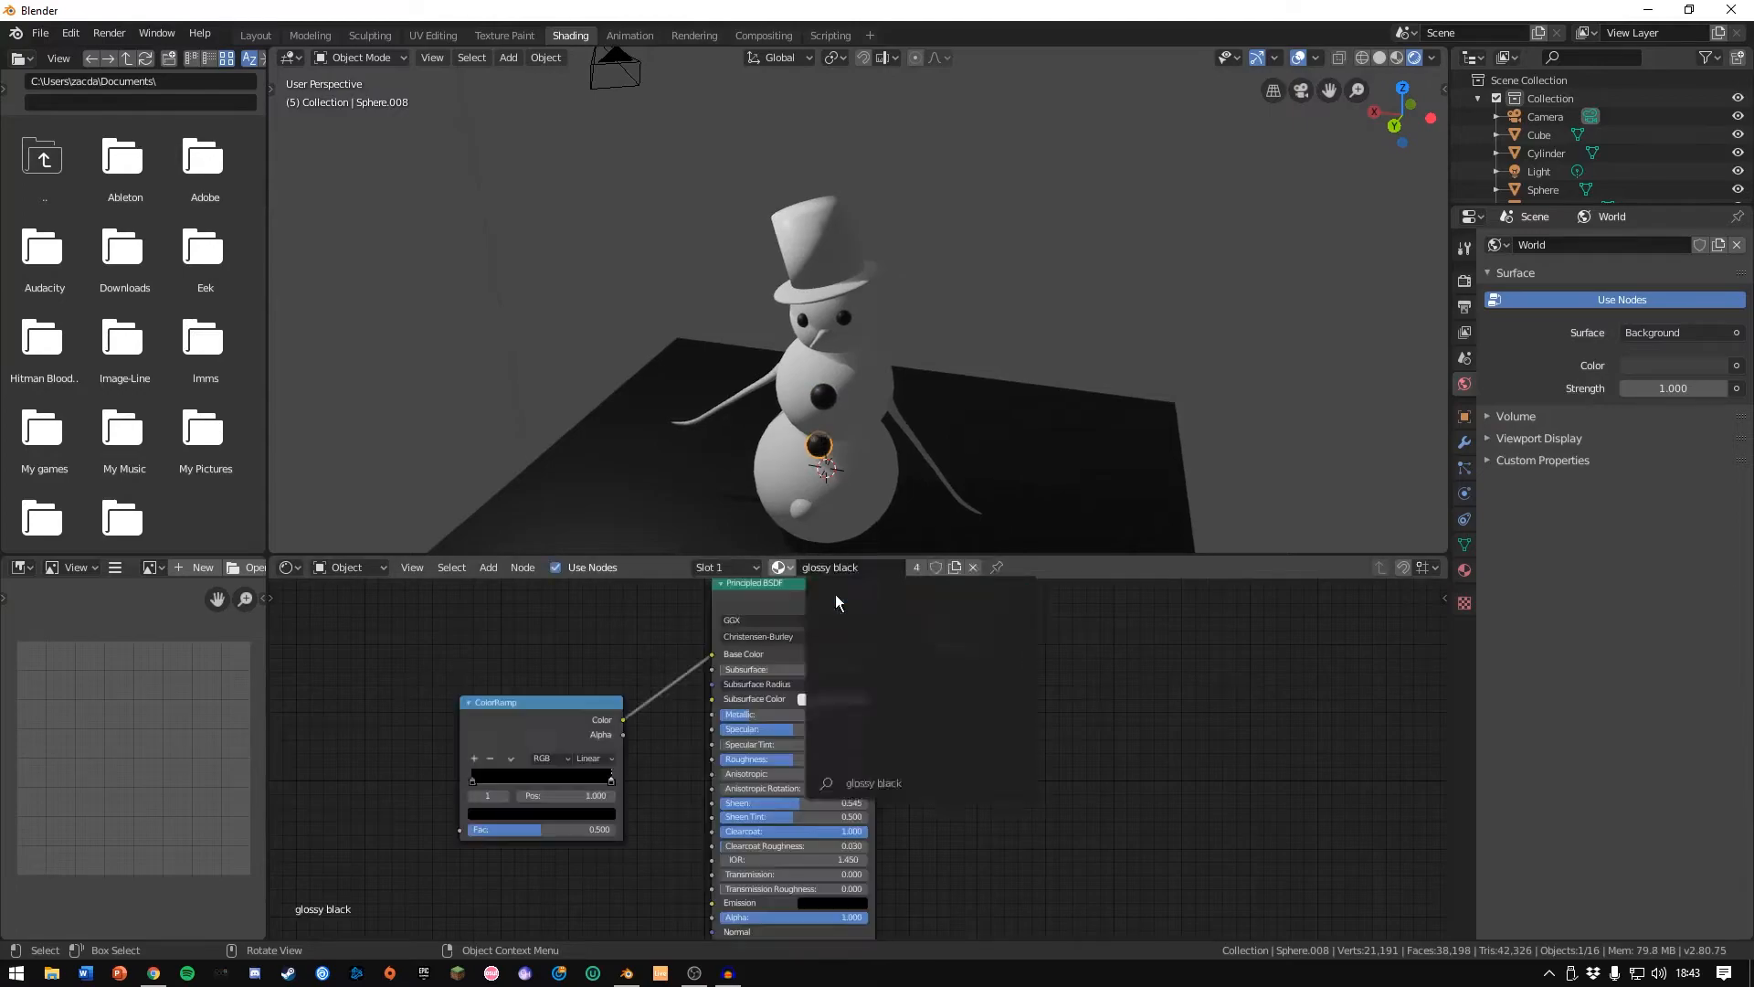
click(802, 512)
click(817, 568)
click(841, 595)
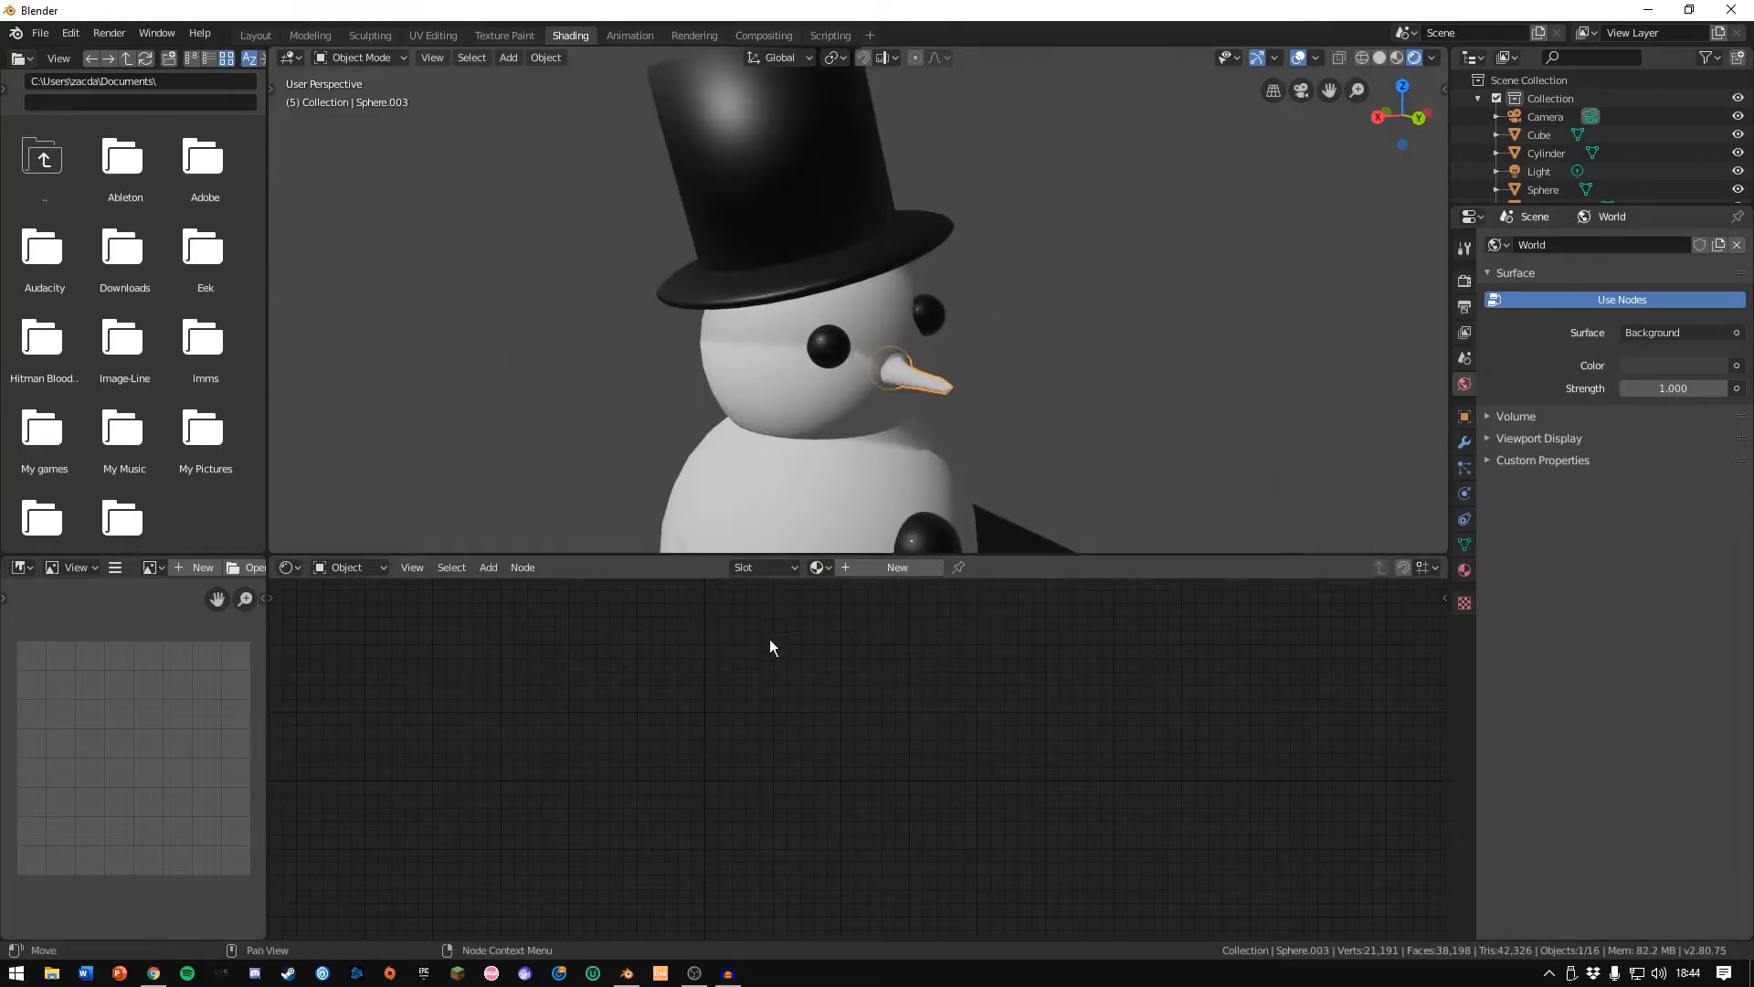
Create a new material for the carrot nose and add two ColorRamp nodes, one below the other, beside the Principled BSDF.
click(864, 567)
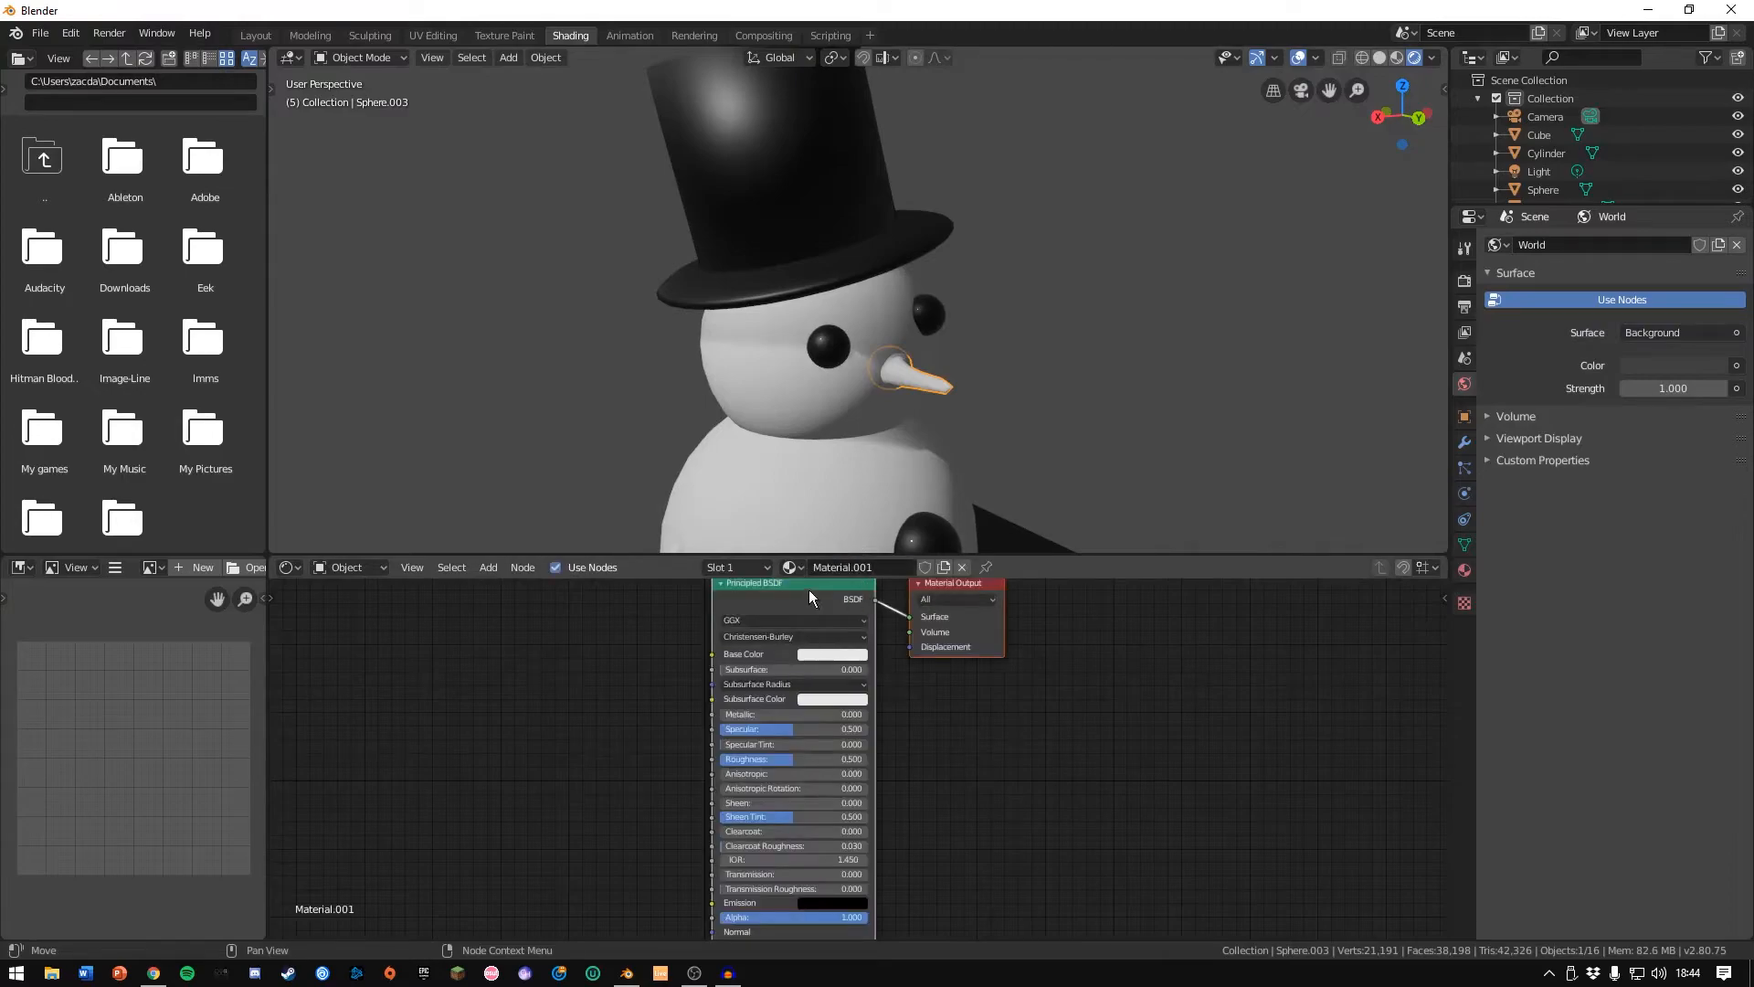
click(546, 687)
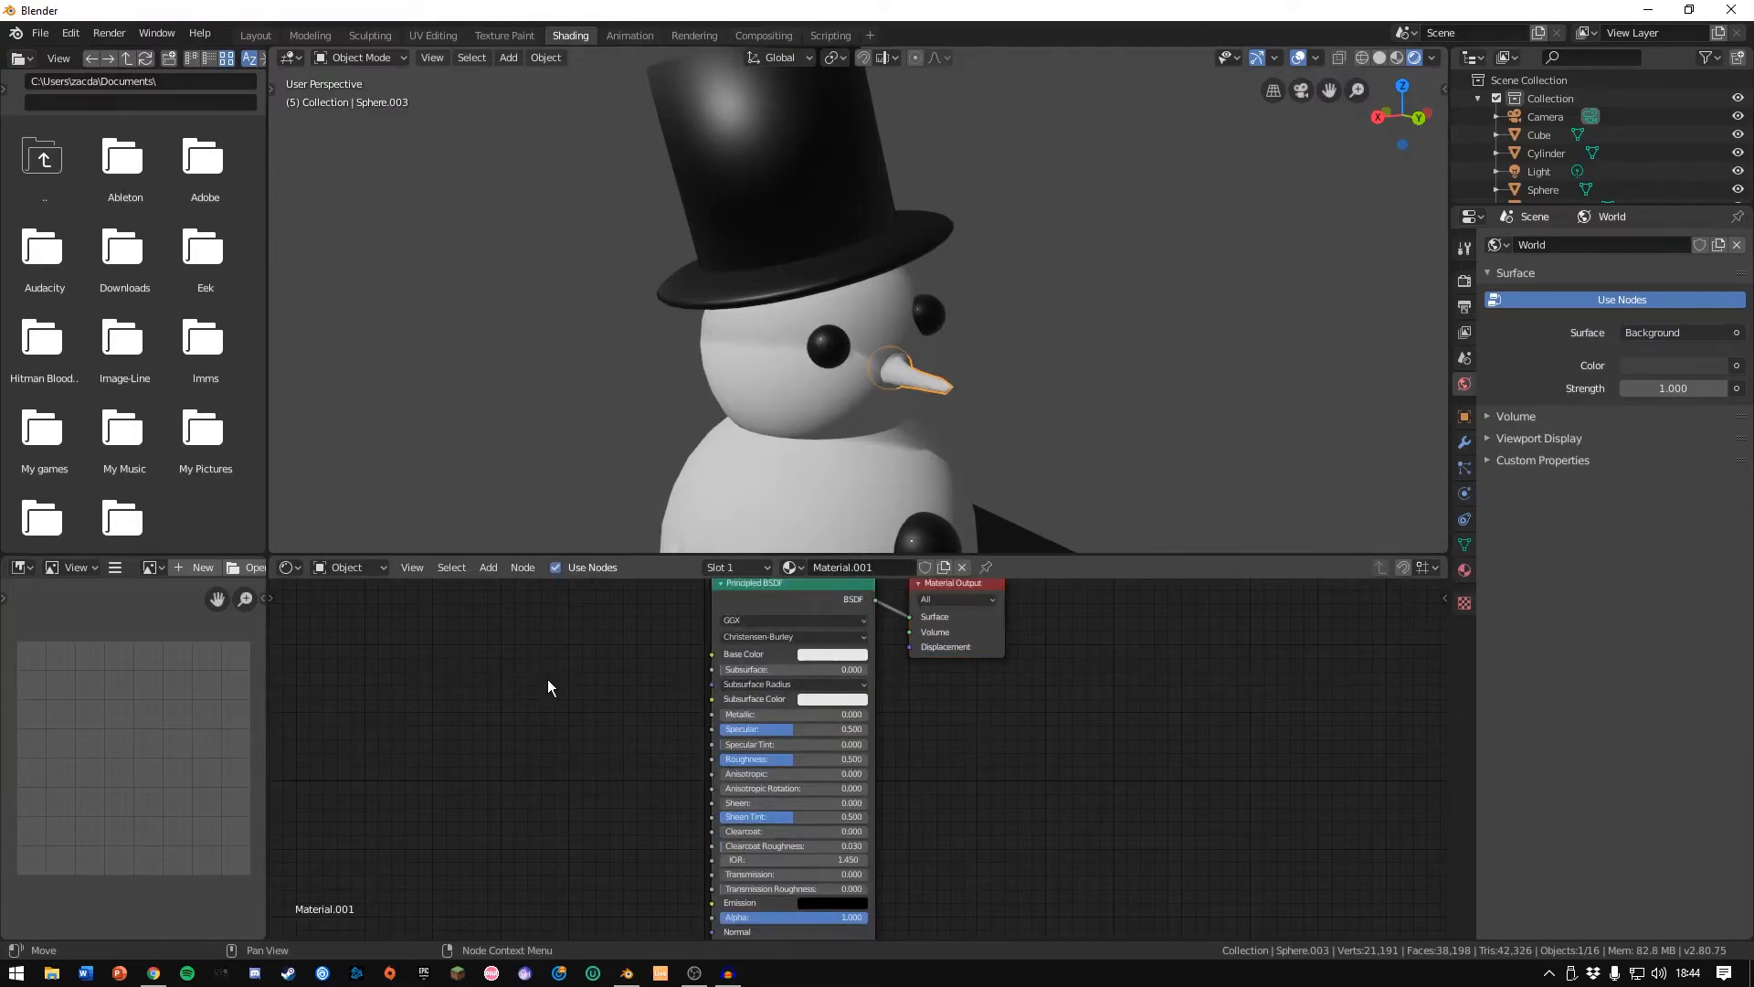
key(shift+a)
click(547, 679)
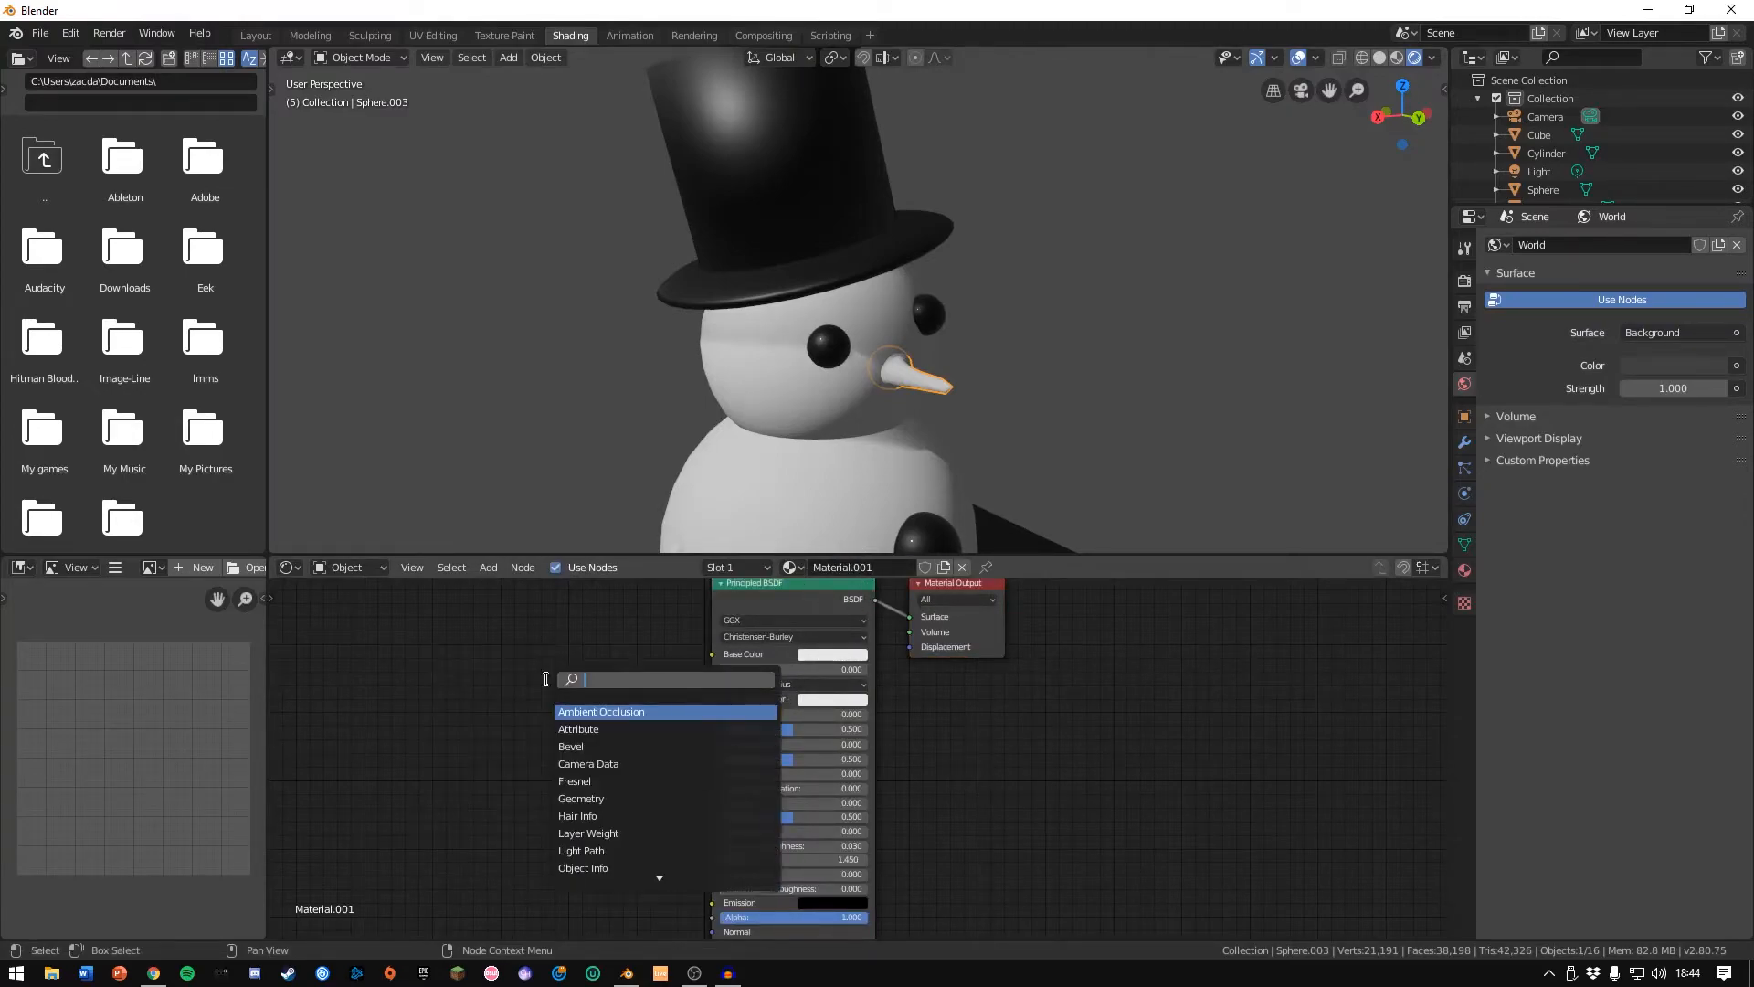
text(color ramp)
key(Return)
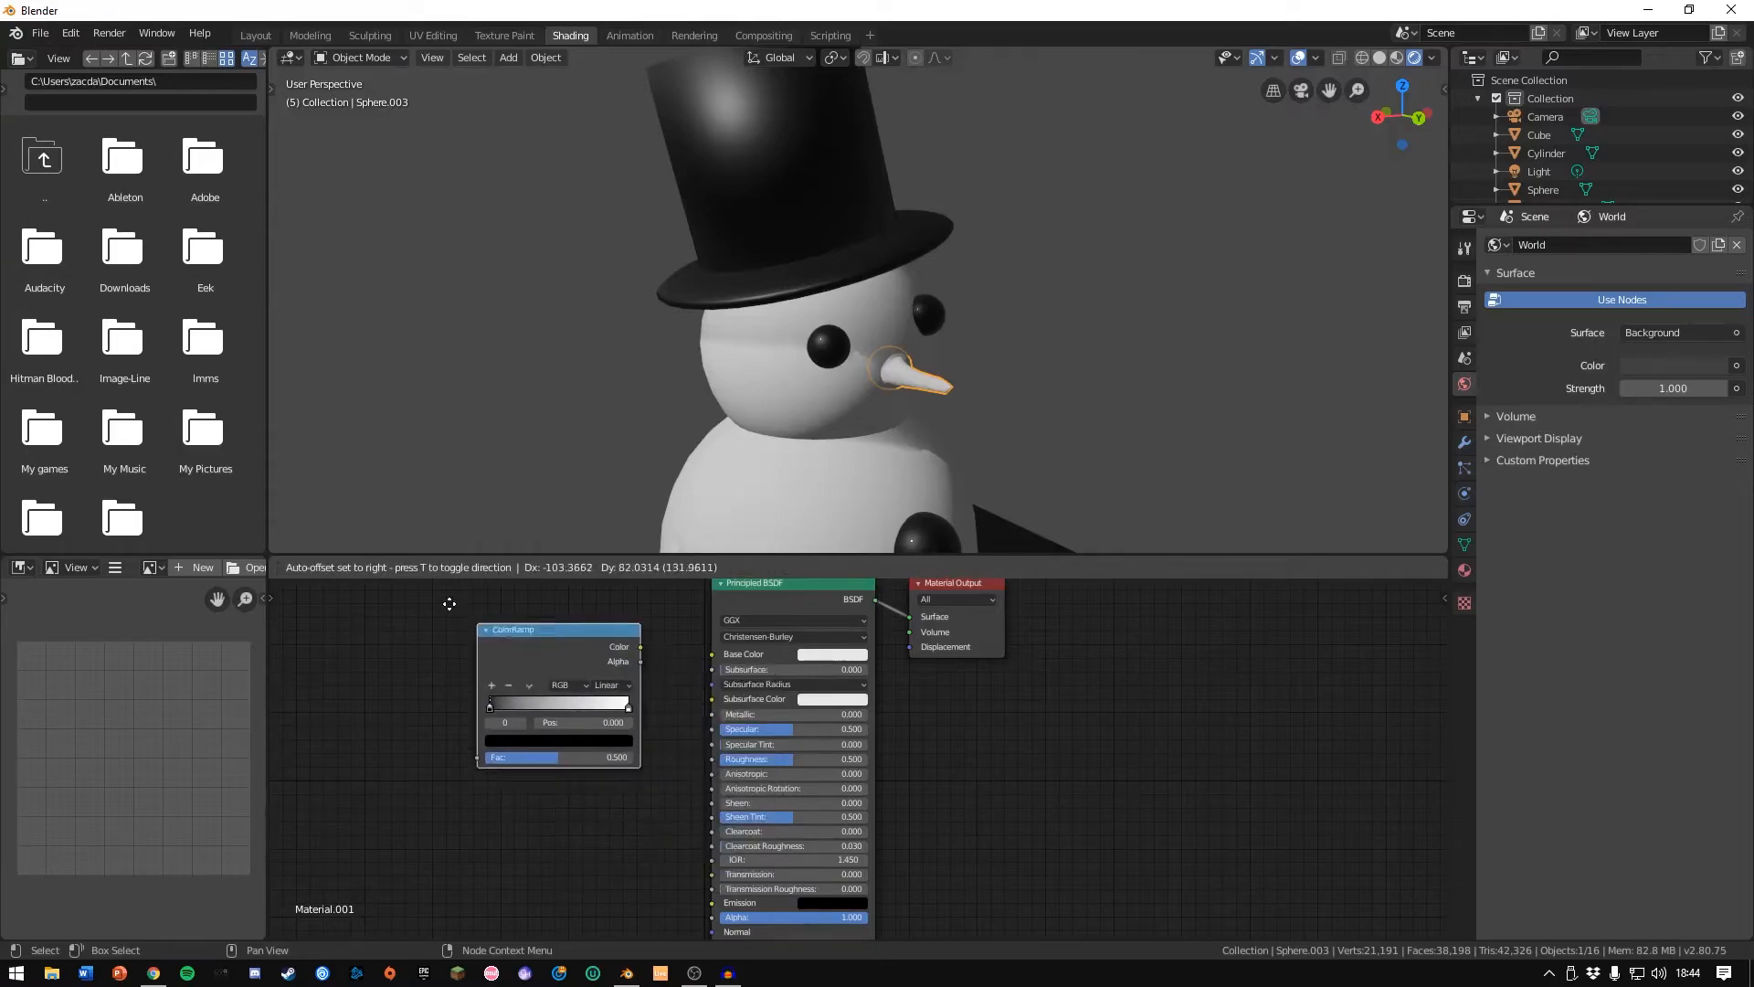
key(shift+d)
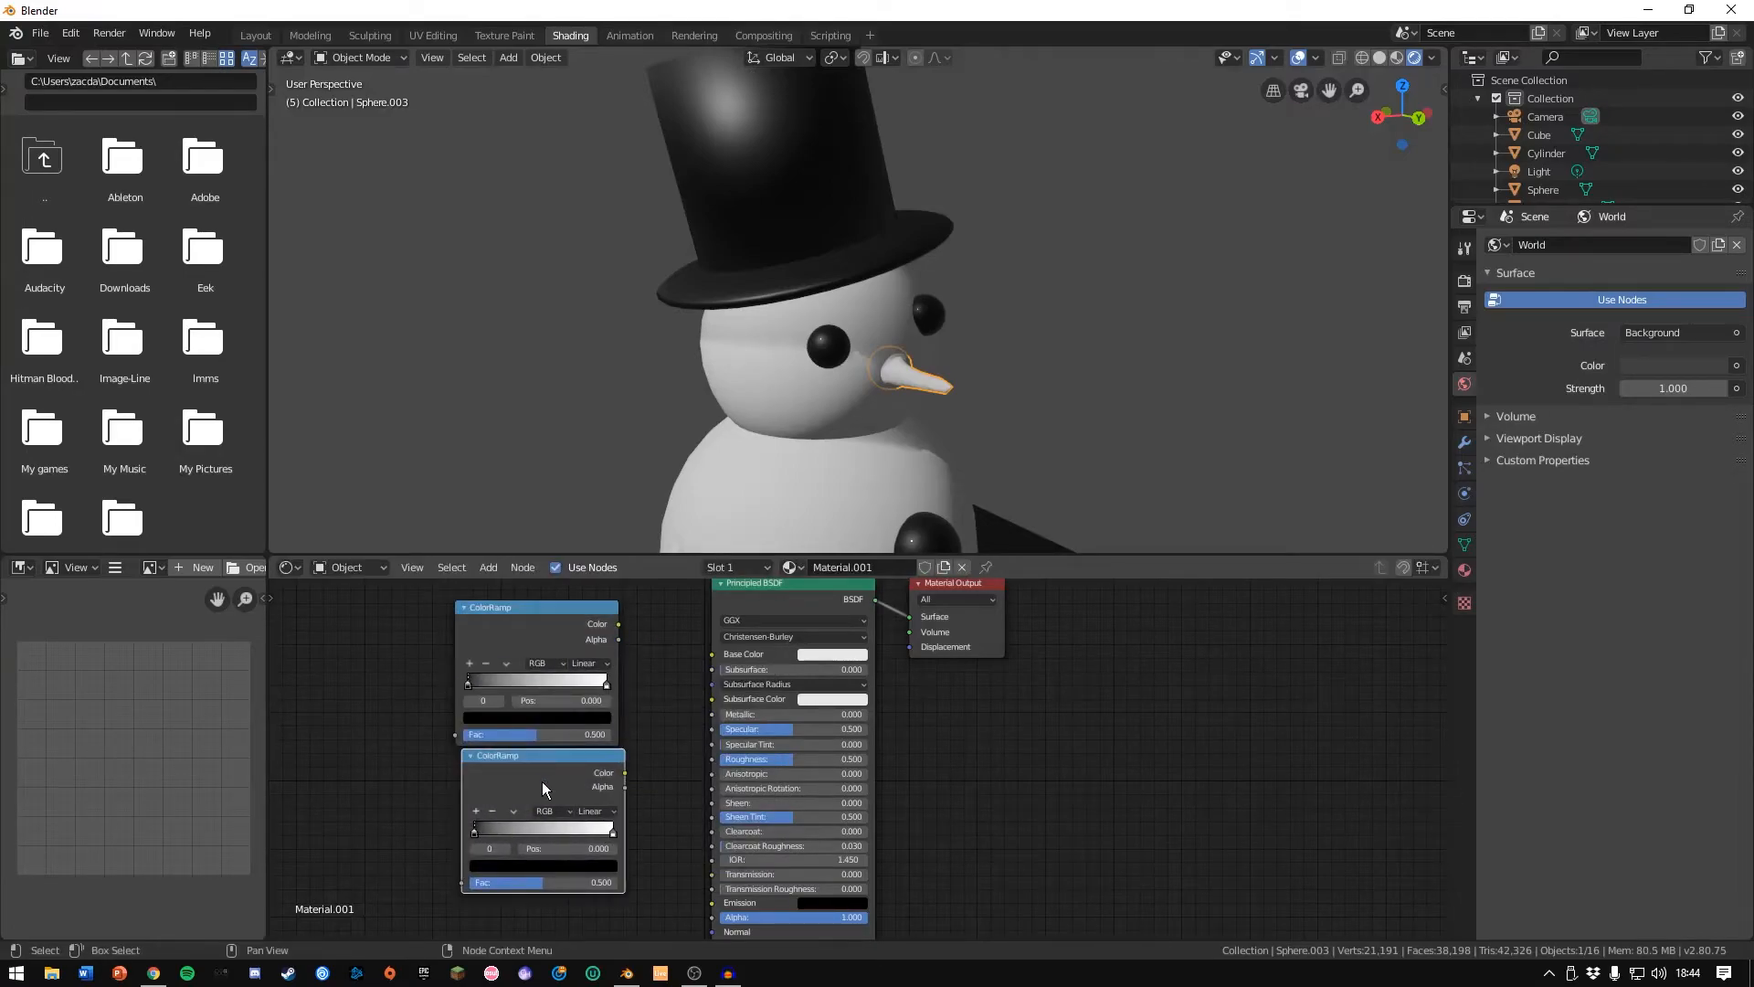
click(546, 773)
Connect the upper ColorRamp's Color output to Base Color and the lower one's to Subsurface Color, spacing the nodes neatly.
drag(620, 788, 712, 699)
drag(619, 624, 712, 654)
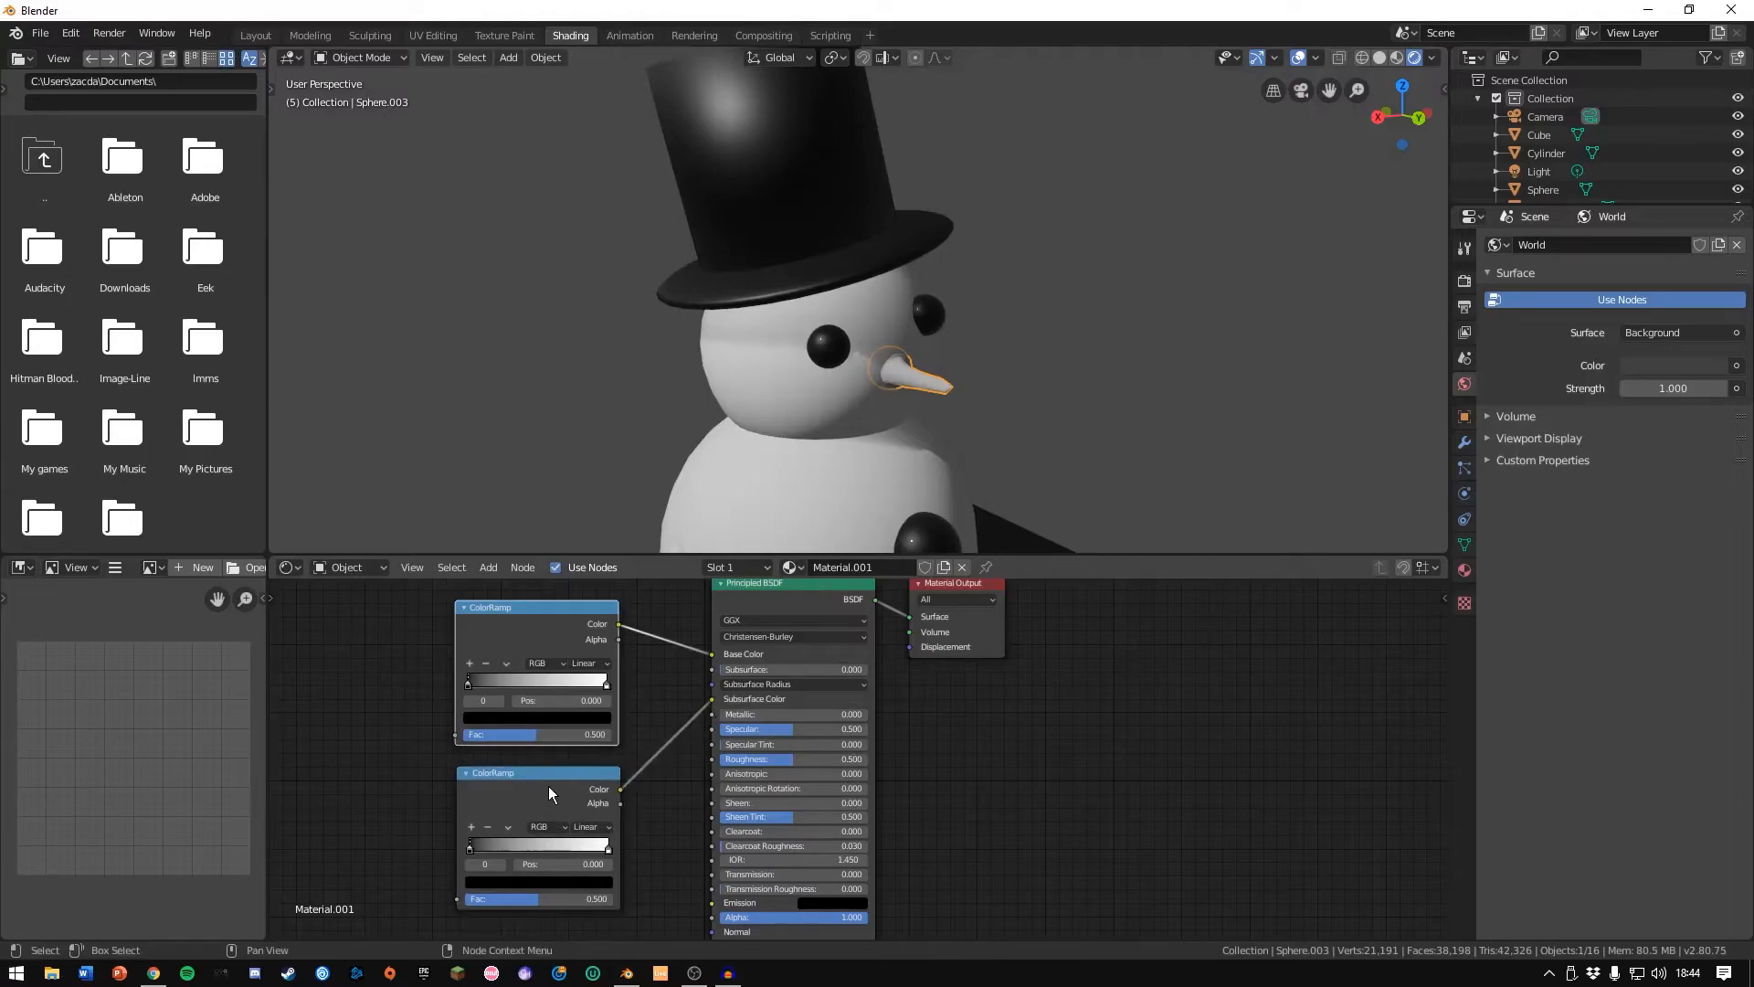
drag(546, 776, 585, 781)
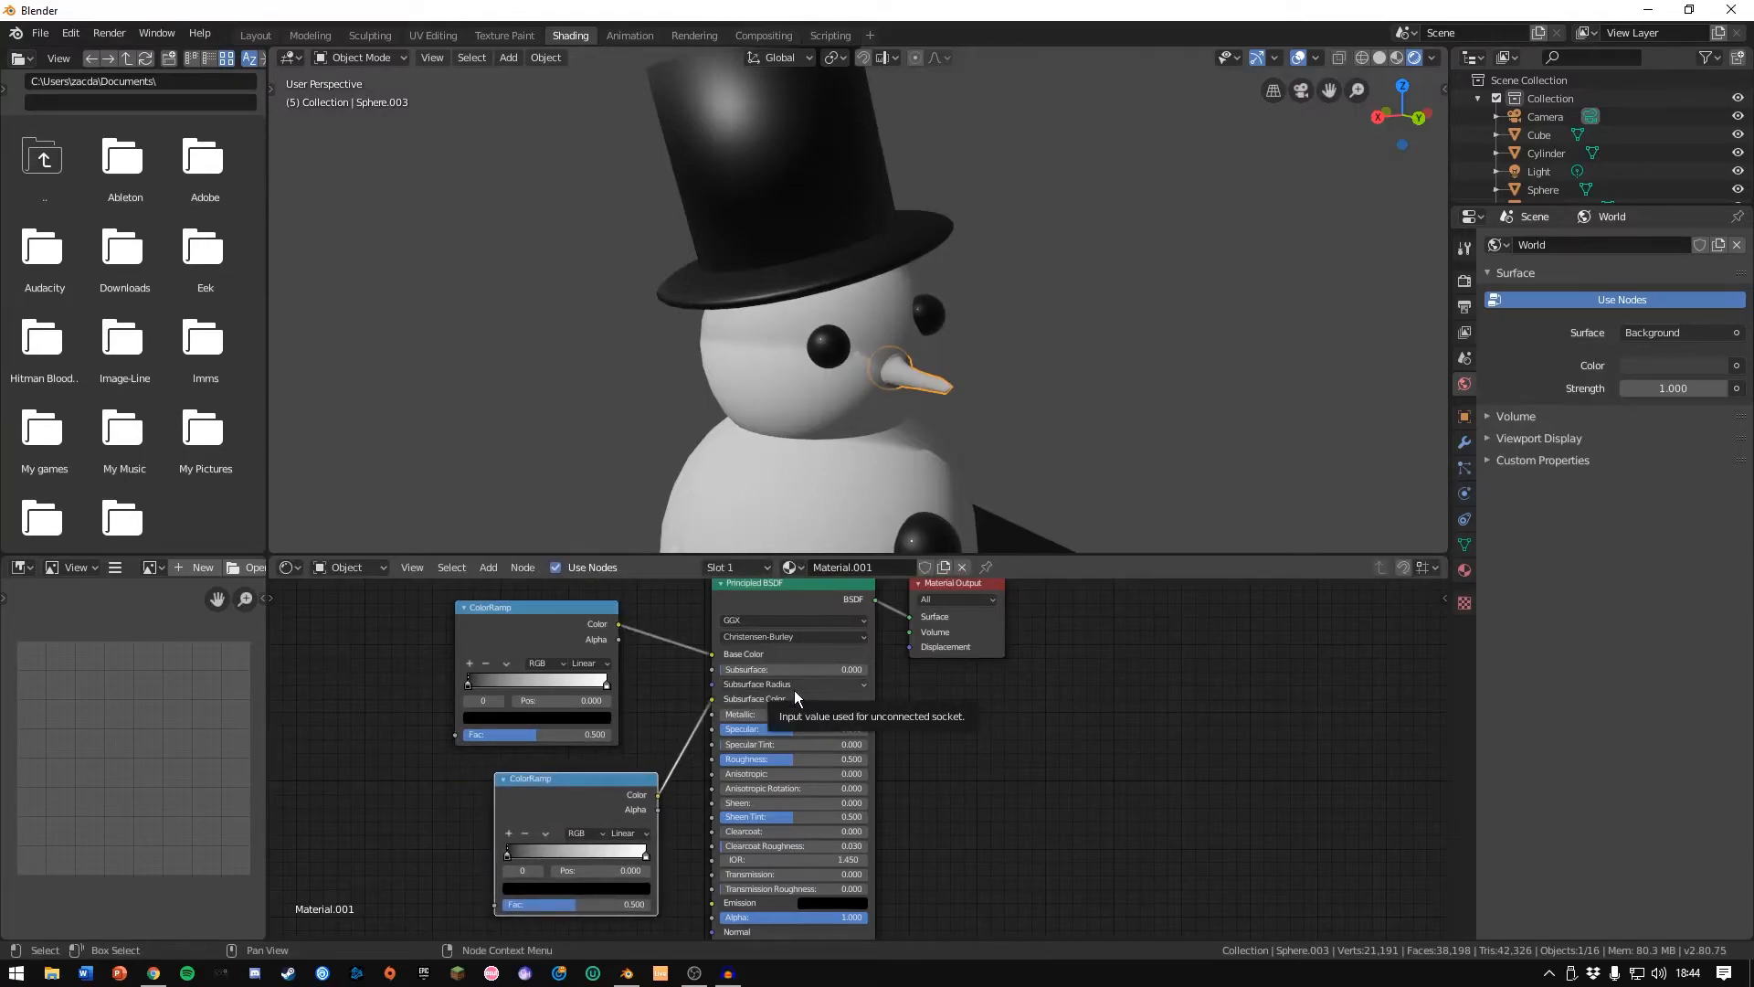
mouse_move(539, 609)
mouse_down()
mouse_move(585, 628)
mouse_move(535, 610)
mouse_move(559, 606)
mouse_up()
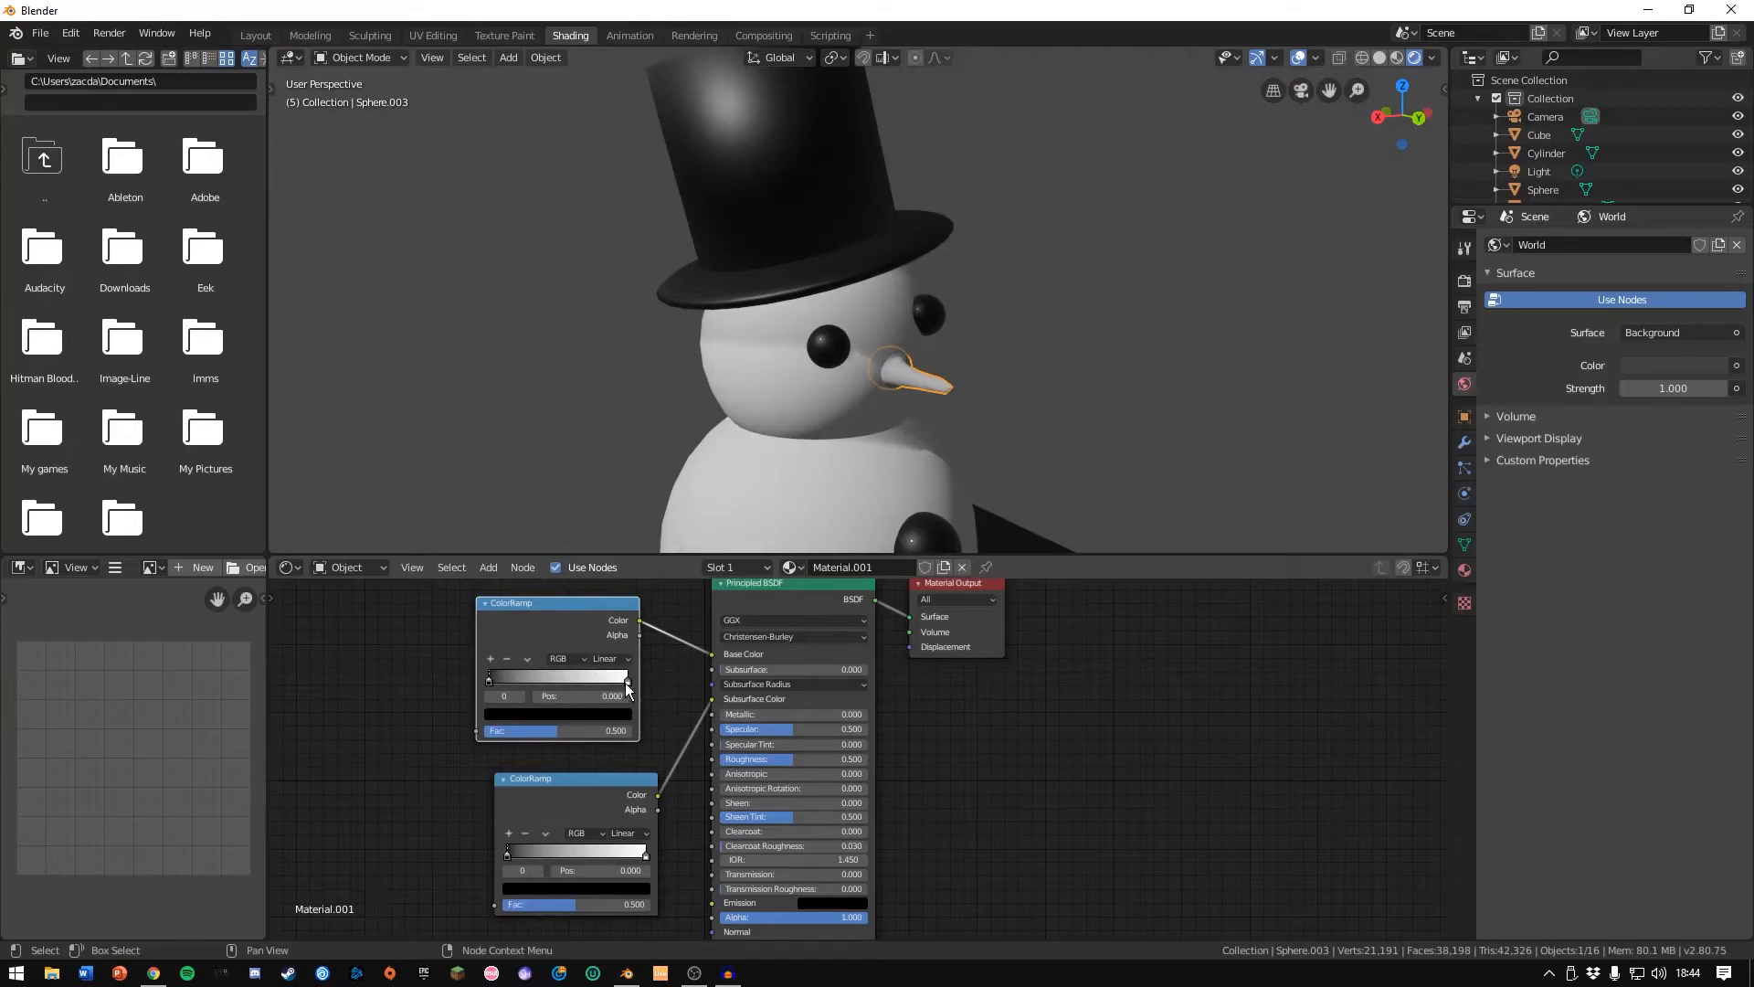
Set both color stops of the upper ColorRamp to carrot orange for the nose's base color.
click(603, 712)
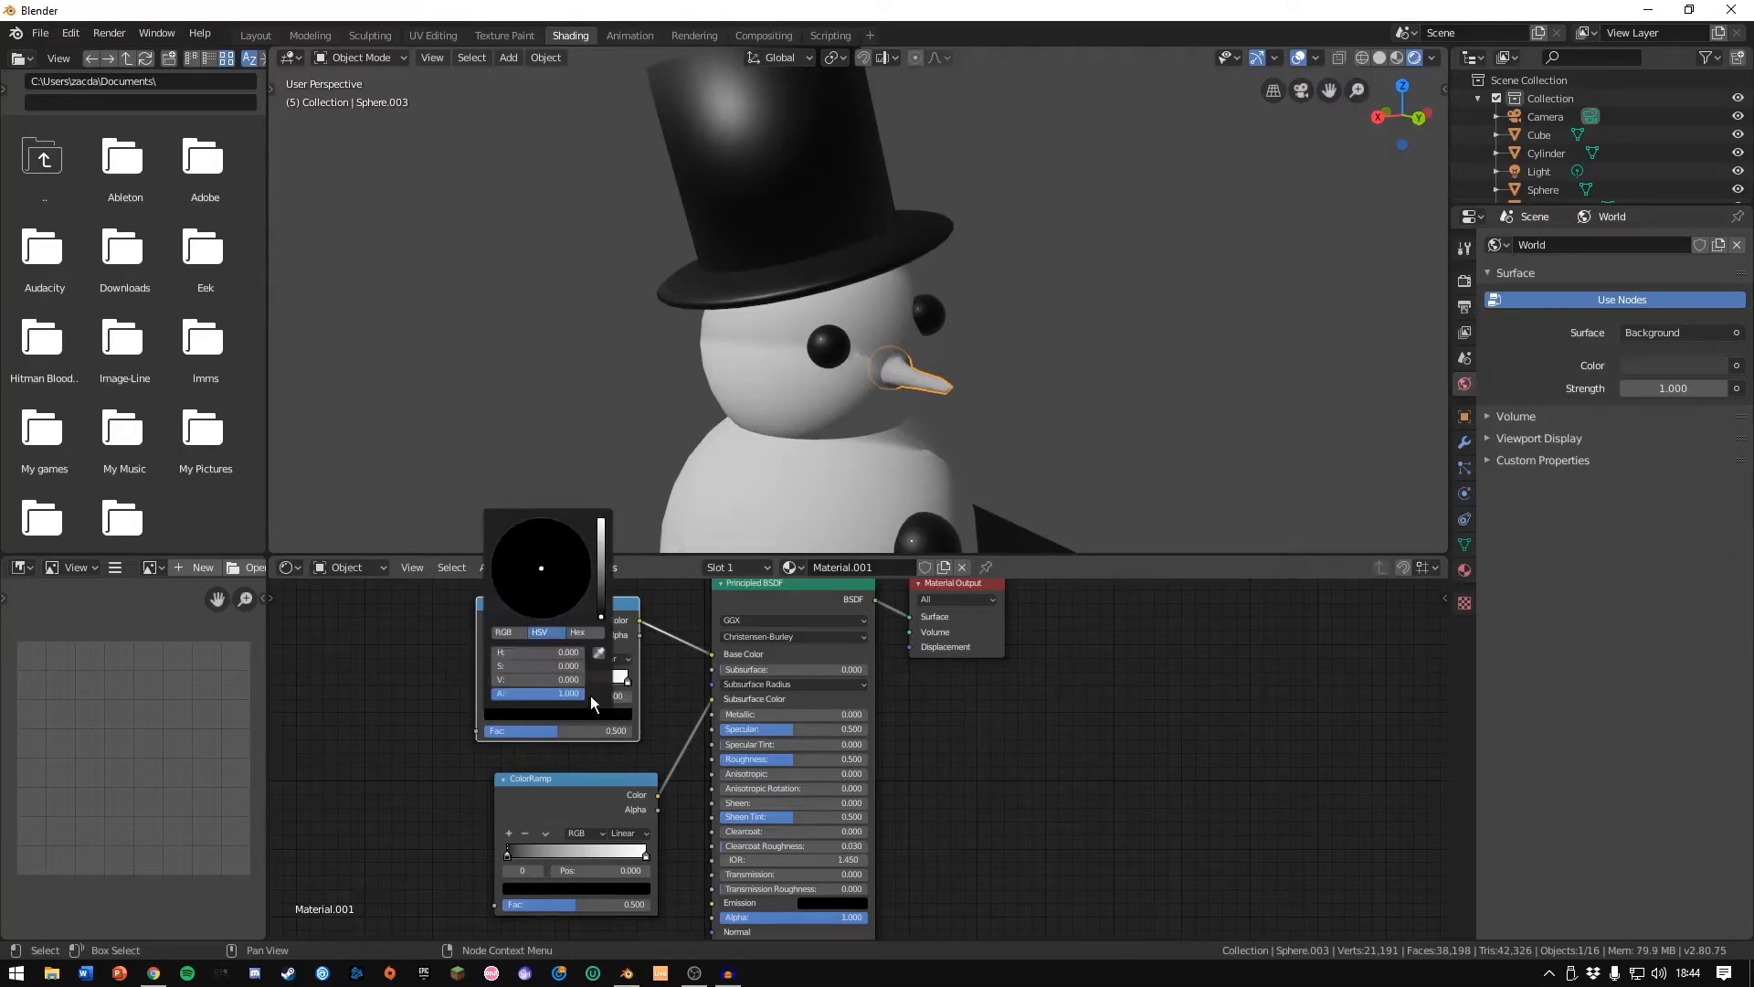
drag(601, 603, 601, 548)
click(519, 603)
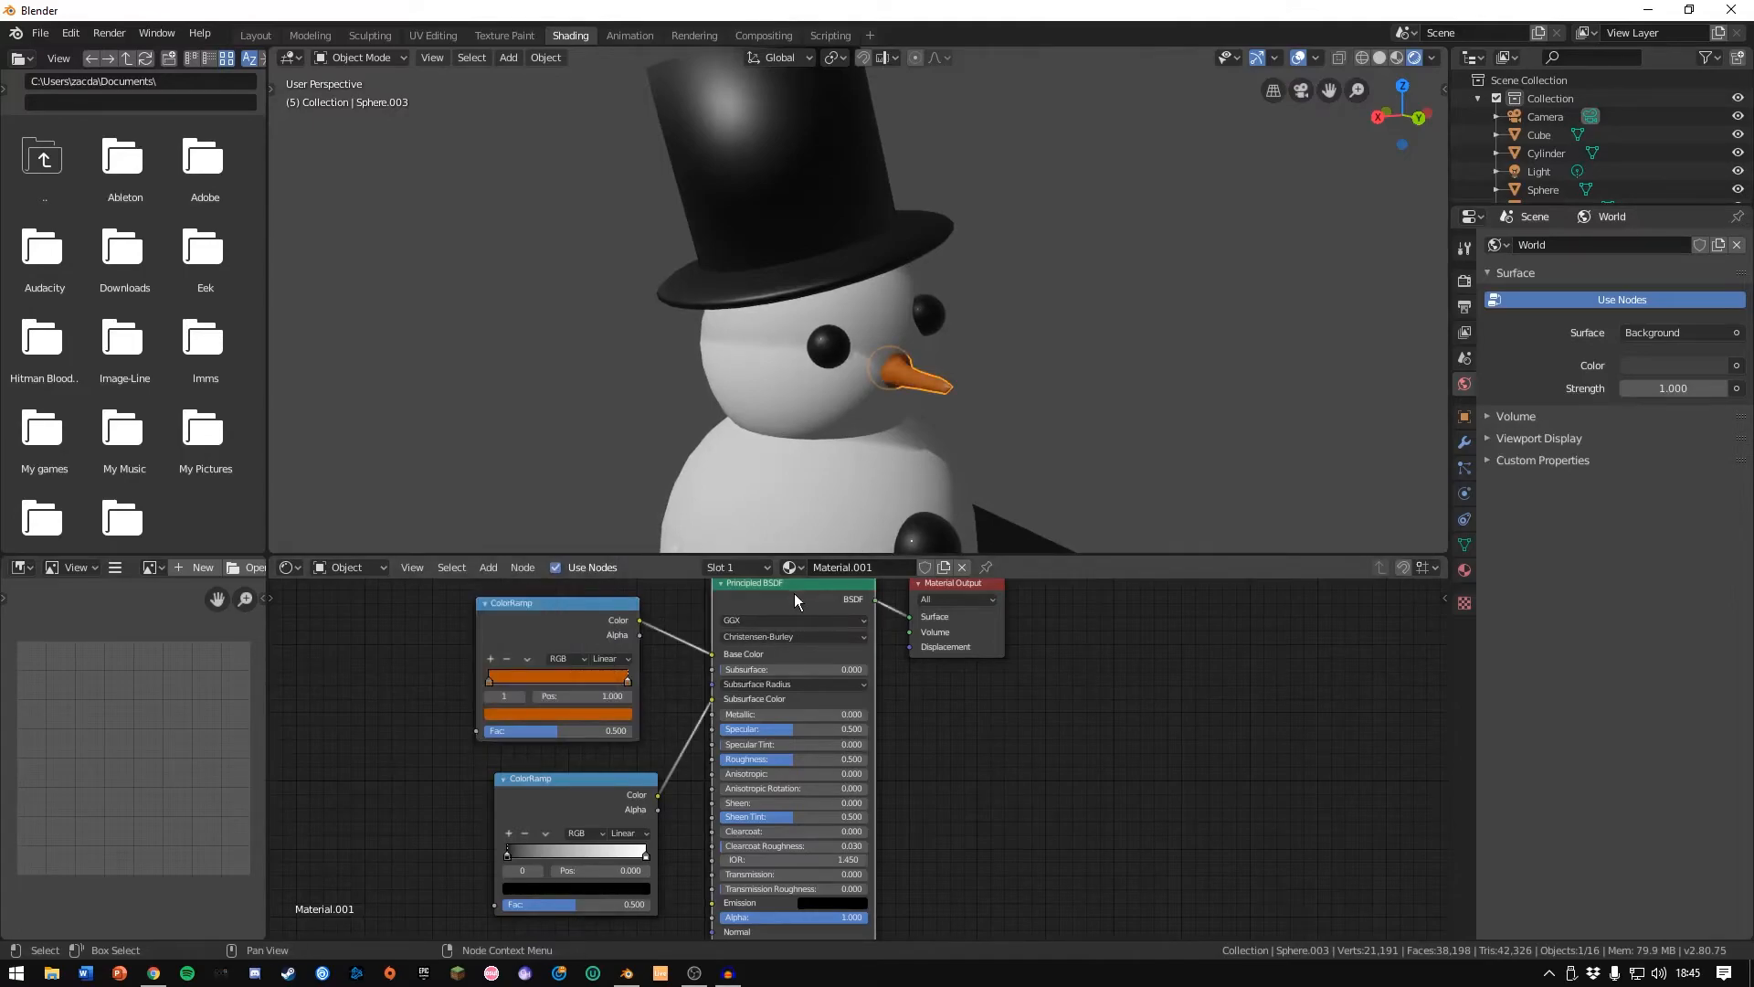
Set the lower ColorRamp's stop at position 1.000 to black (hex 000000).
click(645, 855)
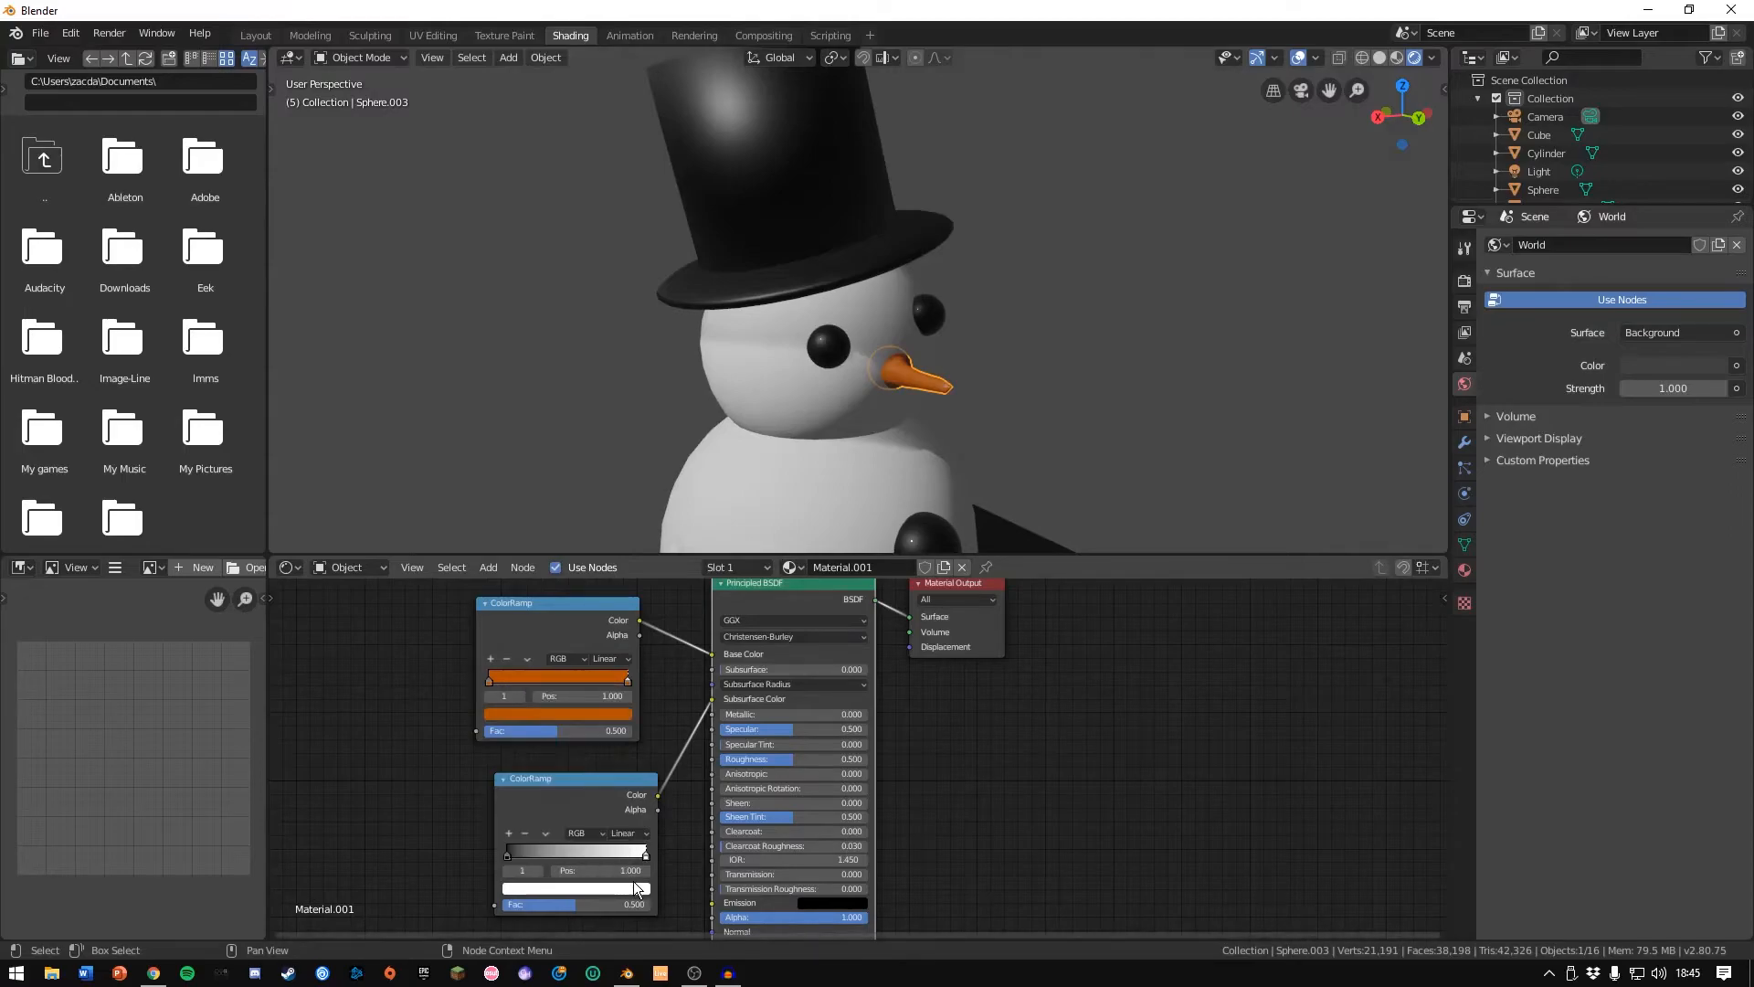
click(639, 885)
drag(620, 781, 671, 829)
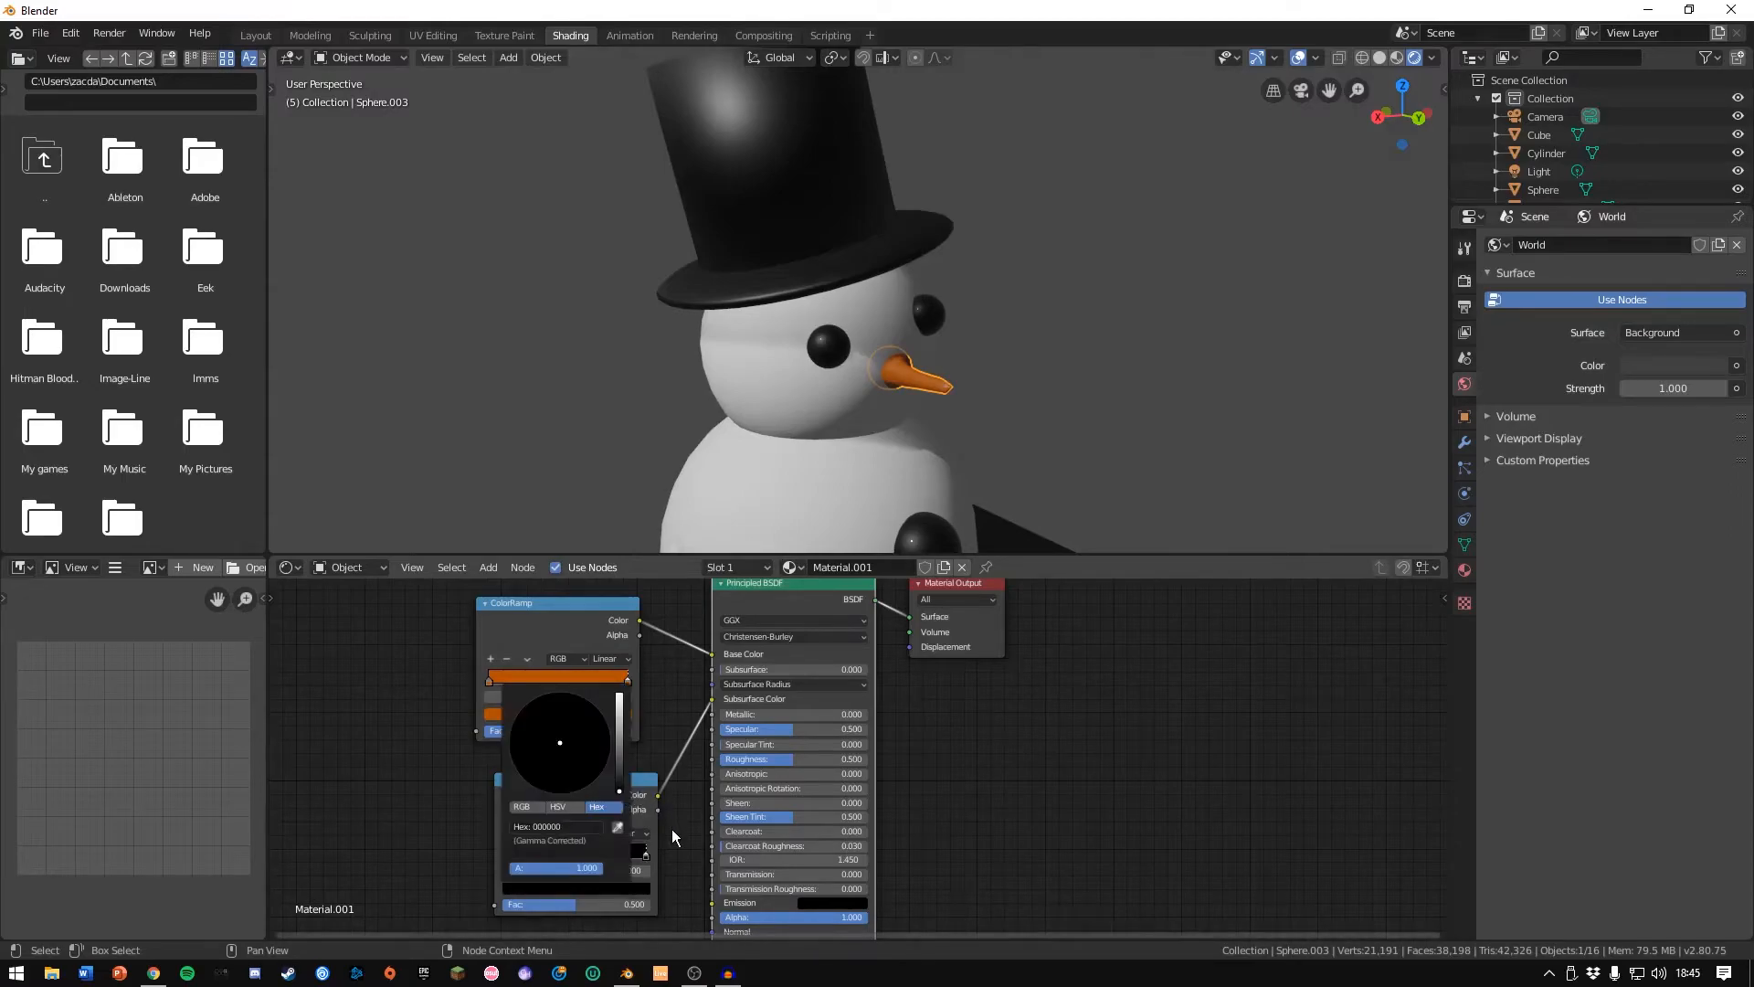
Set the nose material's Subsurface to about 0.268.
drag(793, 670, 806, 669)
click(770, 684)
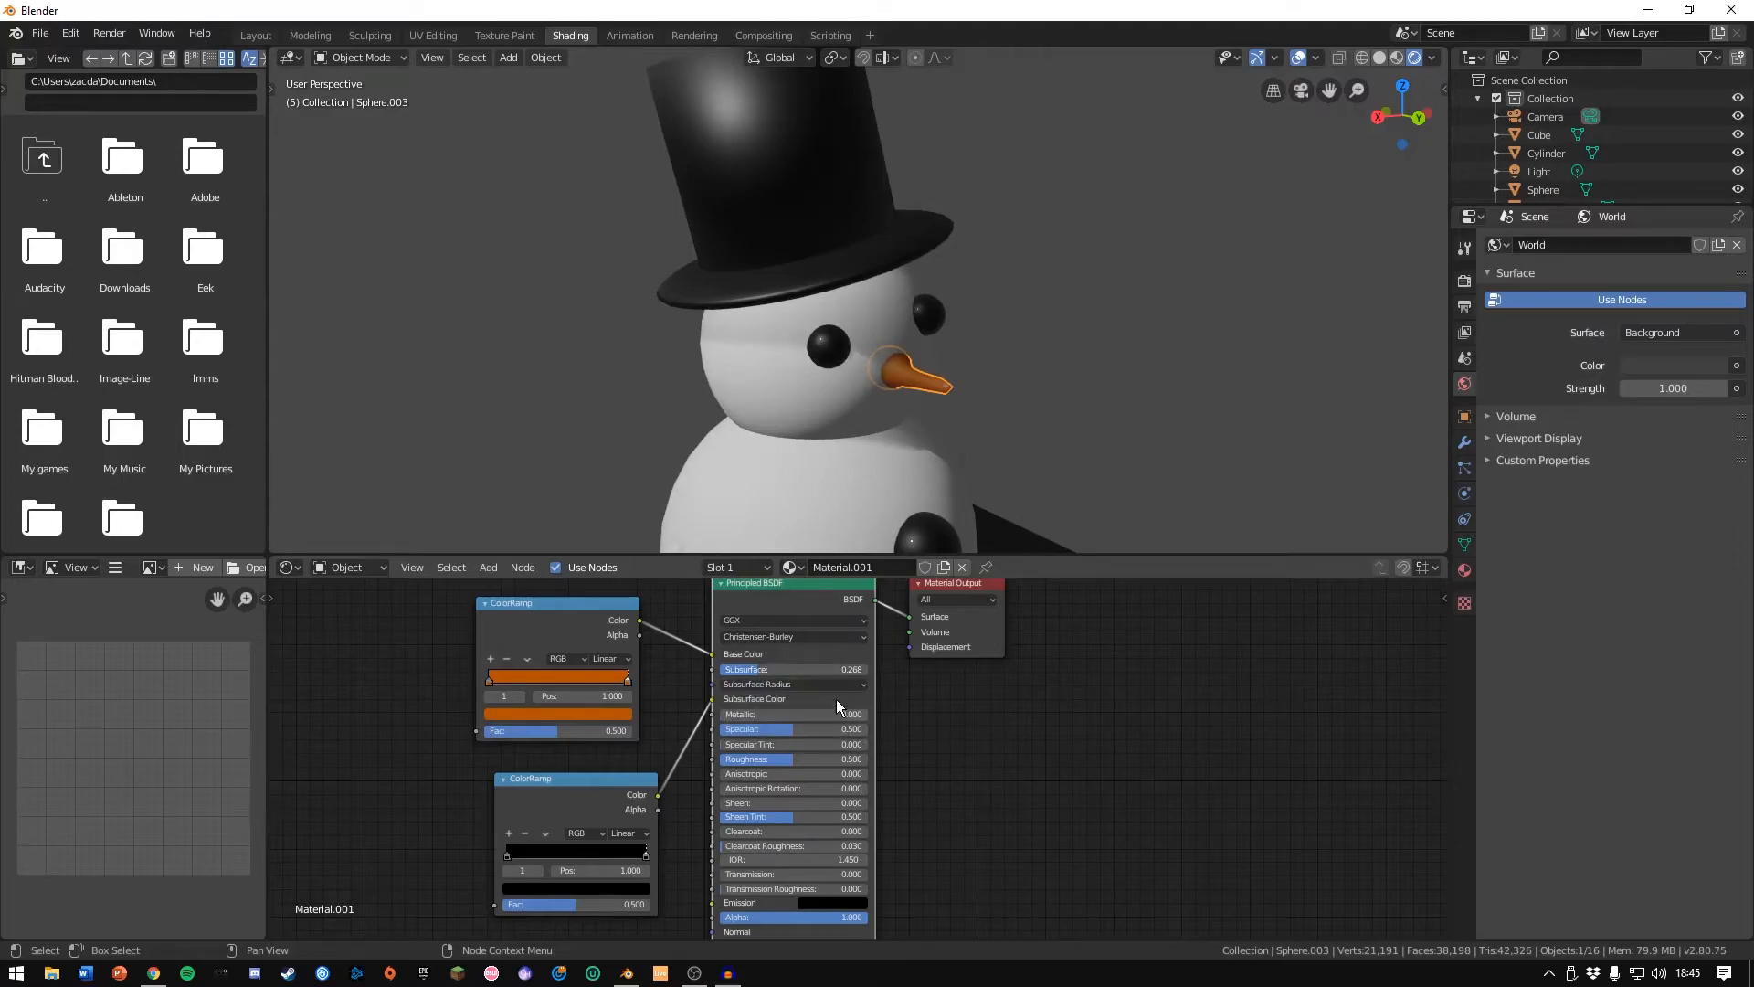
click(790, 685)
drag(783, 700, 731, 700)
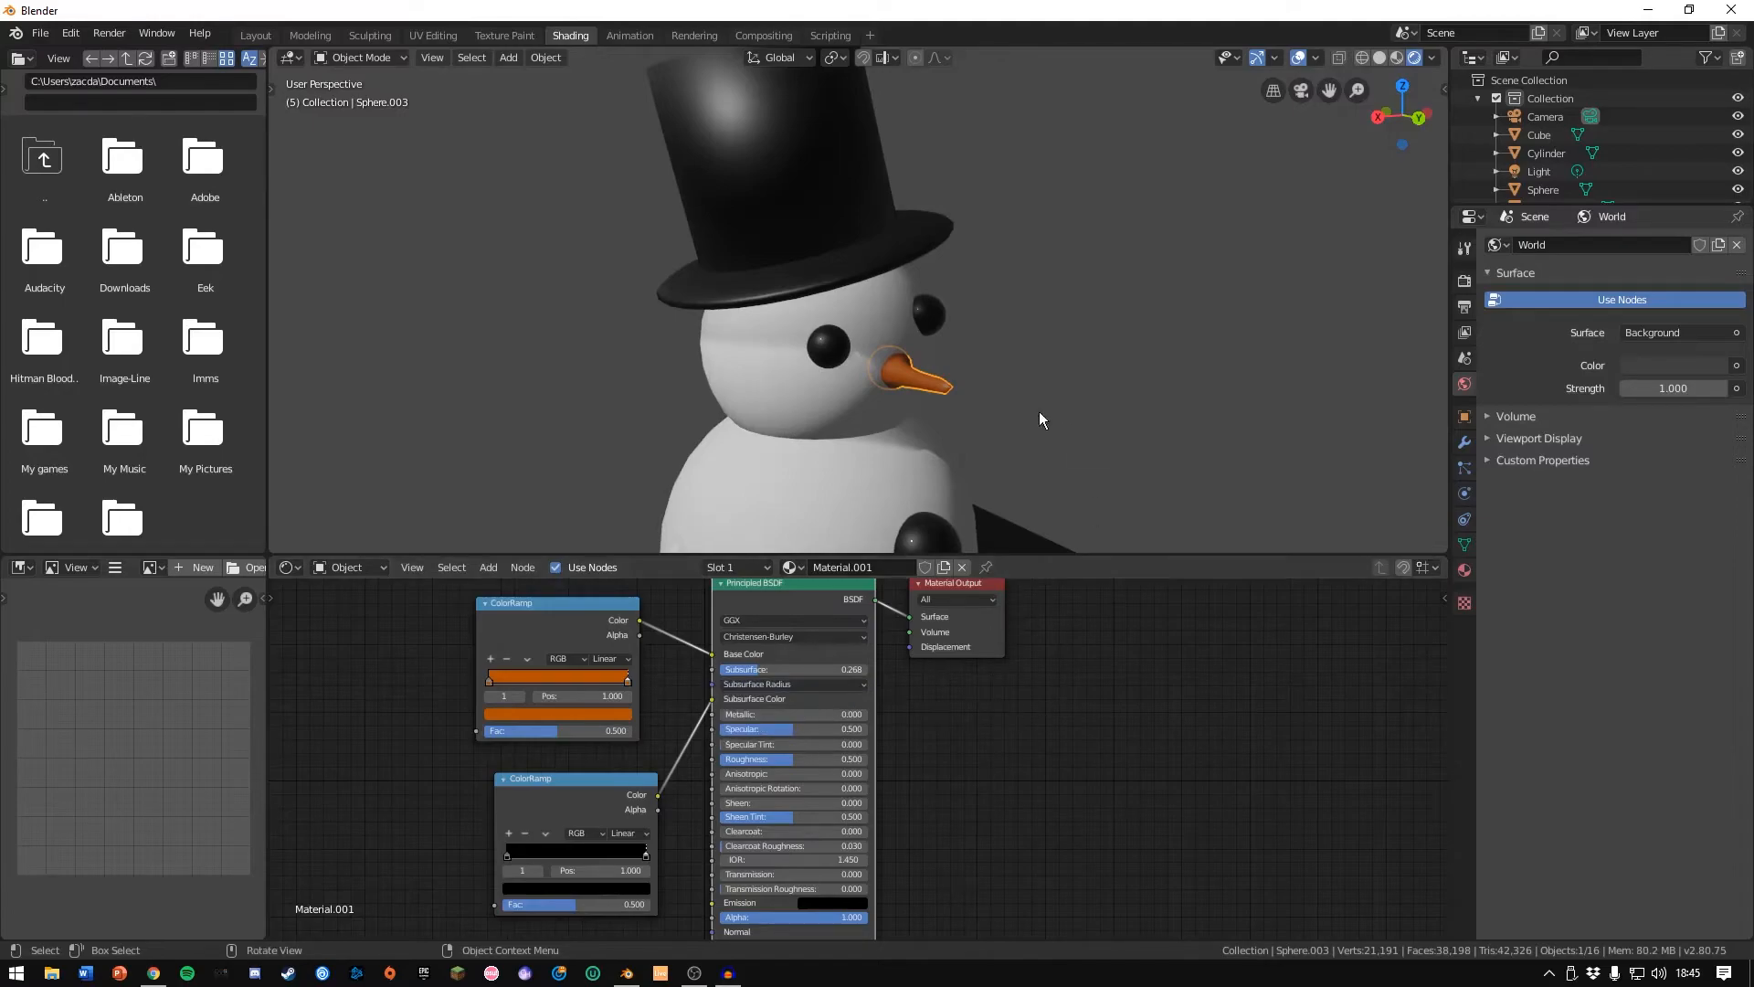
Create a new material for the snowman's arm.
scroll(994, 419, down, 1)
scroll(994, 420, up, 3)
middle_drag(994, 420, 1067, 404)
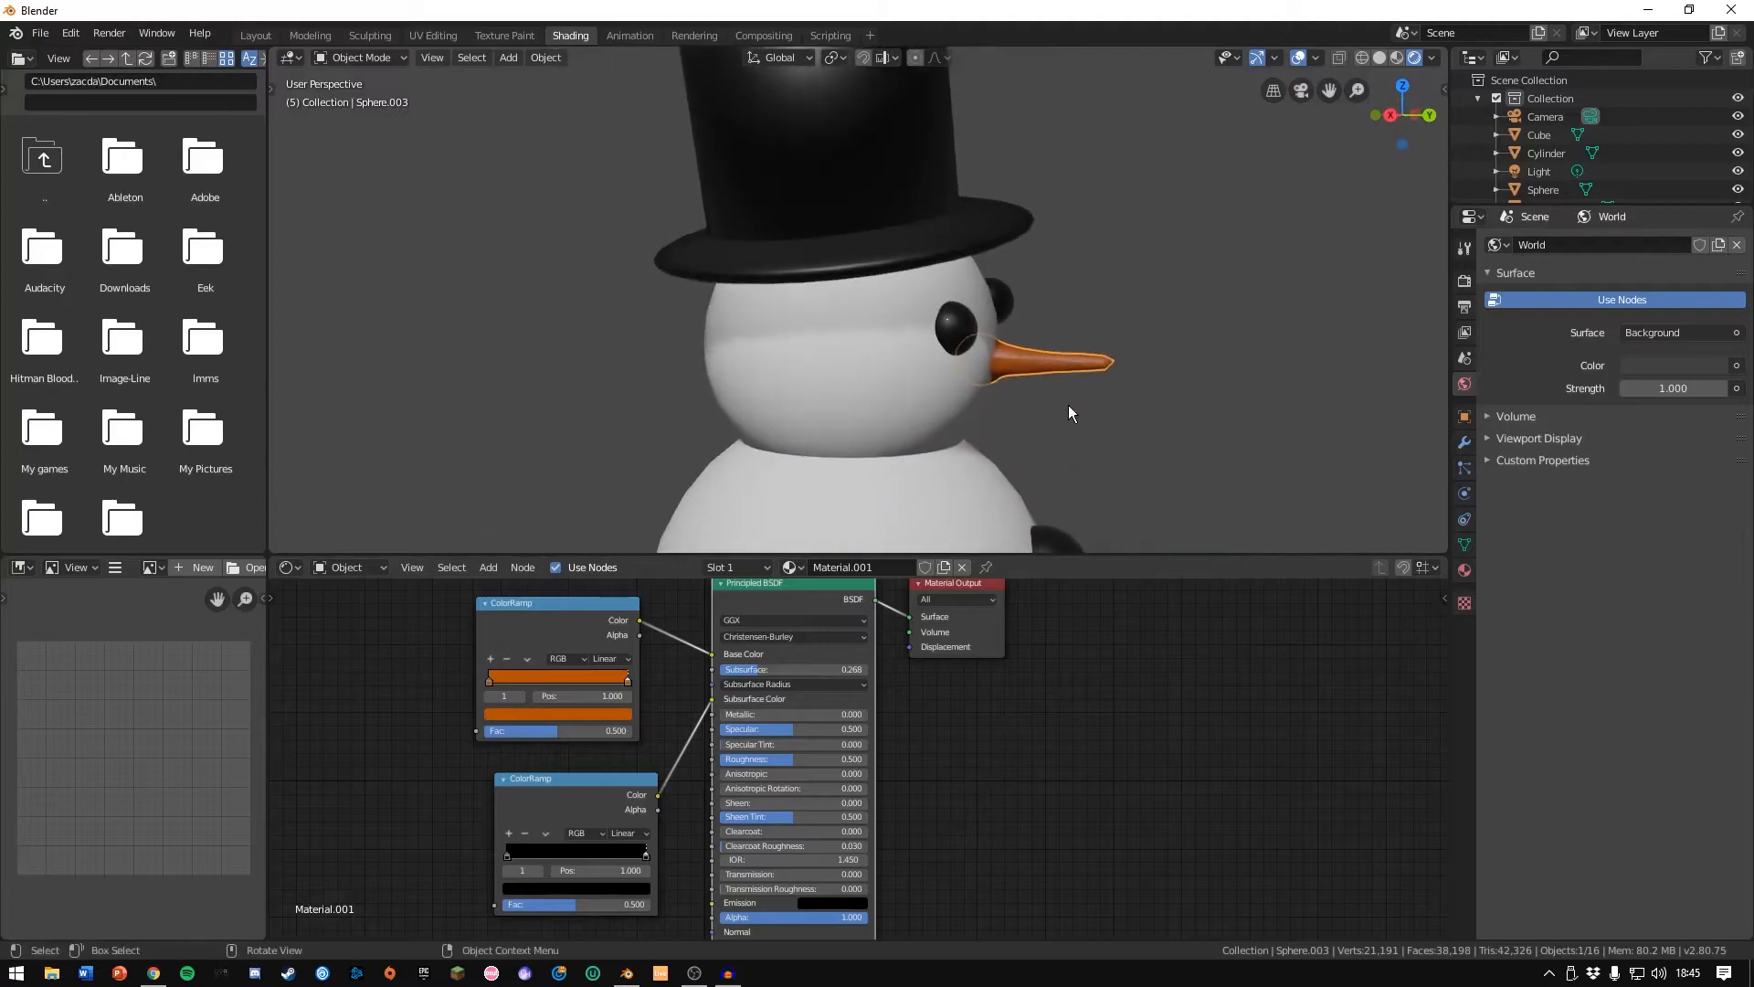
scroll(1067, 407, up, 6)
scroll(1068, 410, down, 3)
middle_drag(1213, 452, 1147, 443)
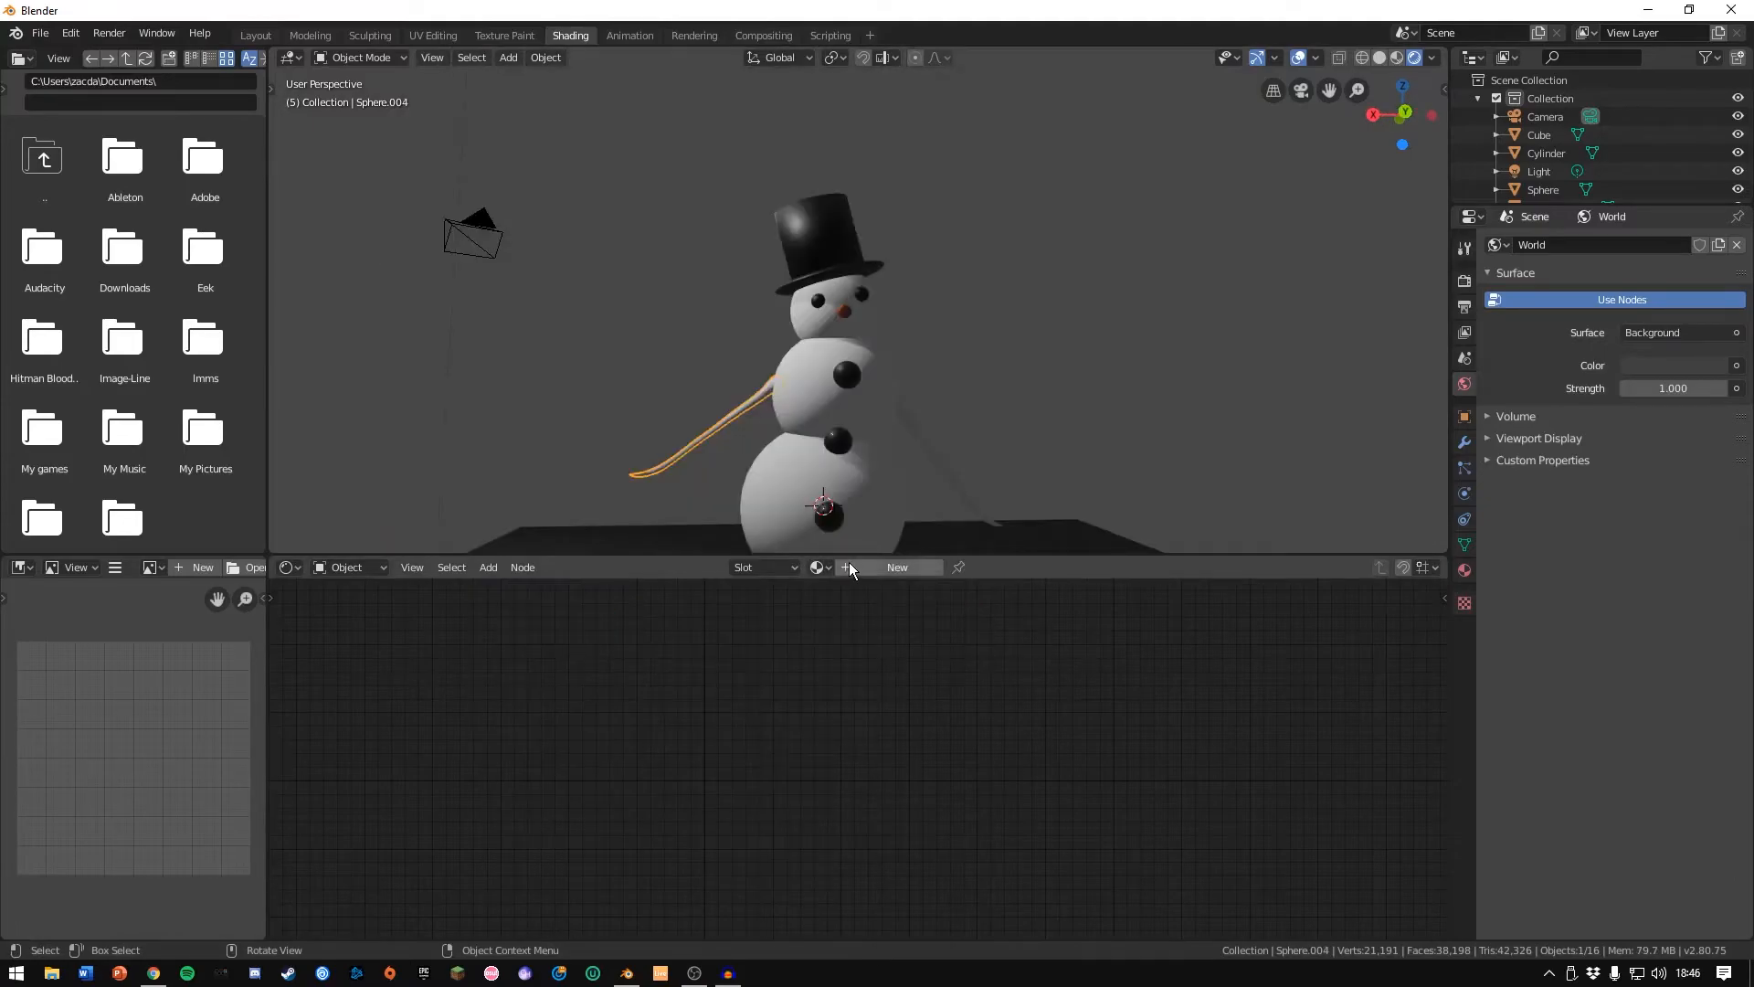
click(848, 566)
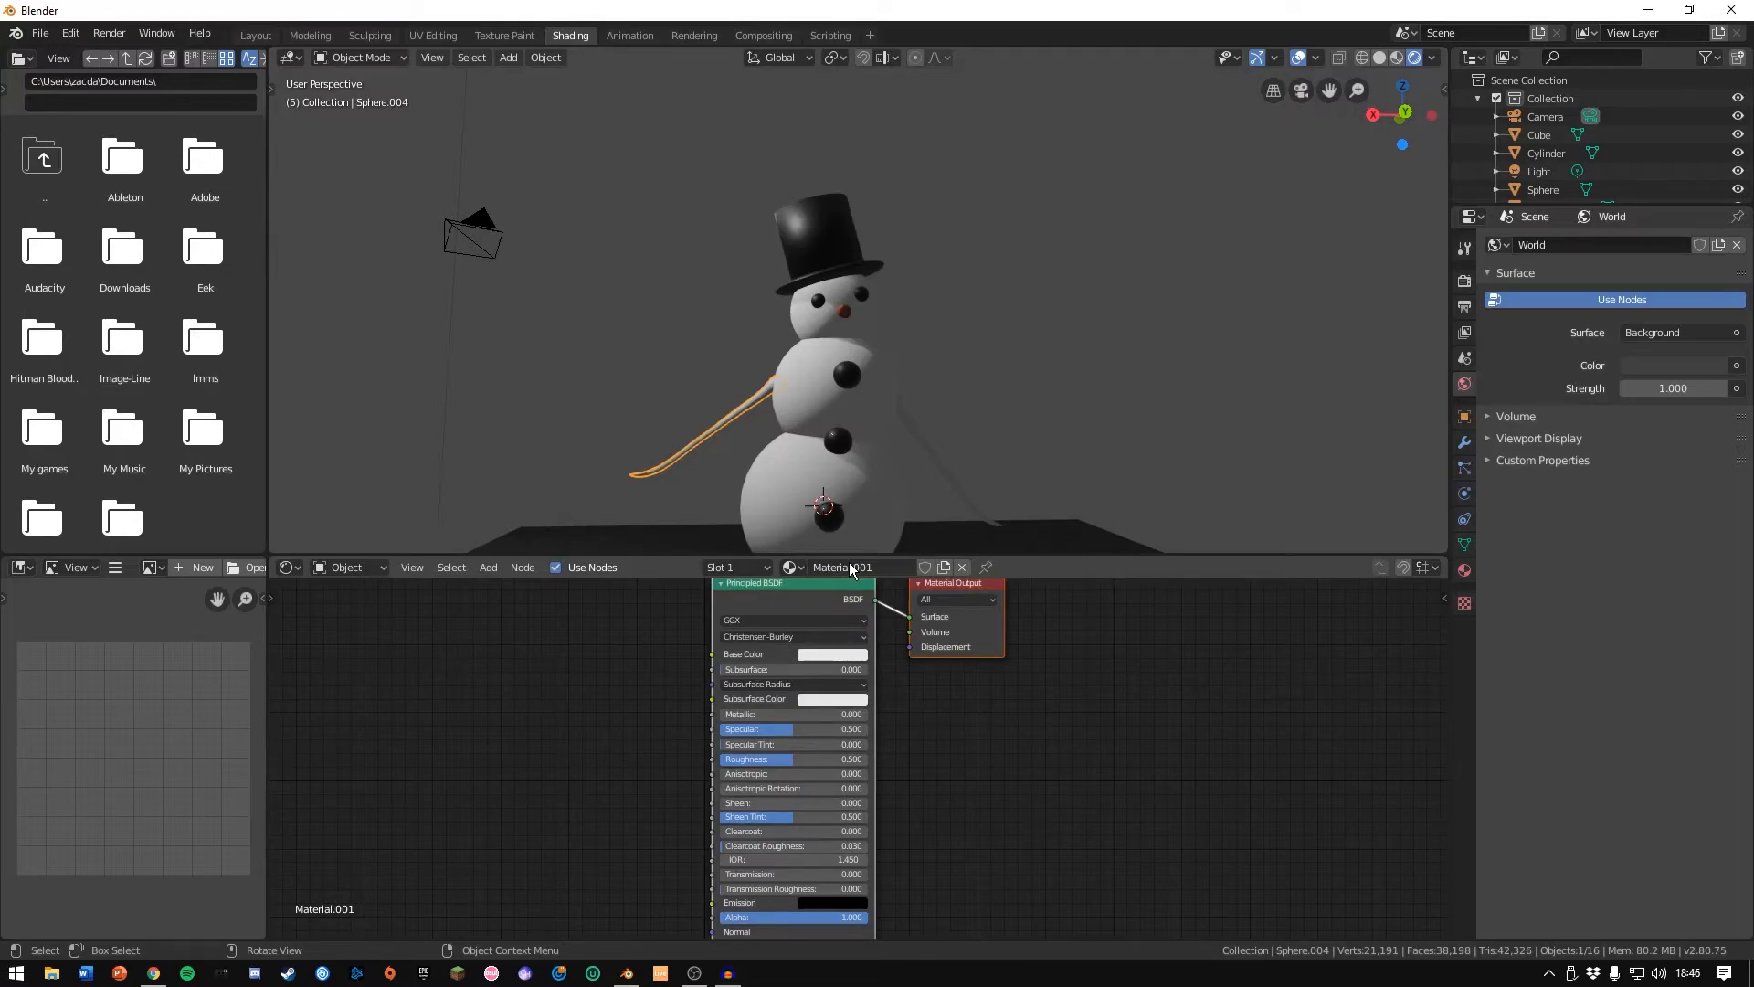
click(423, 731)
key(shift+a)
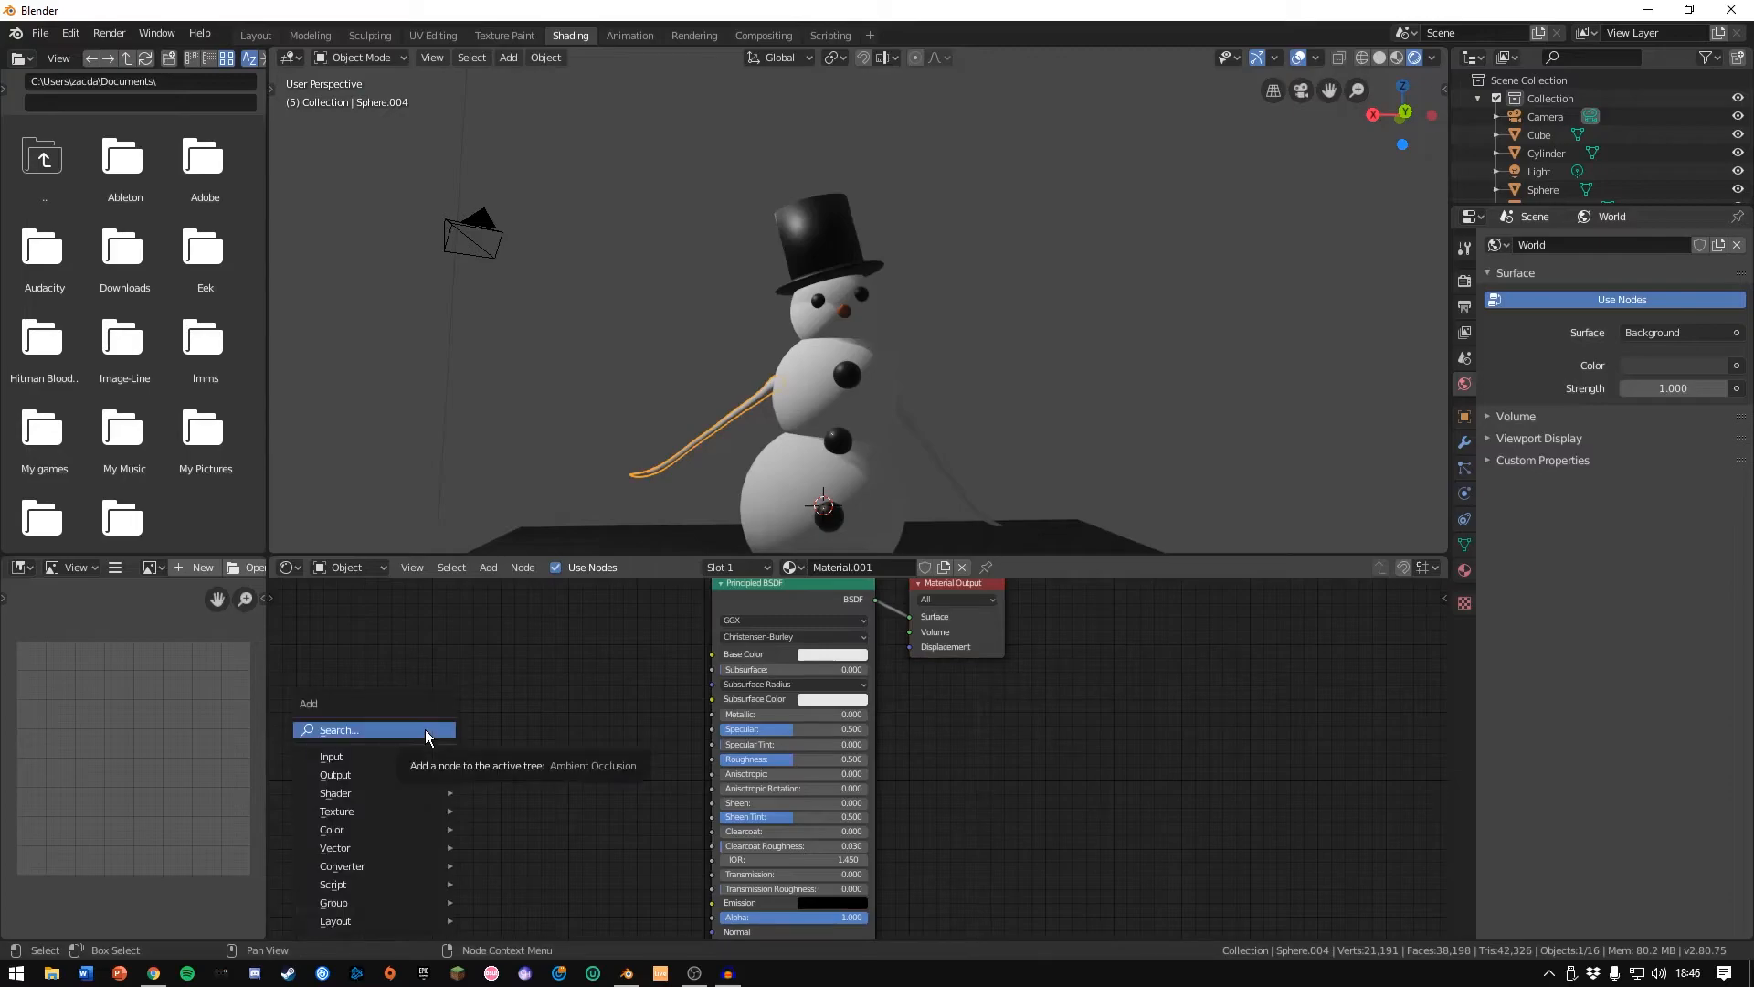
key(c)
key(l)
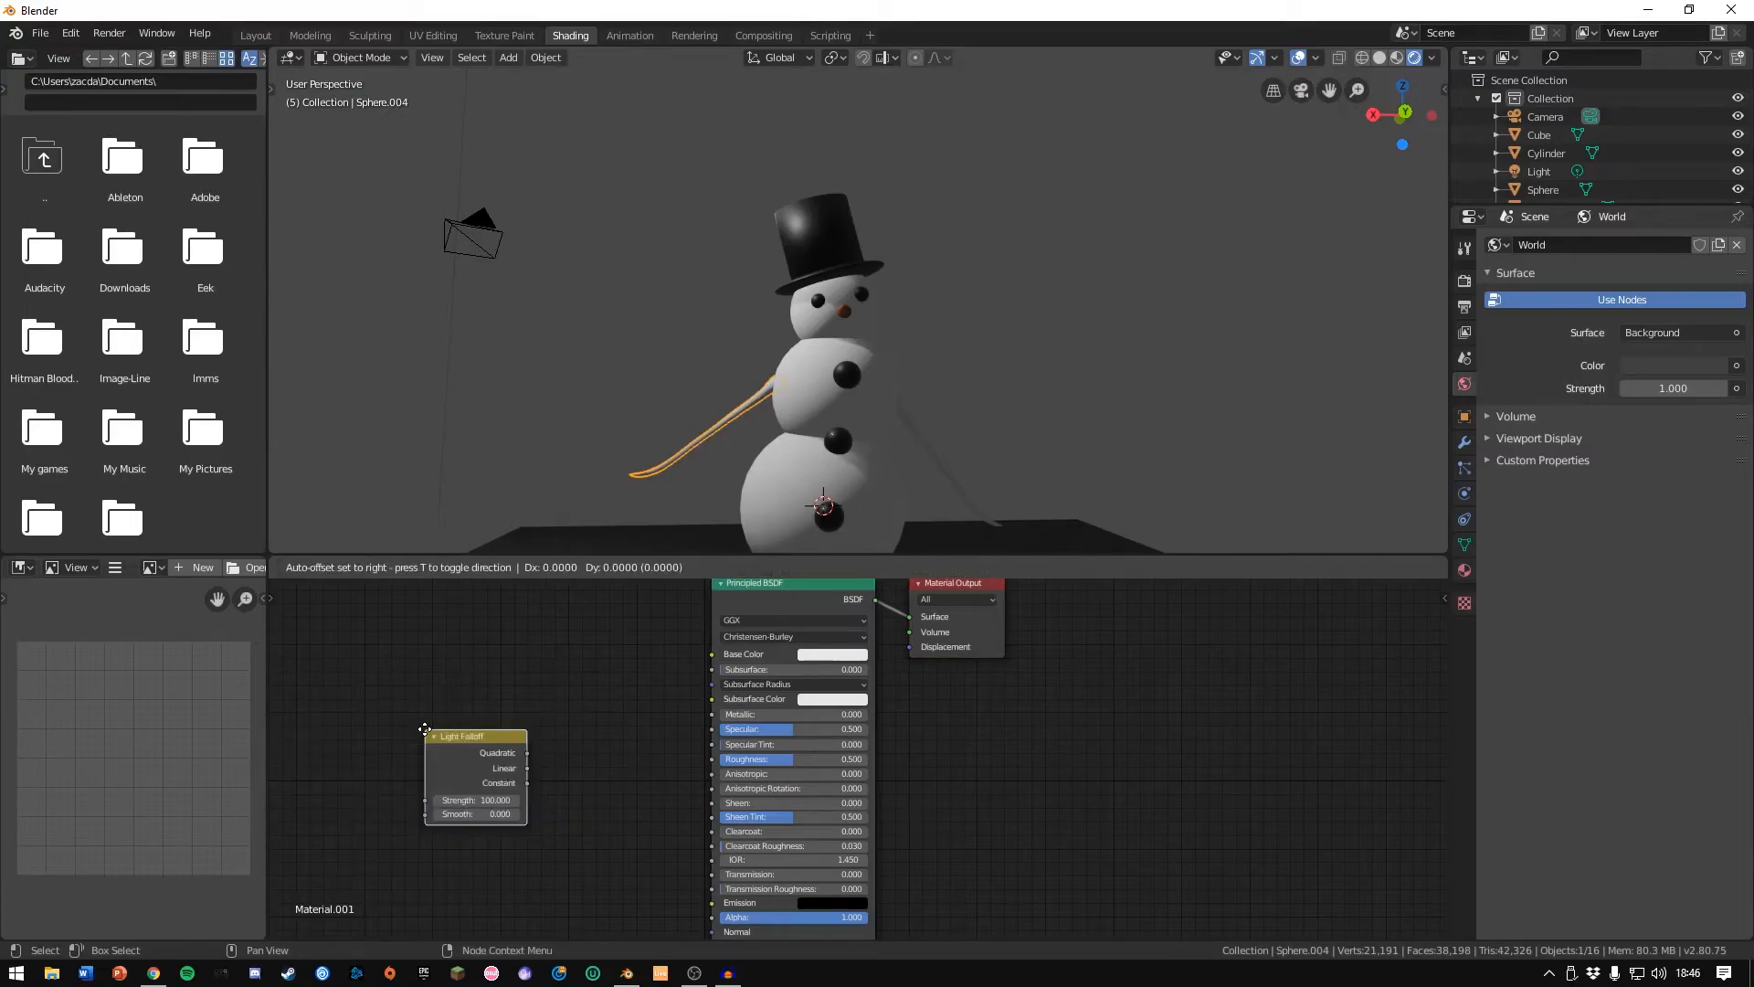
click(421, 668)
key(x)
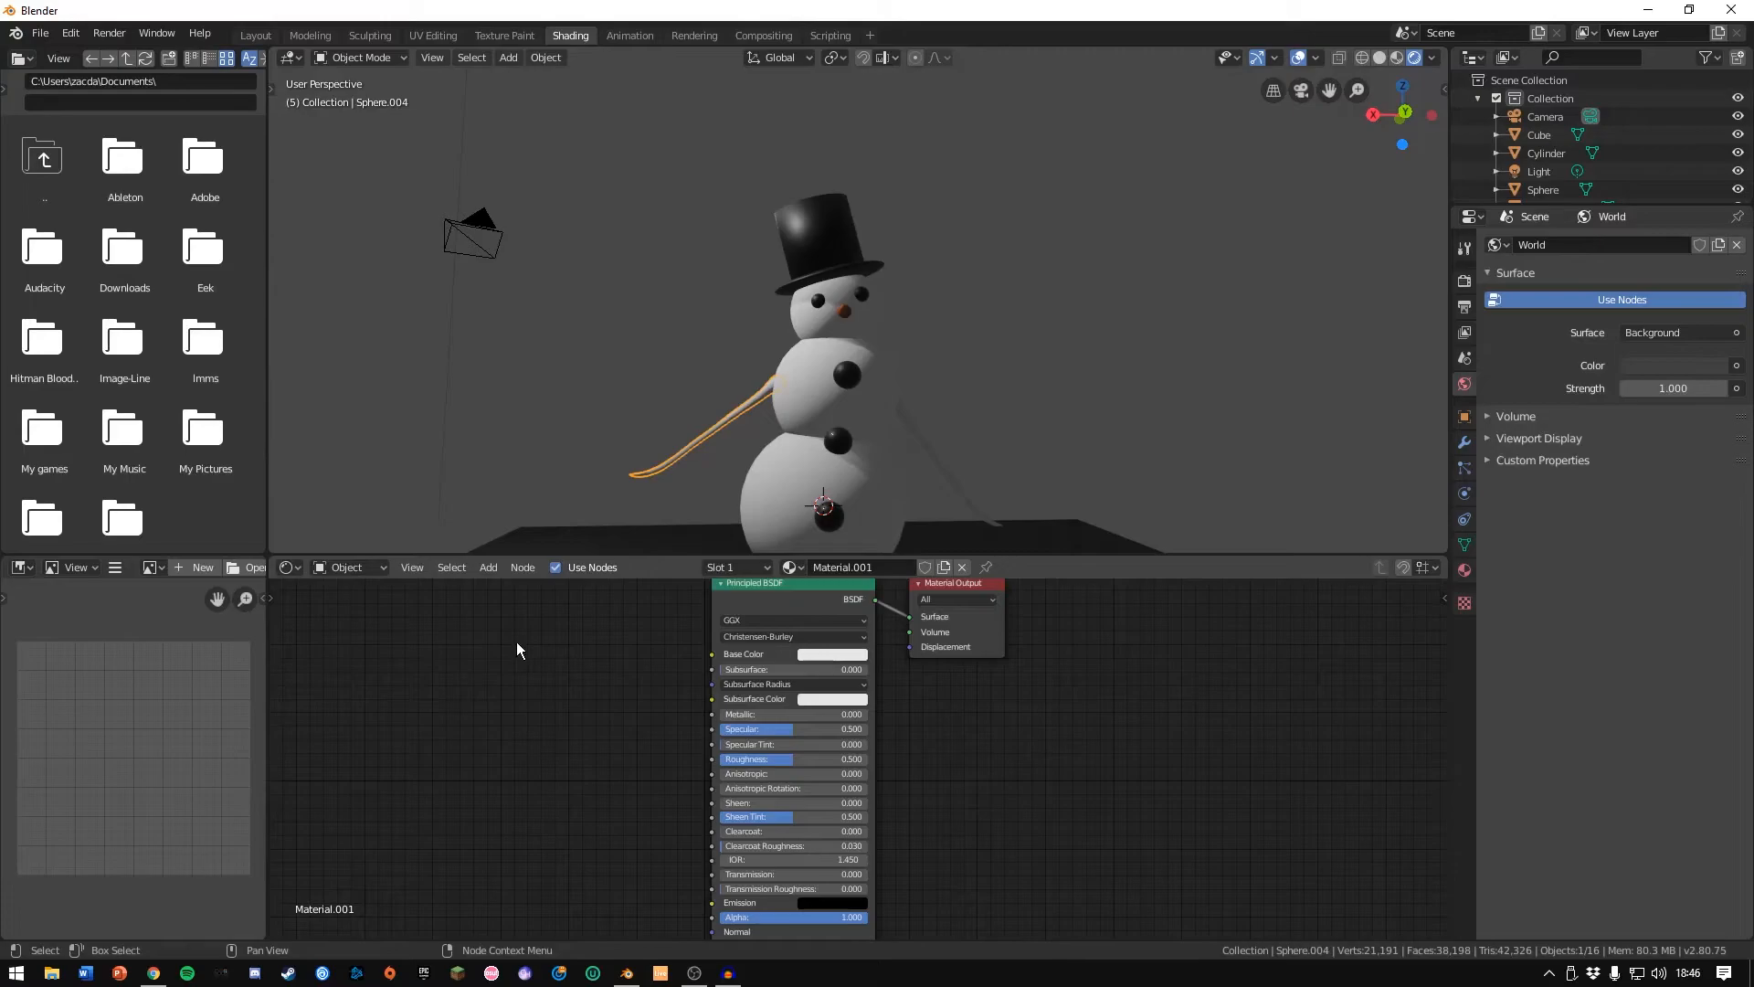
Add two ColorRamp nodes, one below the other, to the arm's material beside the Principled BSDF.
key(shift+a)
click(476, 580)
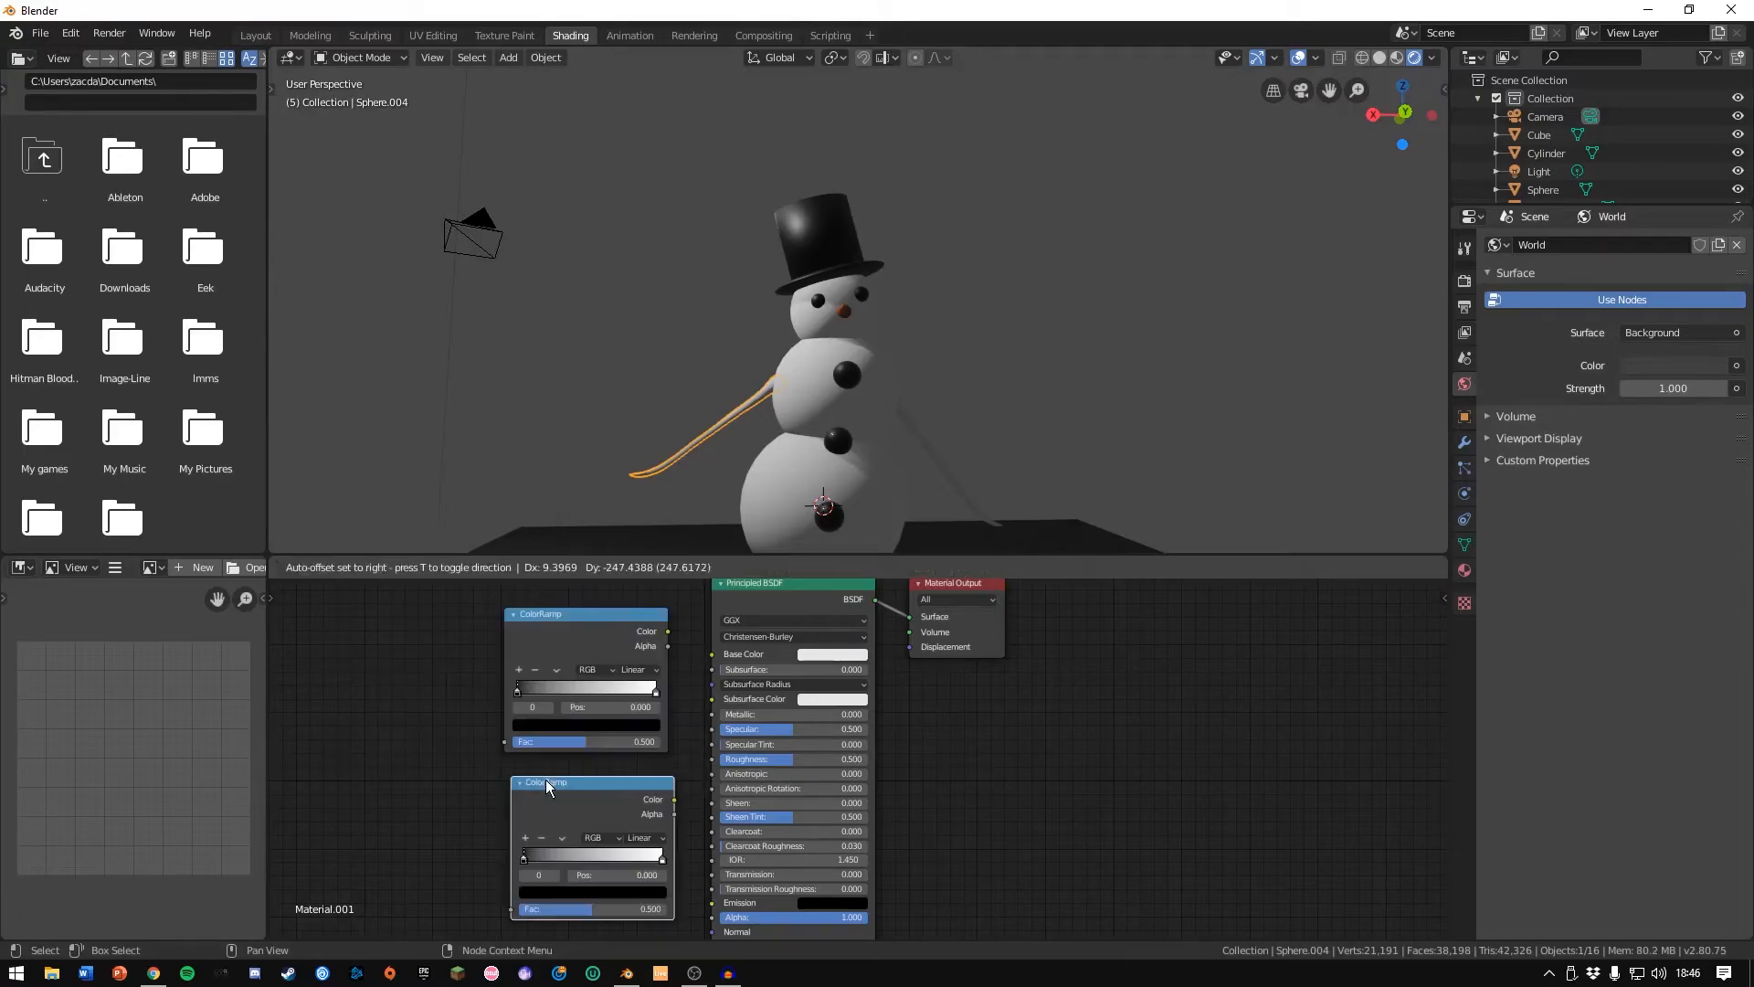
click(544, 780)
click(390, 766)
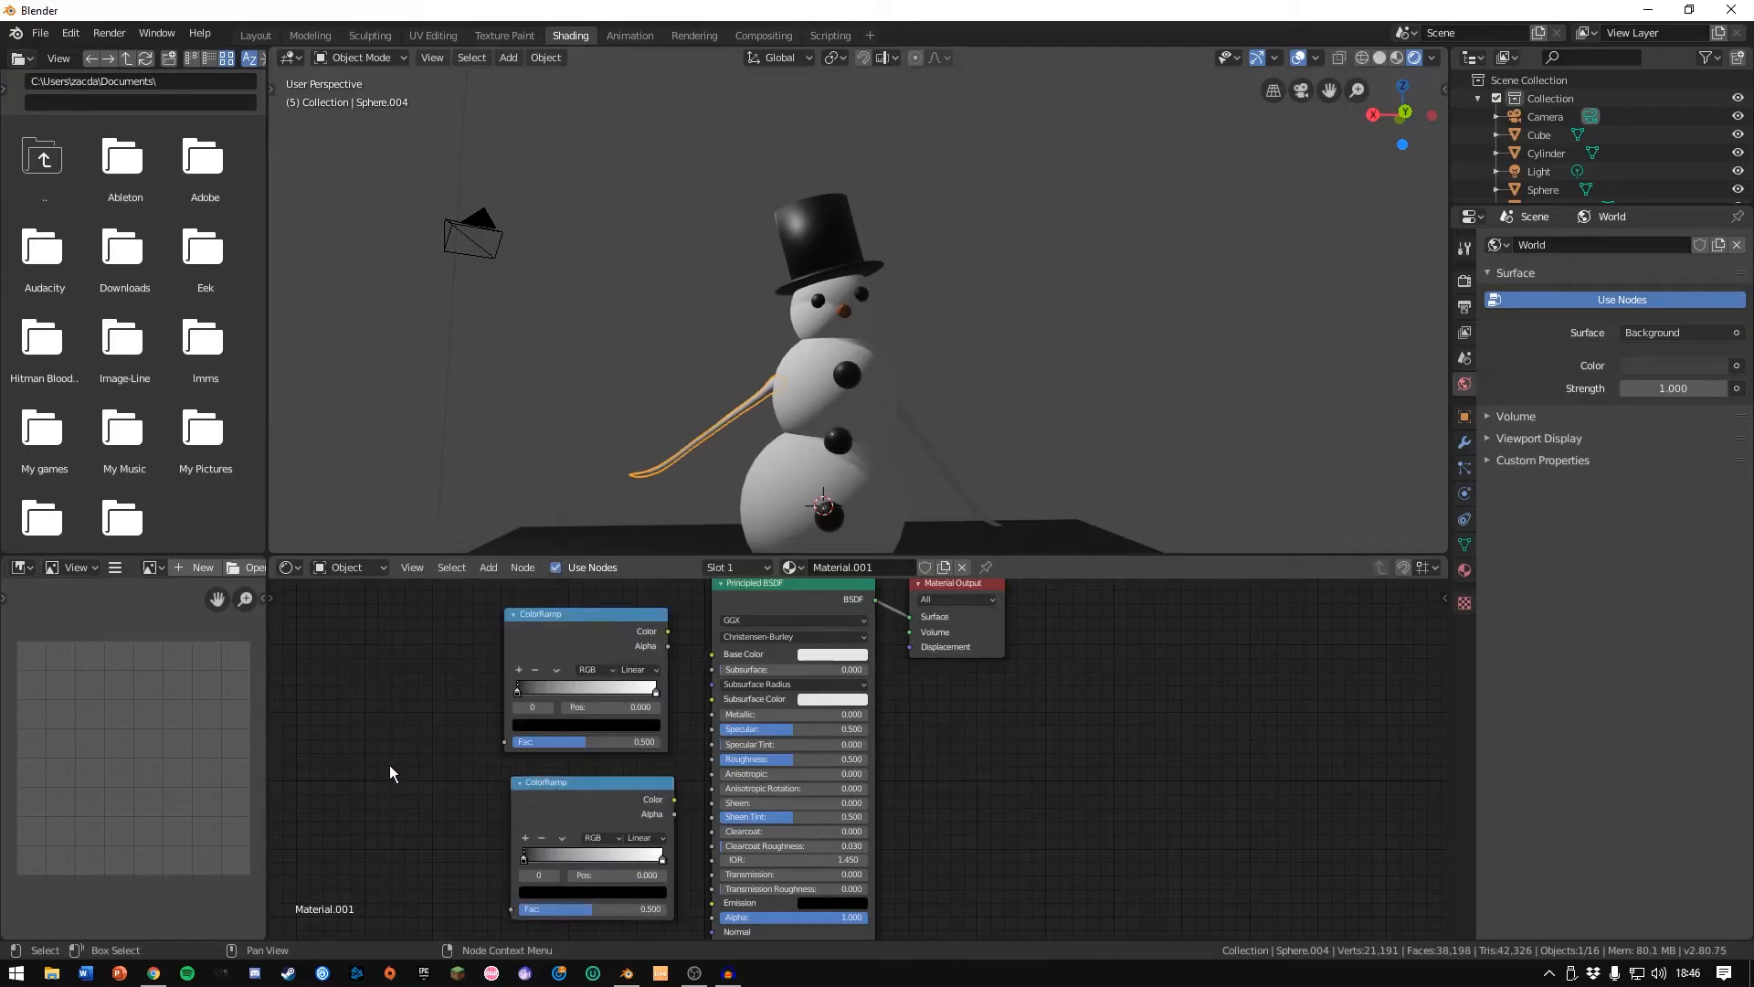
Add a Noise Texture node to the arm's material and place it beside the ColorRamp nodes.
key(shift+a)
click(431, 783)
text(noic)
key(BackSpace)
text(se)
key(Return)
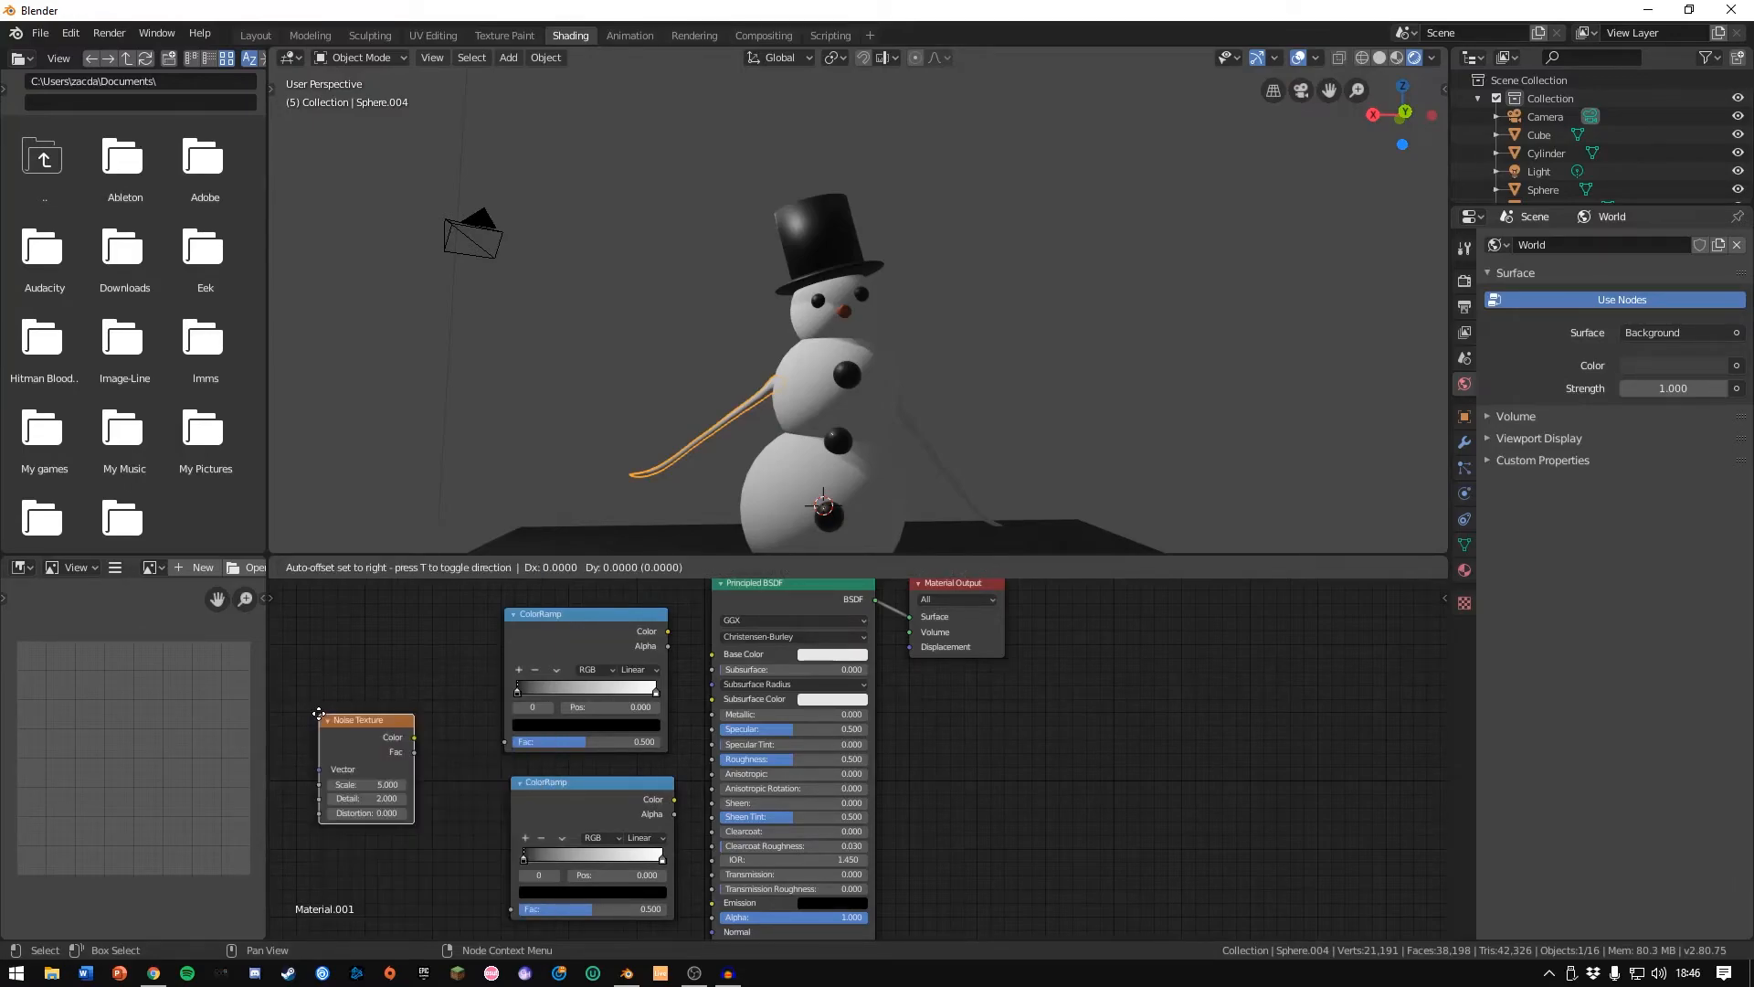
click(411, 777)
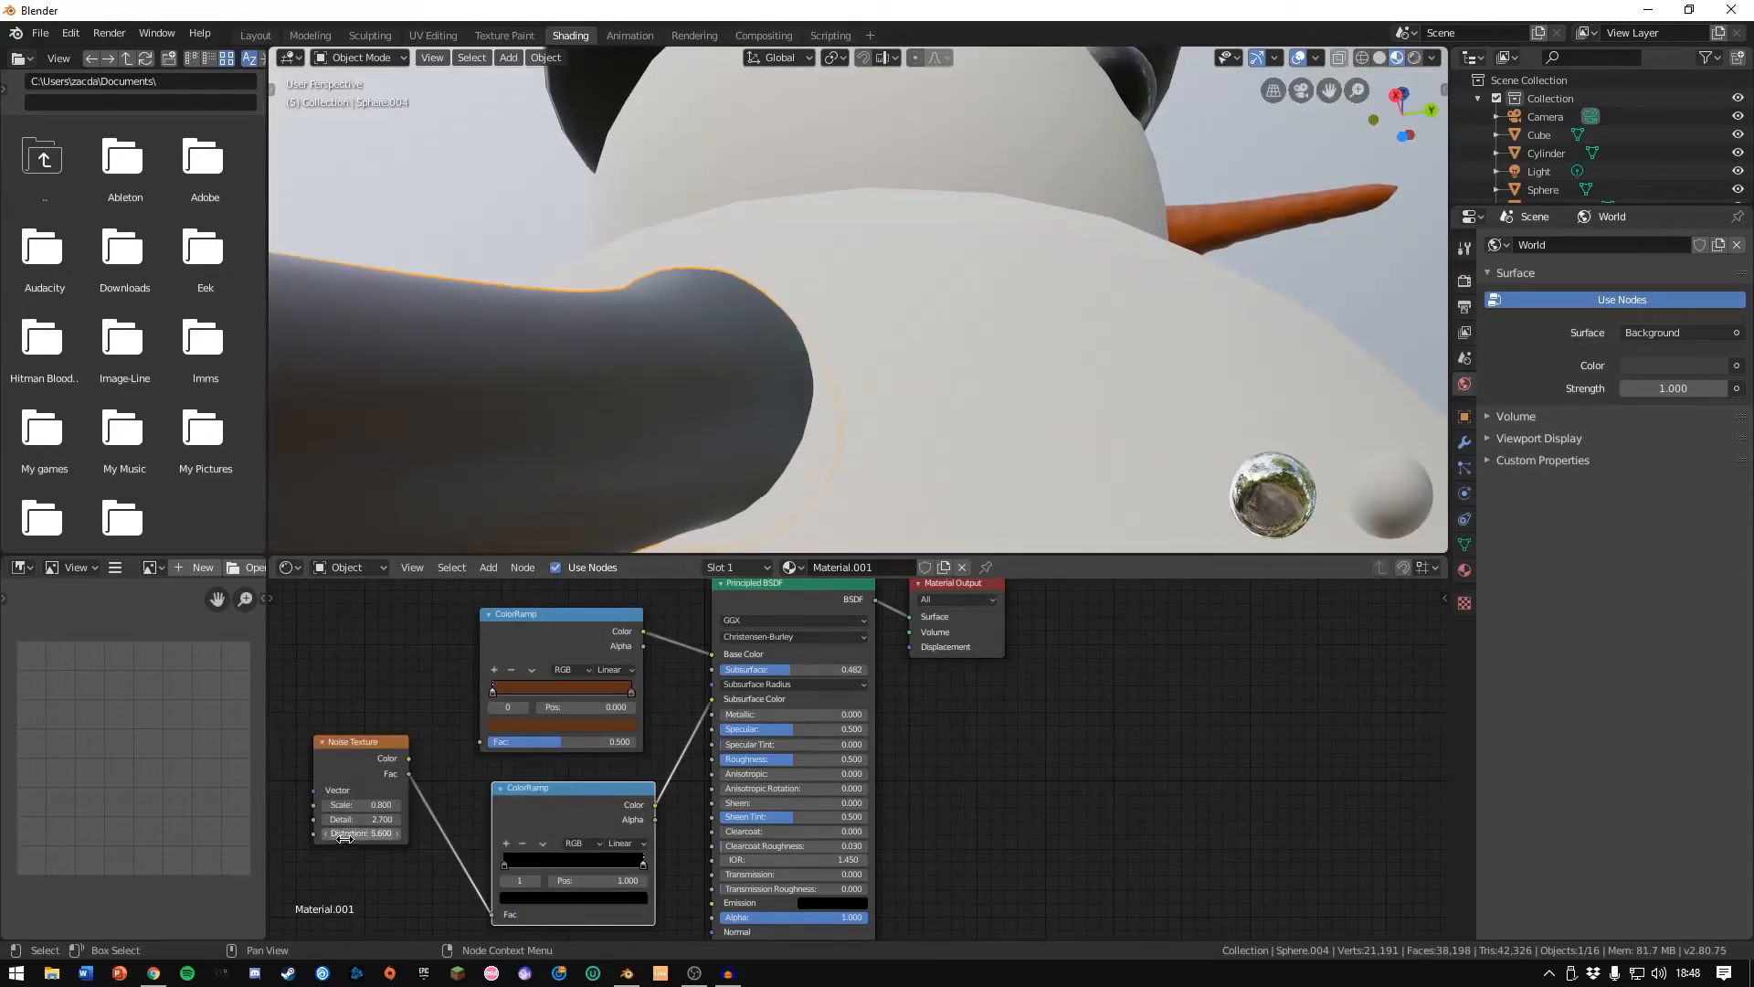
Examine the sculpted arm's brown surface up close and from a distance, together with its material's node setup.
scroll(552, 468, down, 4)
mouse_move(552, 468)
middle_down()
mouse_move(557, 449)
mouse_move(525, 464)
middle_up()
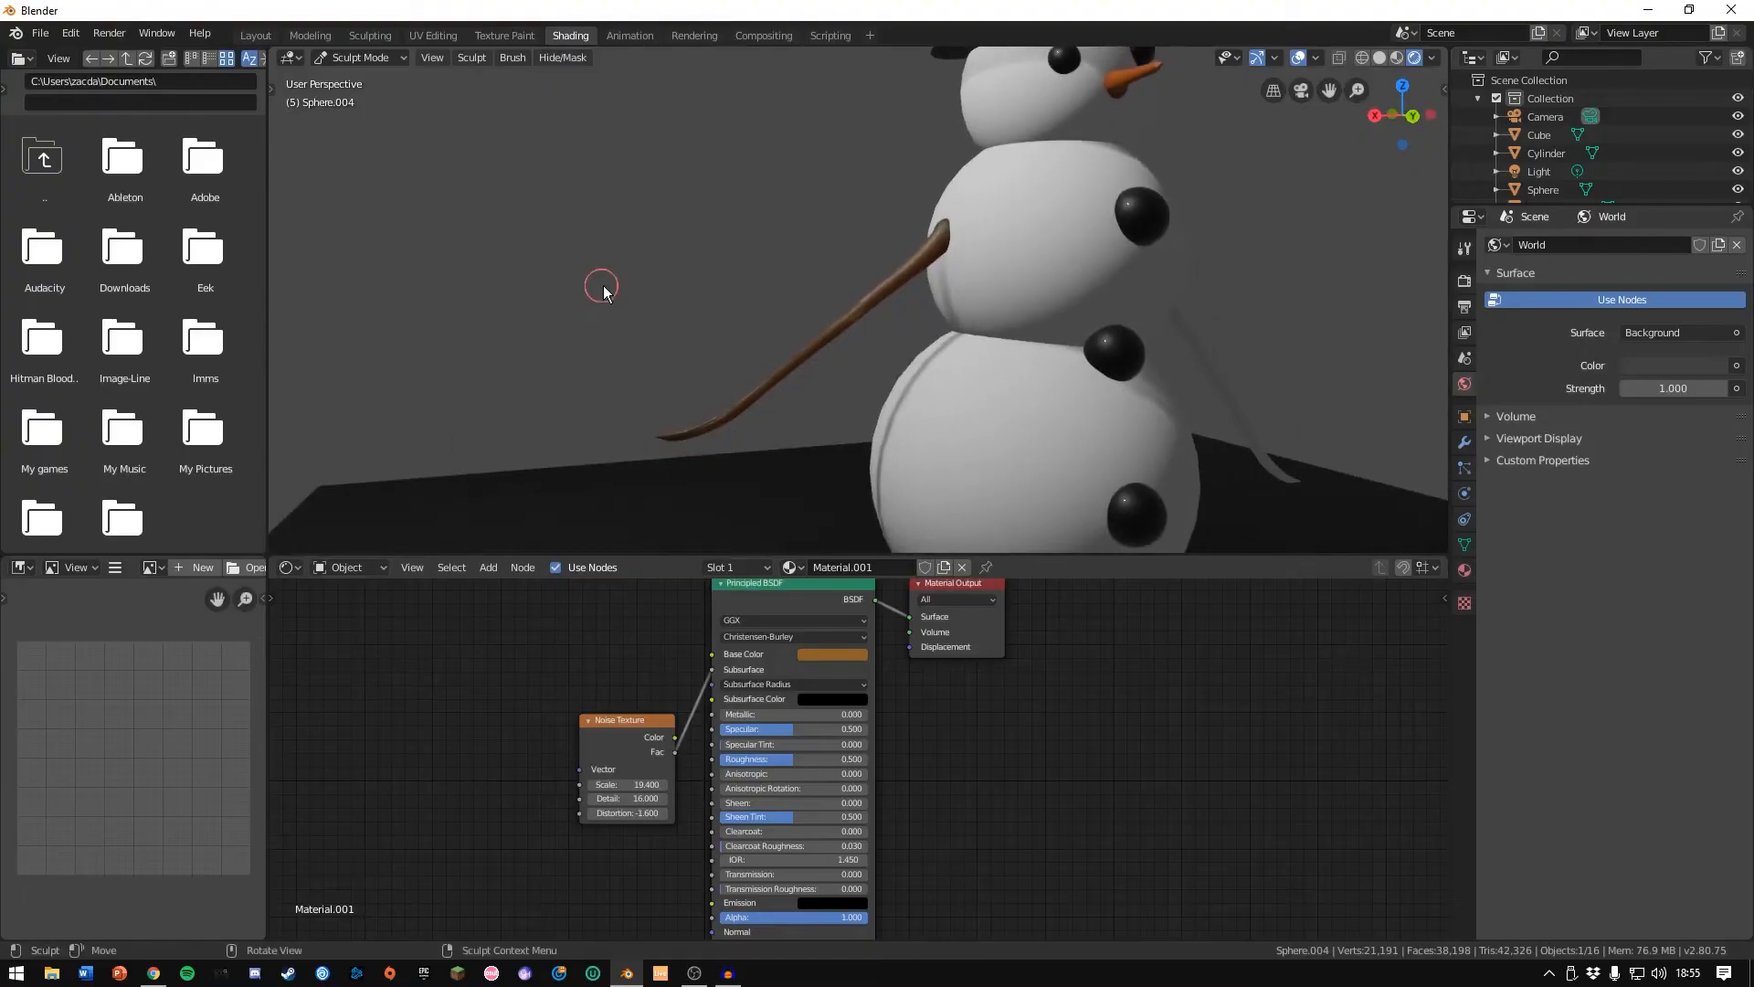
scroll(925, 370, up, 8)
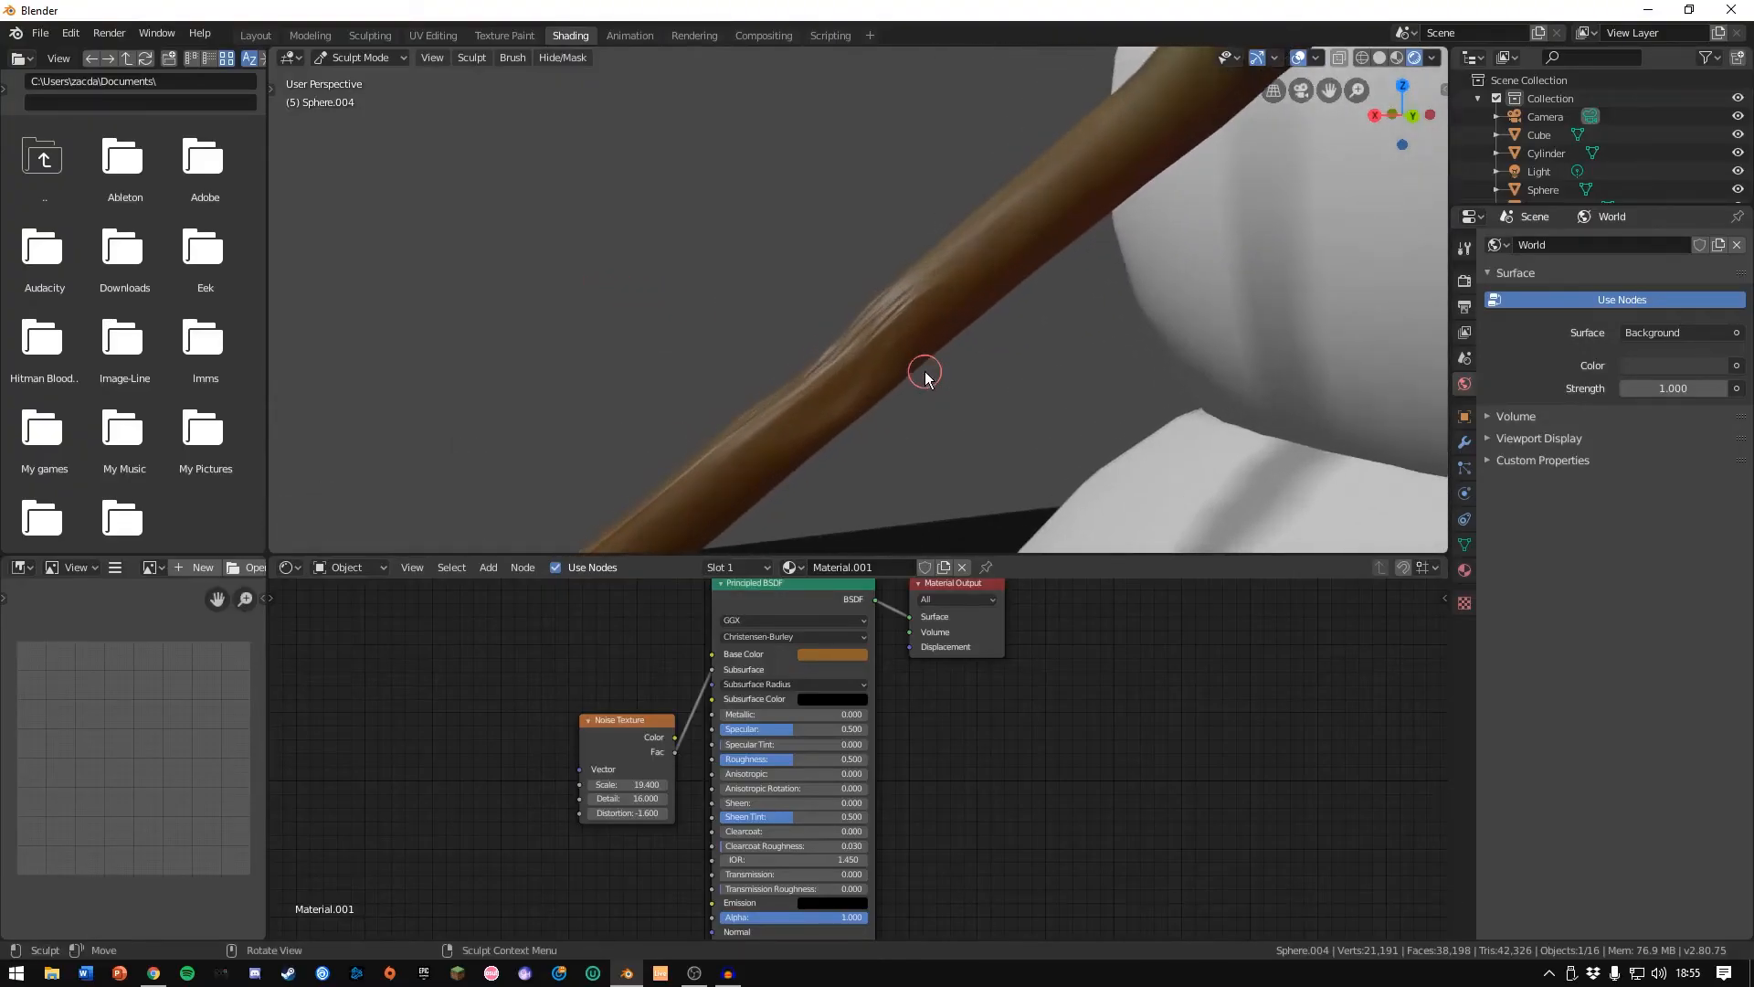
scroll(1005, 348, up, 1)
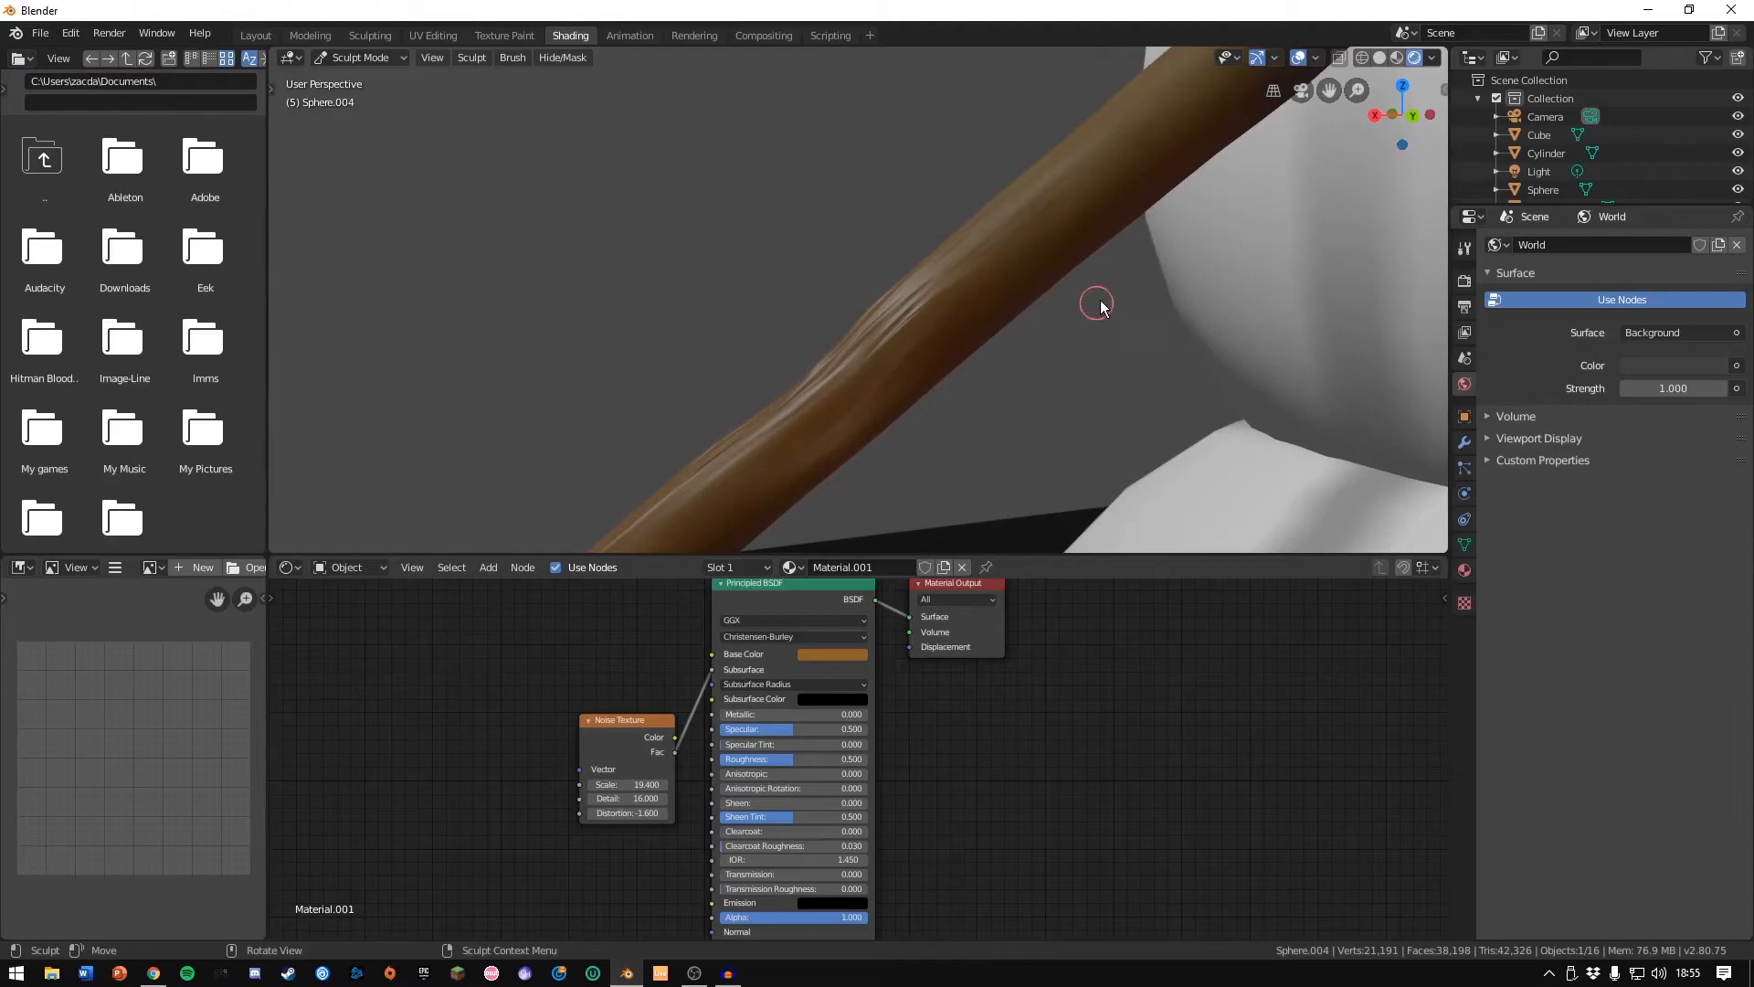
scroll(1113, 270, down, 3)
scroll(1113, 271, down, 4)
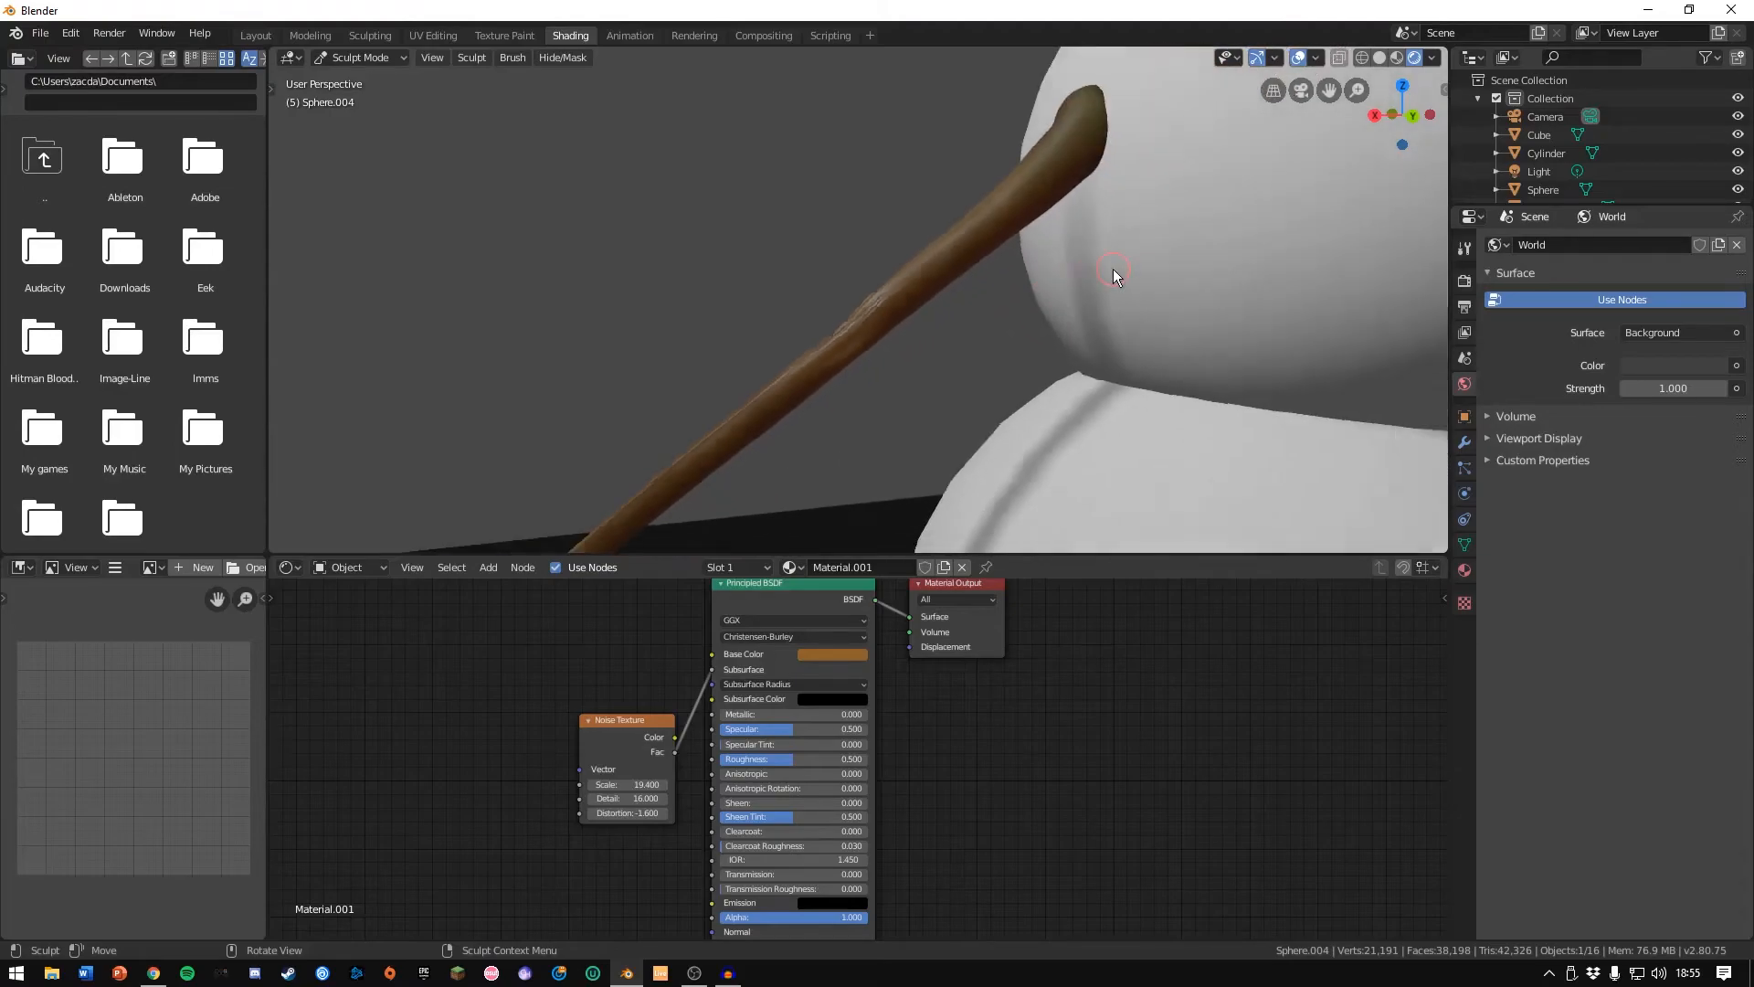
scroll(678, 429, down, 3)
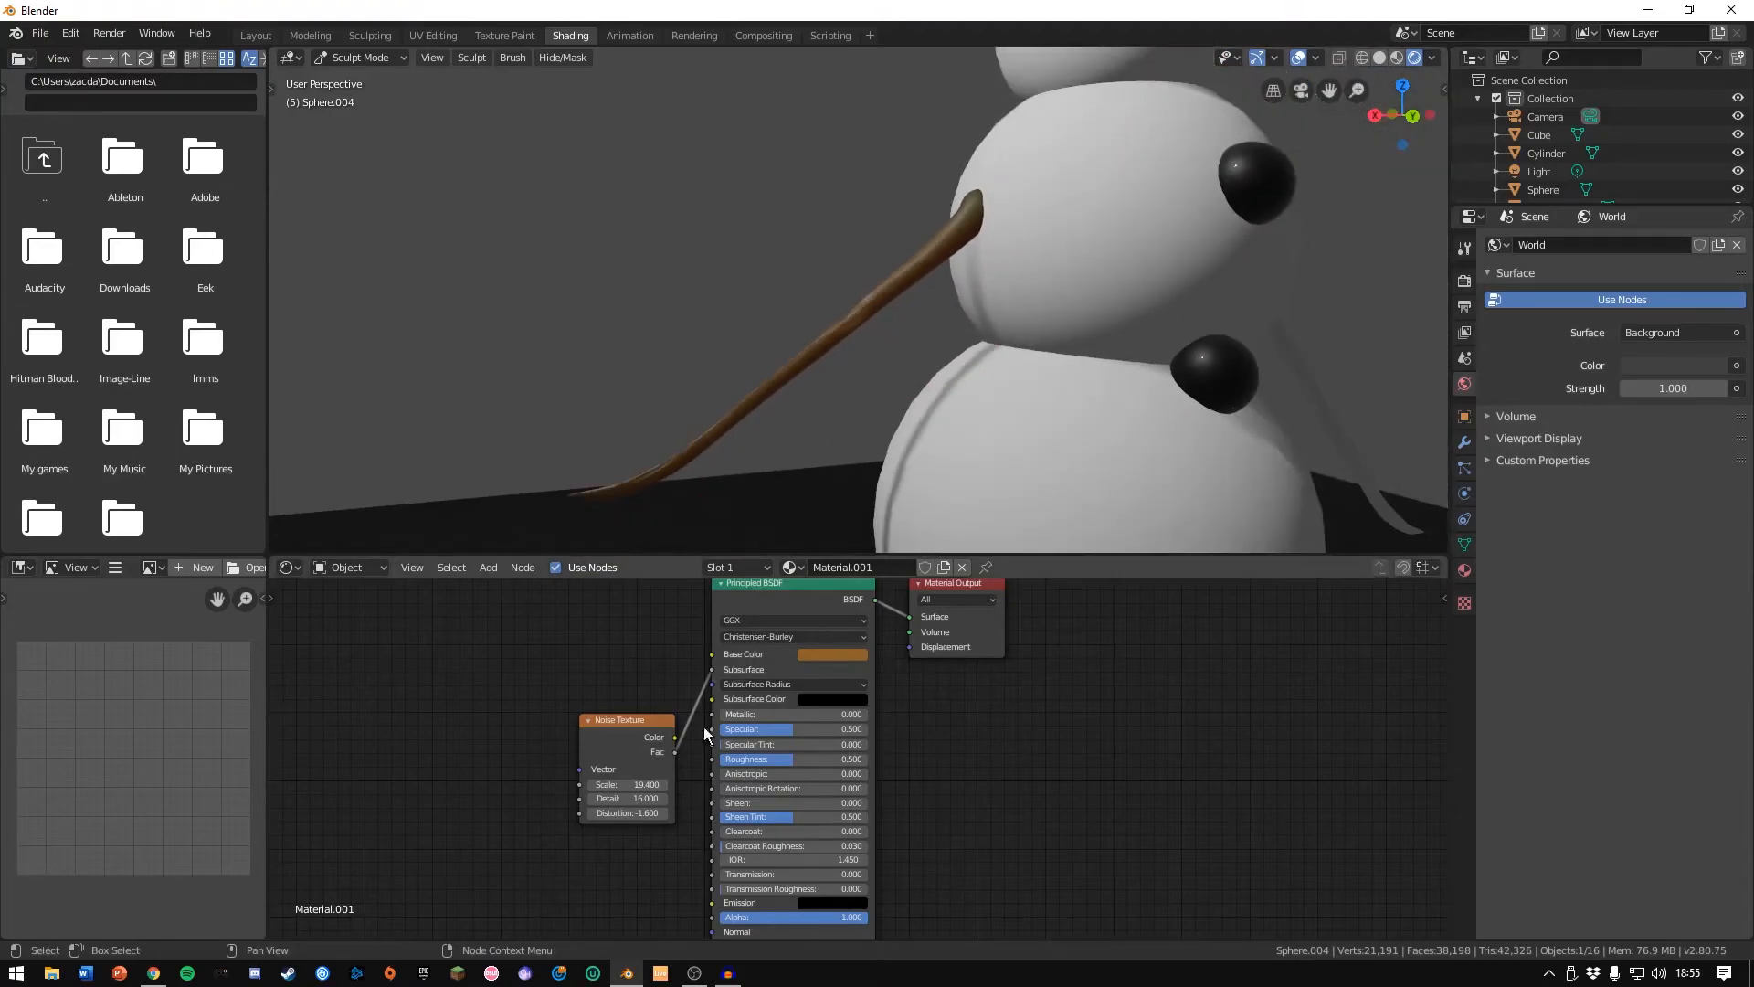
scroll(666, 772, up, 1)
scroll(666, 766, down, 2)
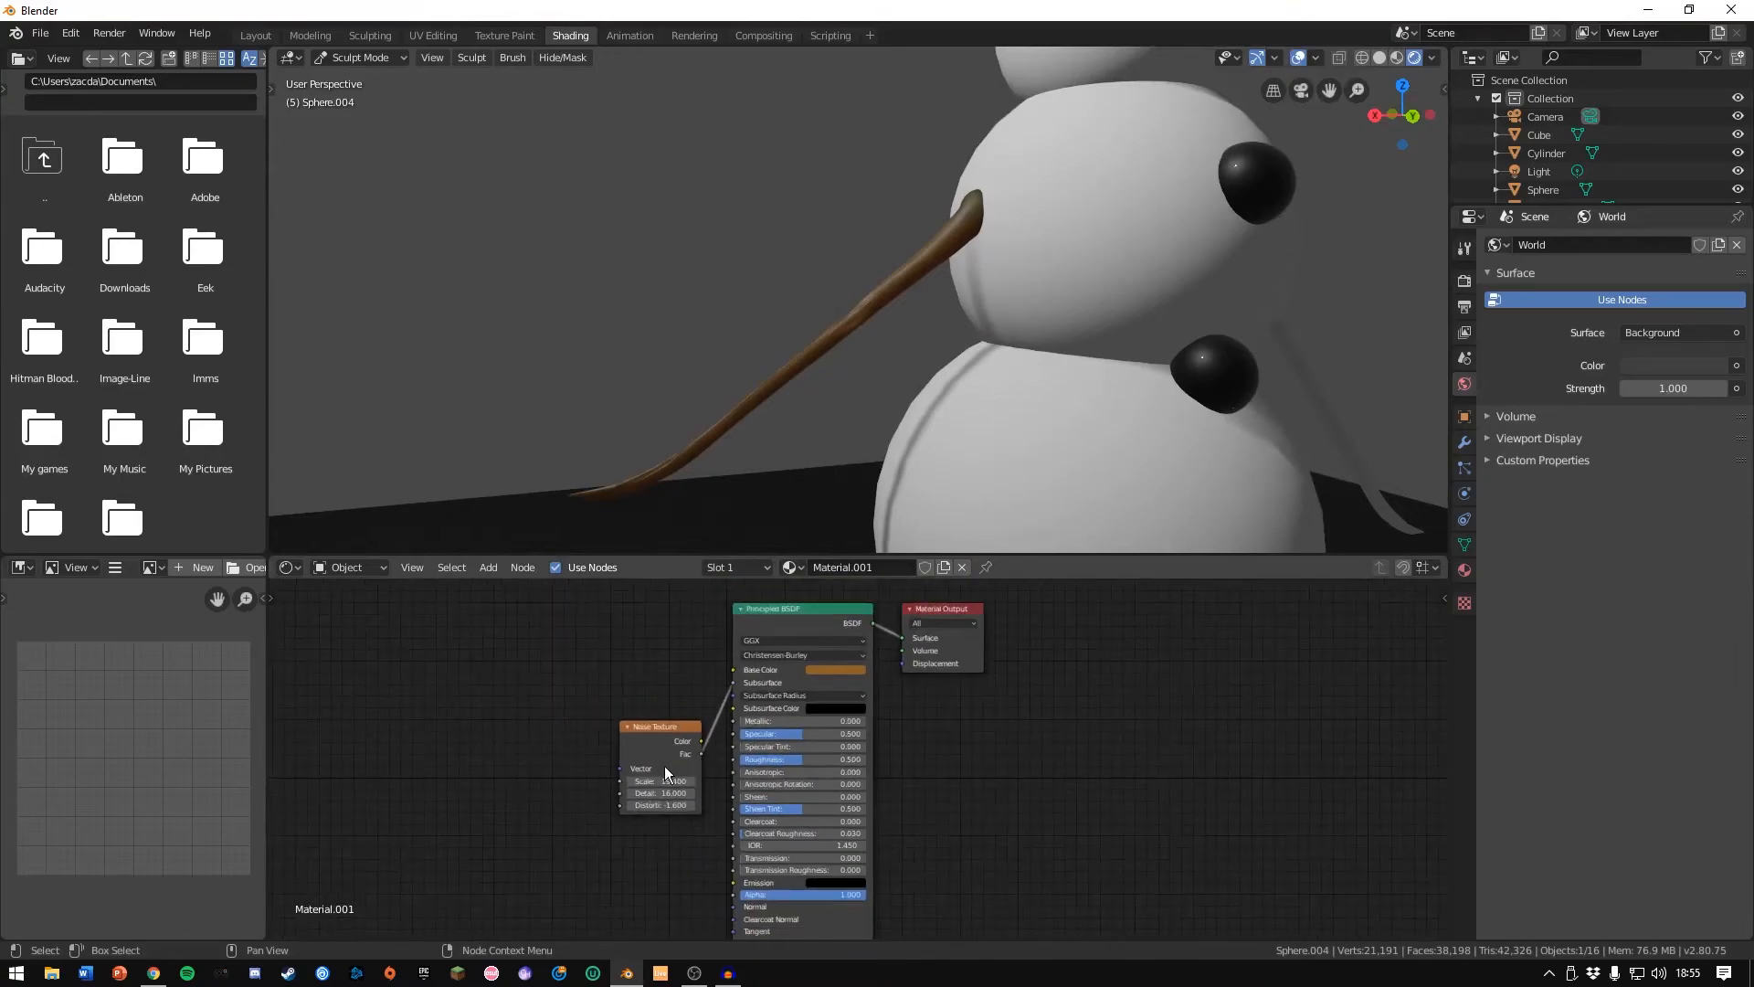
scroll(924, 391, down, 6)
scroll(879, 425, up, 3)
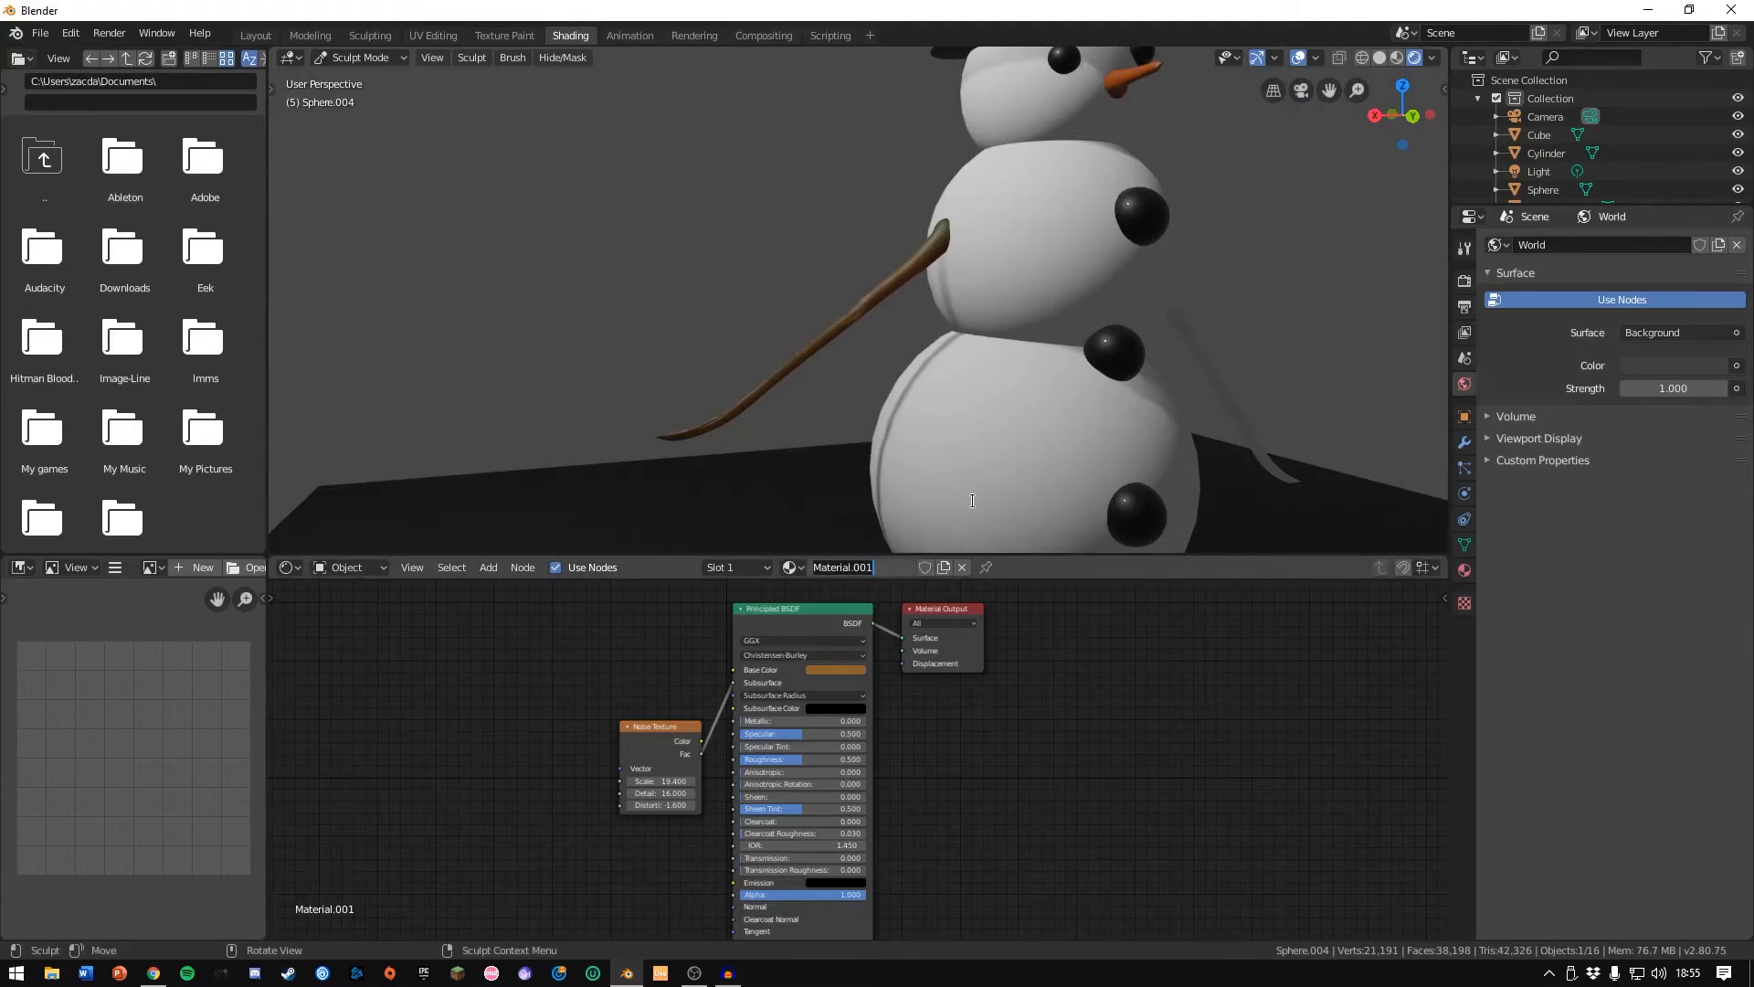
Rename the arm's material "tree?" and, back in Object Mode, assign it to the snowman's other arm.
text(tree?)
key(Return)
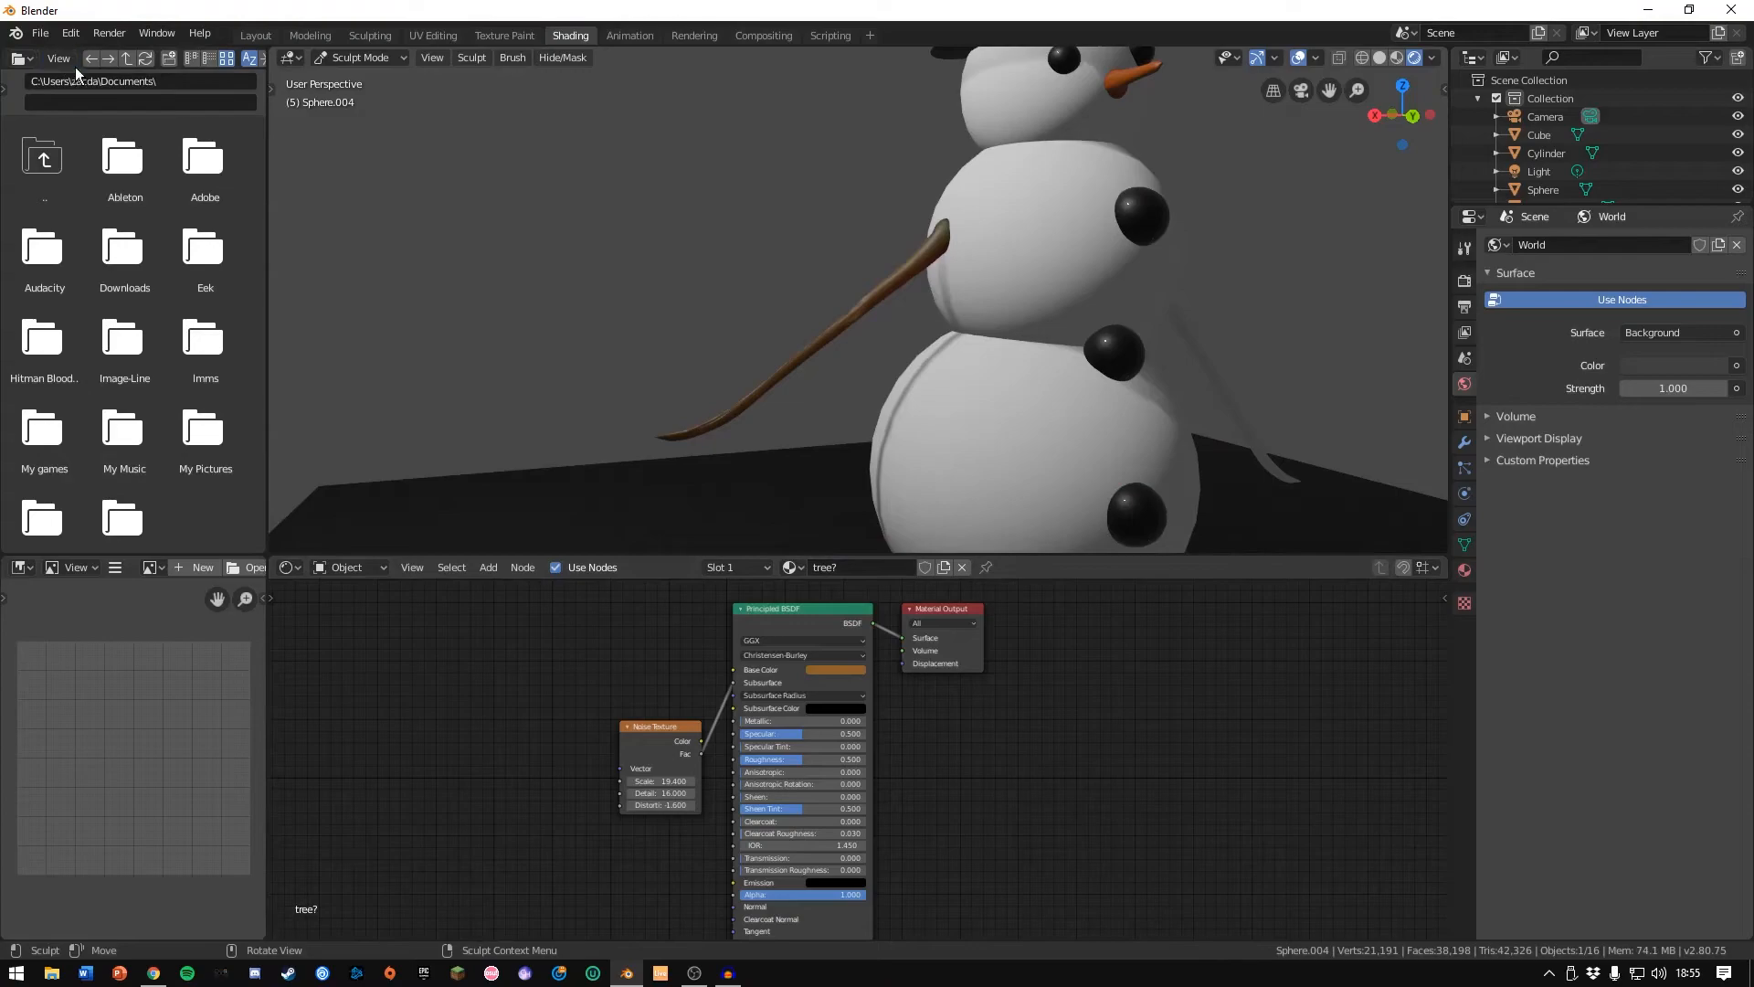
click(337, 60)
click(364, 78)
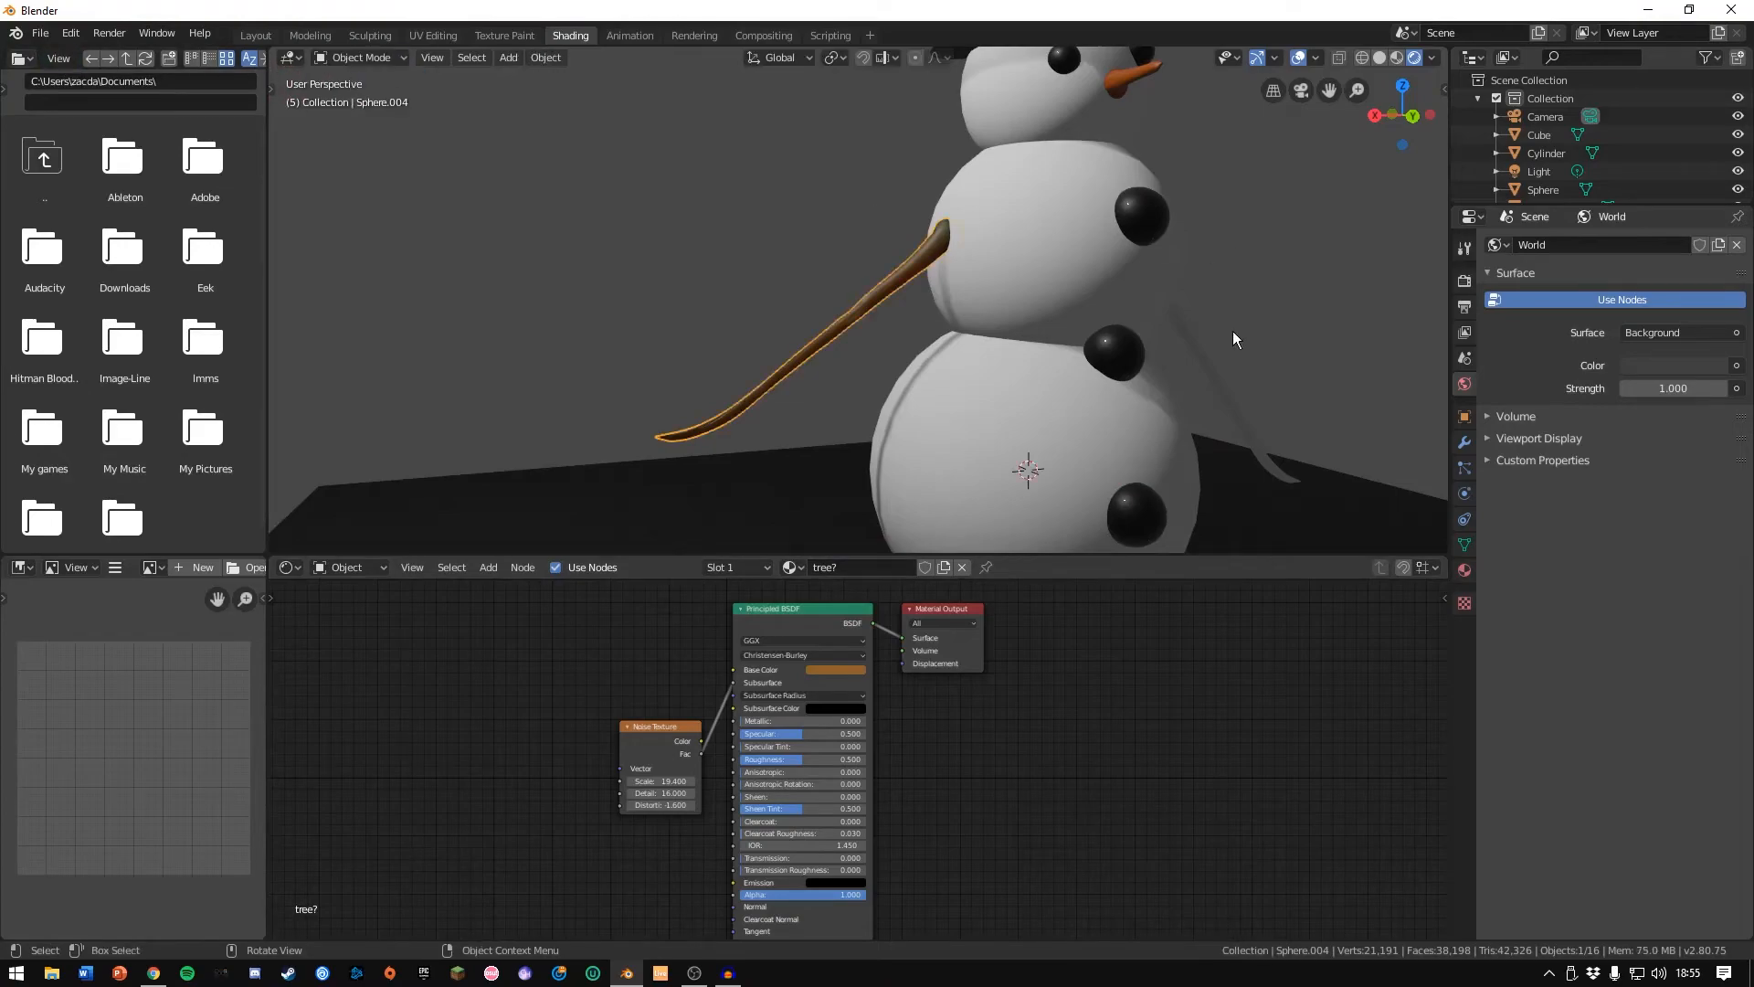
click(1211, 360)
click(816, 567)
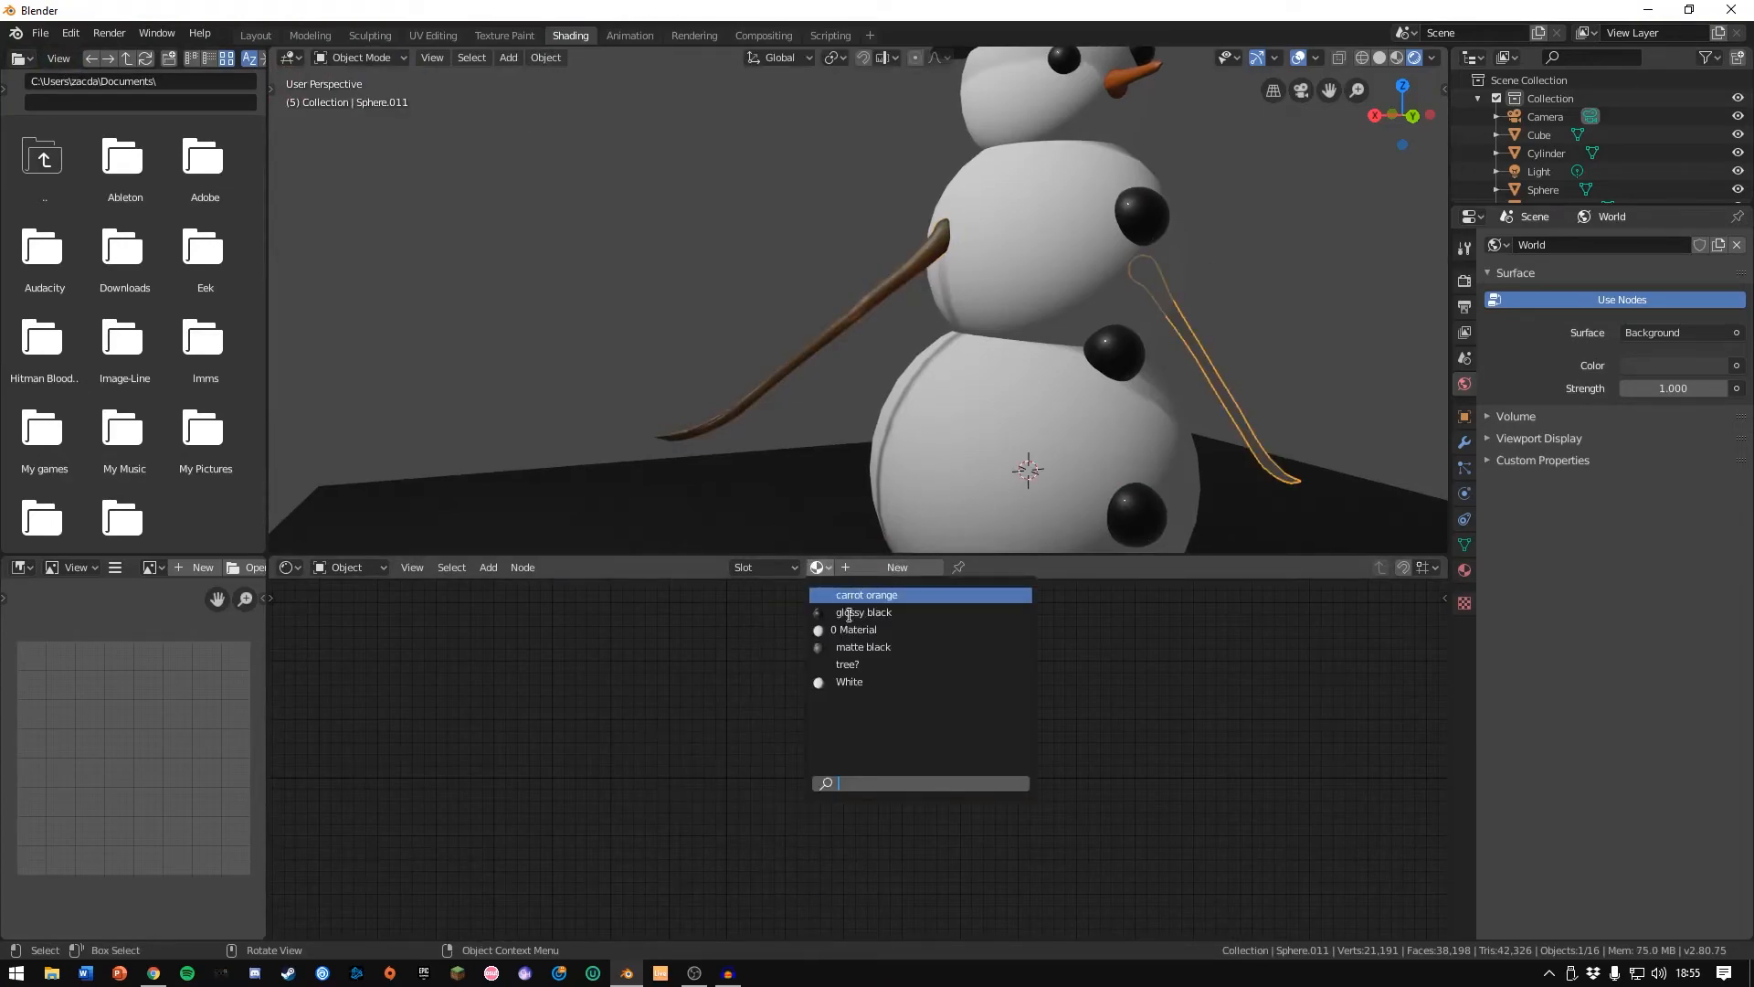
click(870, 664)
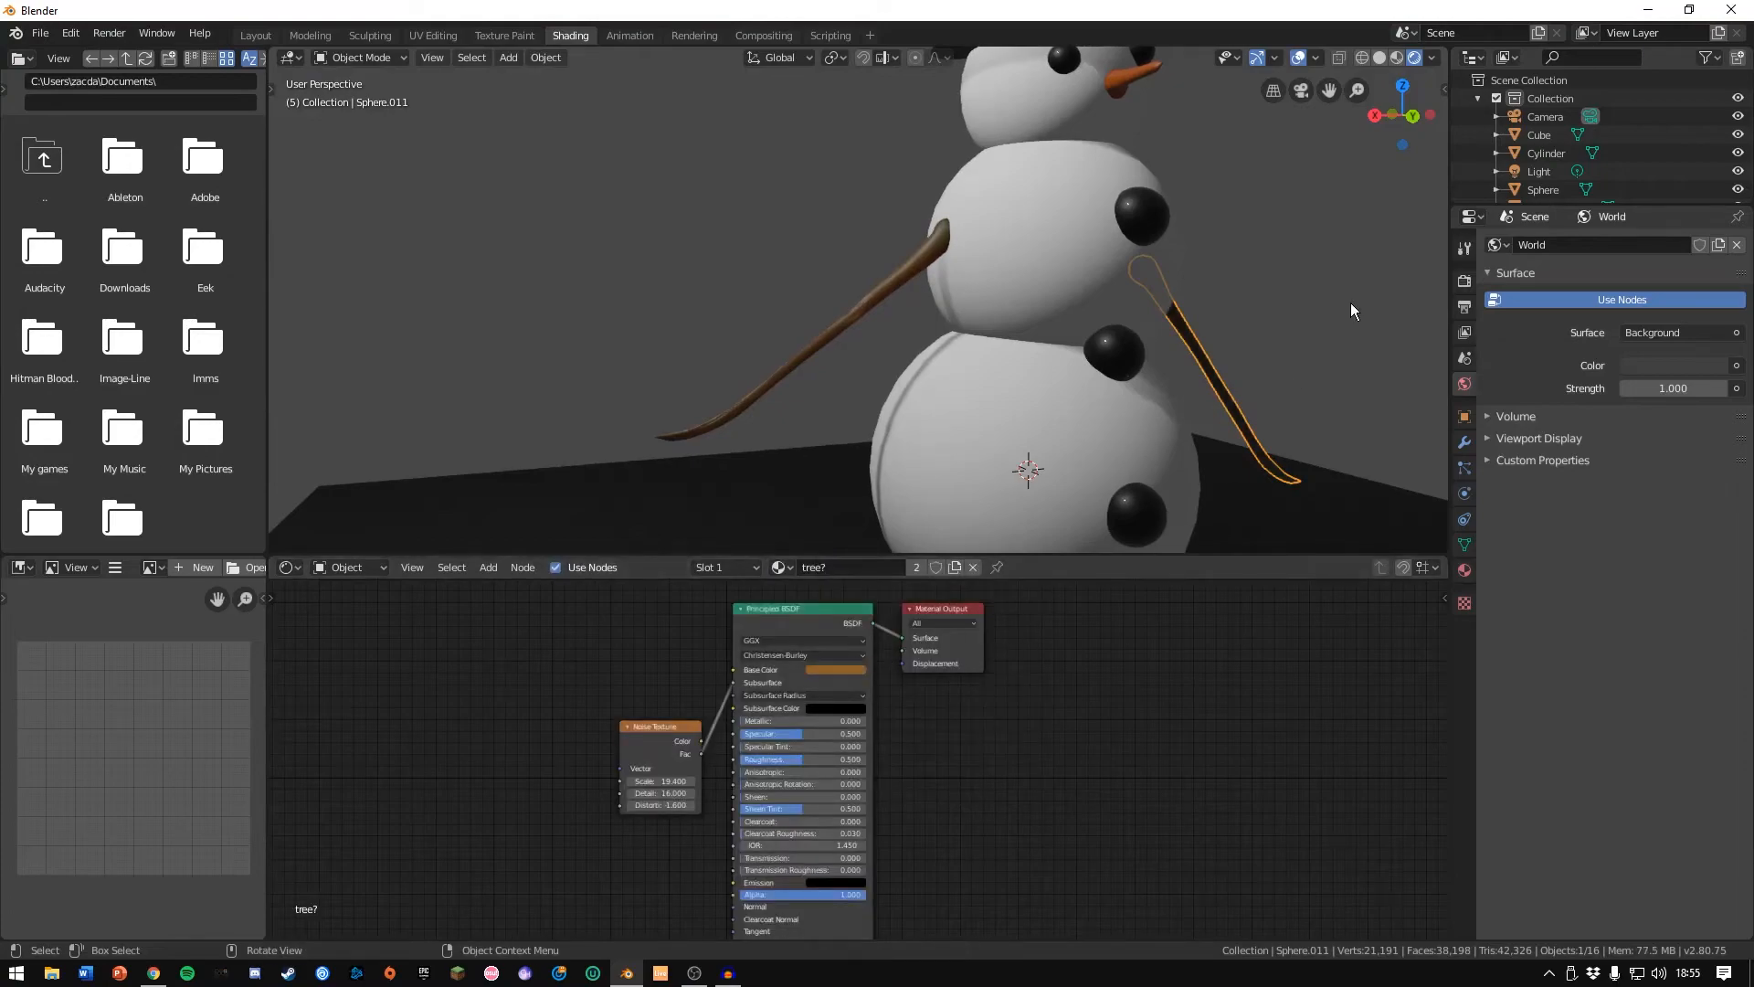
Deselect the arm and examine the whole snowman from the front.
scroll(1316, 315, down, 4)
middle_drag(1315, 314, 1202, 311)
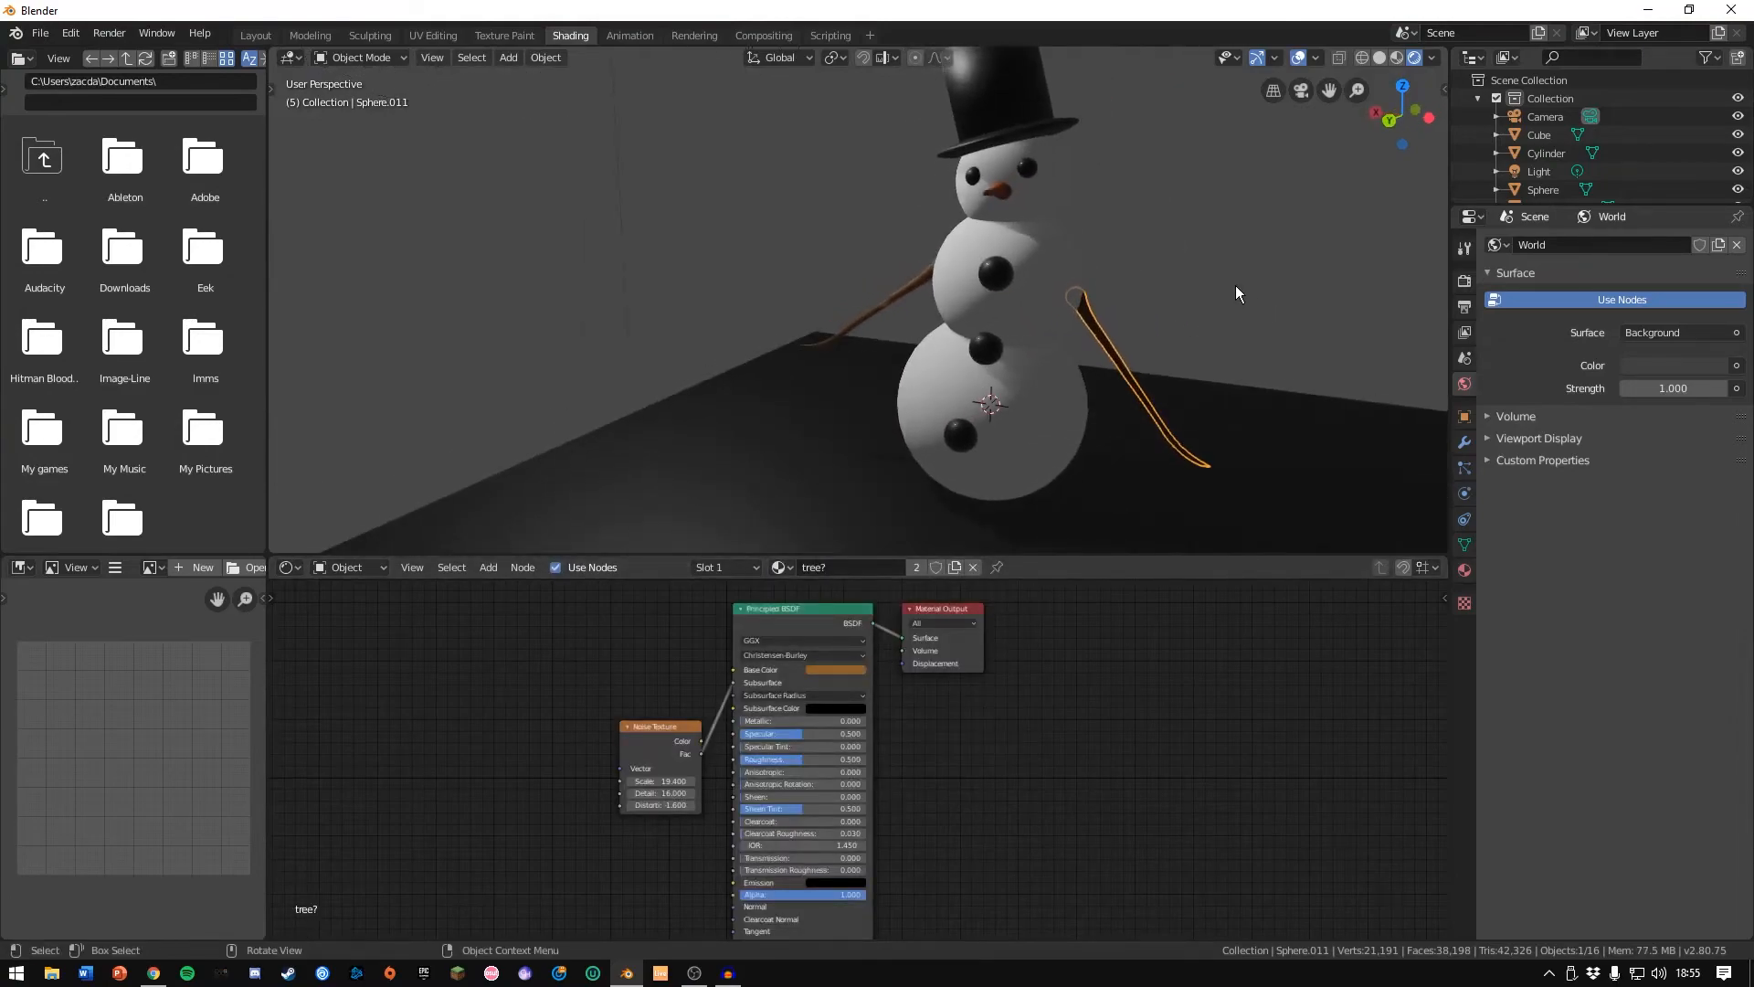
click(1235, 286)
scroll(1149, 329, down, 4)
scroll(1115, 329, up, 4)
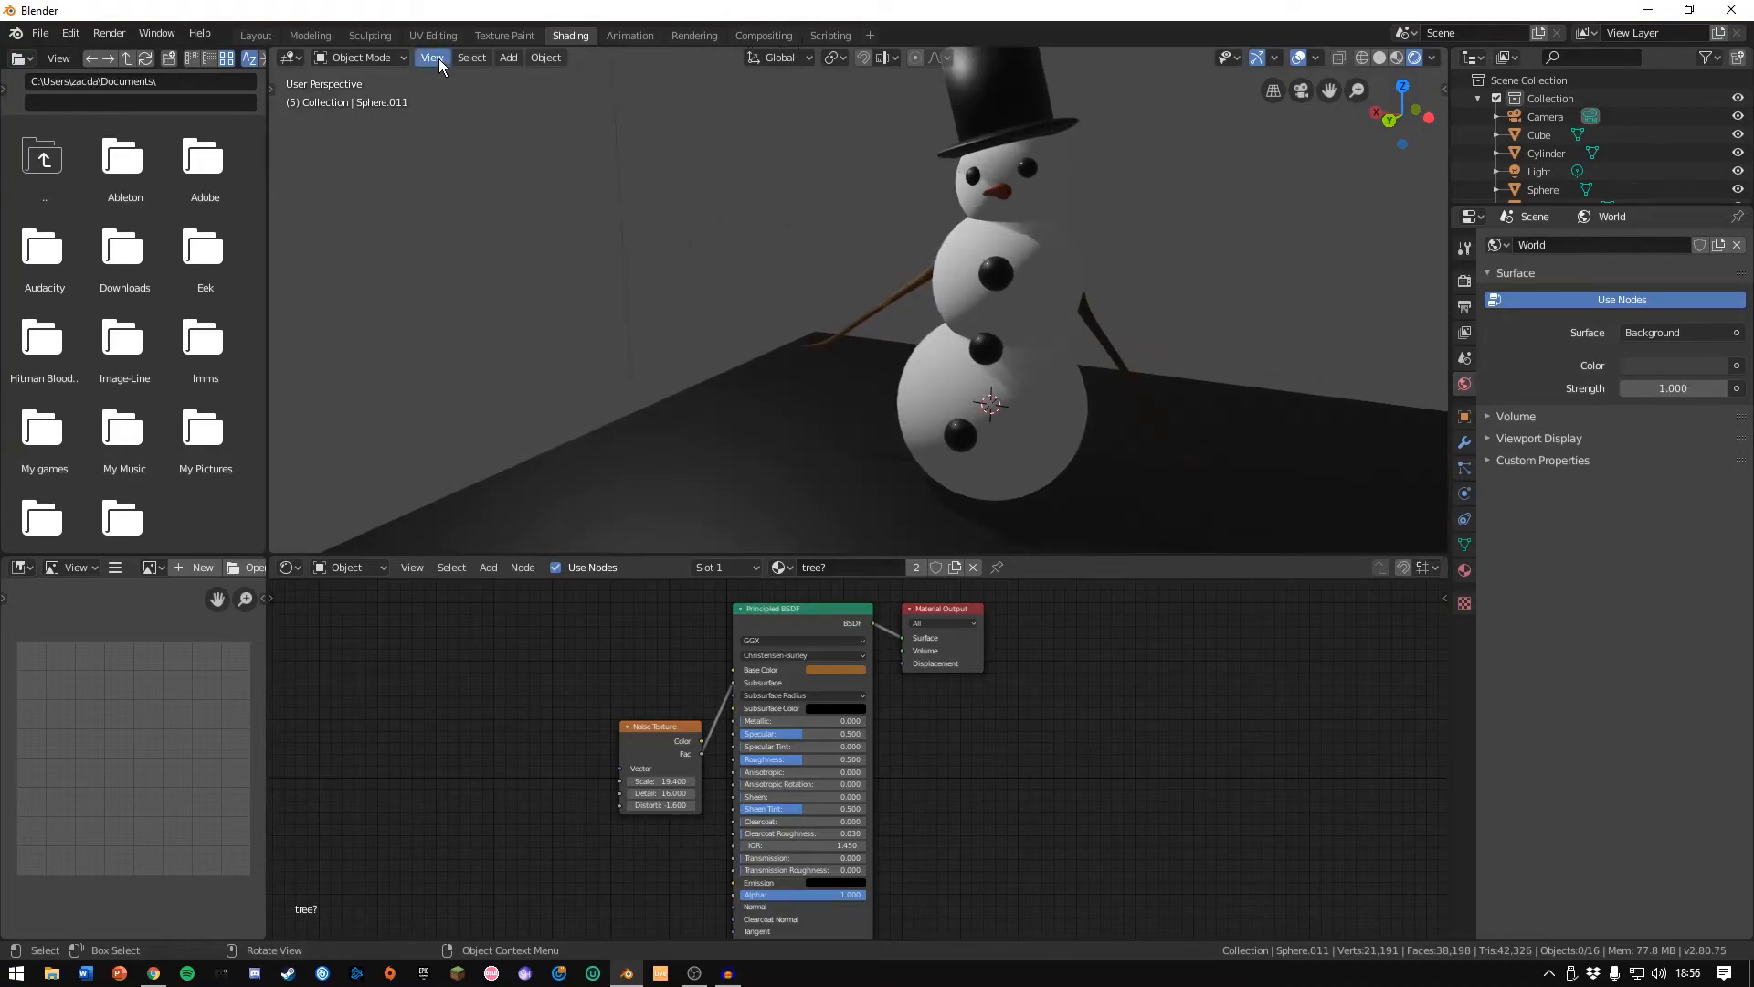
In the Layout workspace, move the camera along the Y axis to about Y 4.18 mm.
click(256, 35)
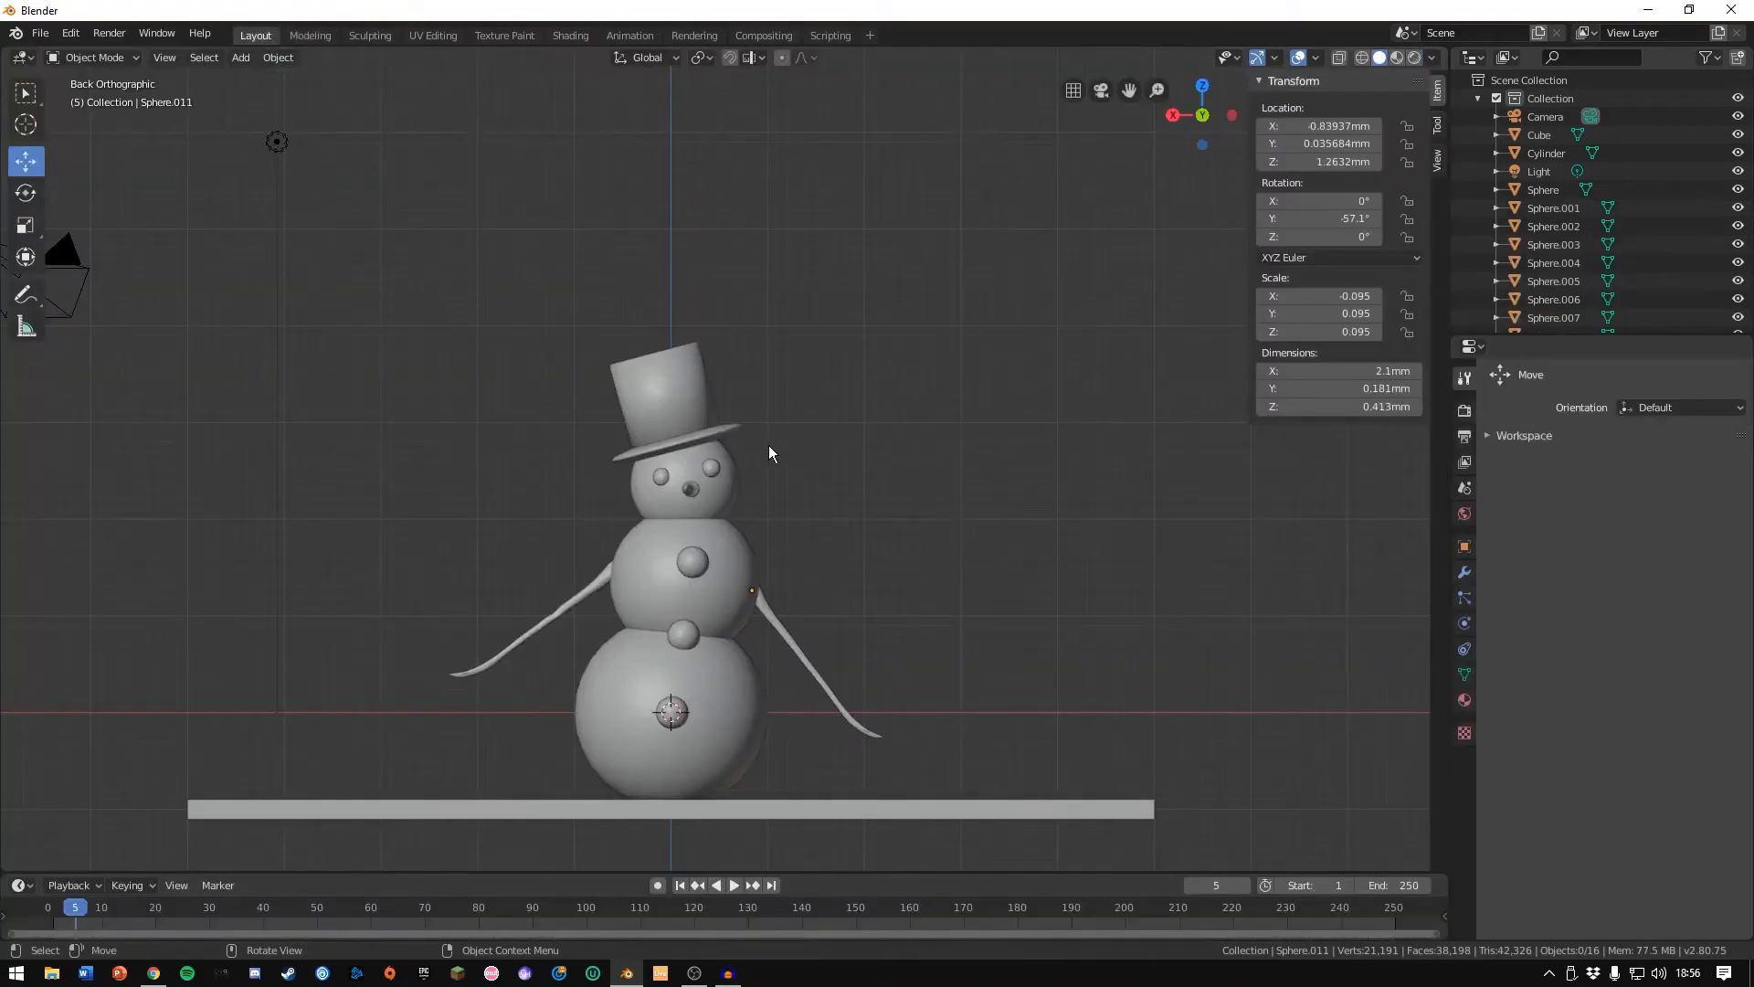
scroll(769, 446, down, 4)
scroll(769, 445, up, 3)
scroll(767, 452, down, 4)
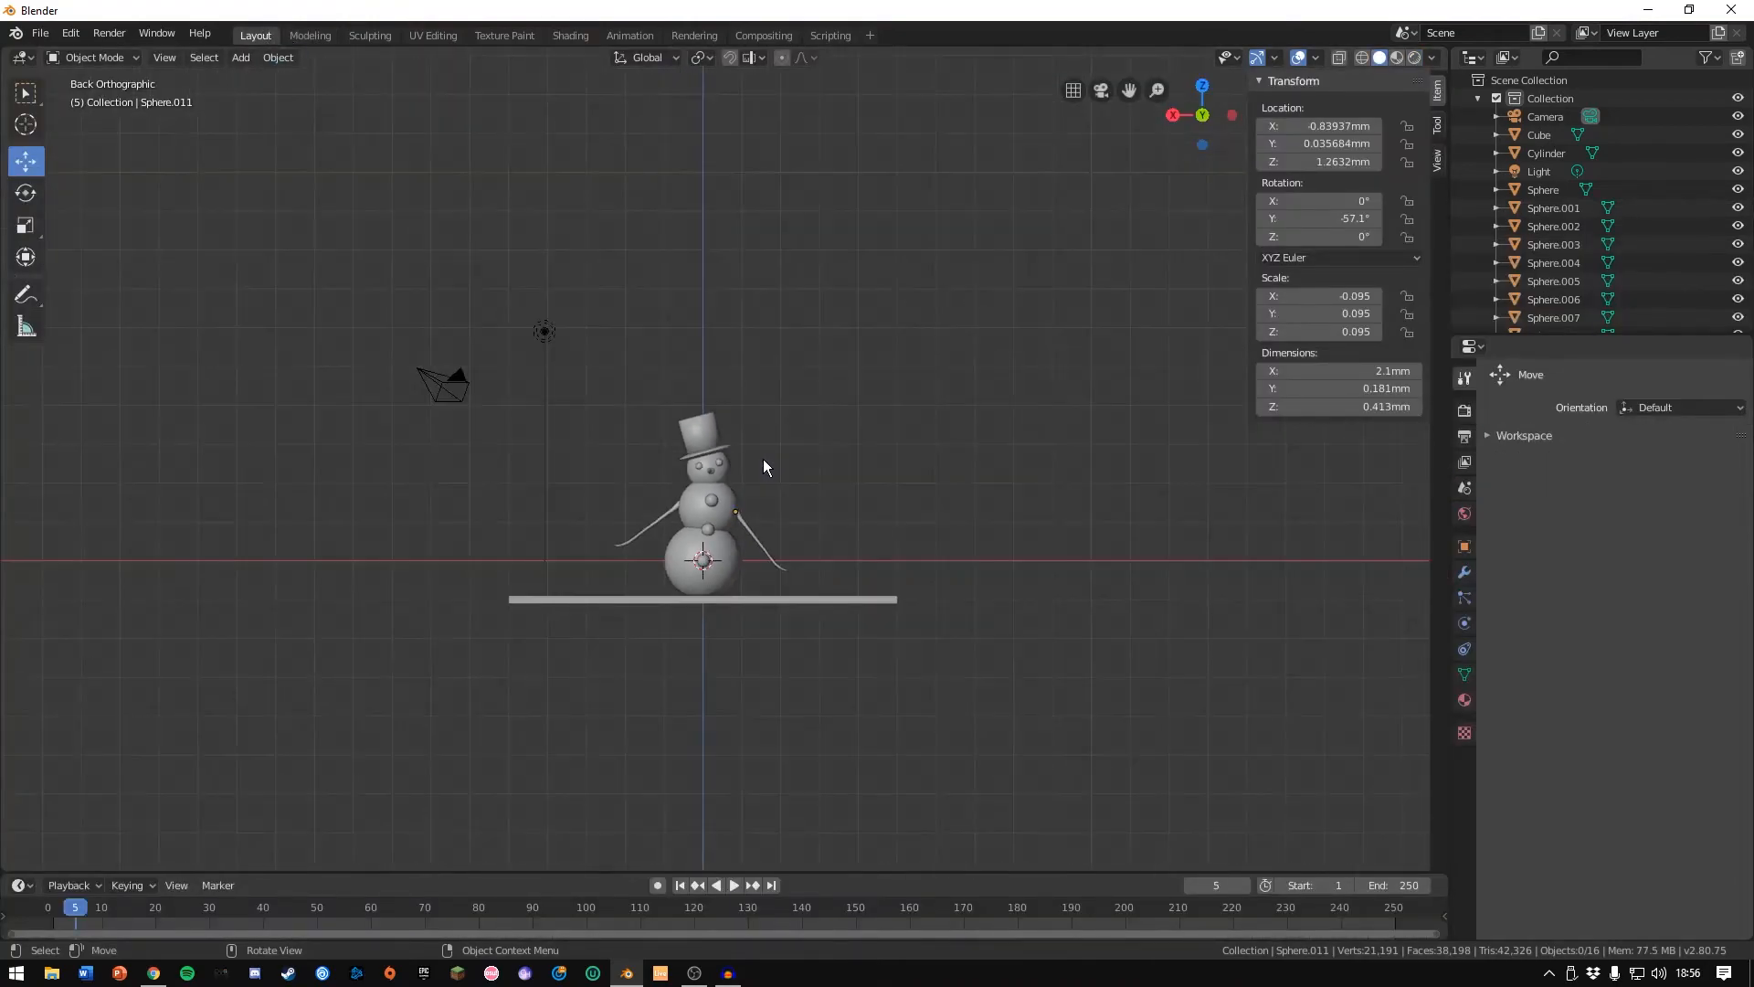
click(436, 384)
middle_drag(689, 344, 954, 388)
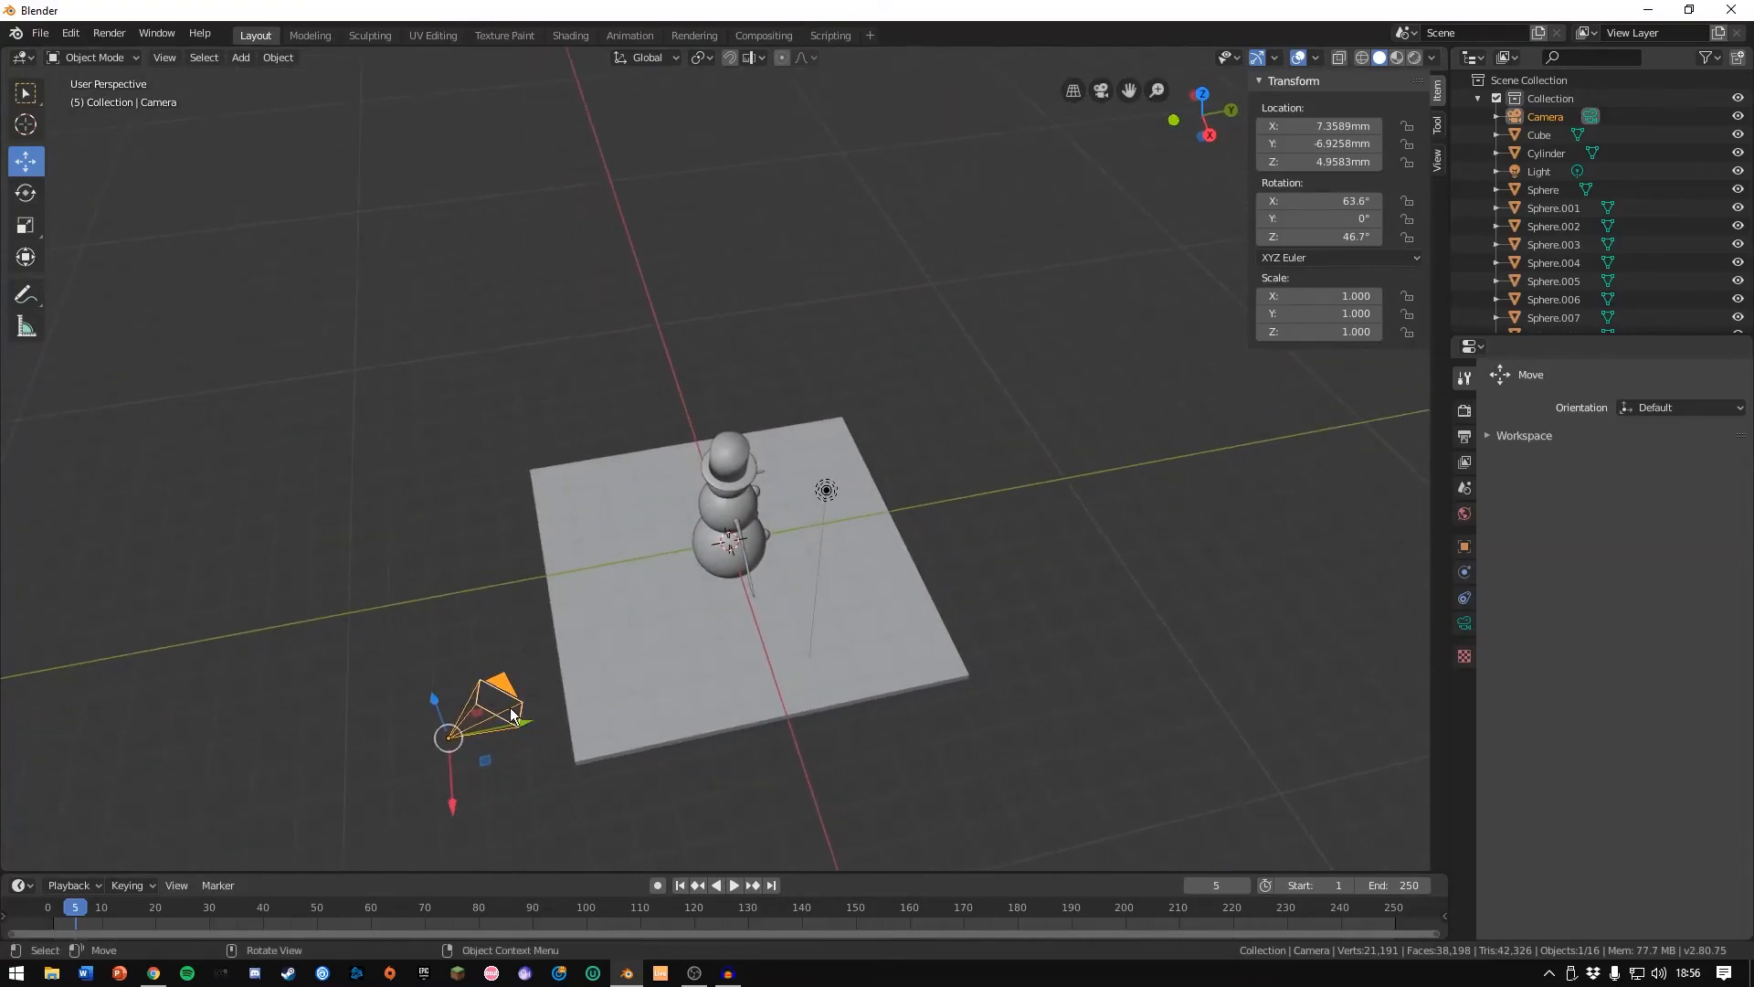
key(g)
click(1087, 585)
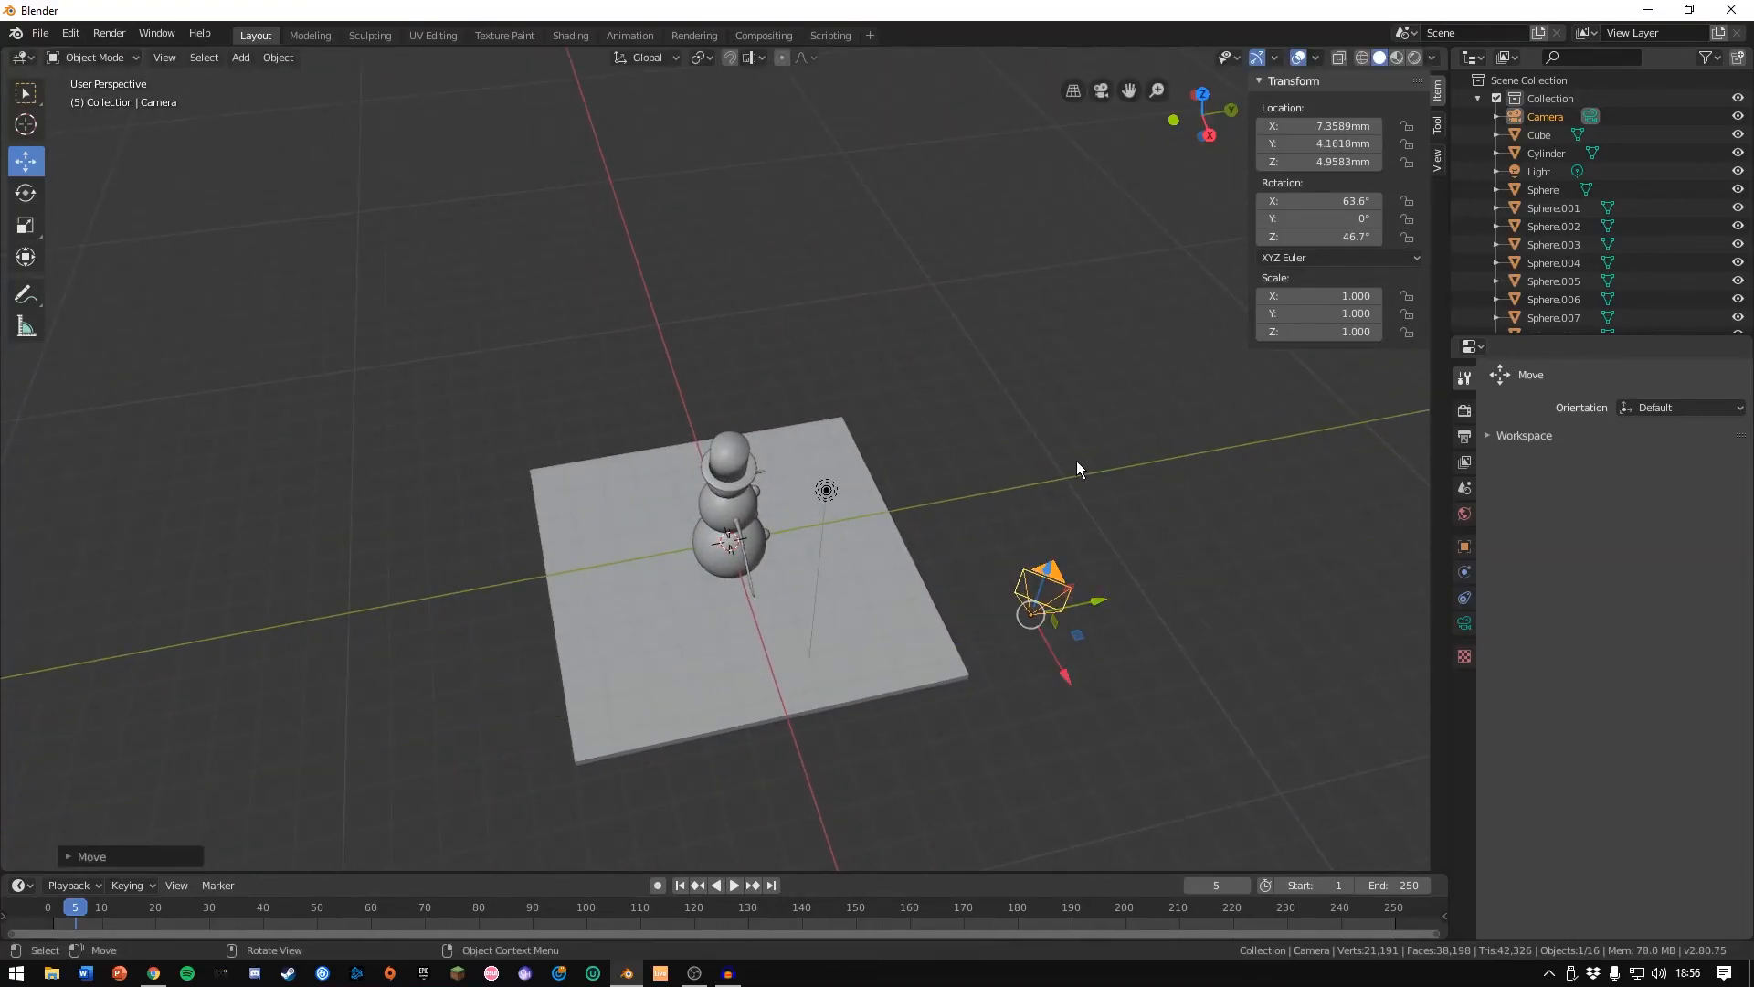
Position the camera in front of the snowman at about X 3.94, Y 11.62, Z 6.91 mm, turned 159° about Z, and check its view.
middle_drag(1076, 461, 950, 476)
drag(666, 793, 1123, 8)
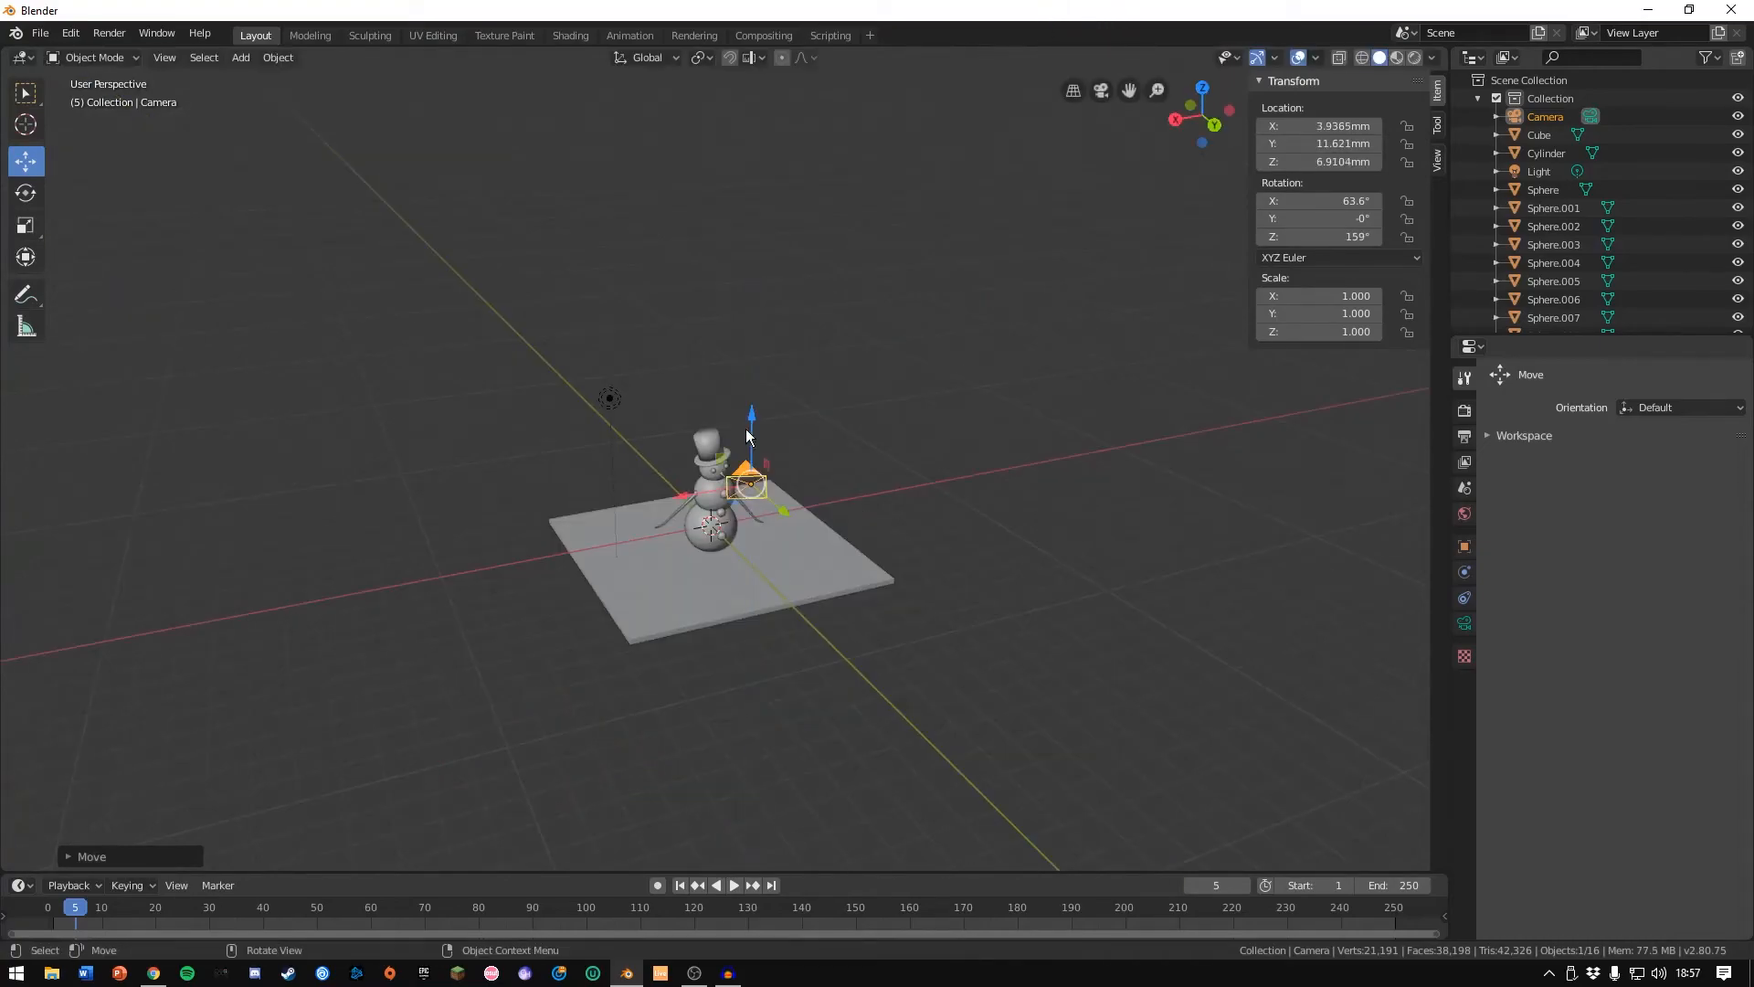
key(KP_0)
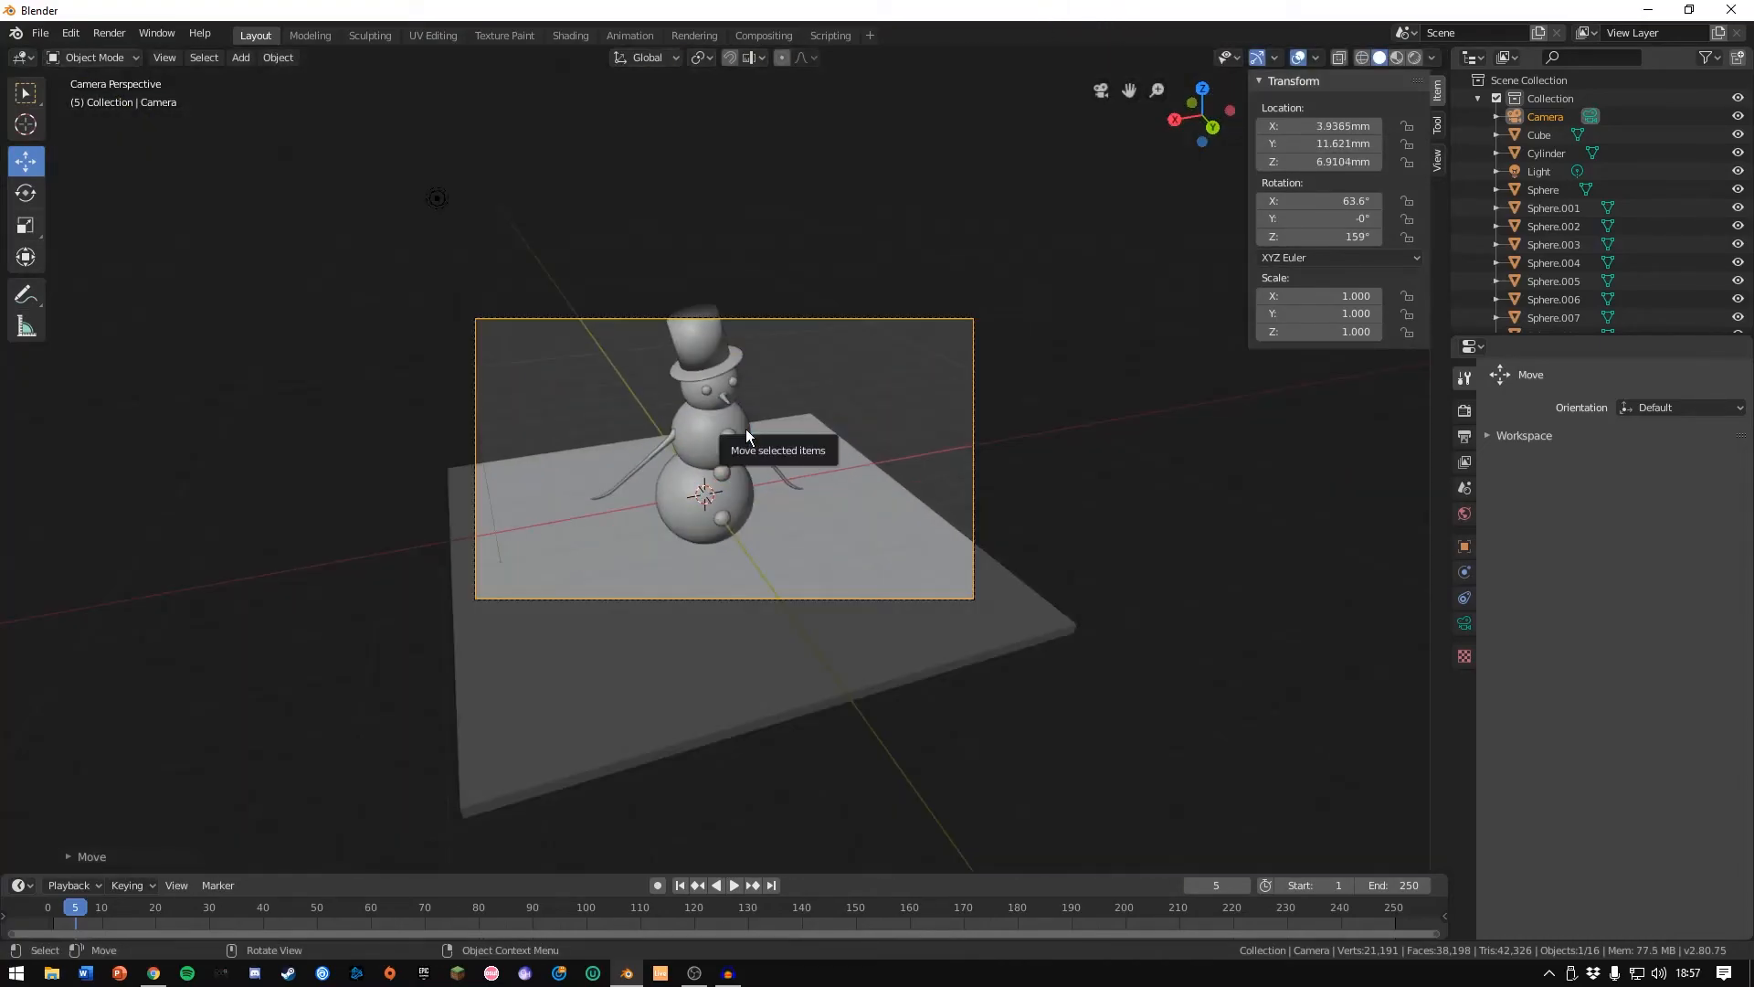
key(KP_0)
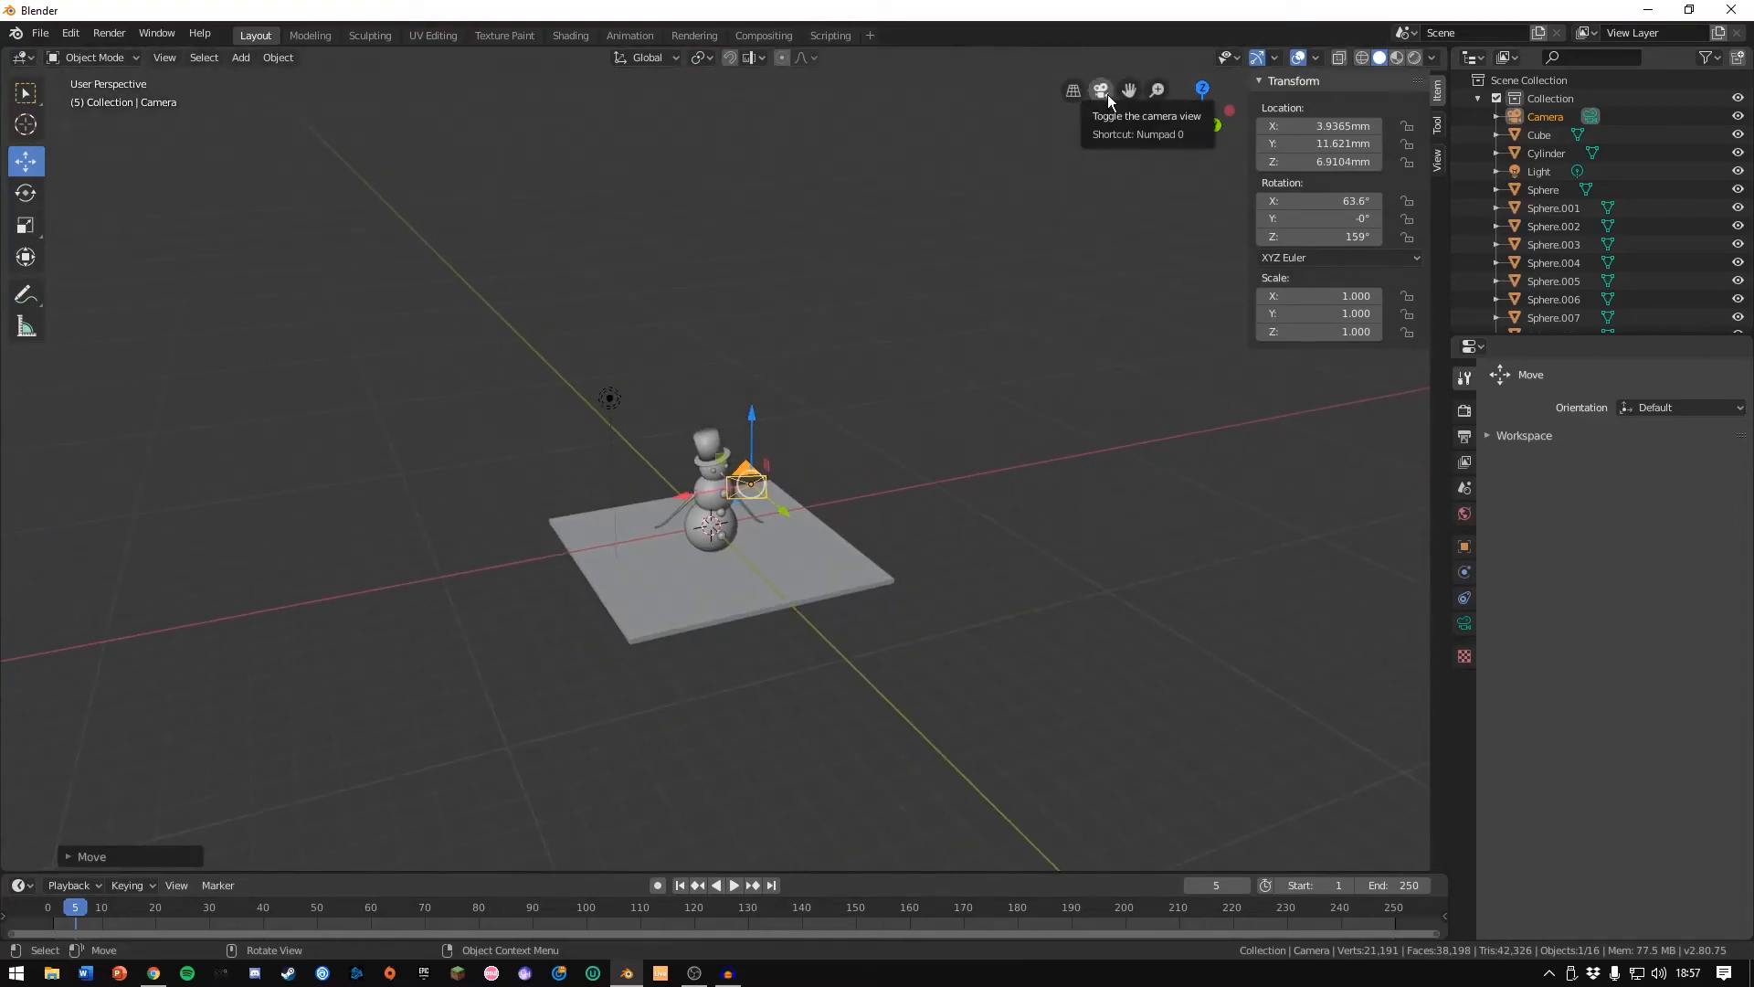
key(KP_0)
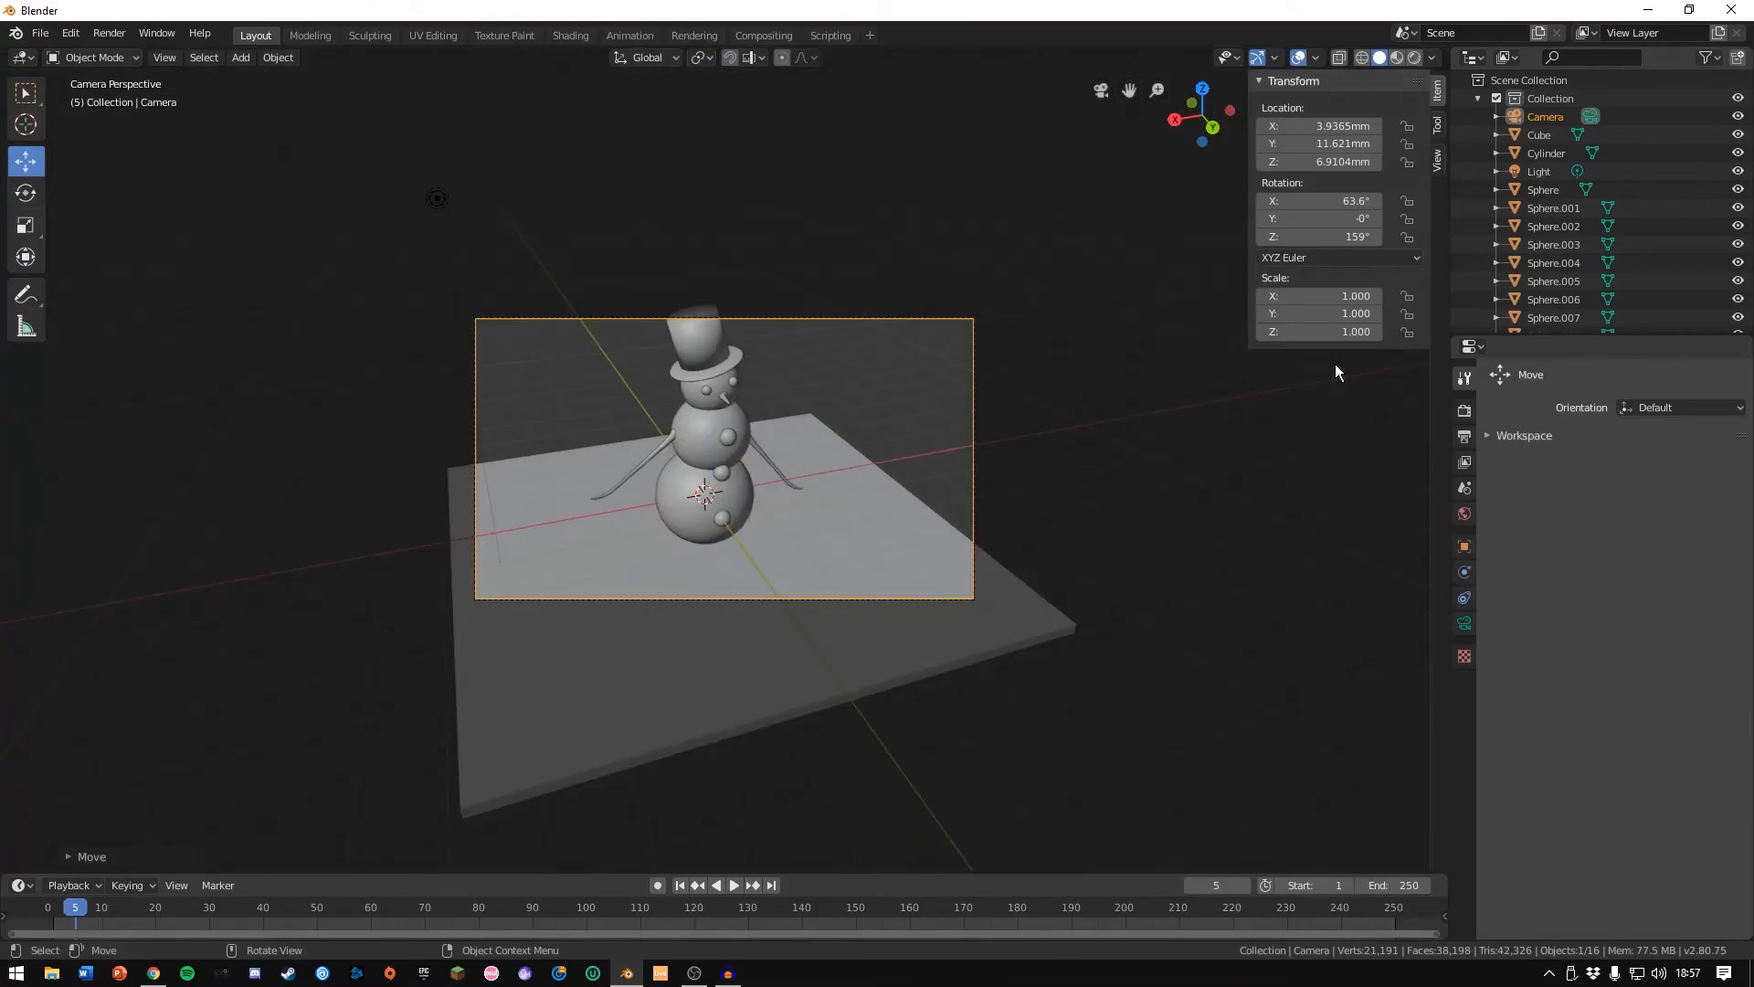
Raise the camera to about Z 7.45 mm, check the framing through it, and deselect it.
key(KP_0)
drag(752, 414, 753, 395)
scroll(753, 407, up, 2)
key(KP_0)
key(KP_0)
scroll(753, 408, down, 3)
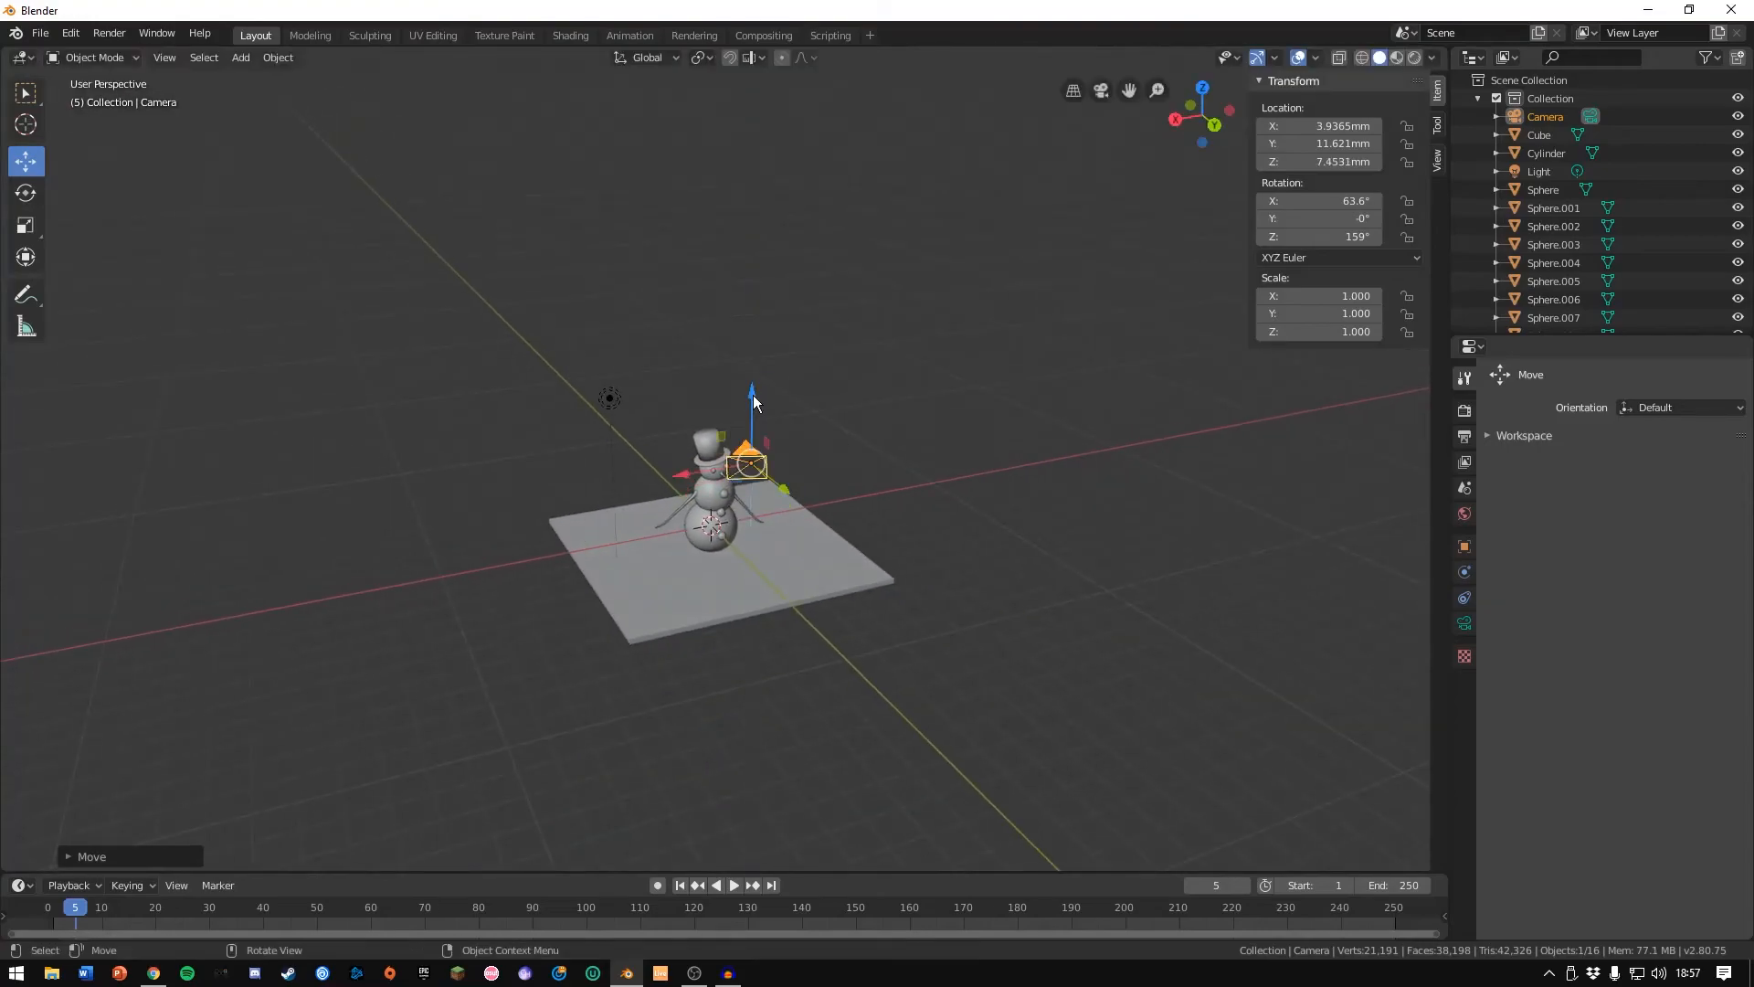
key(KP_0)
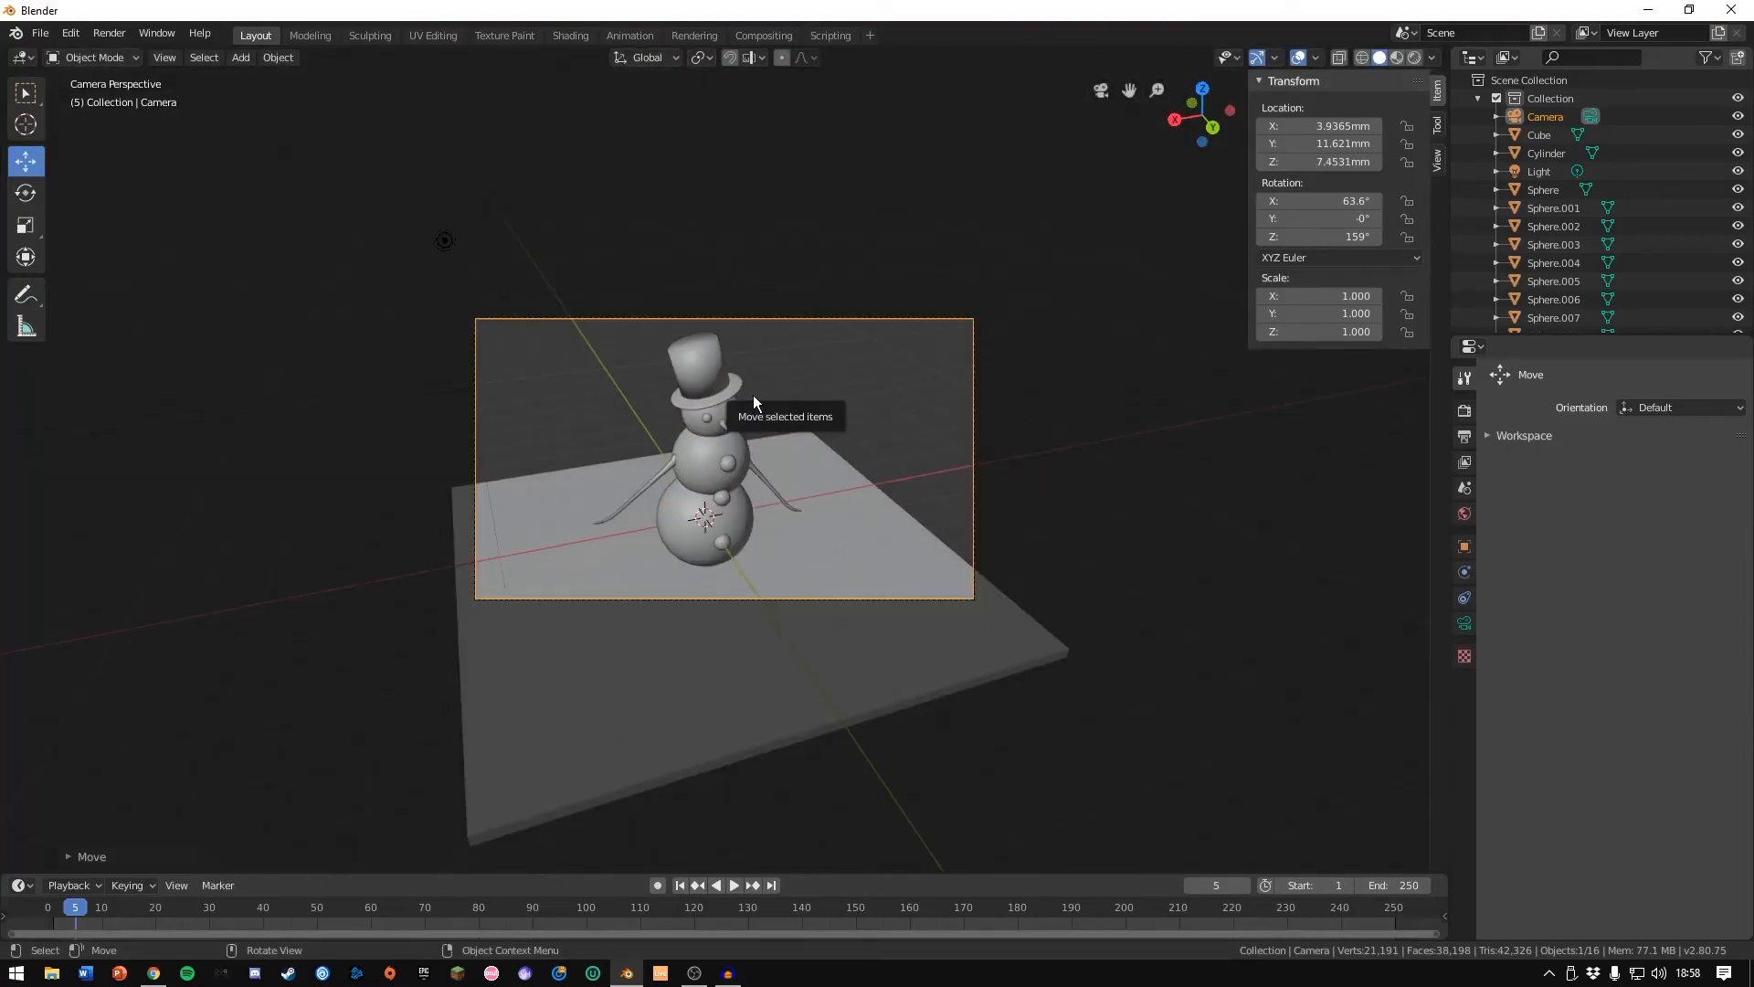
click(1060, 427)
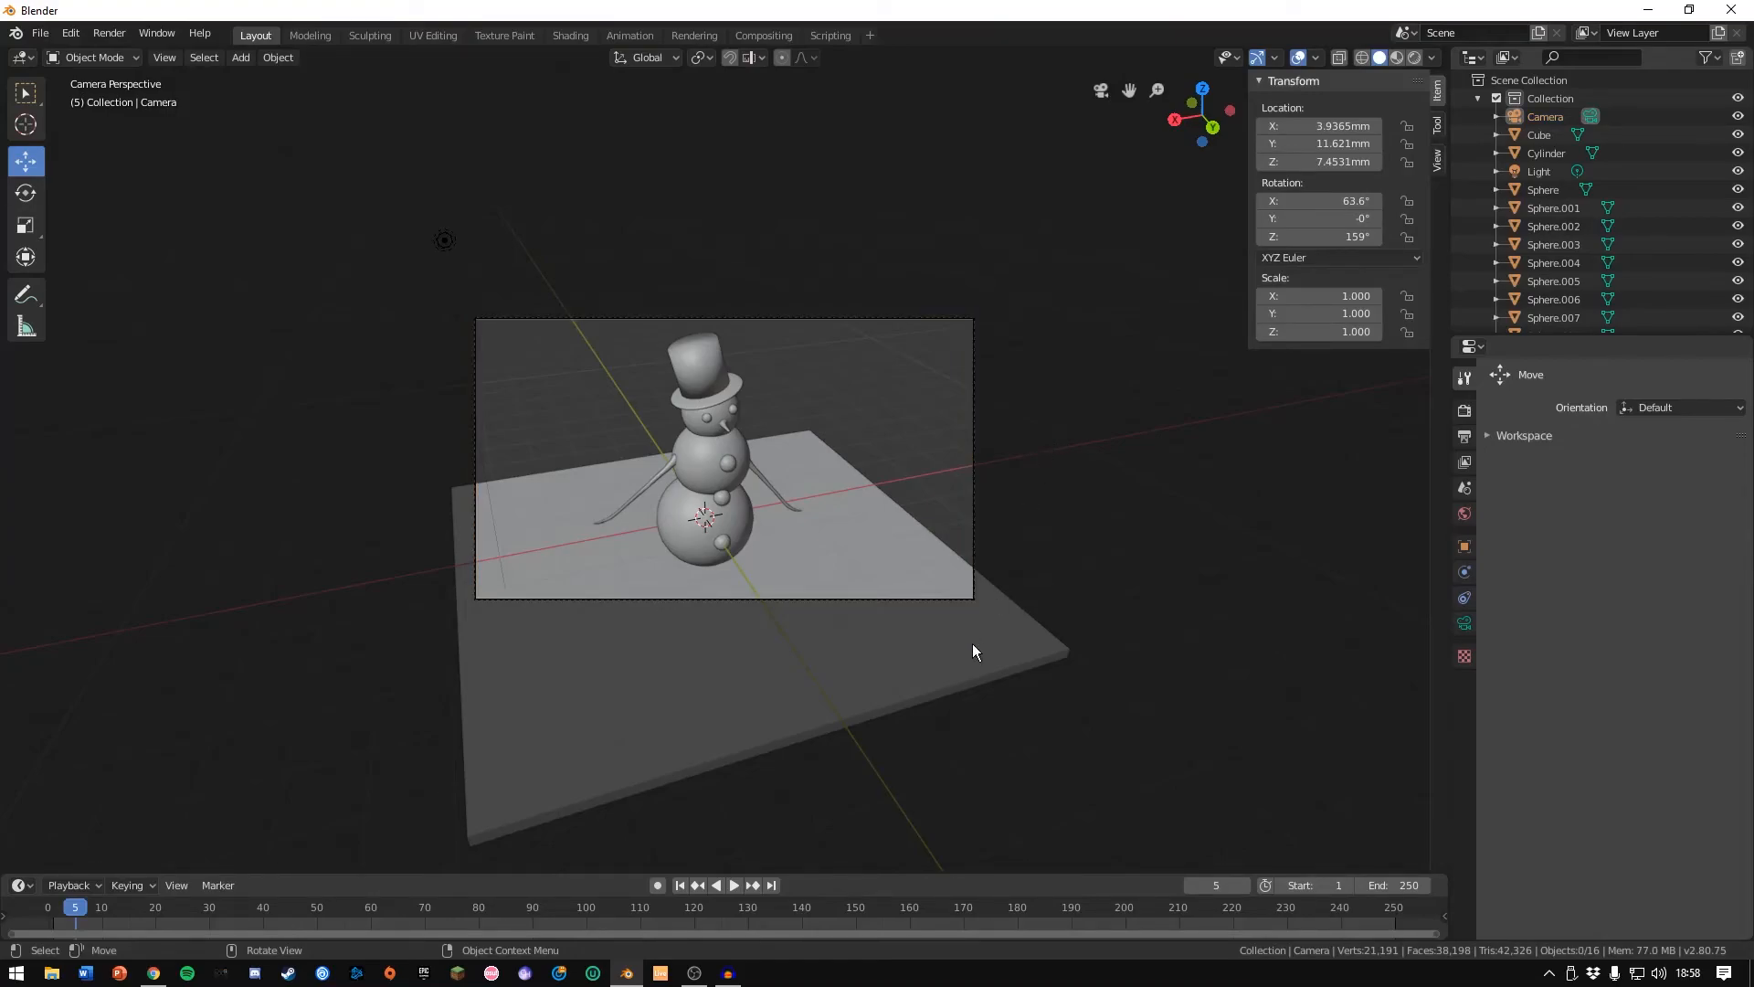
Add a Noise Texture node to the ground slab's material and connect its Fac output to the Principled BSDF's Subsurface input.
key(KP_0)
click(837, 584)
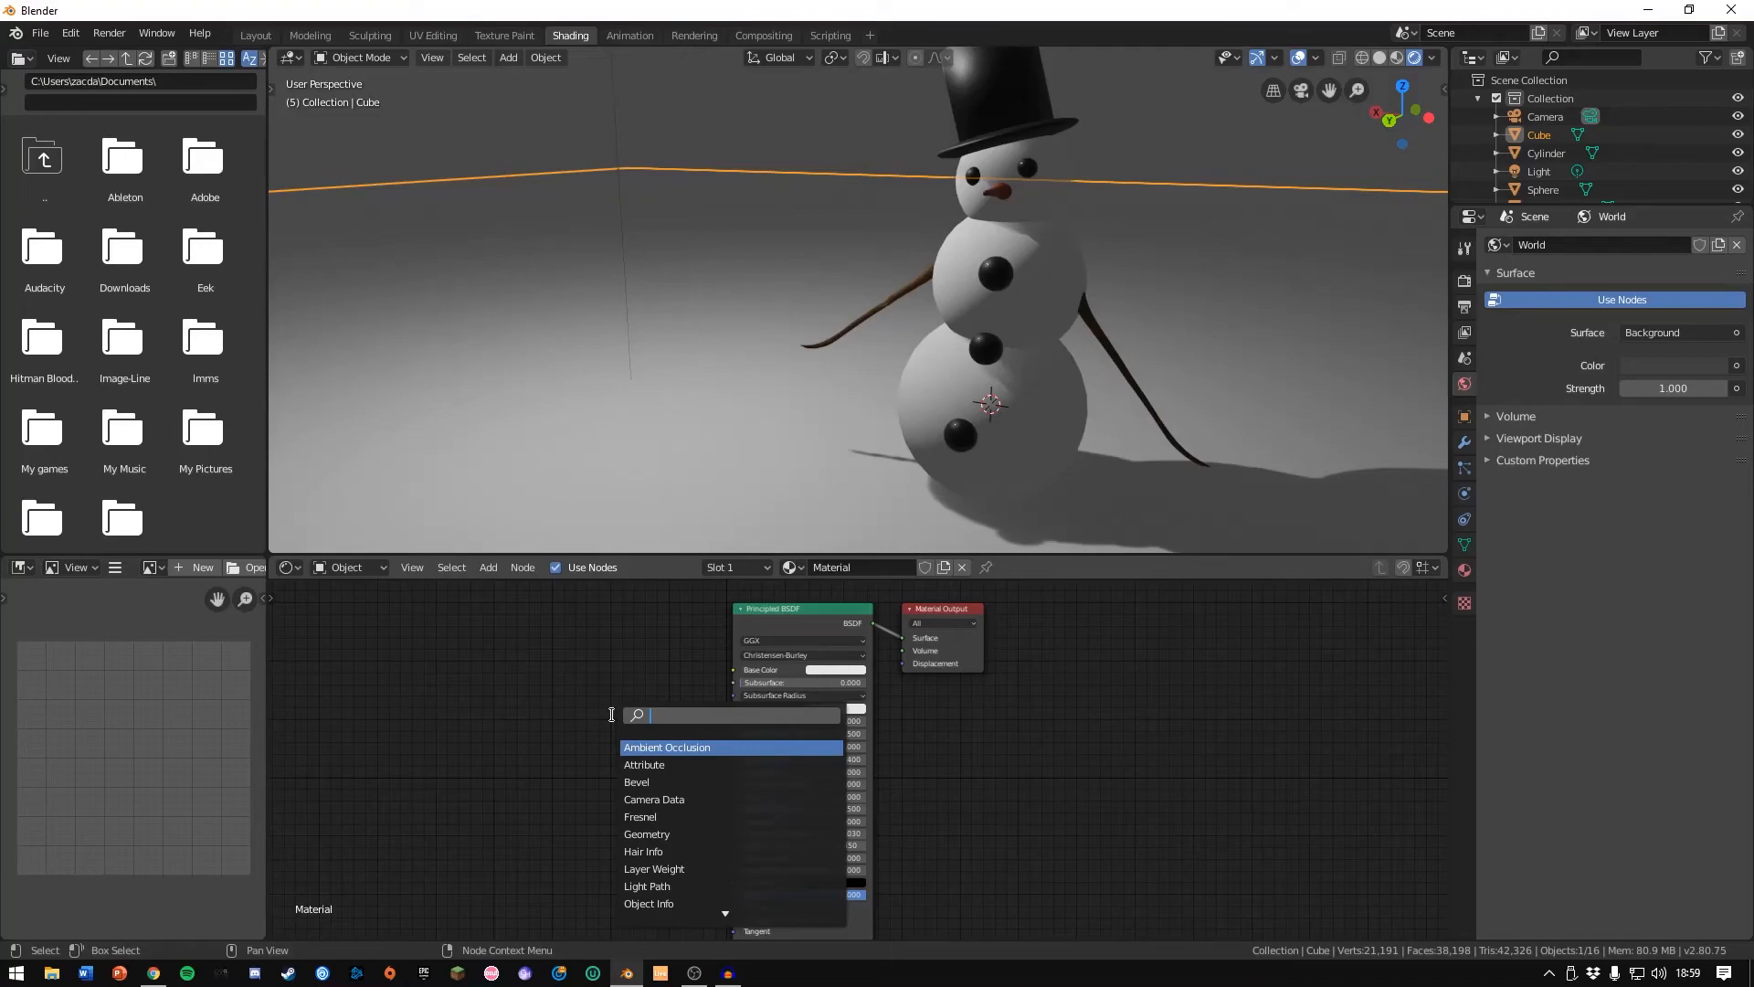
text(noise)
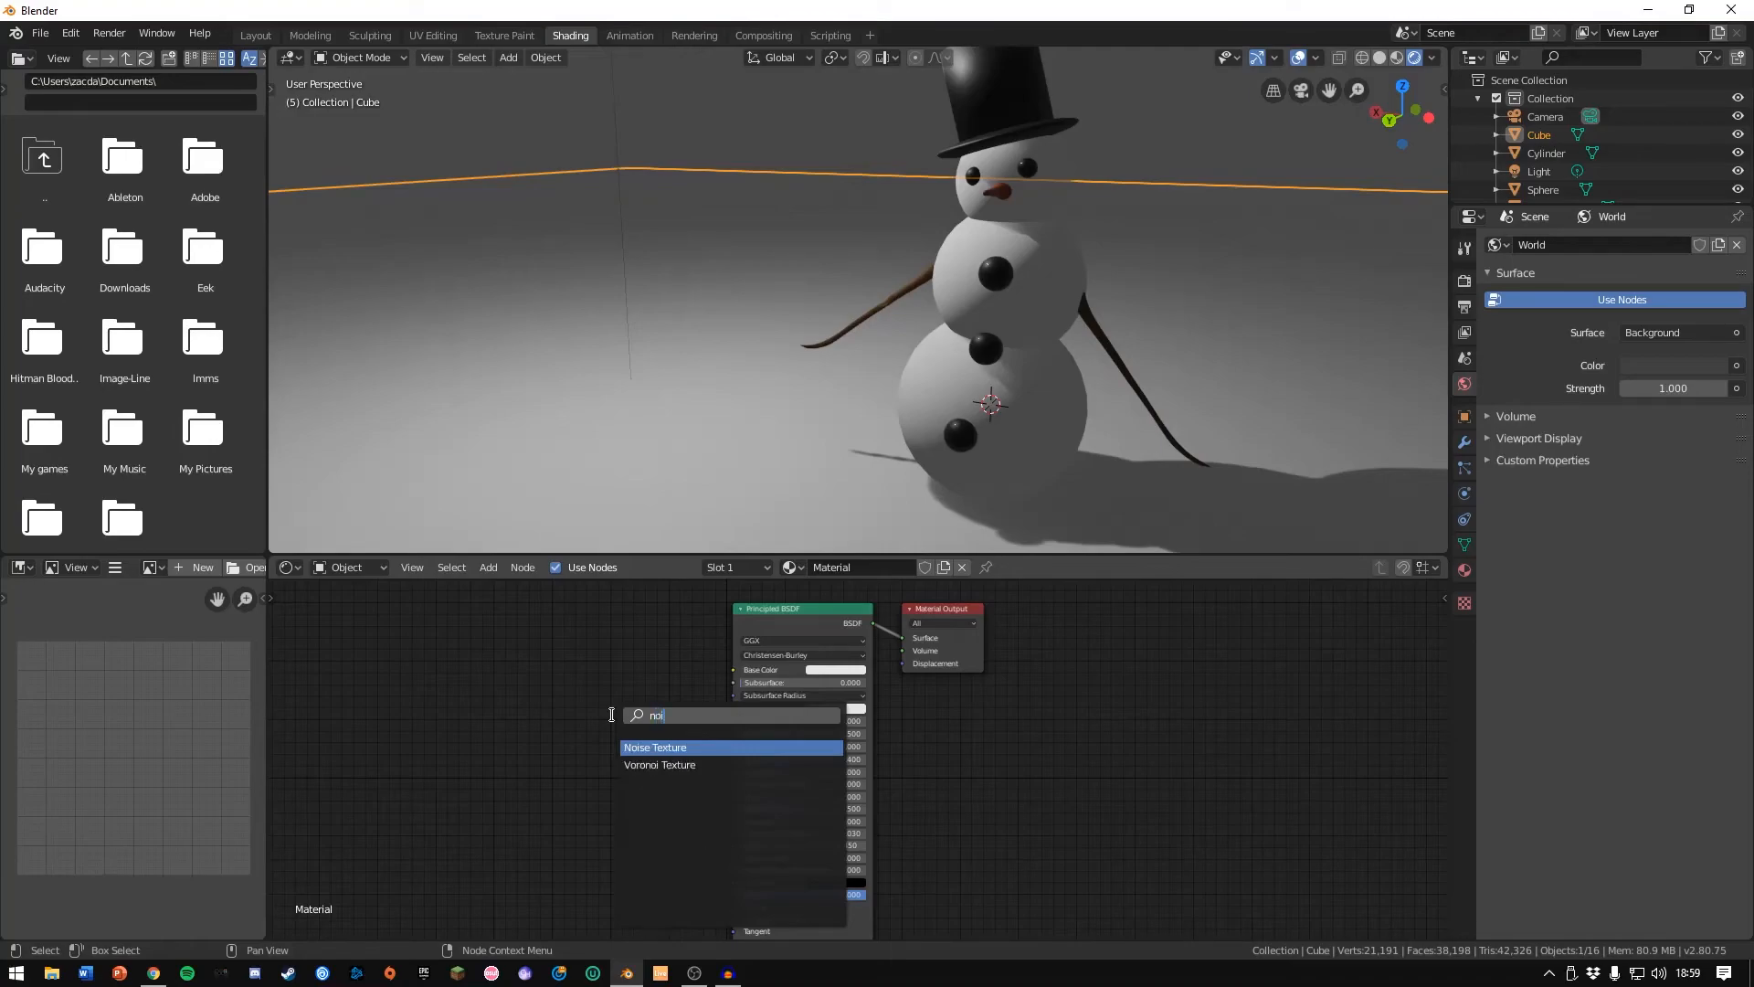
key(Return)
click(612, 715)
drag(696, 747, 735, 678)
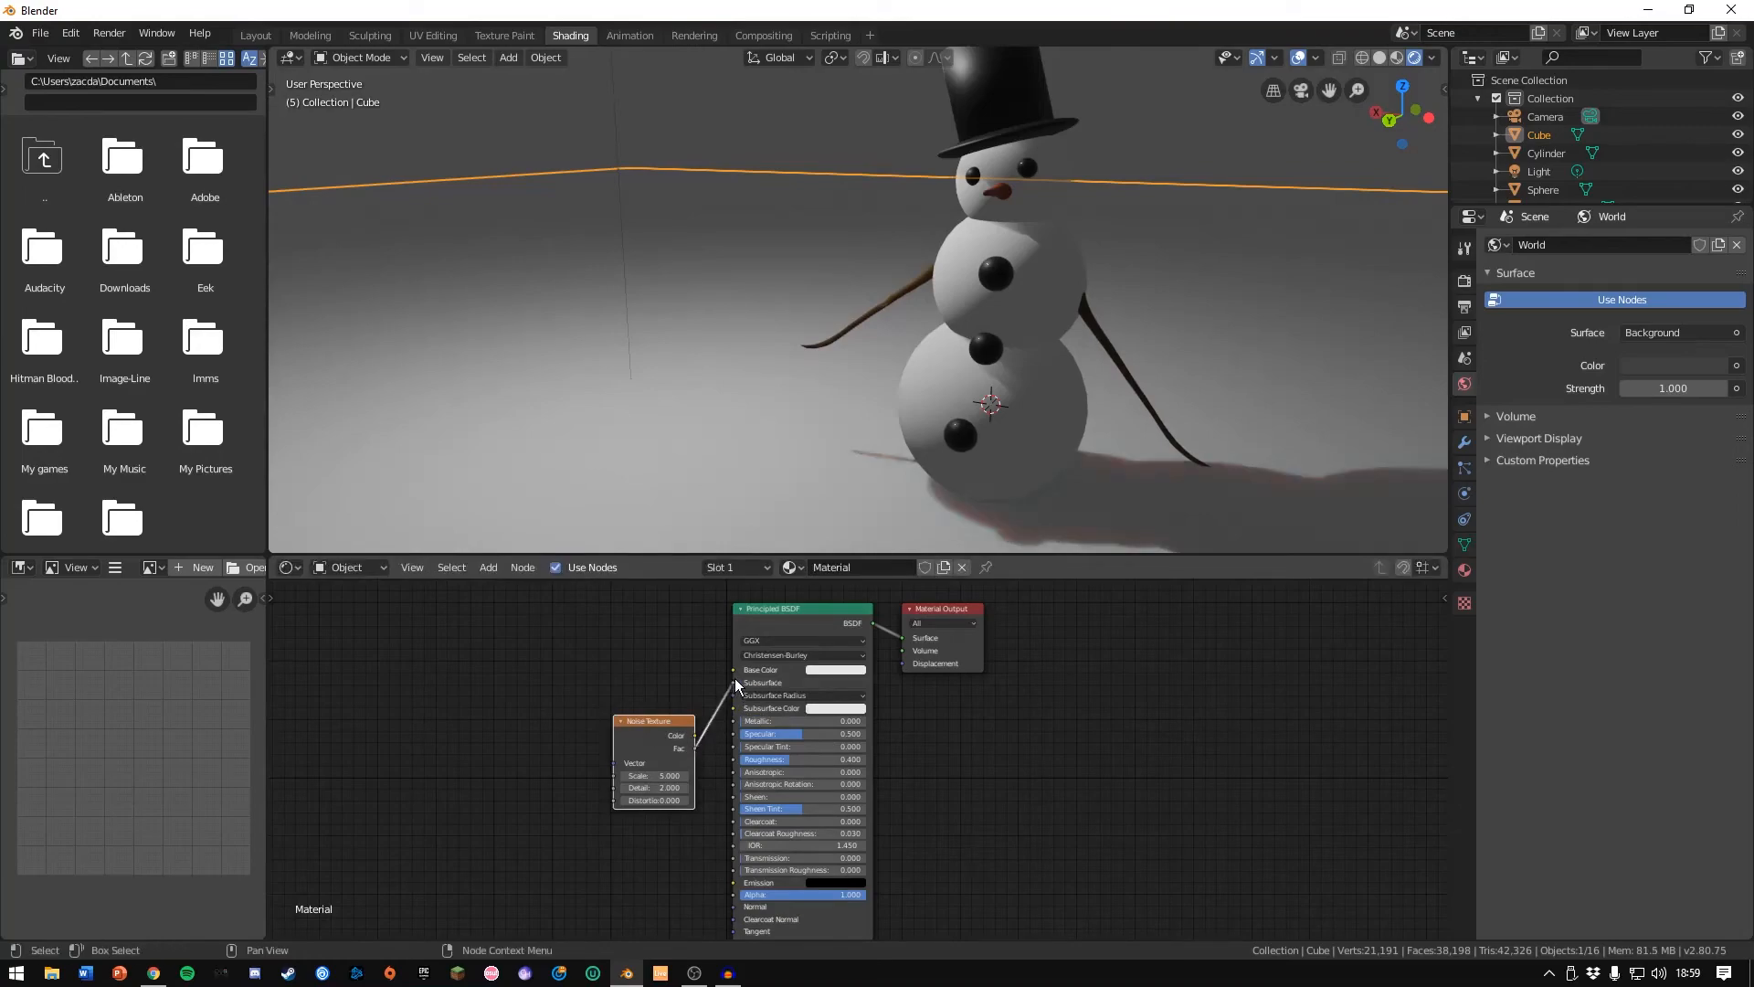
Set the ground material's subsurface color to white and its base color to black.
click(824, 709)
drag(907, 598, 908, 536)
click(815, 669)
click(907, 594)
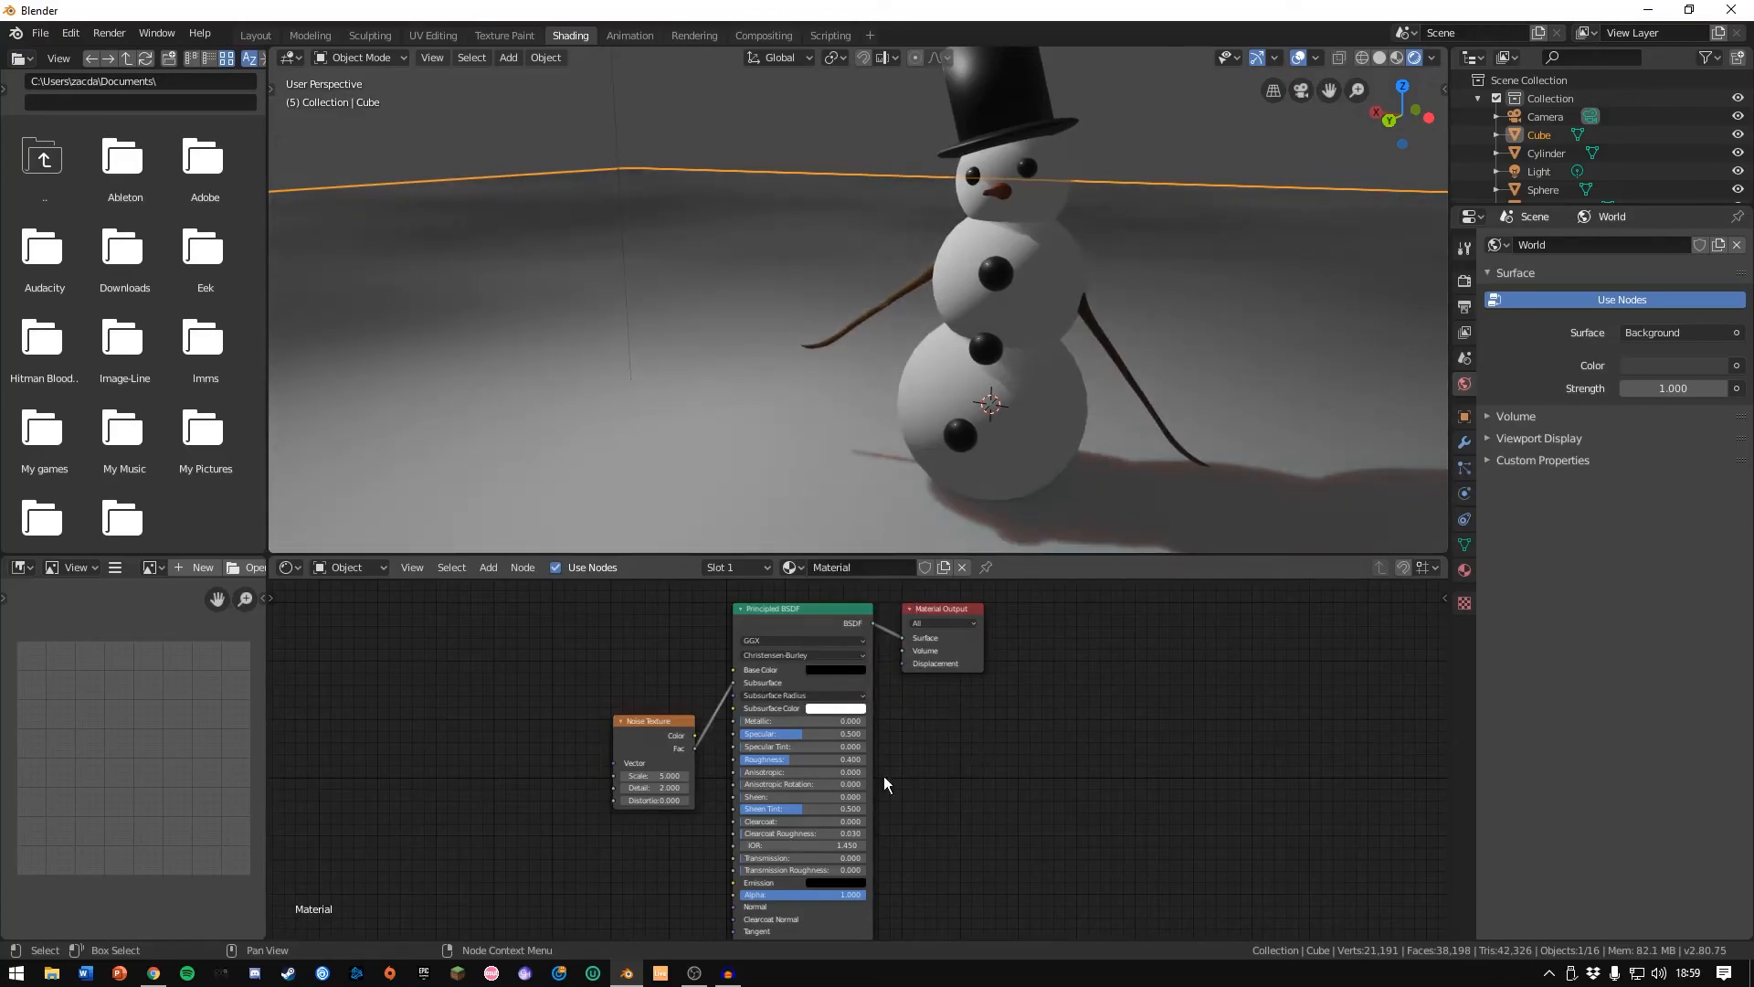
Set the ground noise texture's distortion to -1.9.
drag(658, 797, 655, 800)
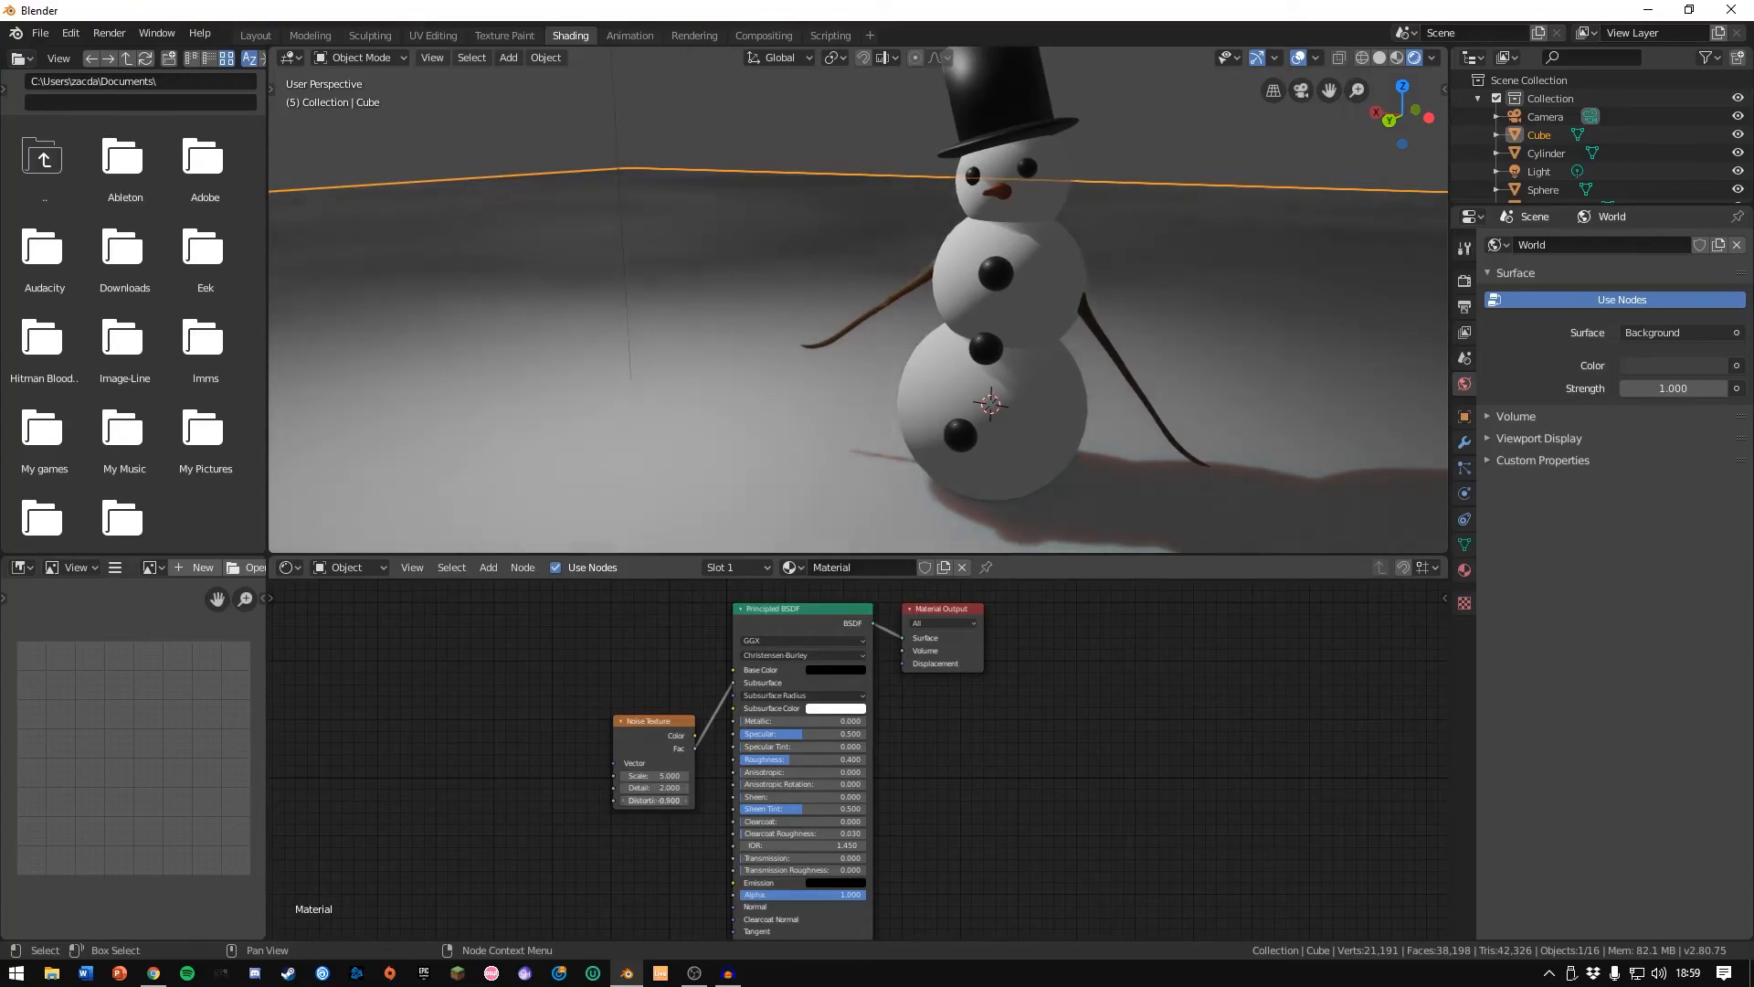
click(656, 800)
text(-1.6)
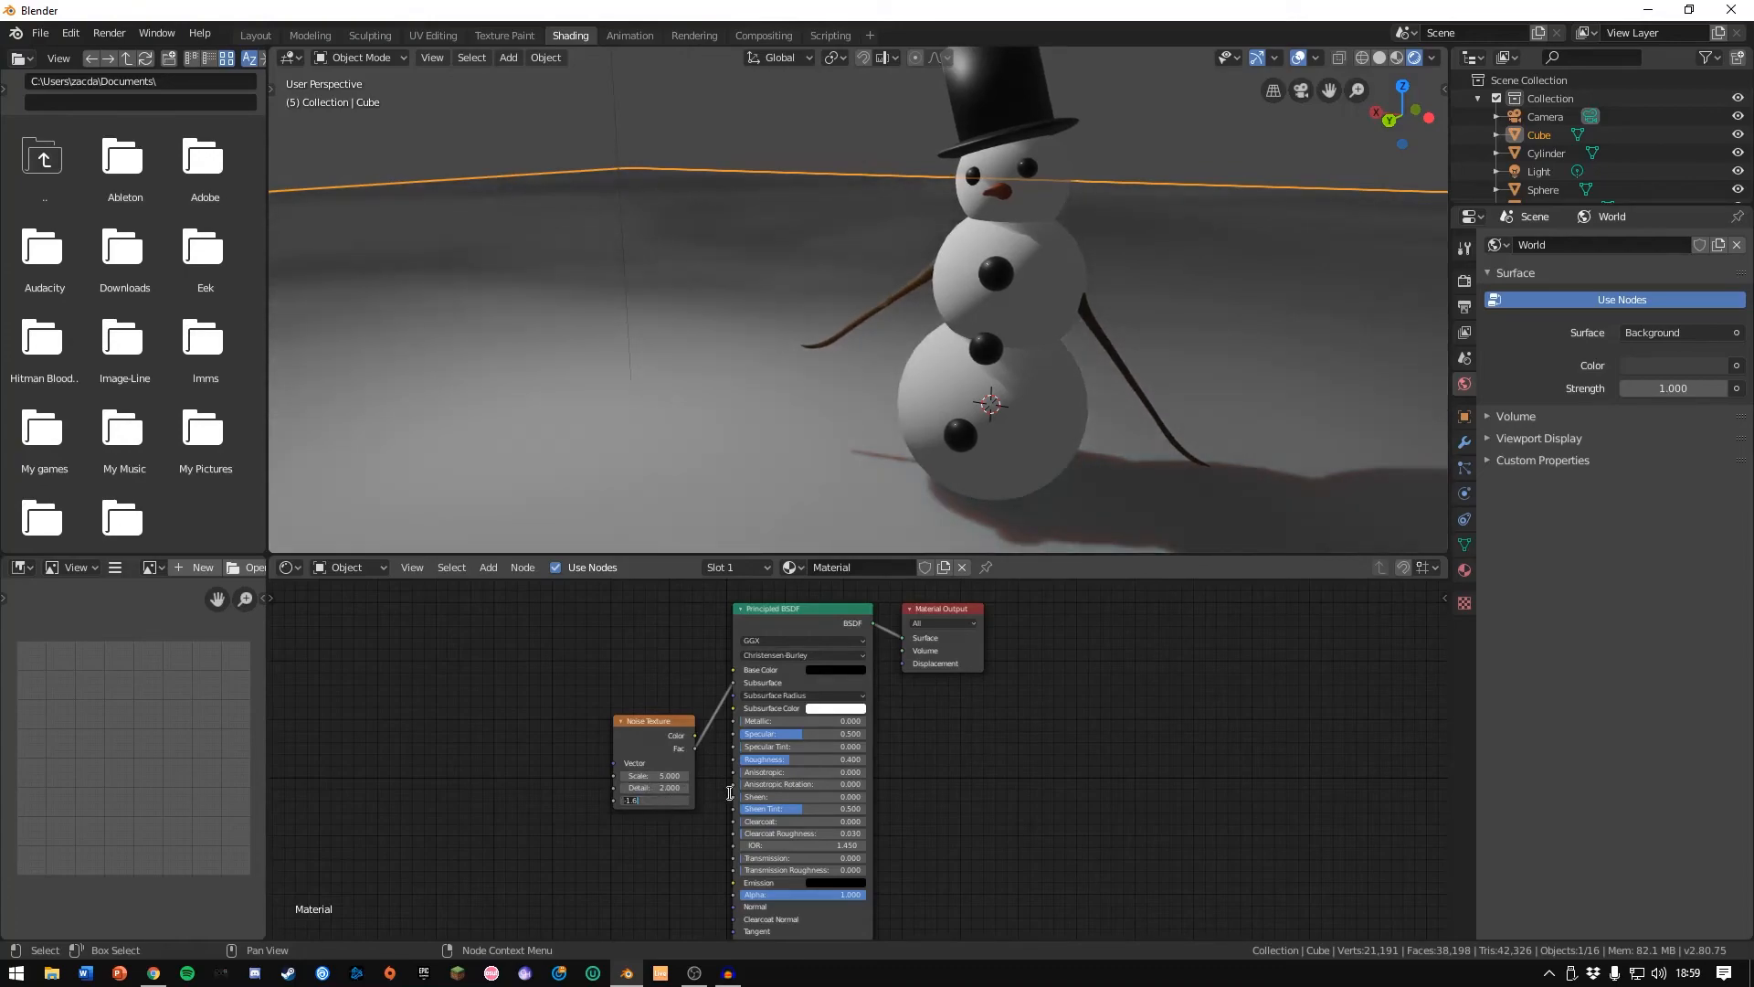
key(BackSpace)
key(BackSpace)
key(BackSpace)
text(1.9)
key(Return)
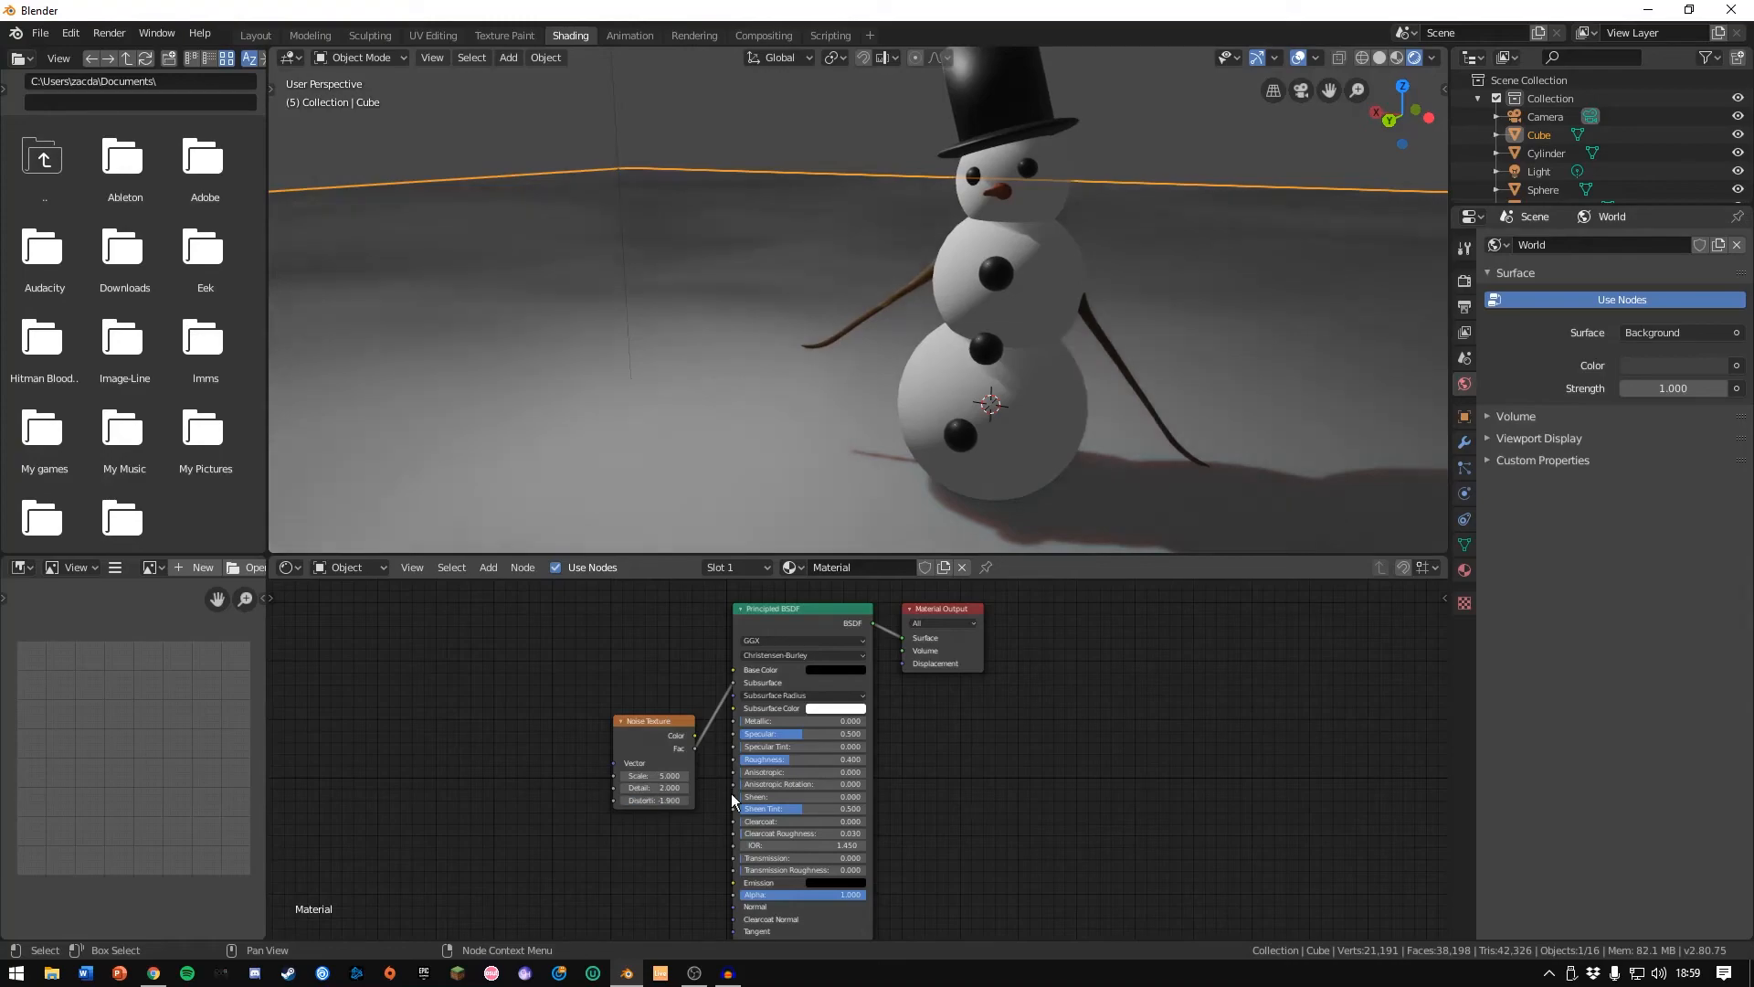
Set the ground noise texture's detail to 16 and its scale to about 18.1.
click(650, 788)
text(3.9)
key(Return)
drag(655, 787, 822, 787)
drag(651, 776, 875, 776)
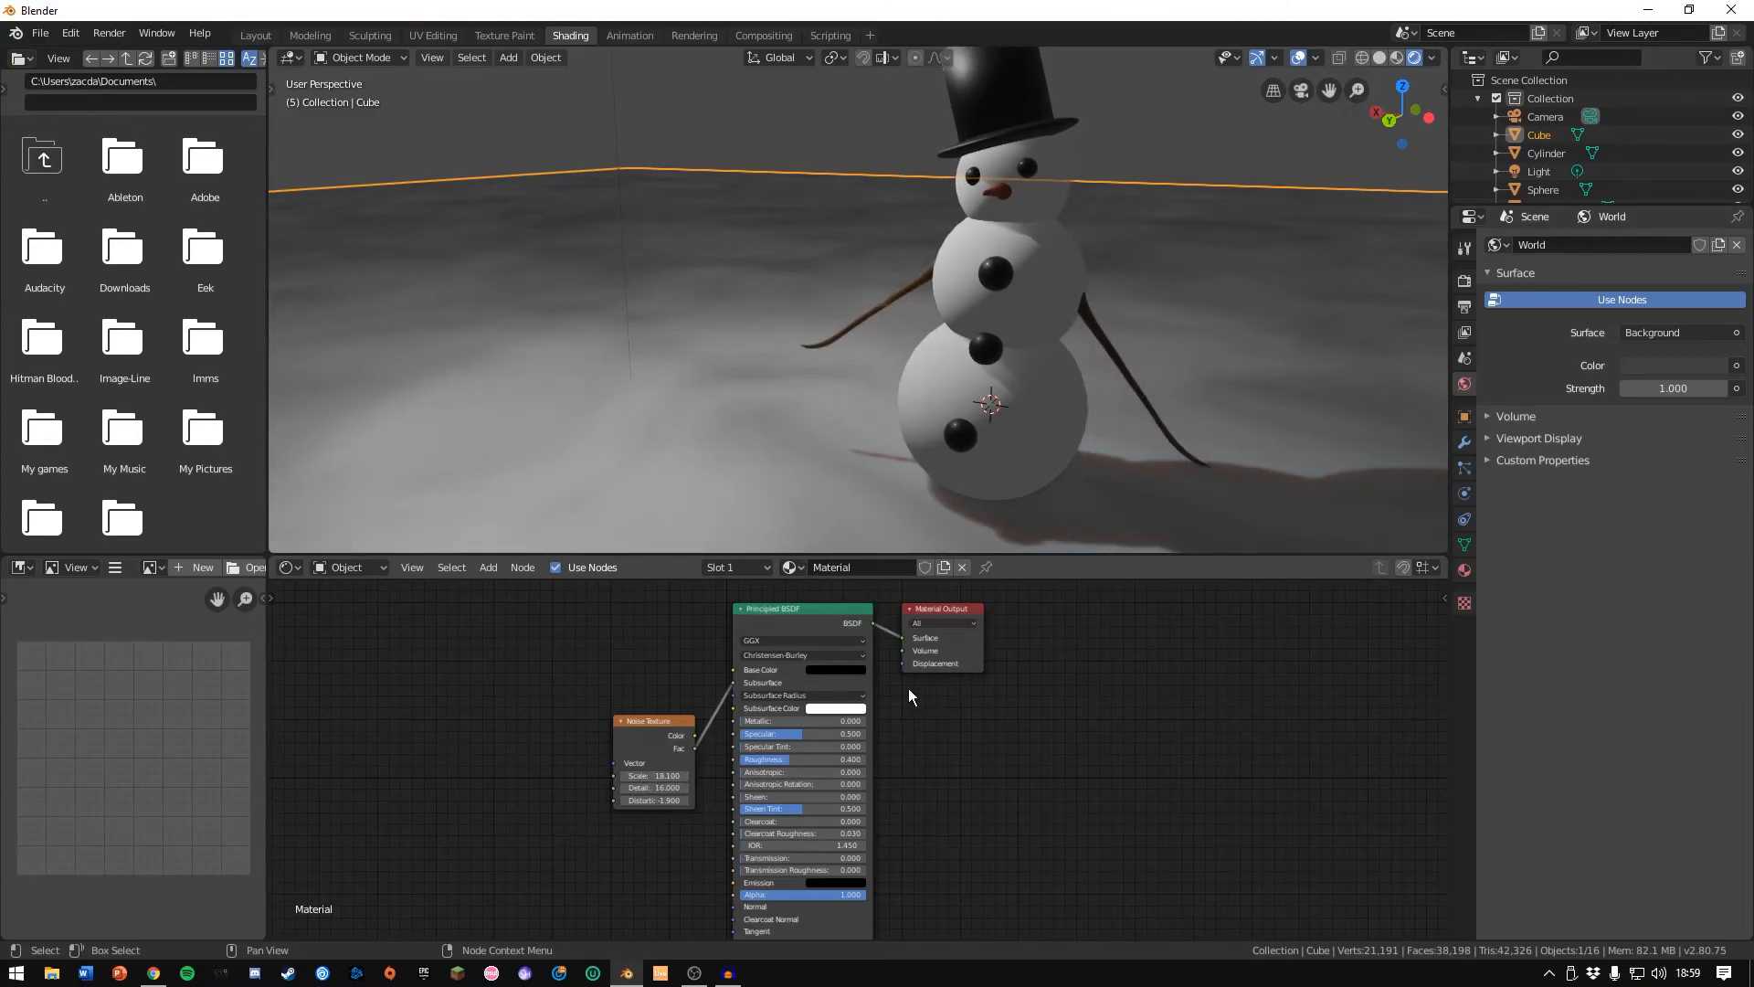
scroll(1018, 472, down, 10)
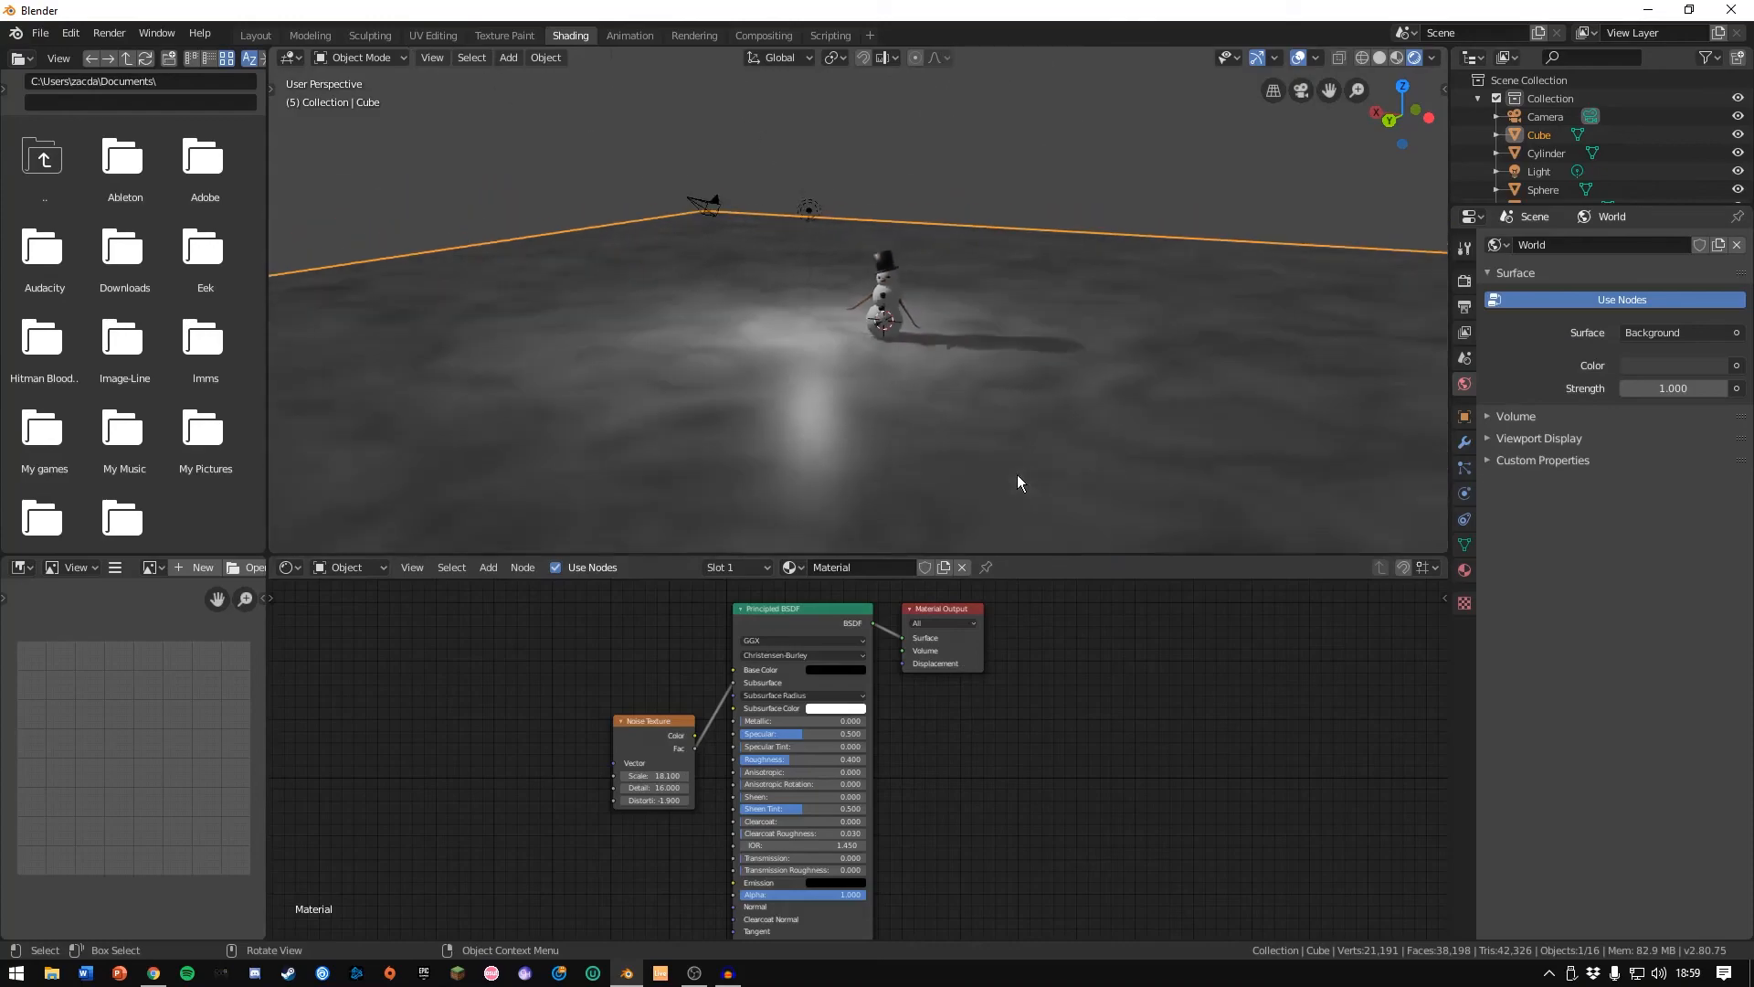
scroll(1011, 481, up, 10)
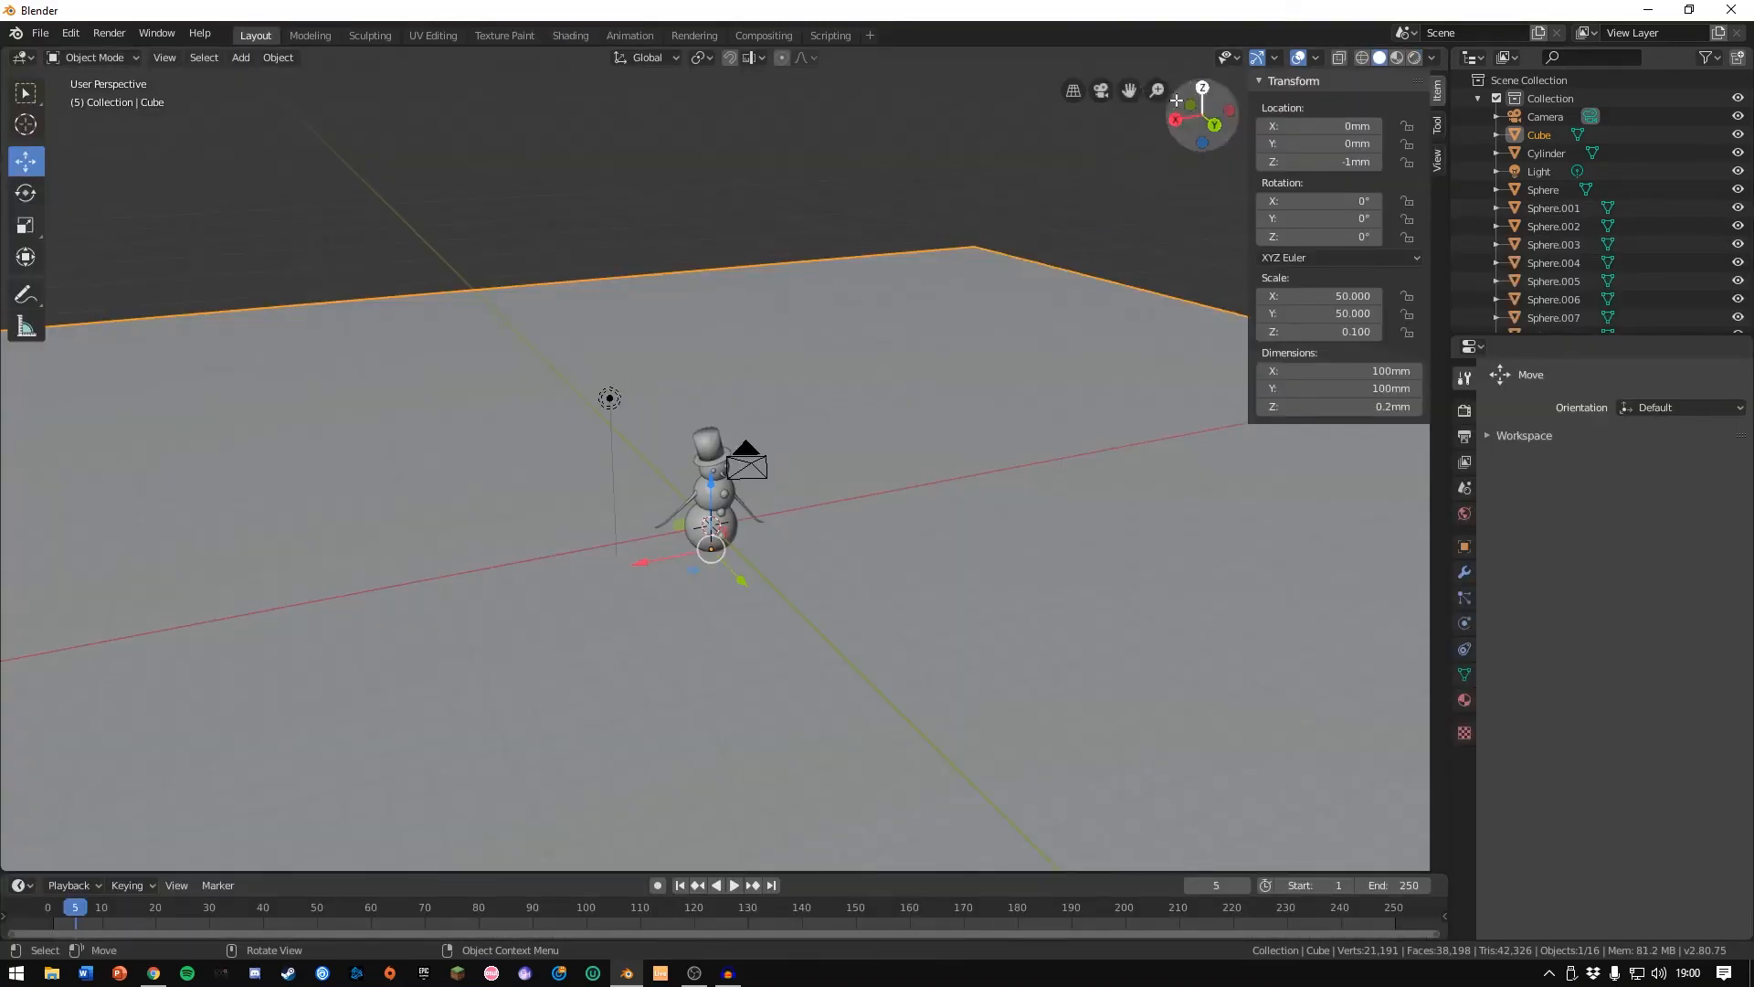
Deselect the ground in the Layout workspace and show the scene in rendered shading, both through the camera and from a distance.
click(1034, 223)
scroll(1035, 223, up, 3)
key(KP_0)
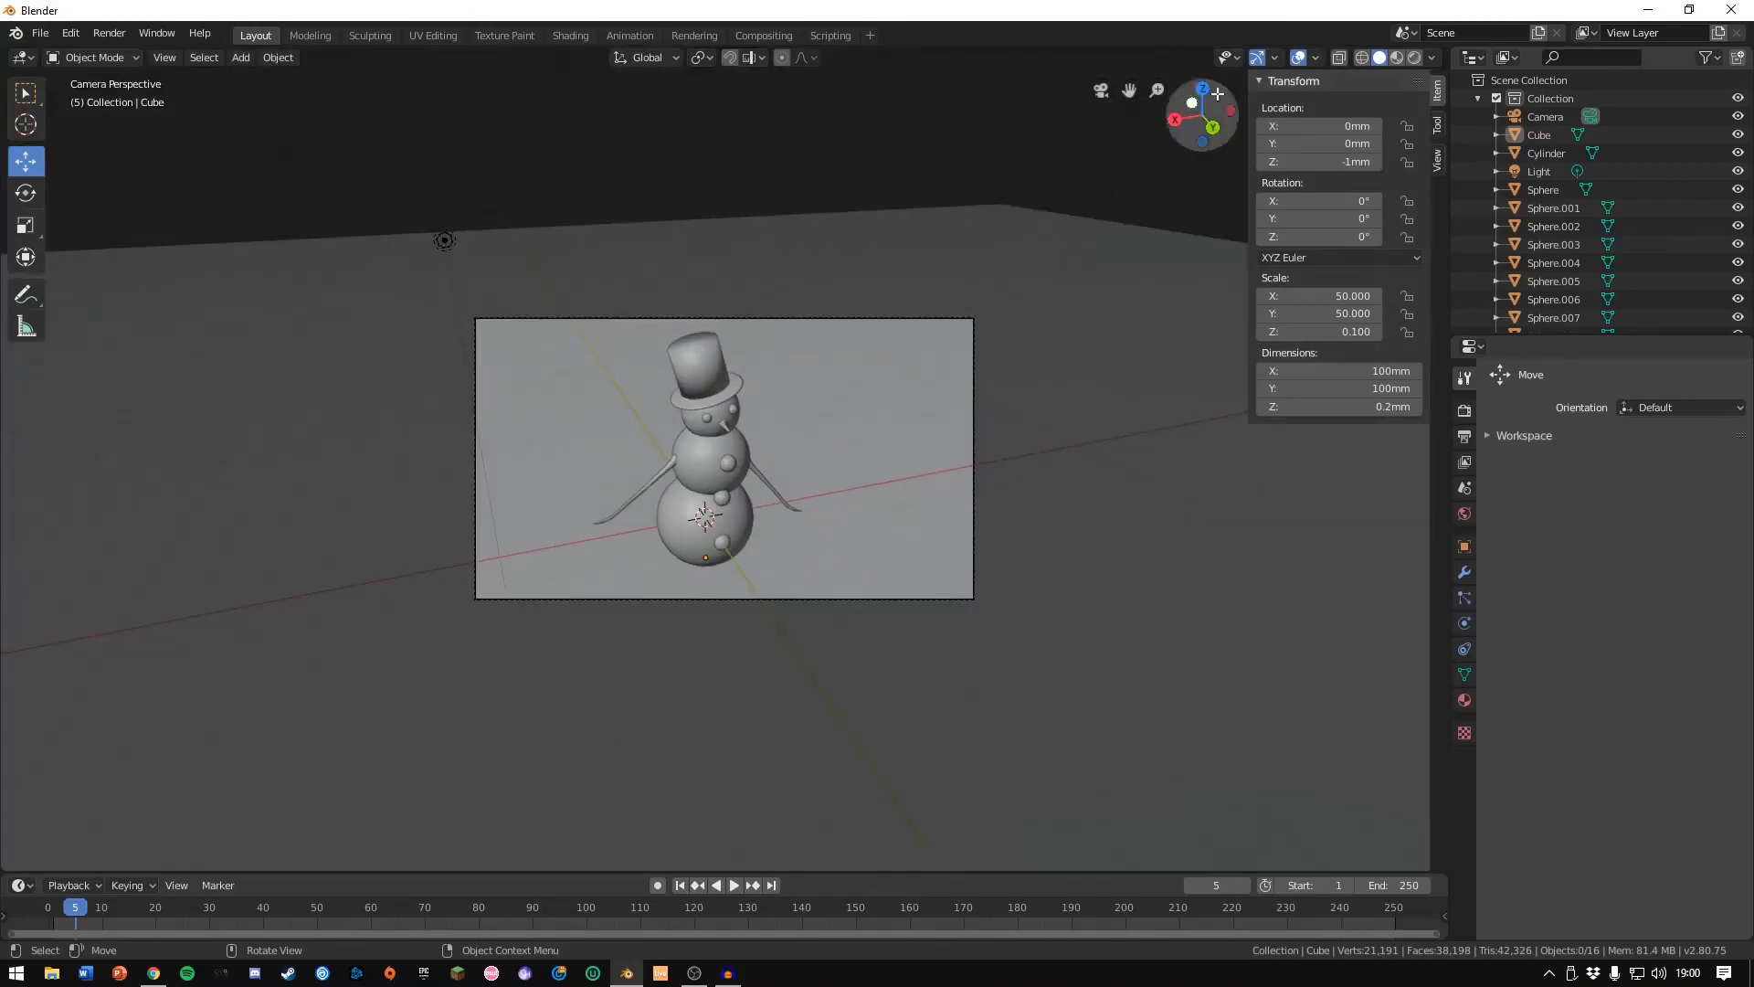
click(1414, 57)
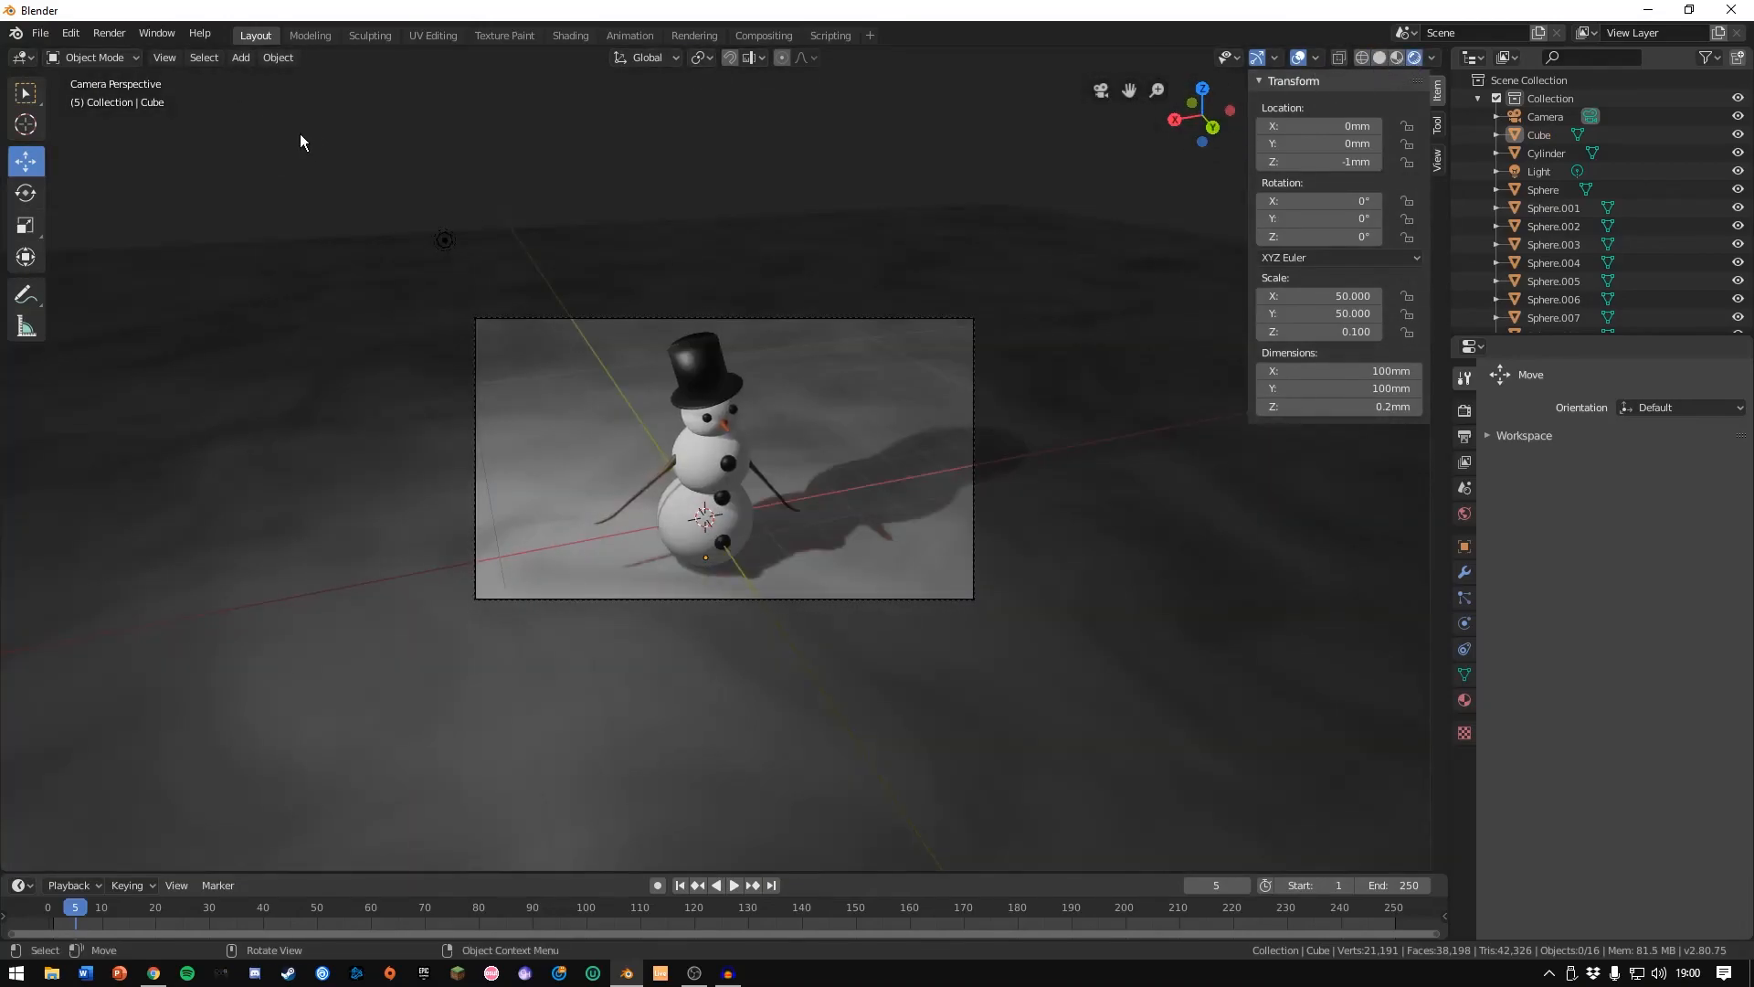
middle_drag(340, 135, 195, 190)
scroll(579, 375, down, 6)
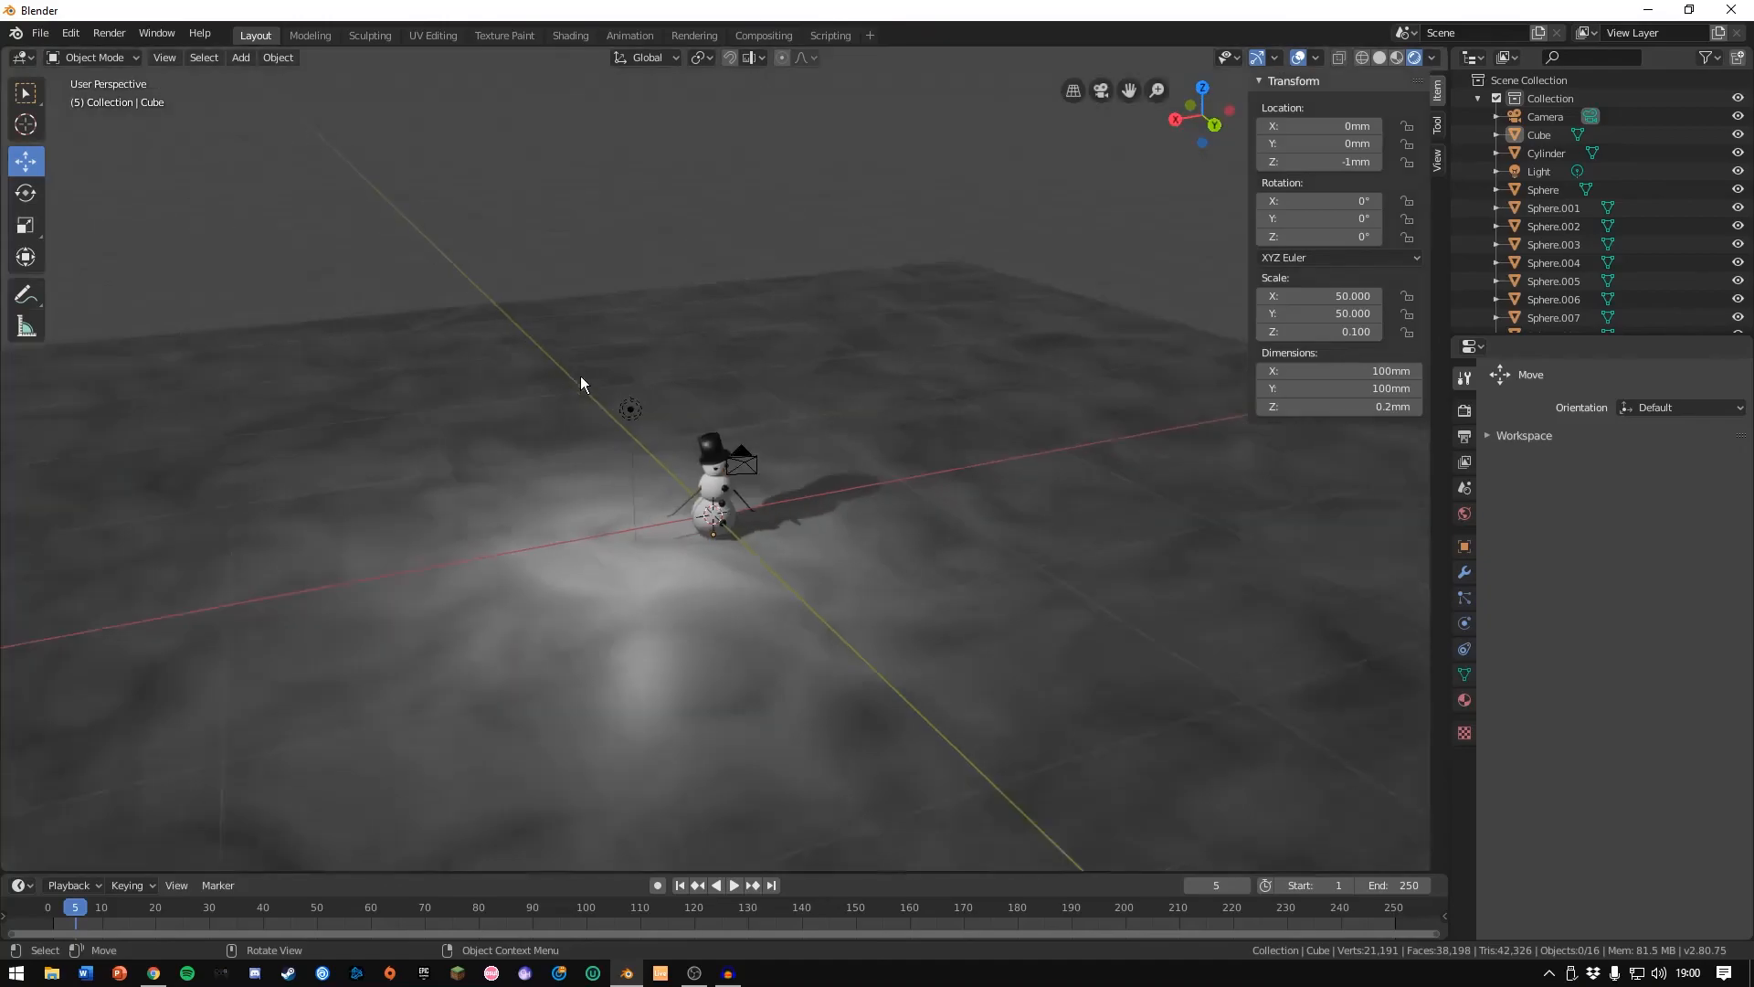
scroll(579, 376, up, 4)
Save the project as mansnow.blend in the Projects folder.
click(45, 34)
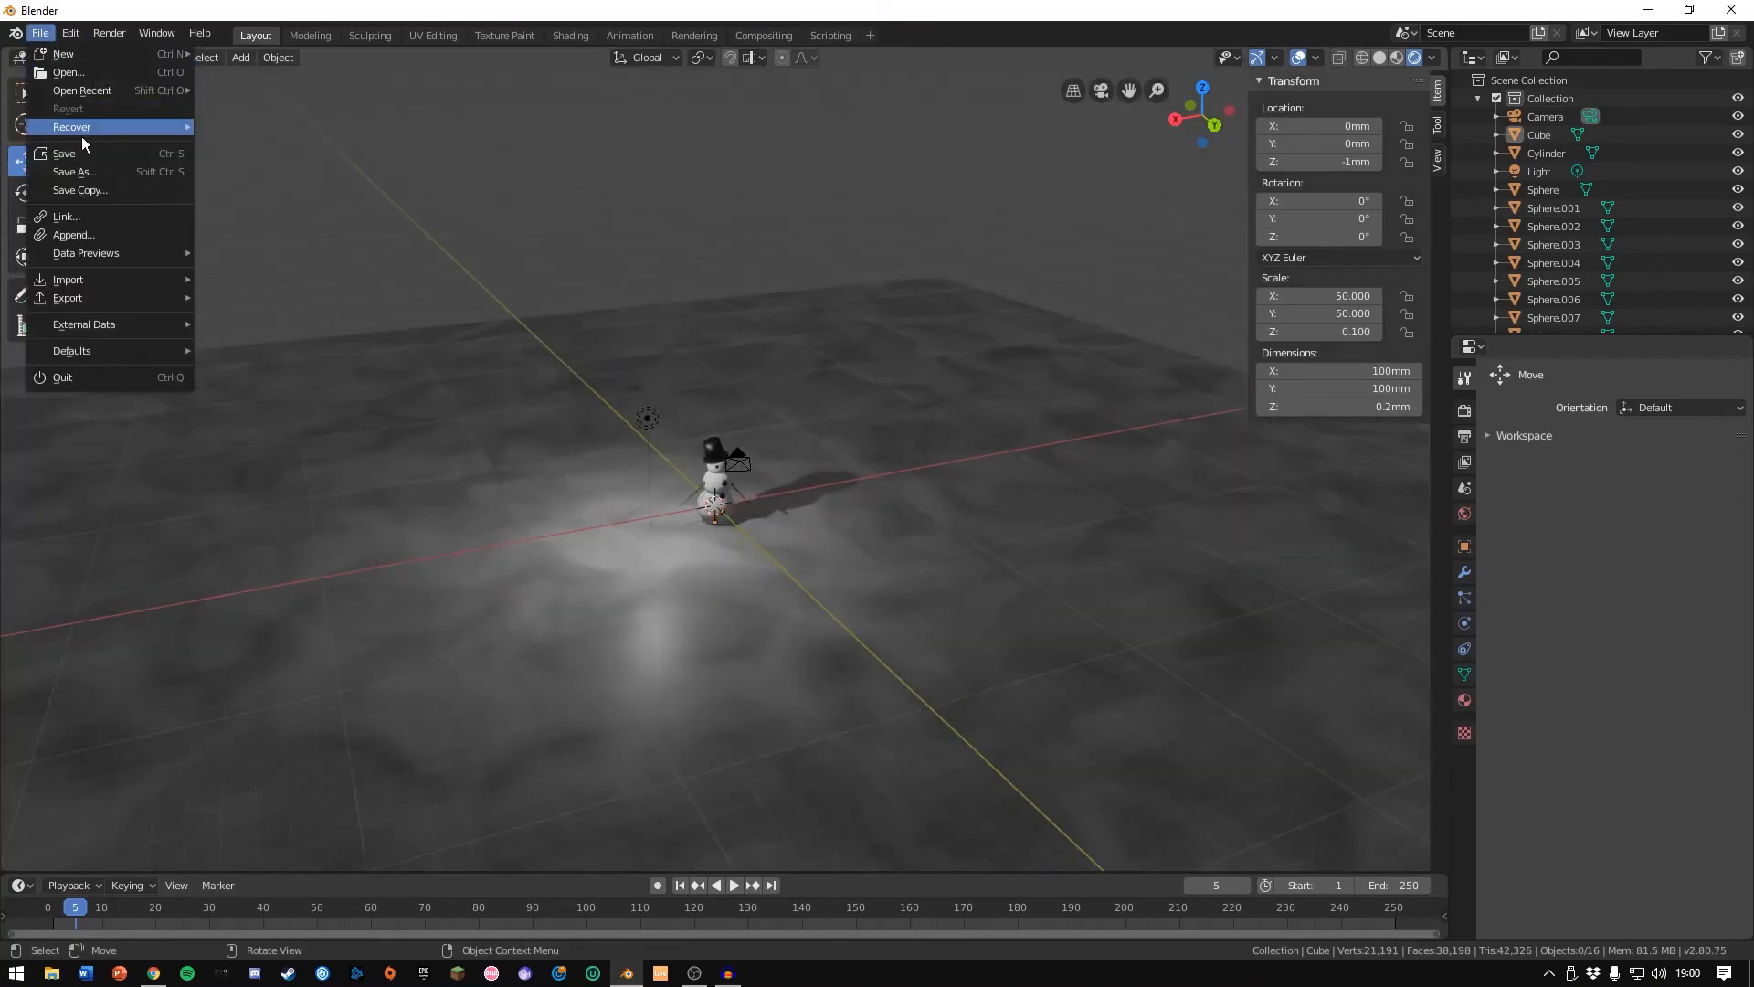
click(64, 190)
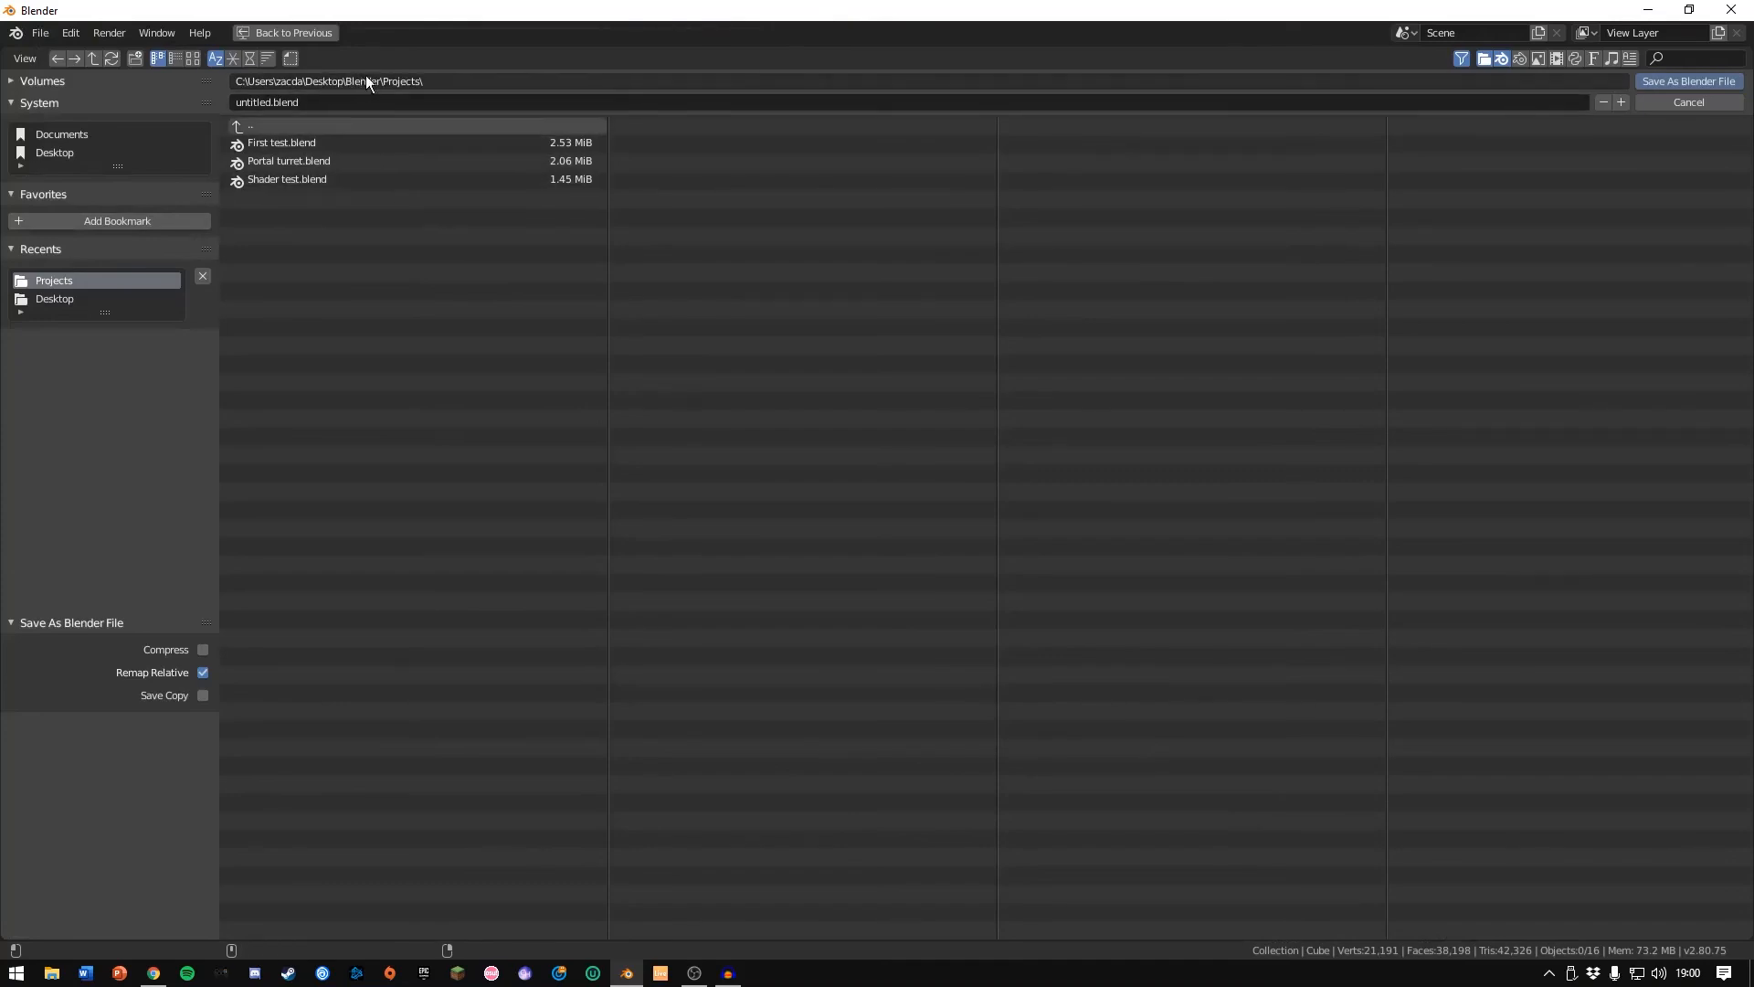
click(271, 105)
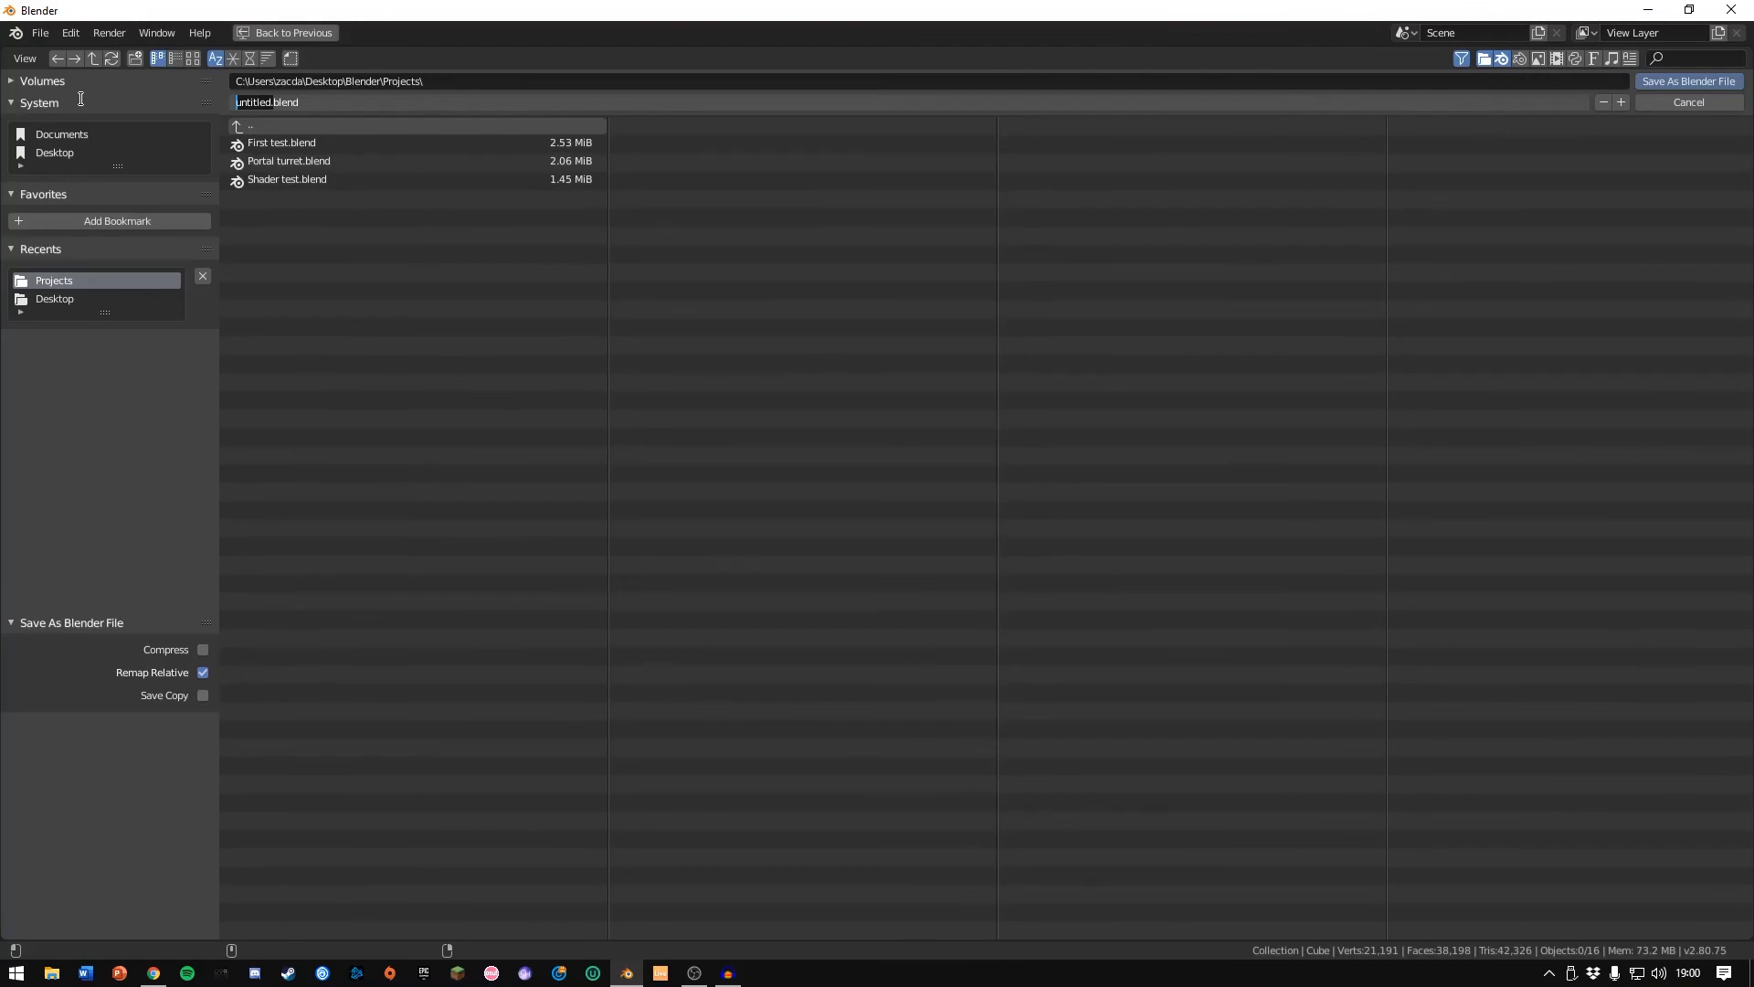
key(BackSpace)
text(mansnp)
key(BackSpace)
text(ow)
key(Return)
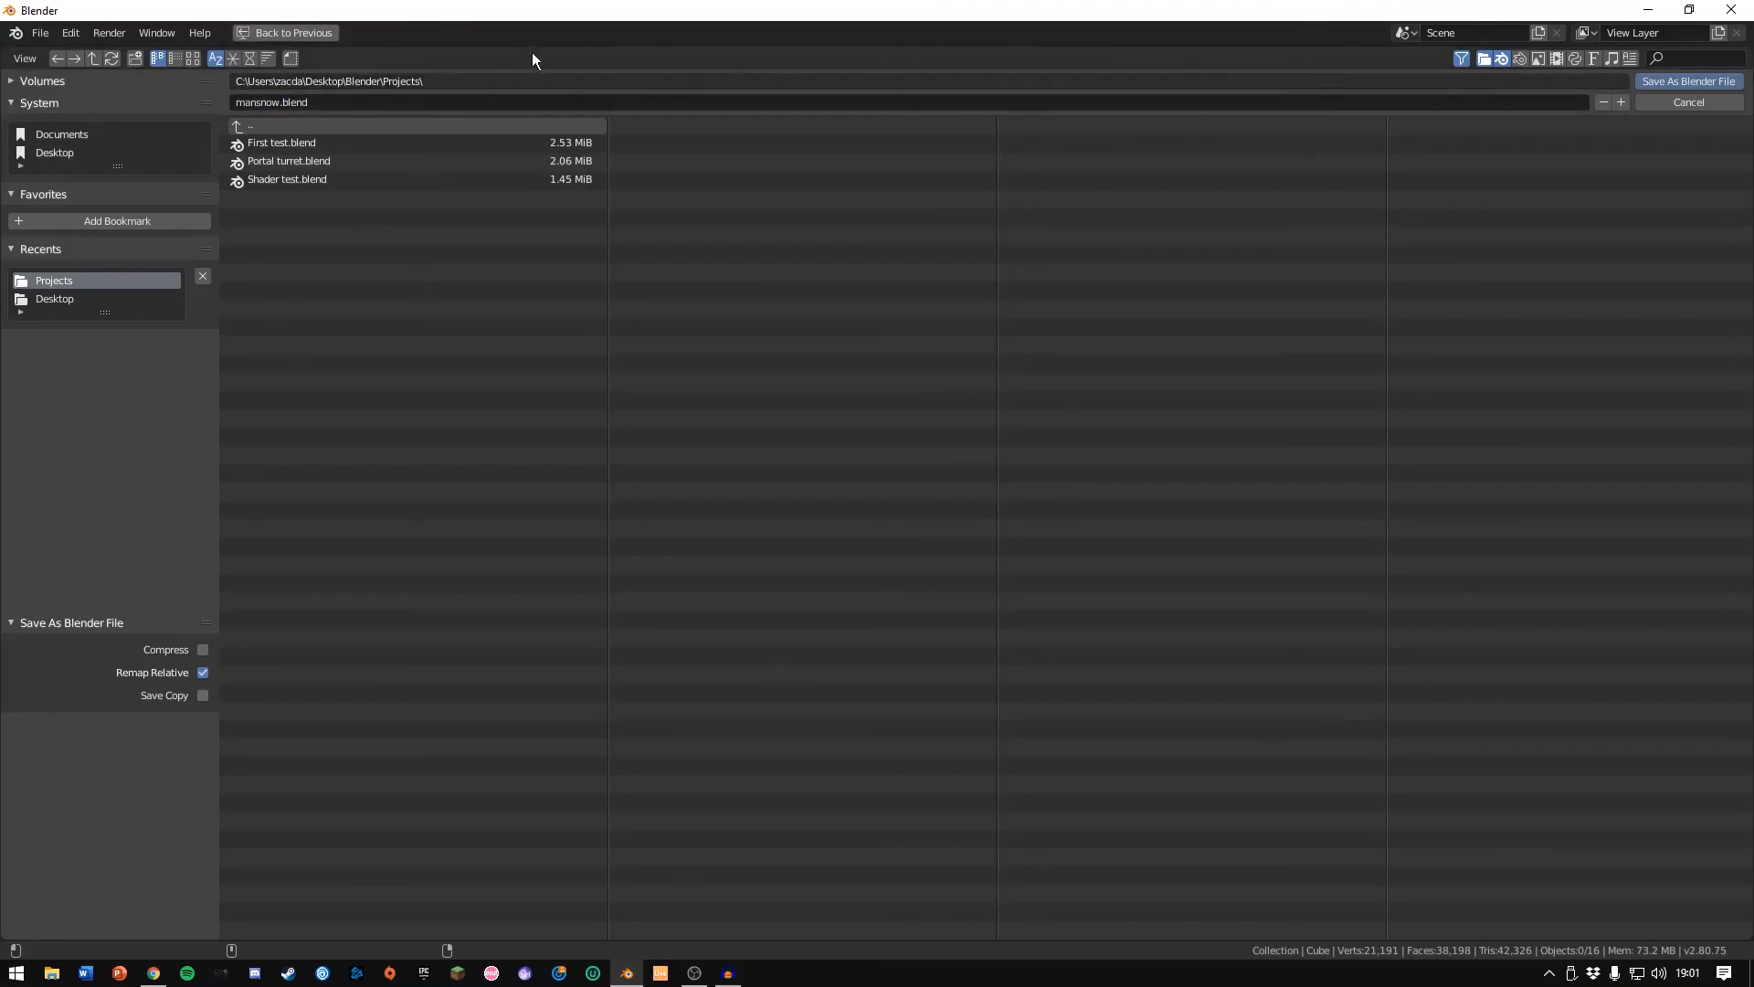
click(1722, 87)
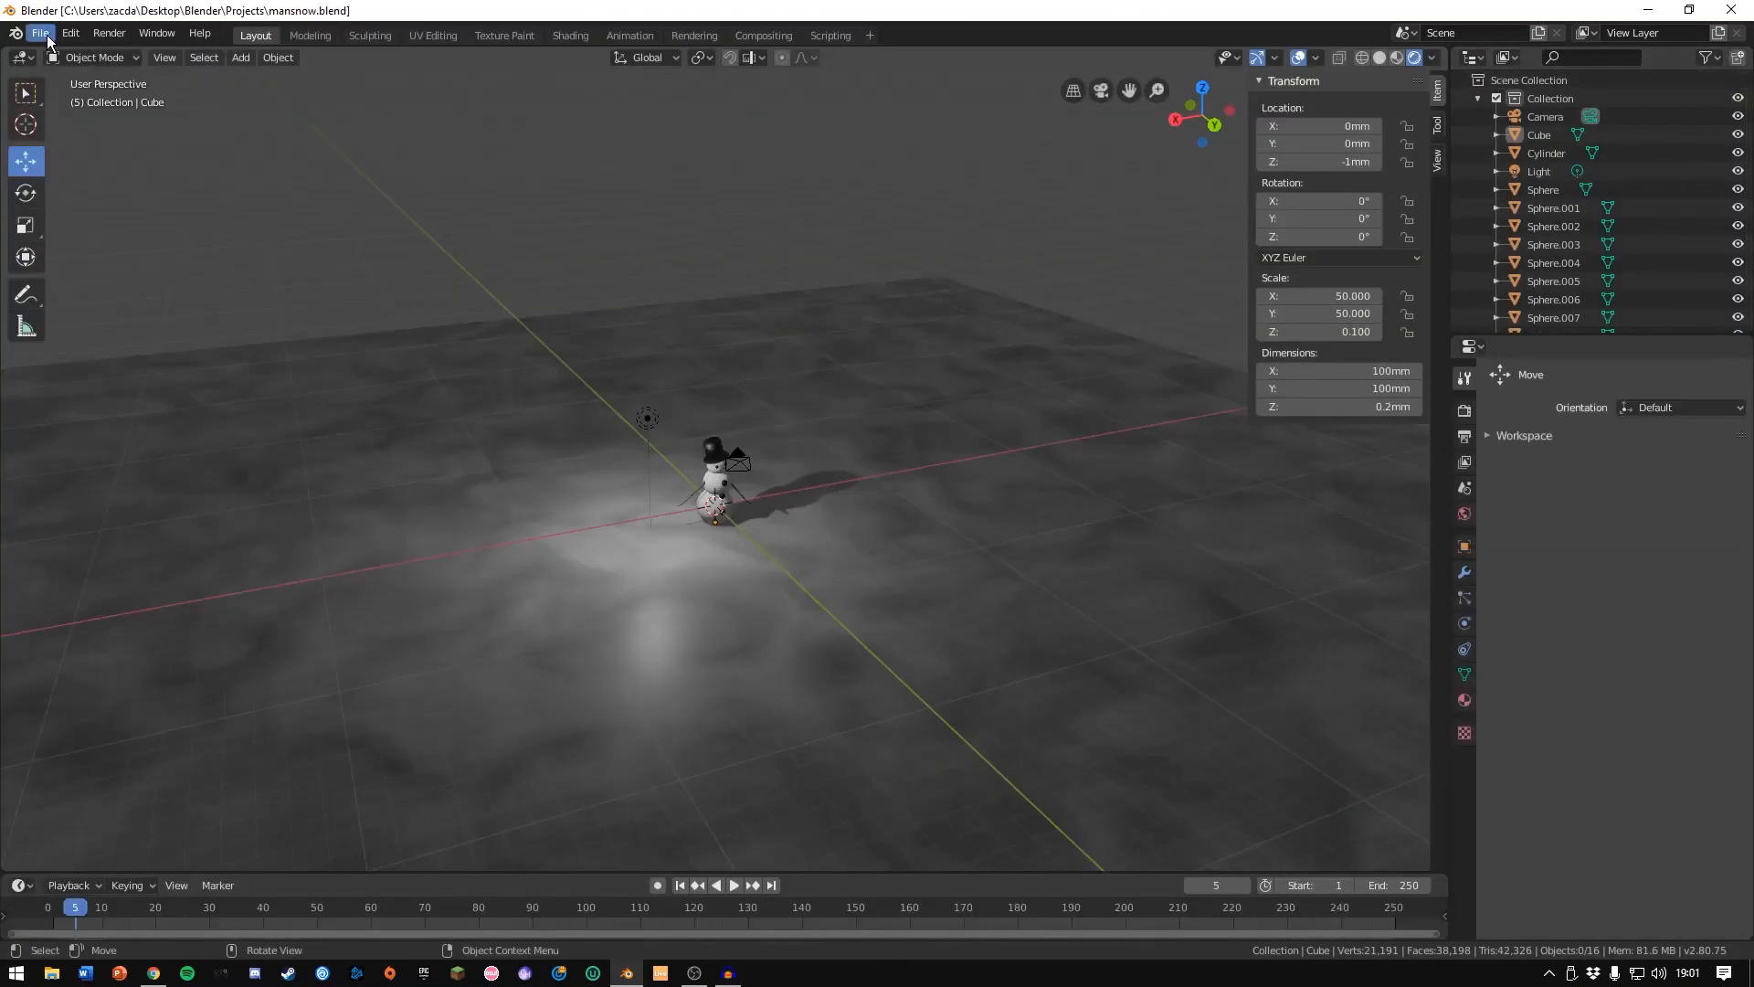
Render the scene as a still image and save it as "Merry Christmas.png" in the Rendered folder.
click(115, 35)
click(129, 52)
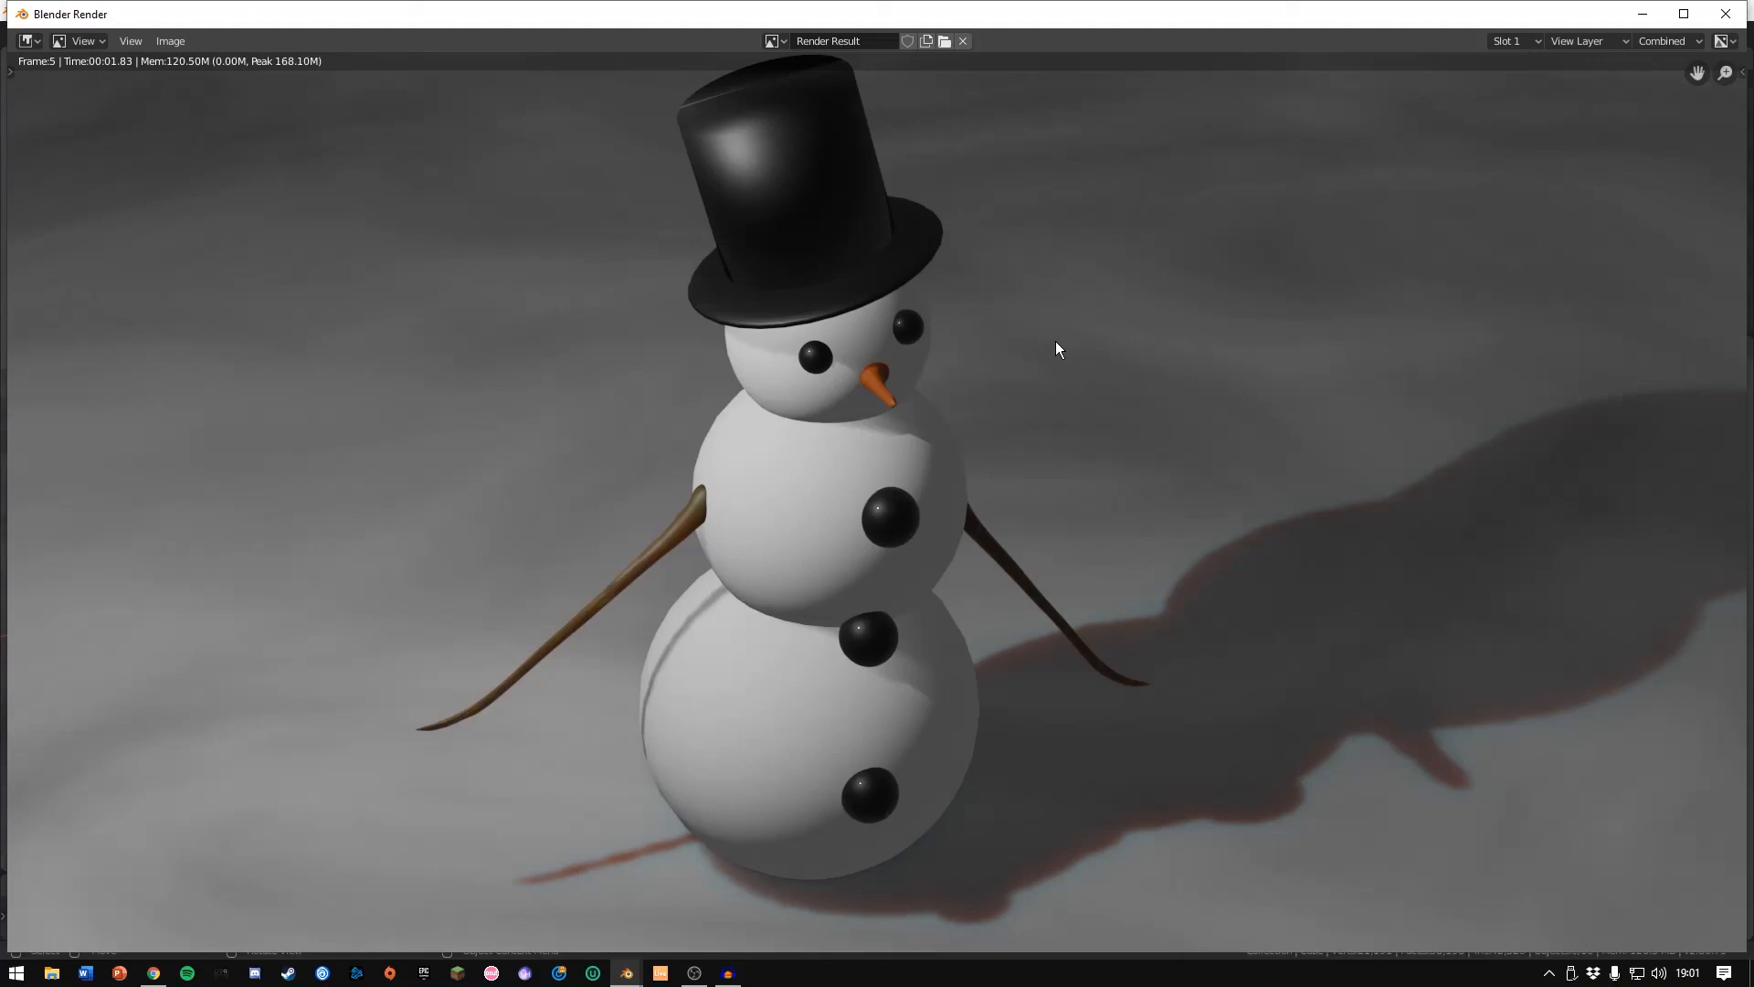
click(170, 40)
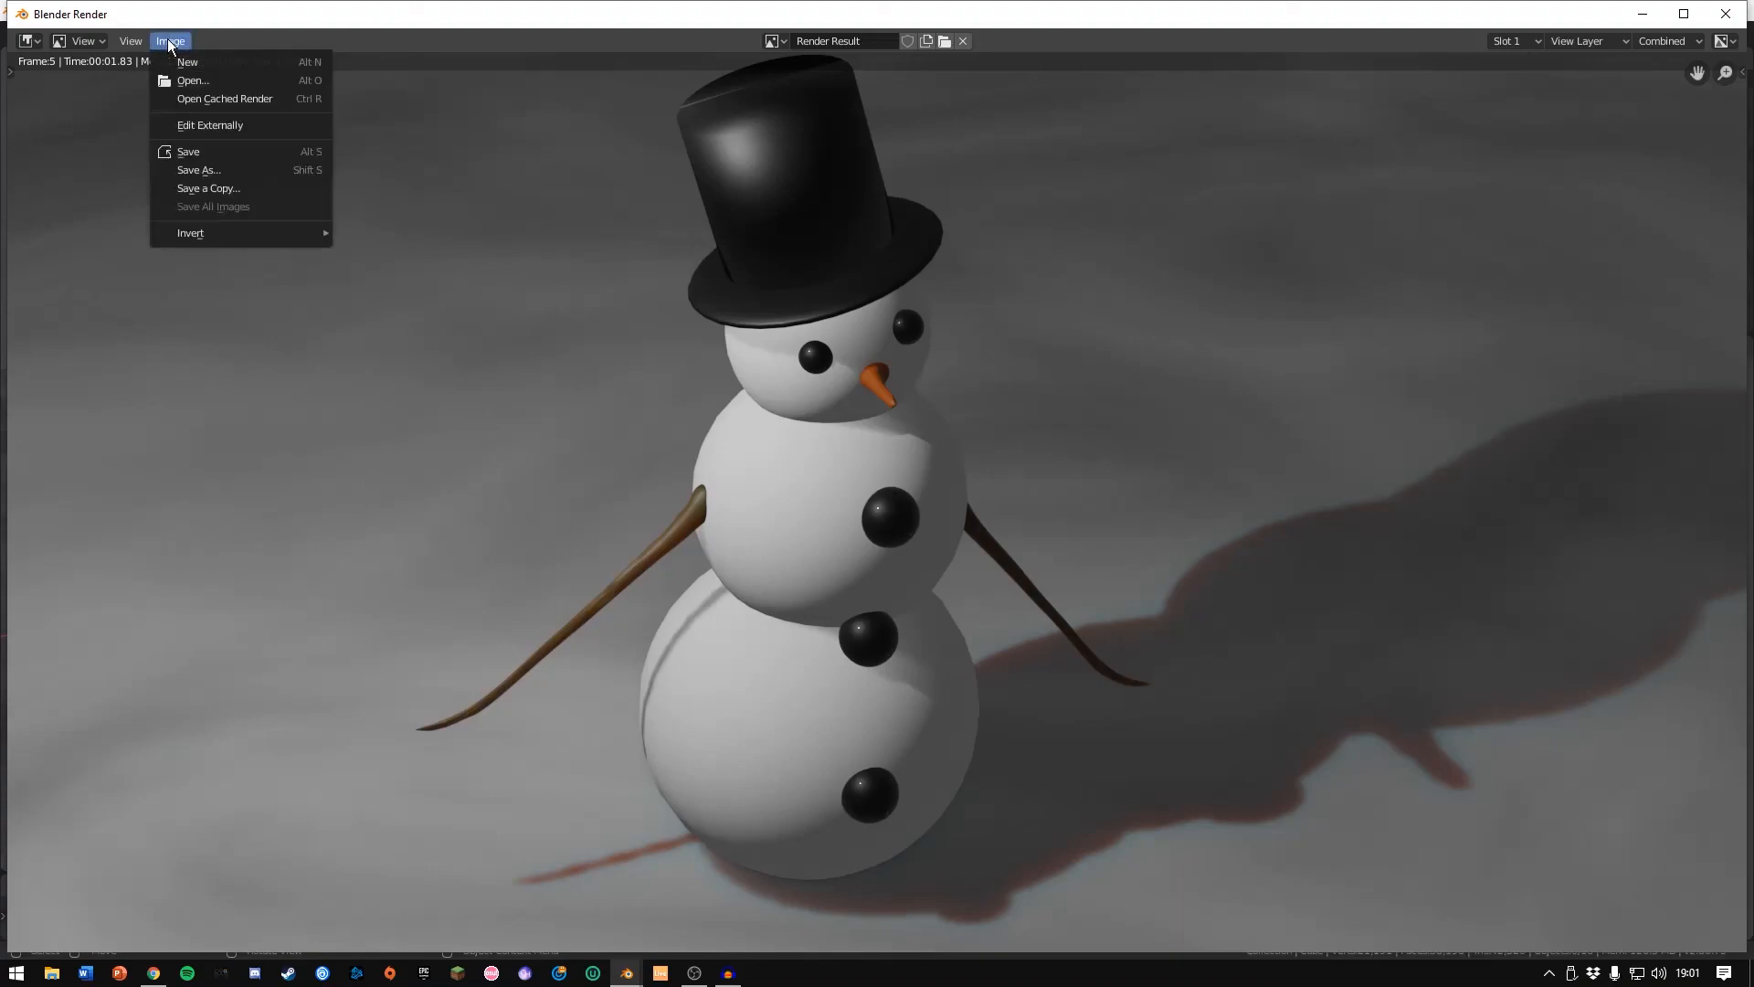
click(219, 168)
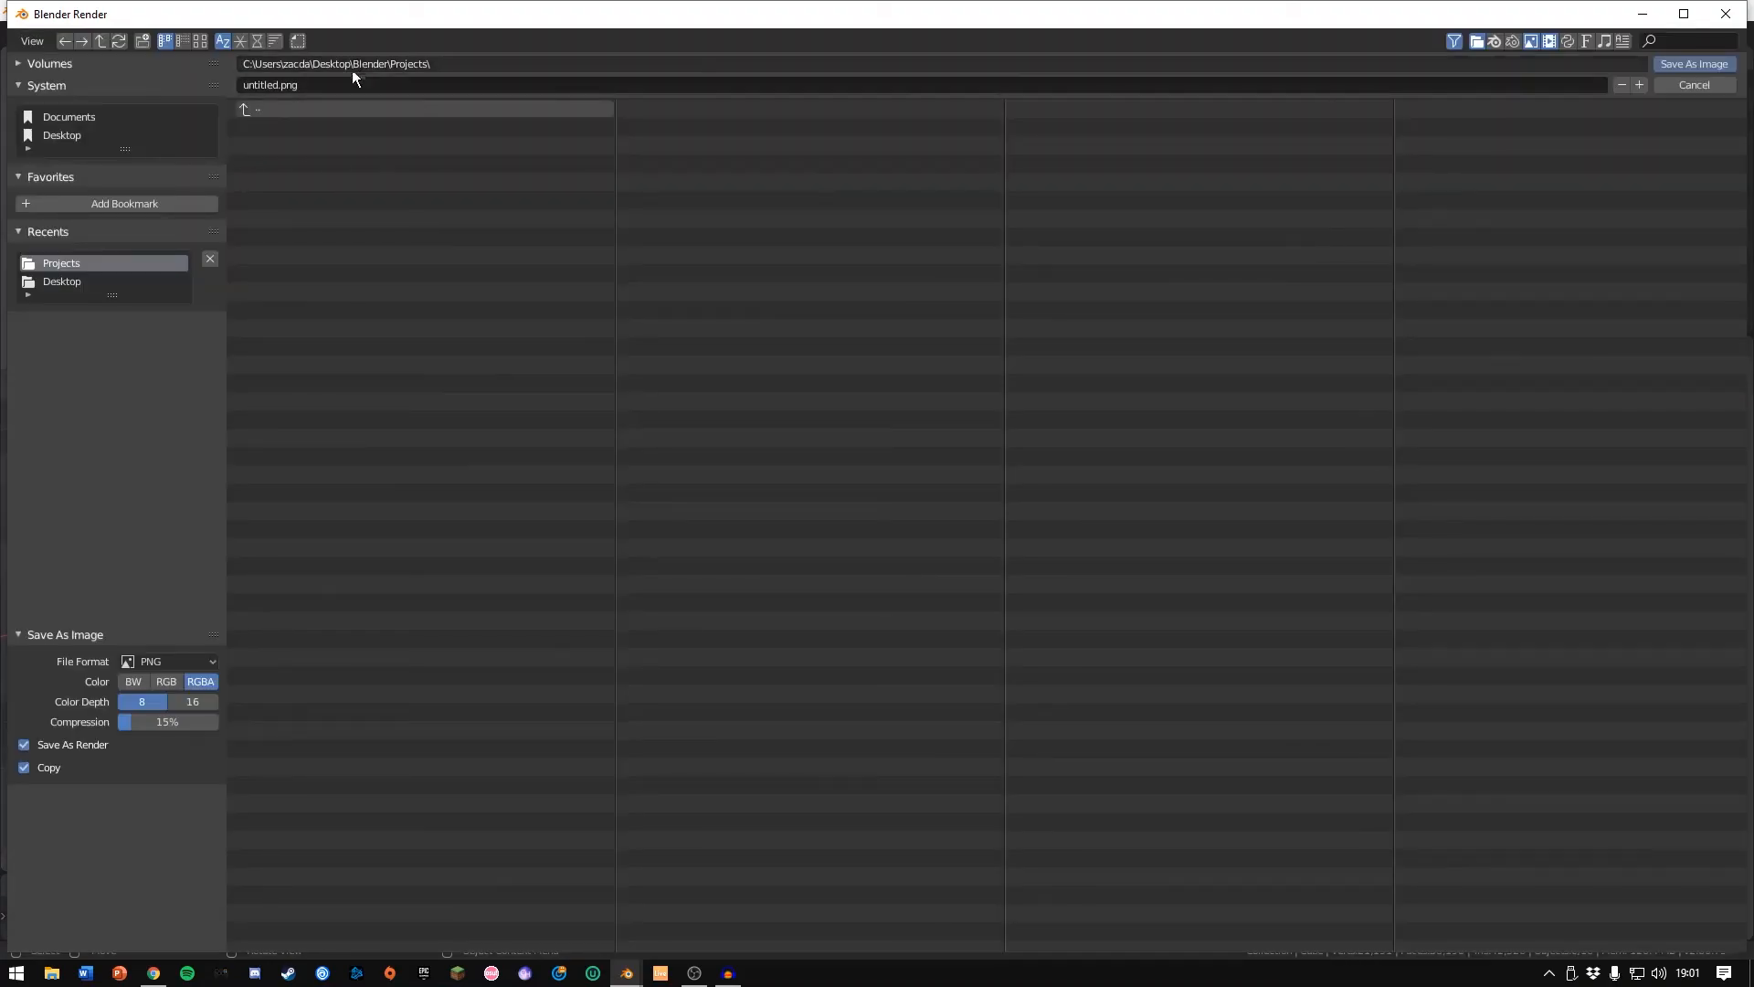
key(BackSpace)
key(BackSpace)
key(BackSpace)
key(BackSpace)
key(BackSpace)
key(BackSpace)
key(BackSpace)
key(BackSpace)
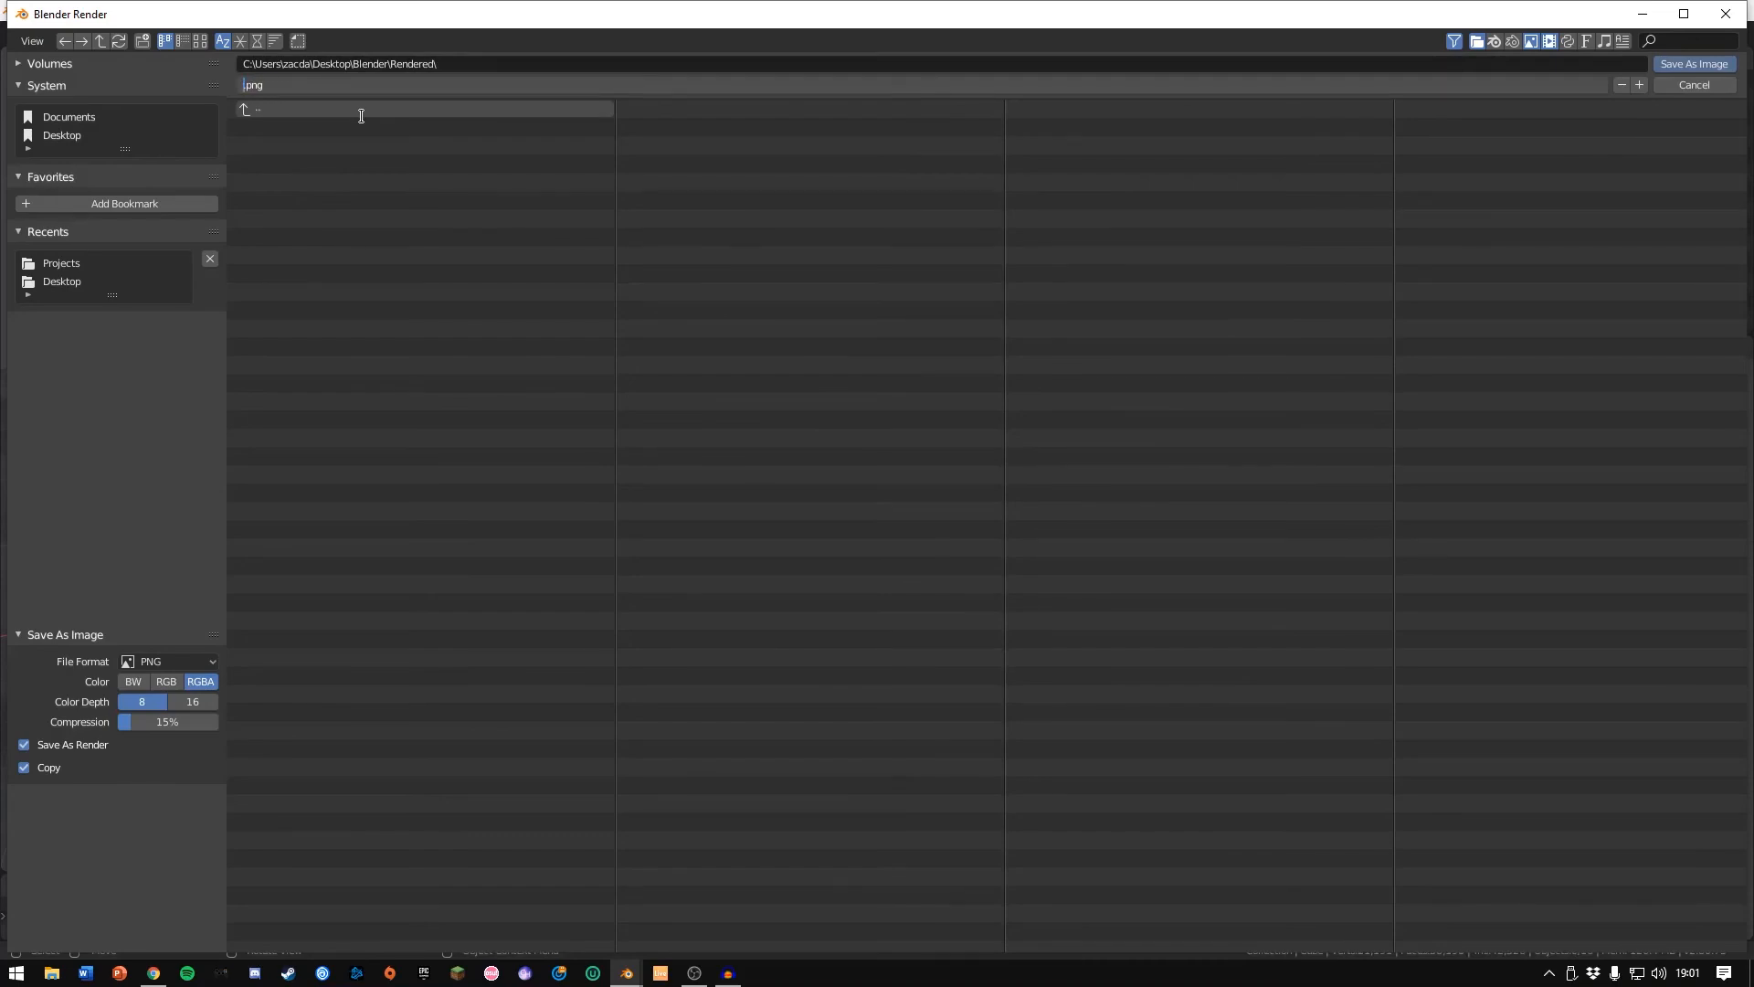
text(Merry Christman)
key(BackSpace)
text(s)
key(Return)
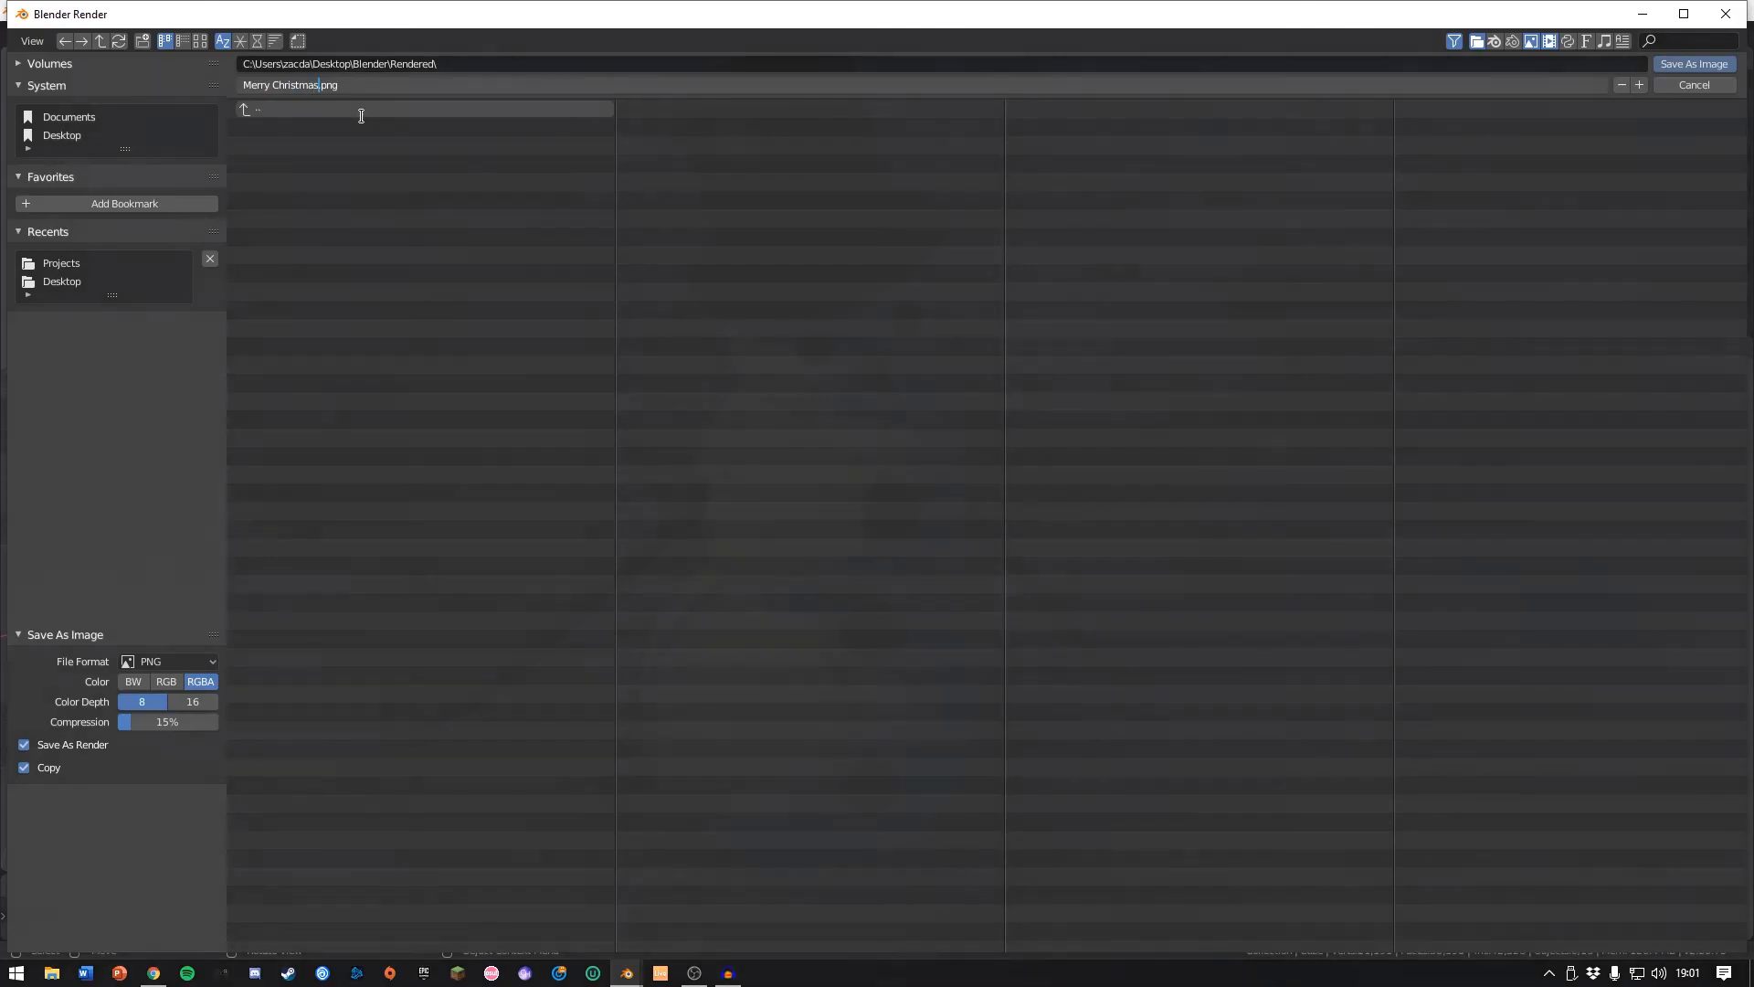